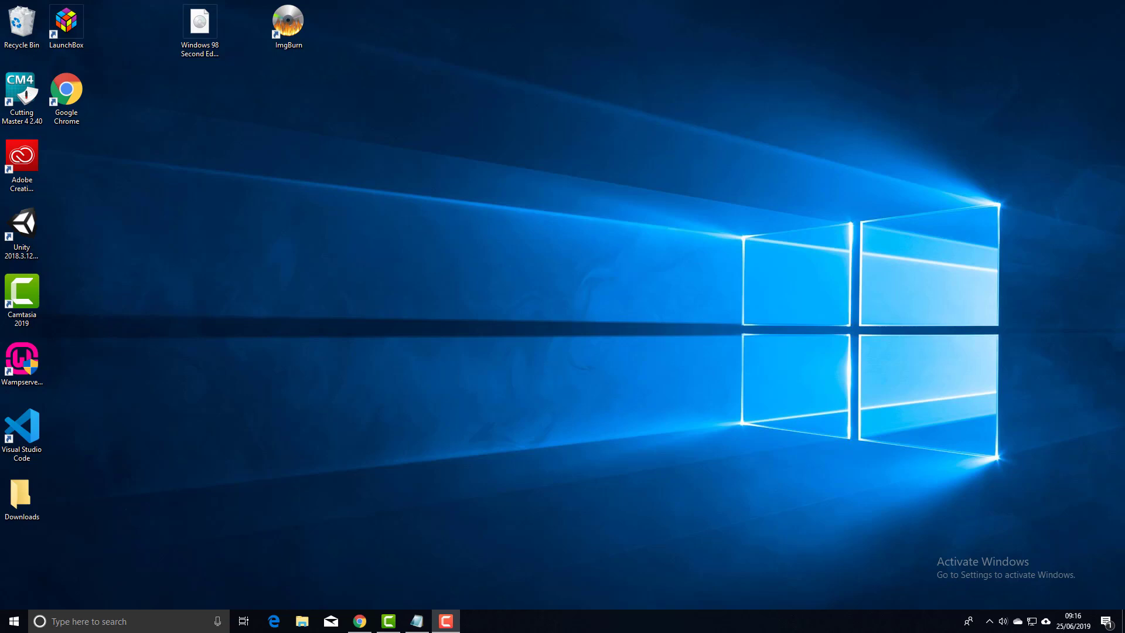
# Open the WinWorld download mirrors page for Windows 98 Second Edition (OEM Full), and minimise the browser
pyautogui.moveTo(1124, 125); pyautogui.dragTo(328, 0)
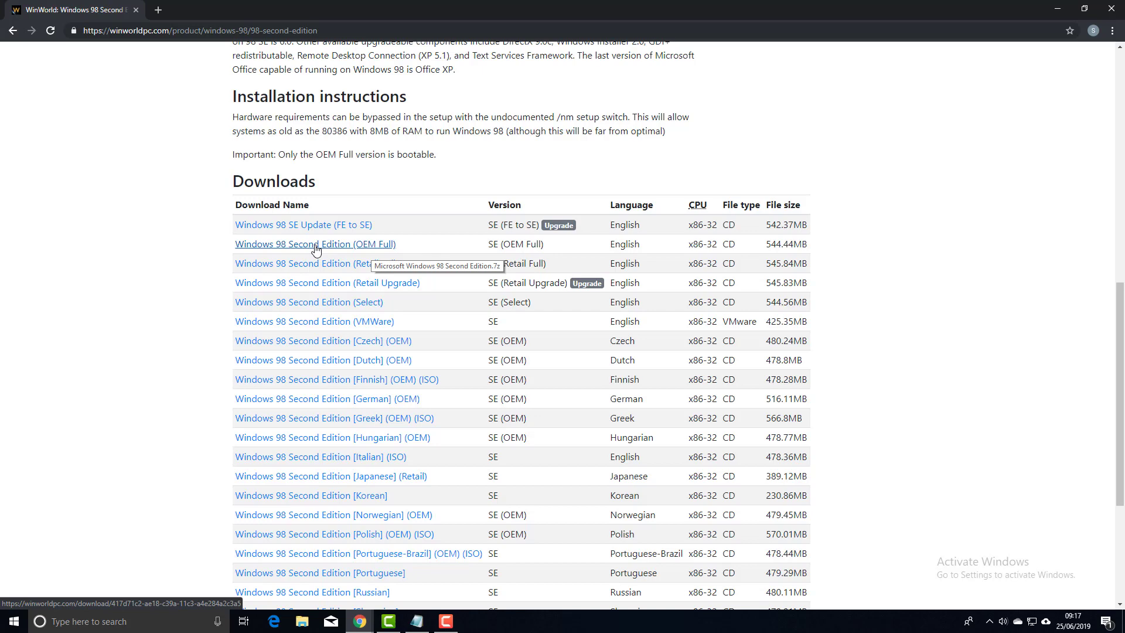
pyautogui.click(282, 249)
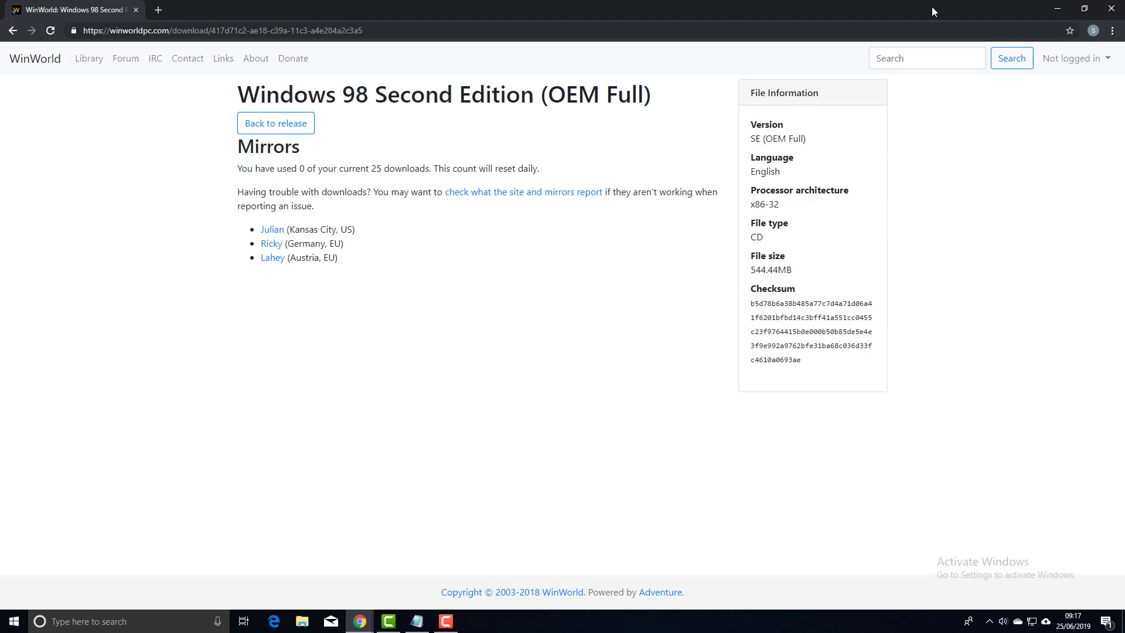
pyautogui.click(1060, 8)
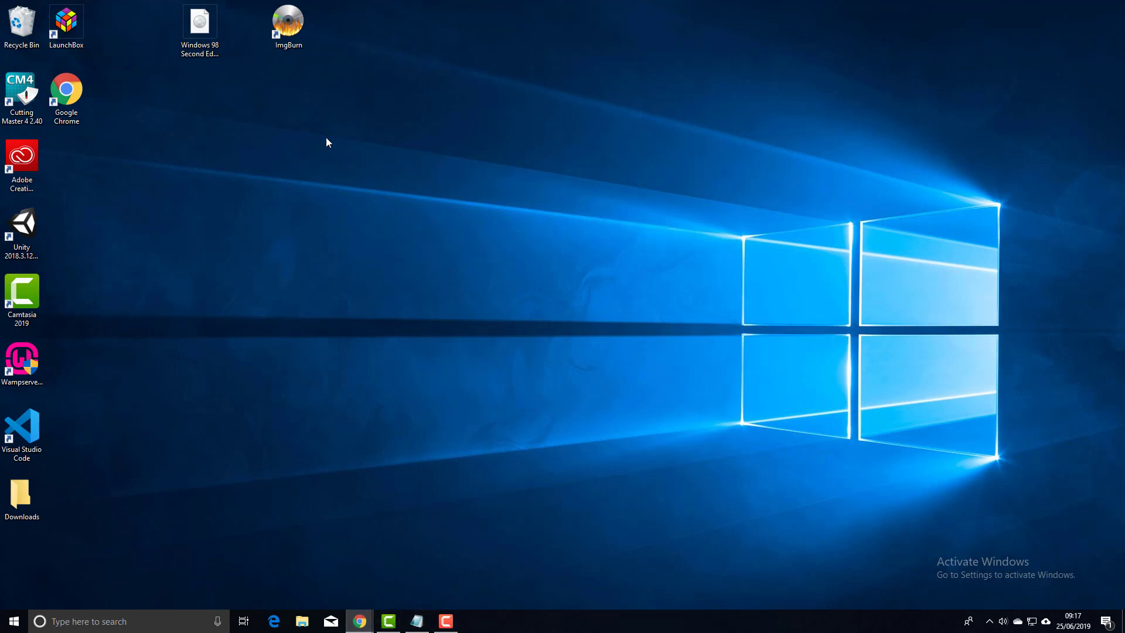
pyautogui.click(191, 29)
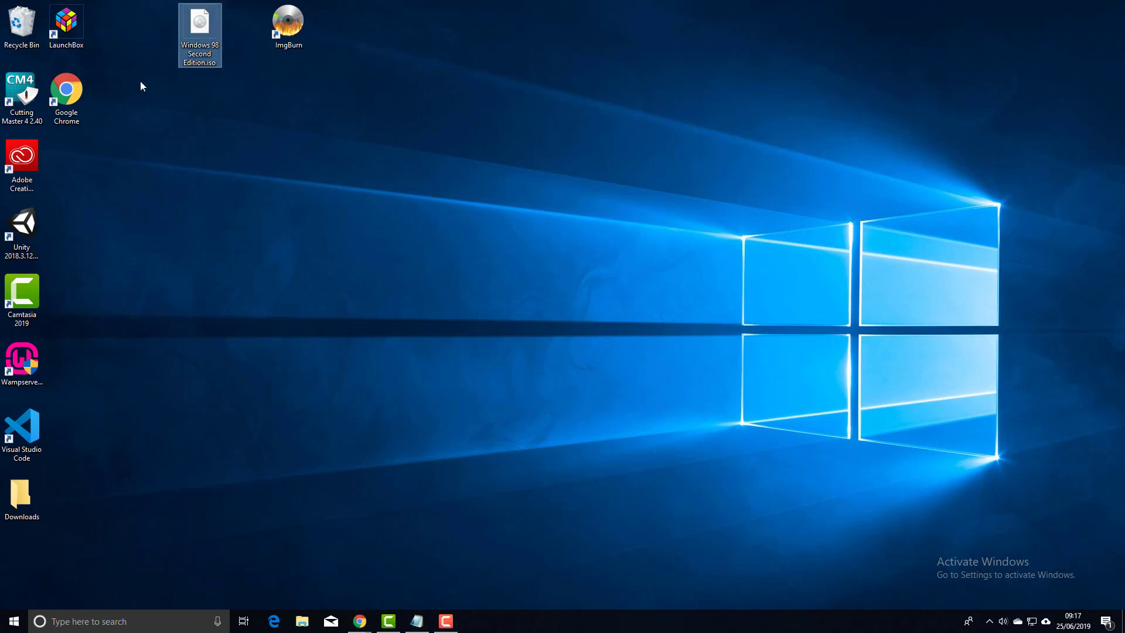
pyautogui.moveTo(203, 20)
pyautogui.mouseDown()
pyautogui.moveTo(197, 102)
pyautogui.moveTo(197, 26)
pyautogui.moveTo(205, 43)
pyautogui.mouseUp()
# Download the VirtualBox 6.0.8 platform package for Windows hosts from the VirtualBox downloads page in Chrome
pyautogui.click(359, 621)
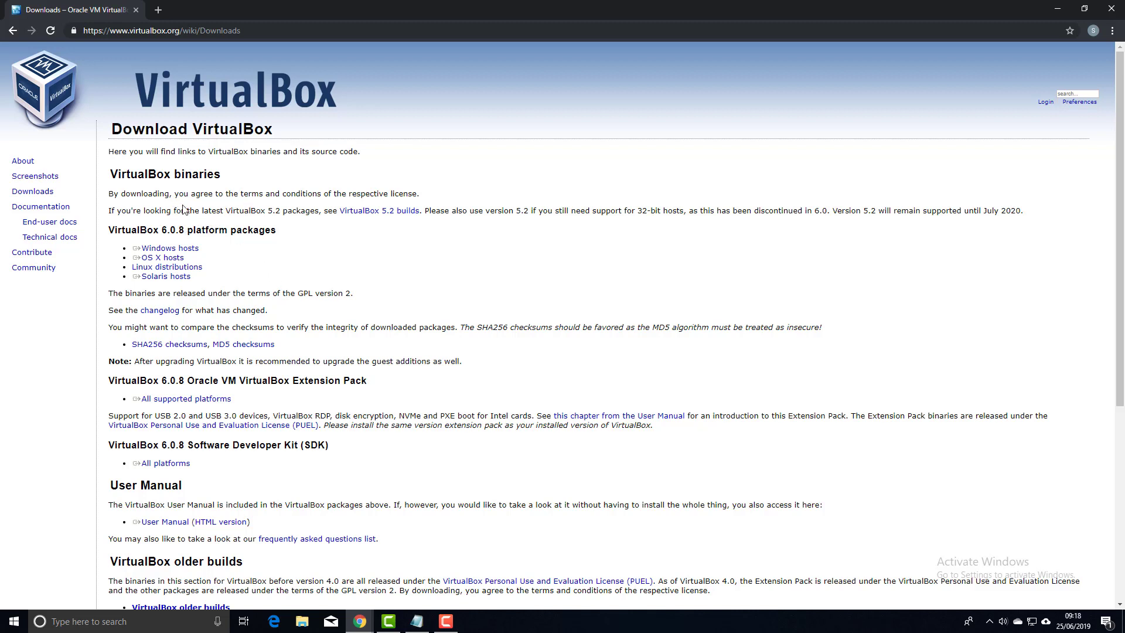
pyautogui.moveTo(235, 254); pyautogui.dragTo(152, 255)
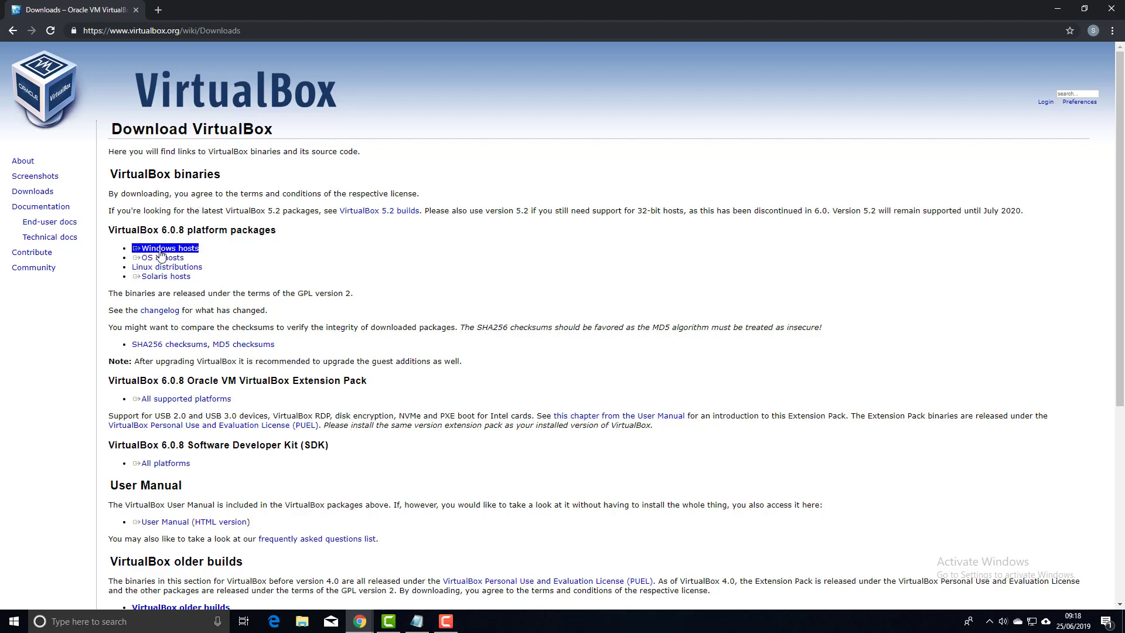
pyautogui.click(165, 252)
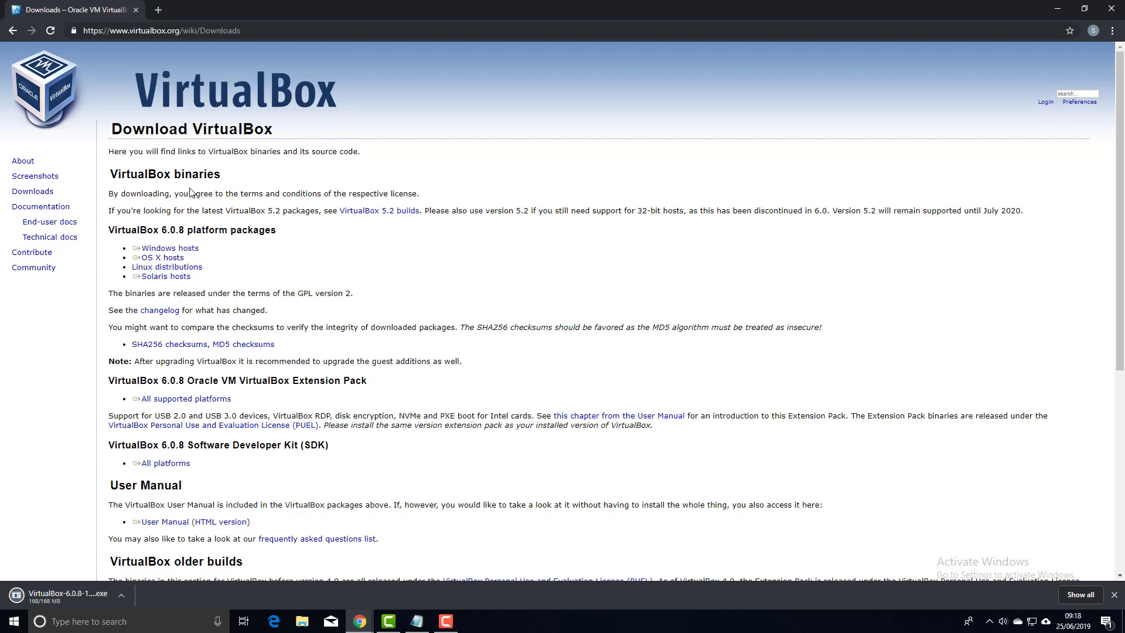
pyautogui.doubleClick(129, 233)
pyautogui.doubleClick(153, 232)
pyautogui.click(169, 228)
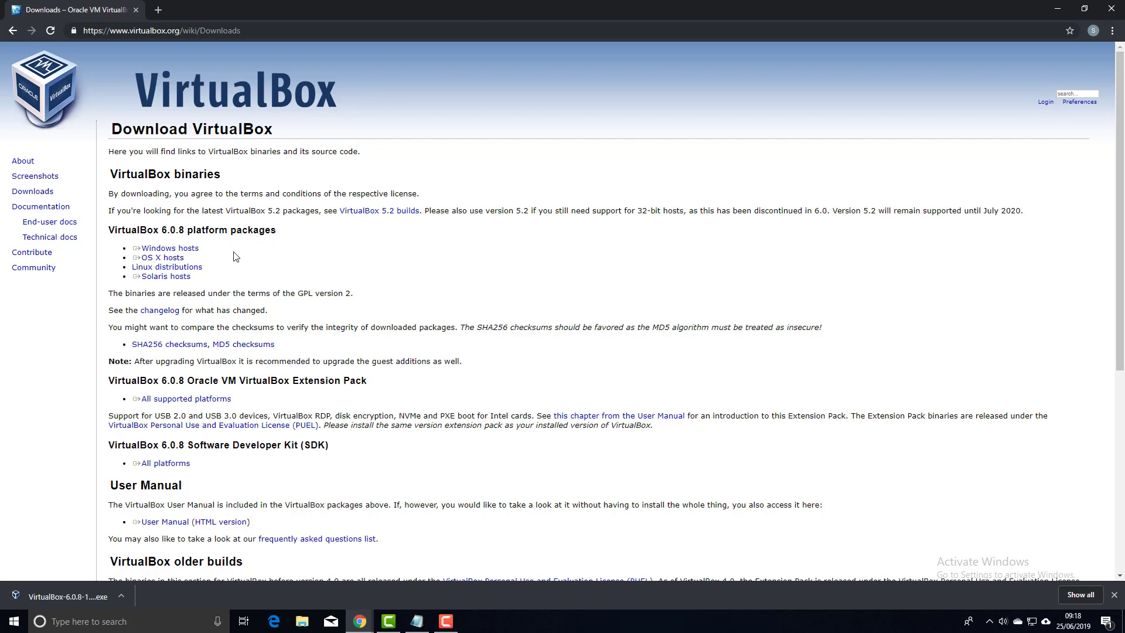
# Run the downloaded installer and install VirtualBox 6.0.8 with its default features, location and shortcuts, launching it on completion
pyautogui.click(69, 596)
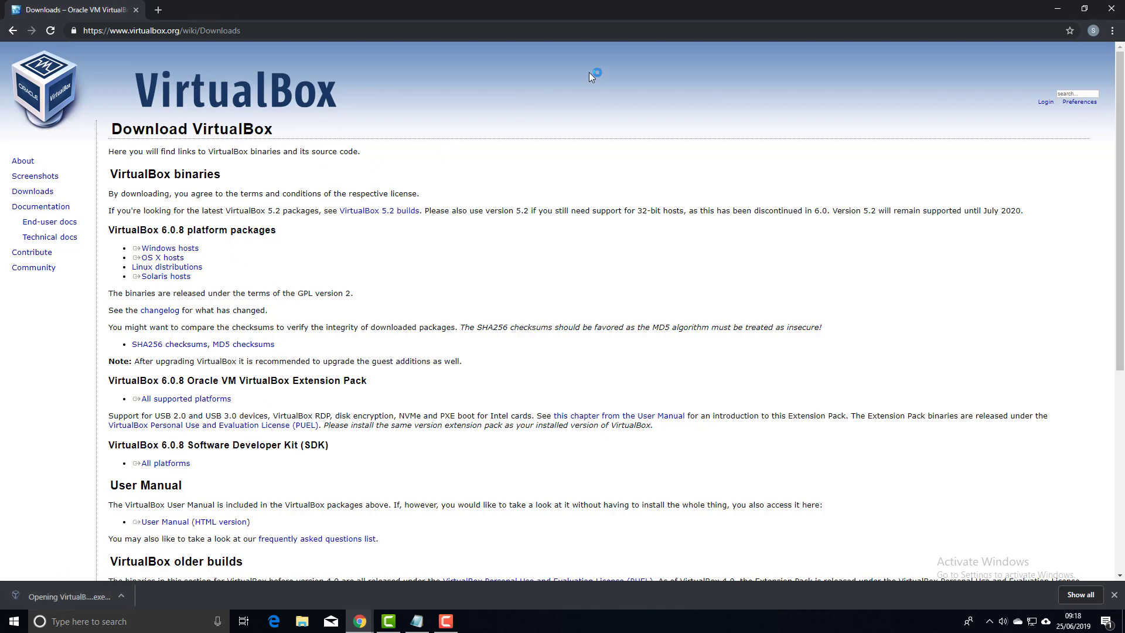
pyautogui.click(1058, 9)
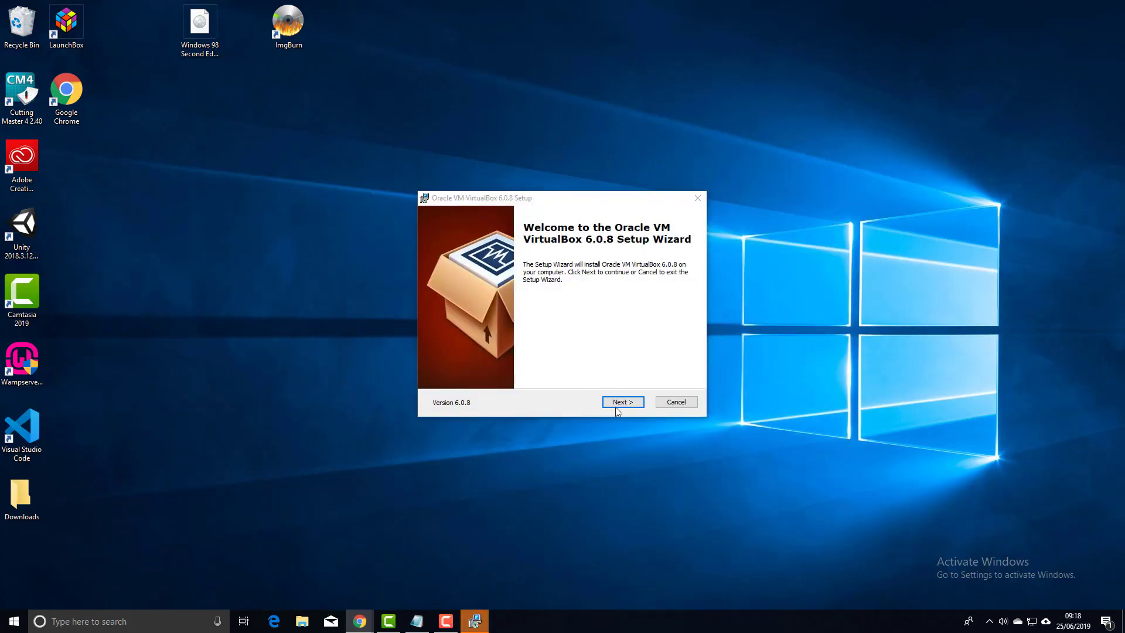
pyautogui.click(617, 404)
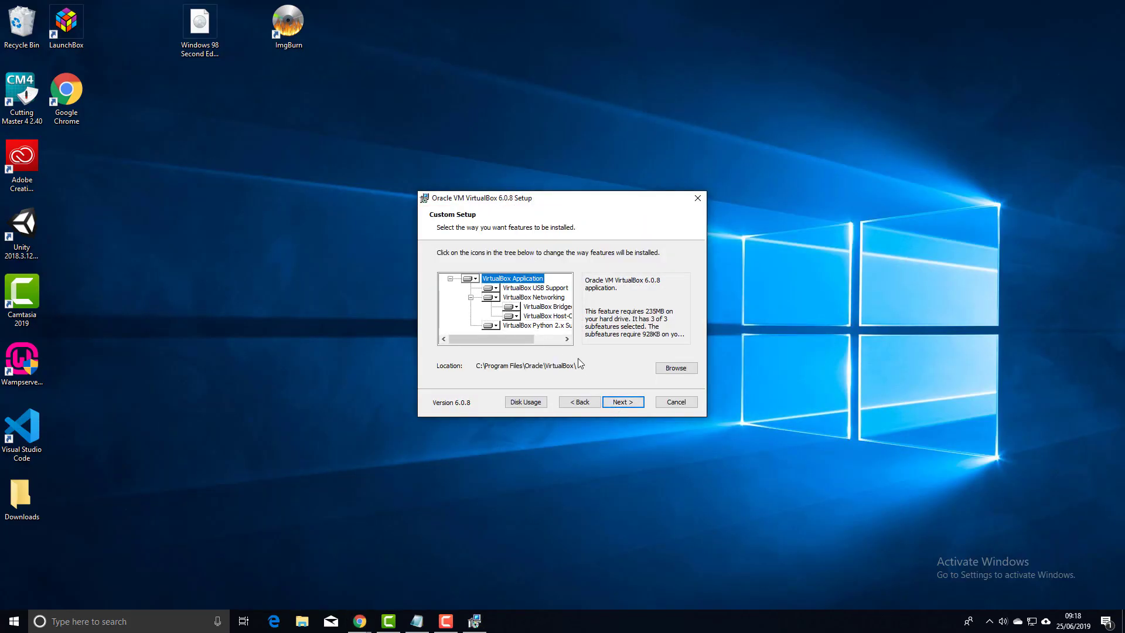
pyautogui.click(623, 402)
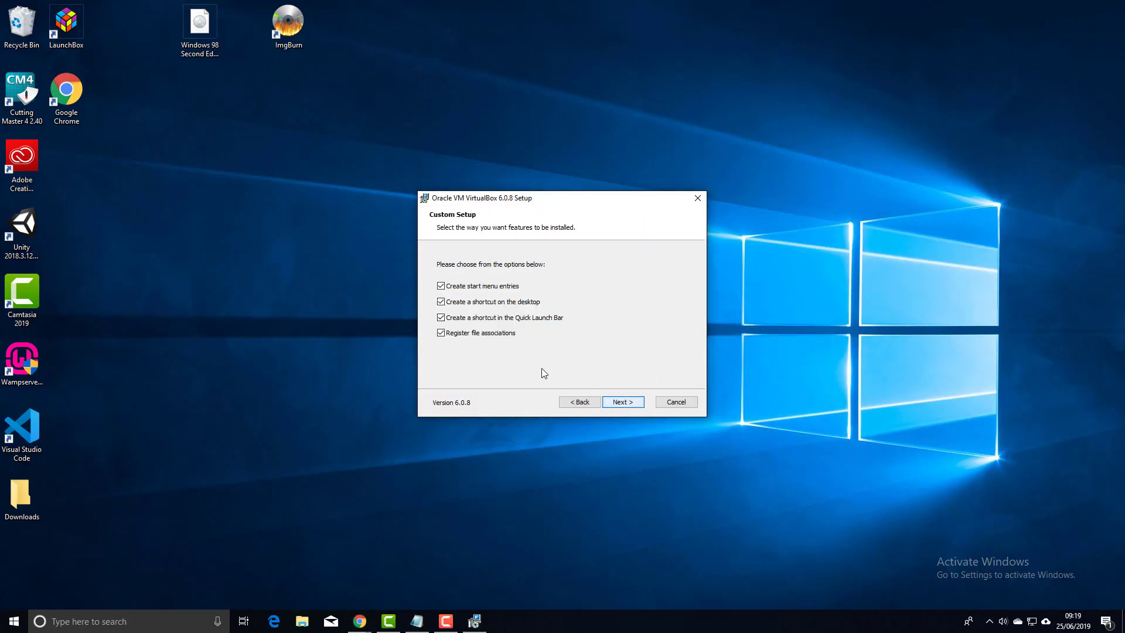
pyautogui.click(624, 403)
pyautogui.click(624, 402)
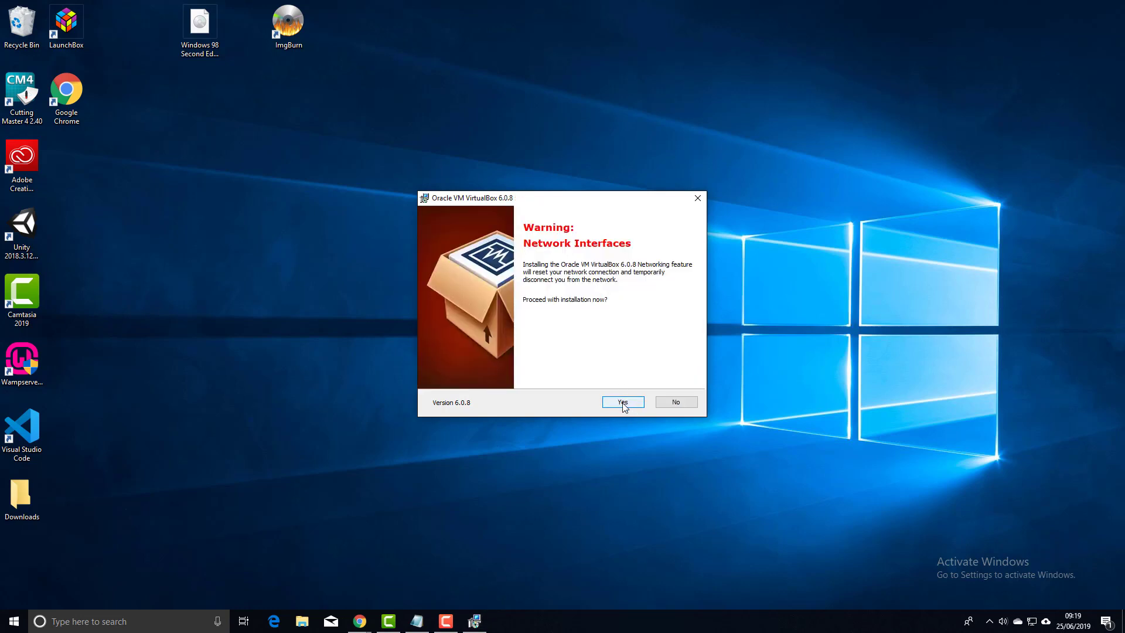
pyautogui.click(623, 402)
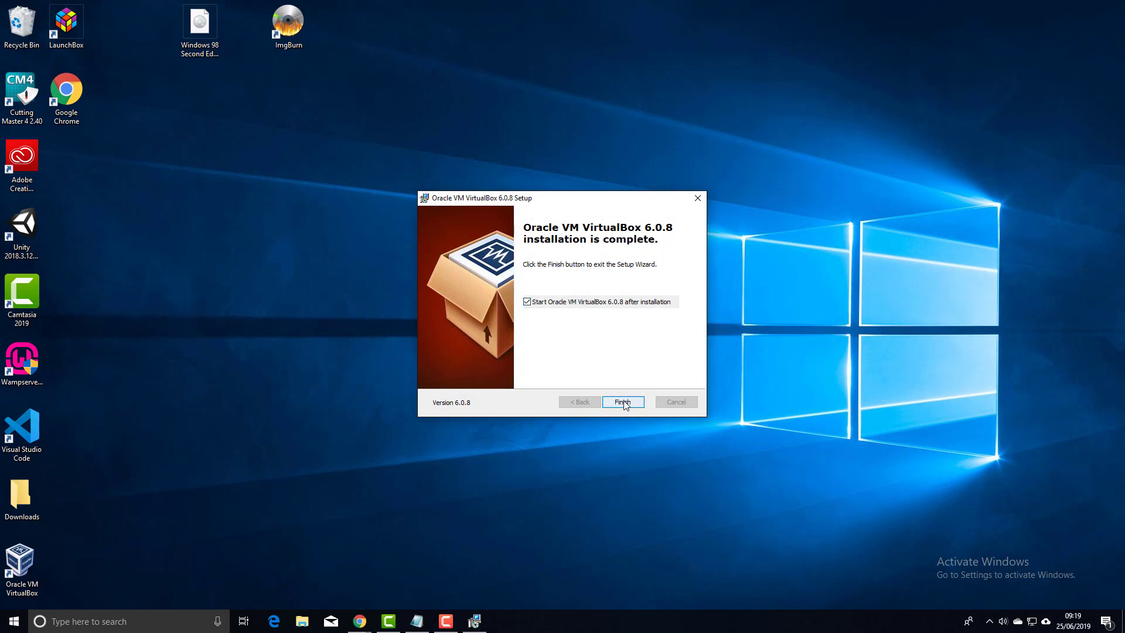
pyautogui.click(624, 403)
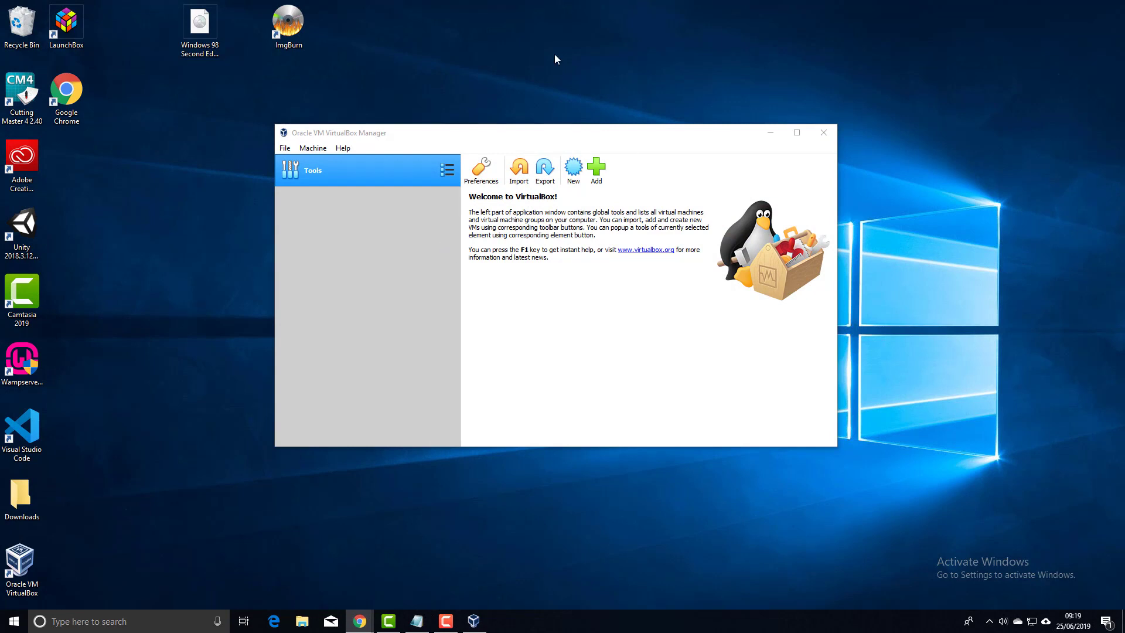
# Start creating a new virtual machine and name it "Windows 98"
pyautogui.moveTo(503, 133)
pyautogui.mouseDown()
pyautogui.moveTo(535, 138)
pyautogui.moveTo(501, 147)
pyautogui.mouseUp()
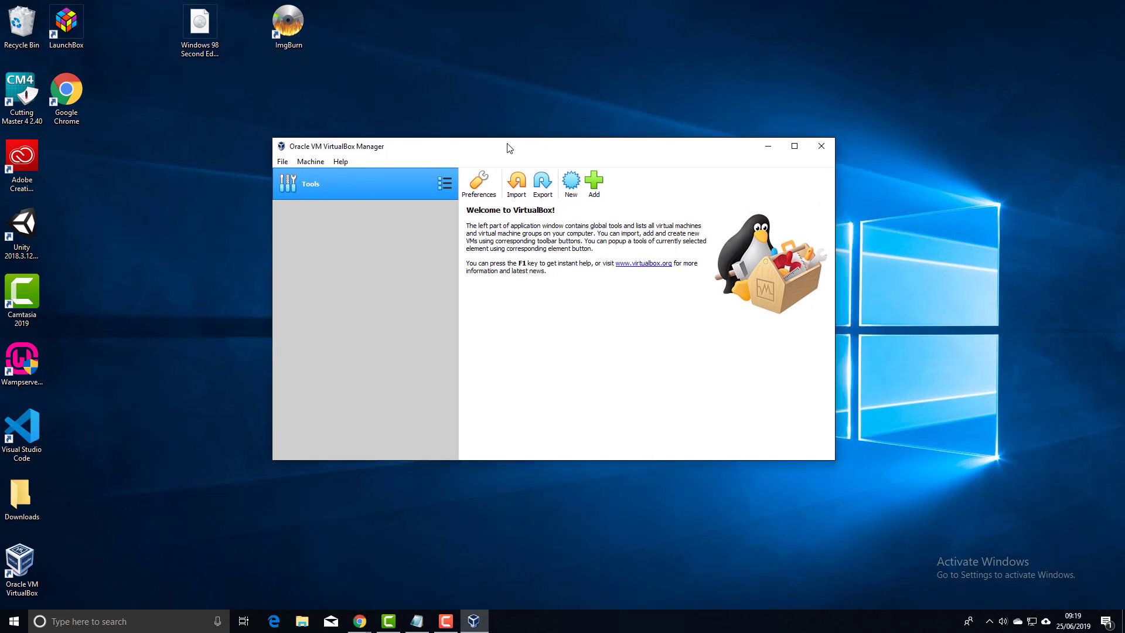
pyautogui.click(569, 187)
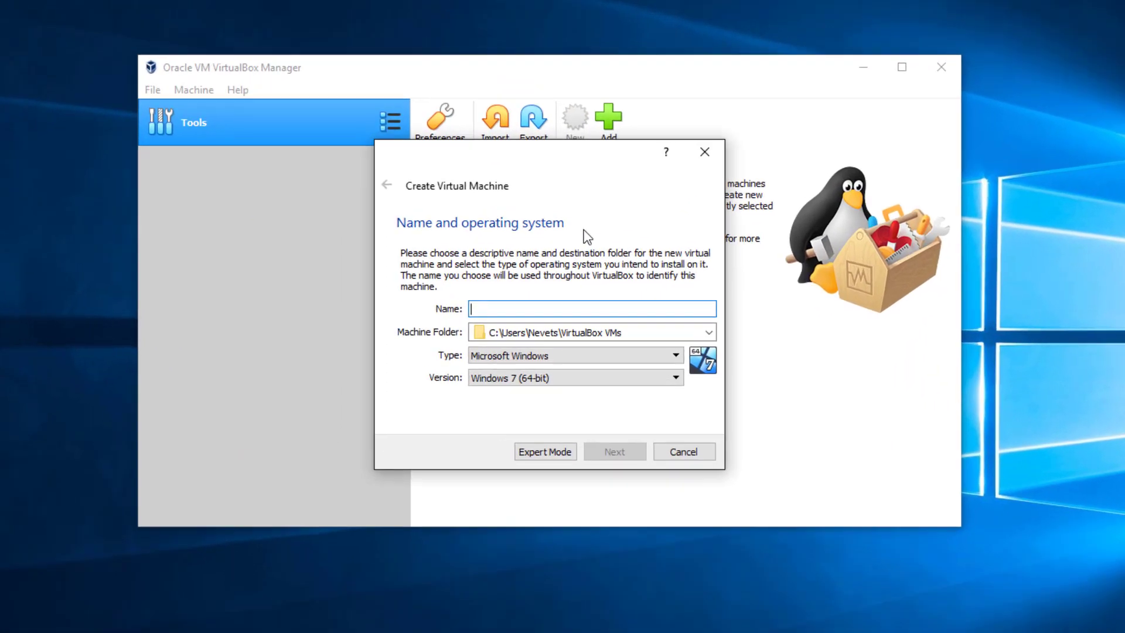
pyautogui.write('W')
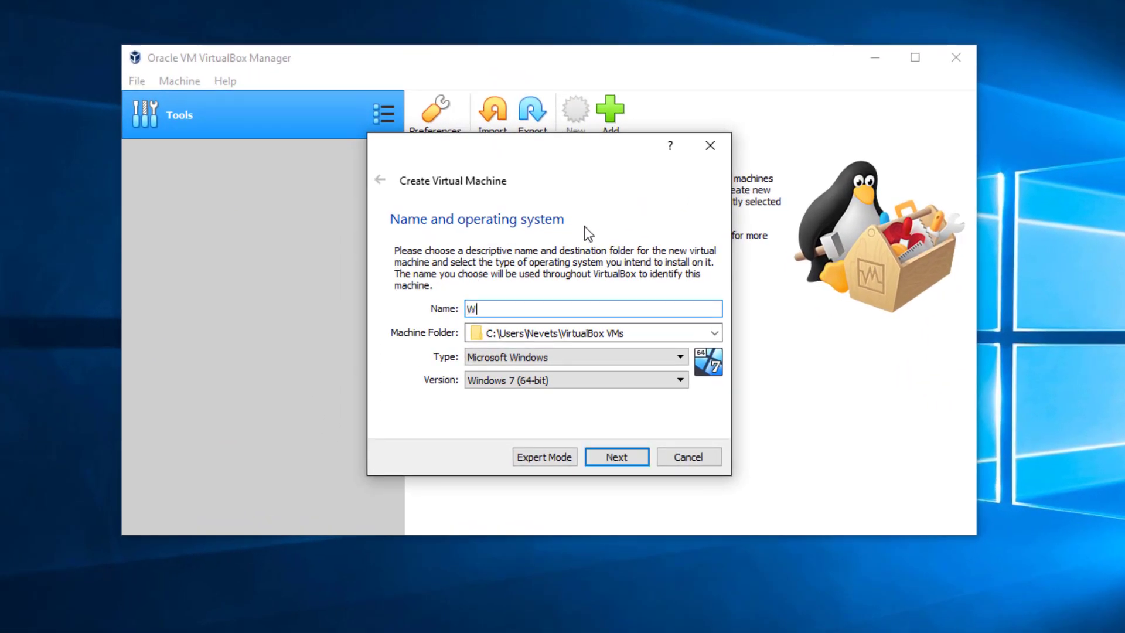
pyautogui.write('indows 98')
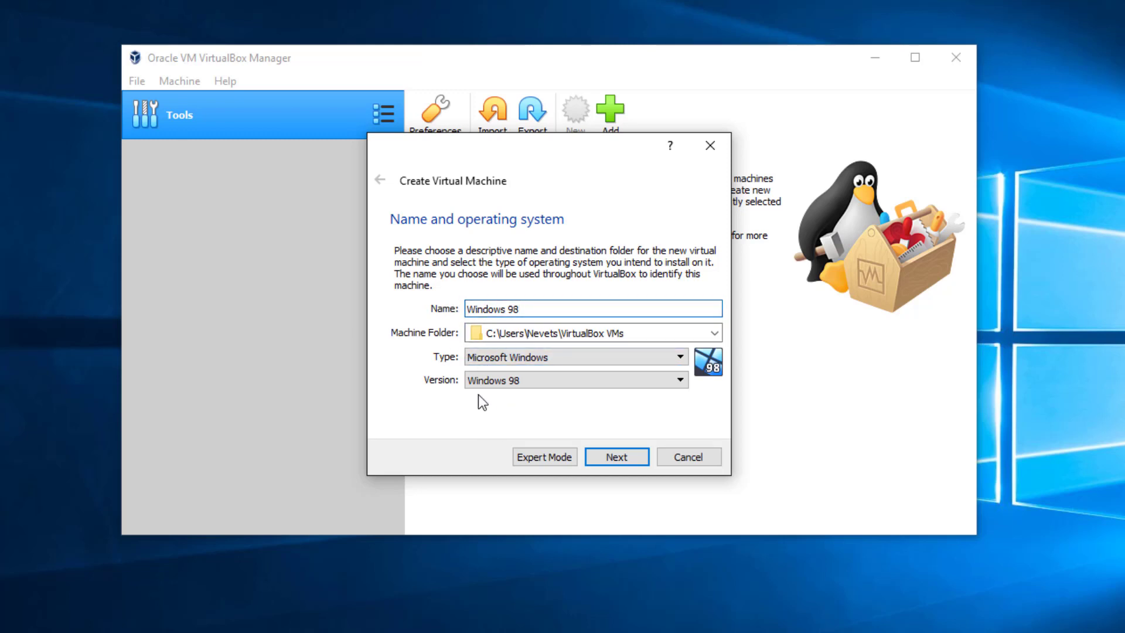
# Check that the machine's type is Microsoft Windows and its version is Windows 98, and continue to the memory size
pyautogui.click(501, 358)
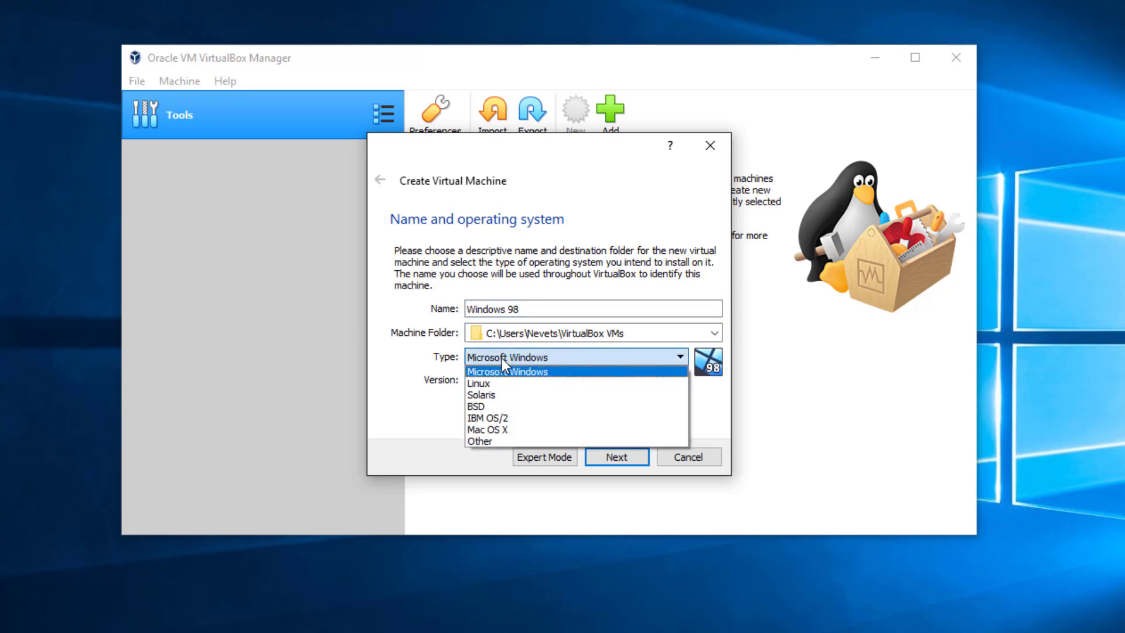
pyautogui.click(502, 357)
pyautogui.click(498, 382)
pyautogui.click(498, 382)
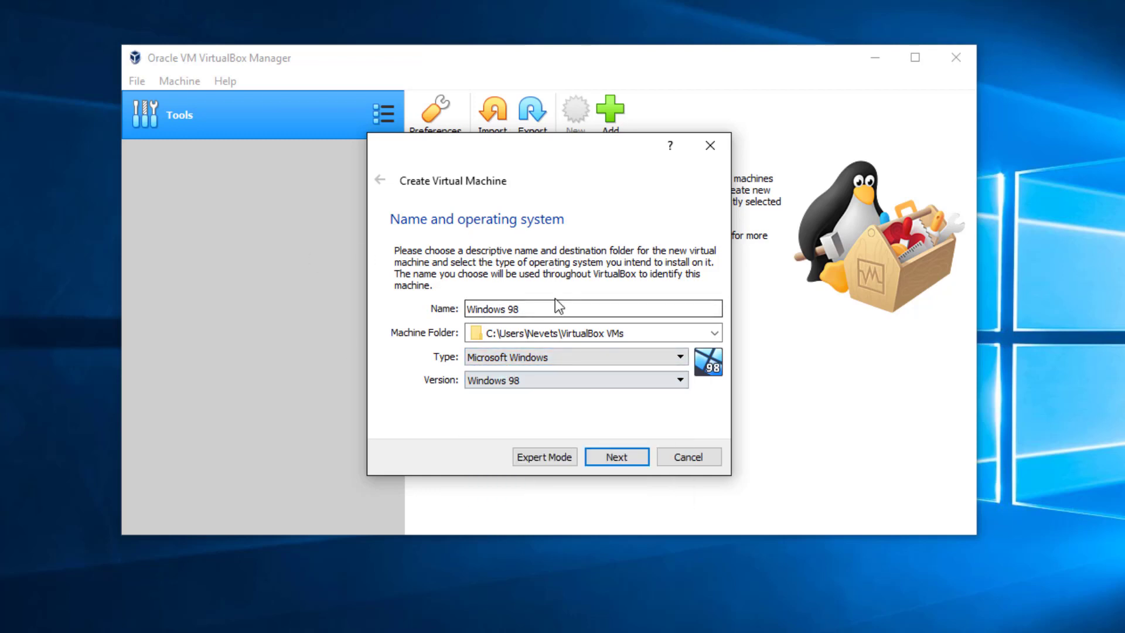
pyautogui.click(506, 381)
pyautogui.click(504, 356)
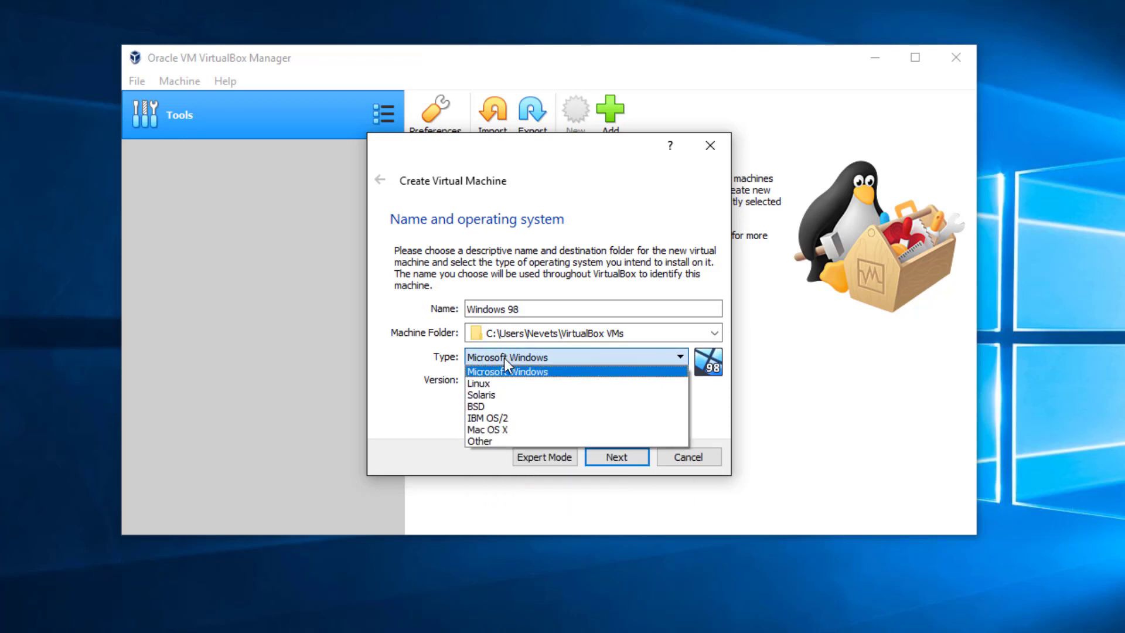
pyautogui.click(504, 371)
pyautogui.click(504, 379)
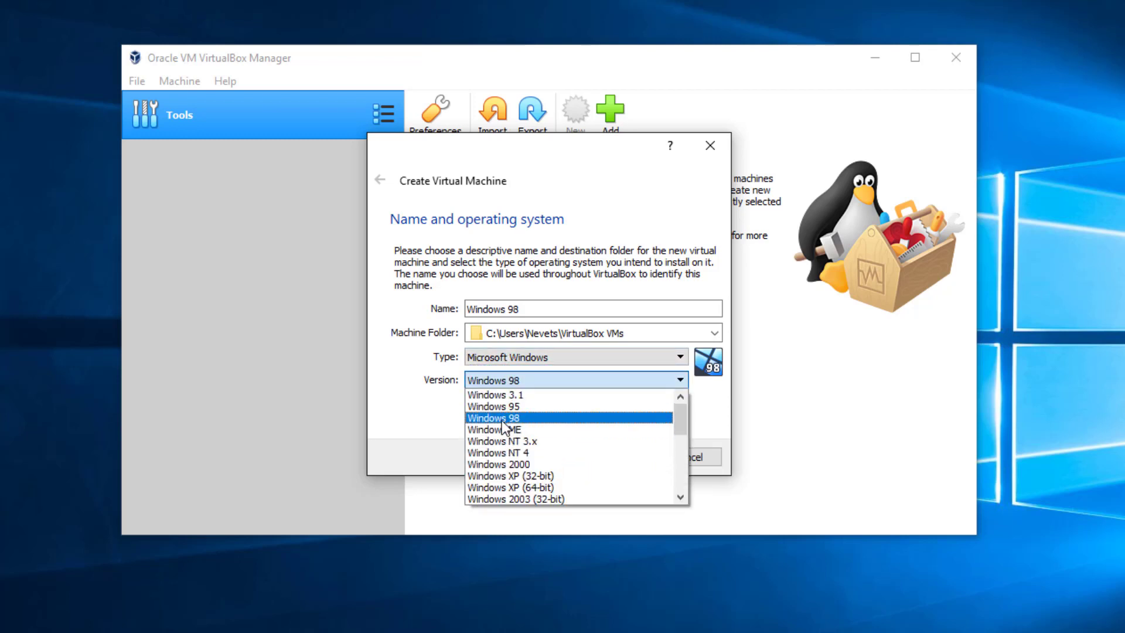
pyautogui.click(389, 375)
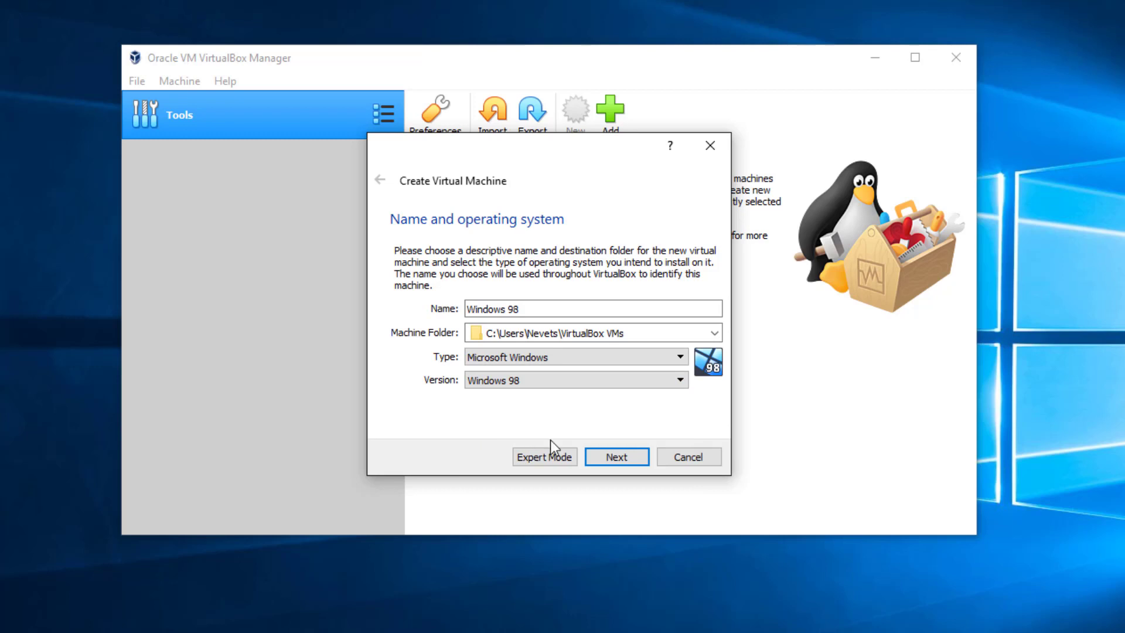
pyautogui.click(616, 457)
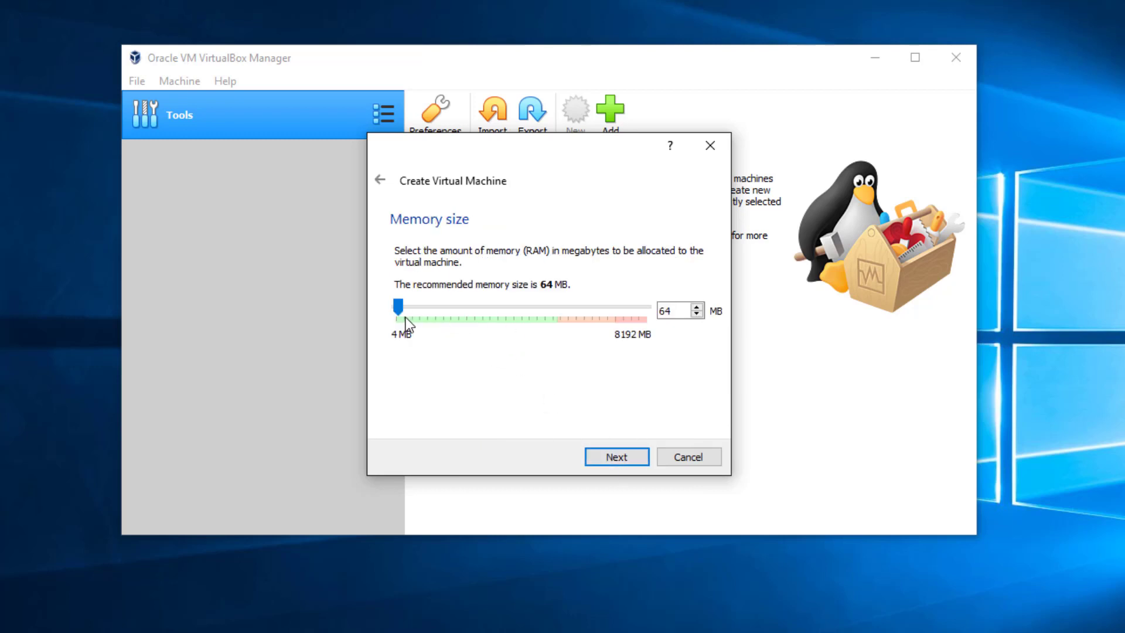
# Allocate 512 MB of memory and create a dynamically allocated VDI virtual hard disk of 2.00 GB for the machine
pyautogui.moveTo(399, 307); pyautogui.dragTo(413, 308)
pyautogui.click(612, 461)
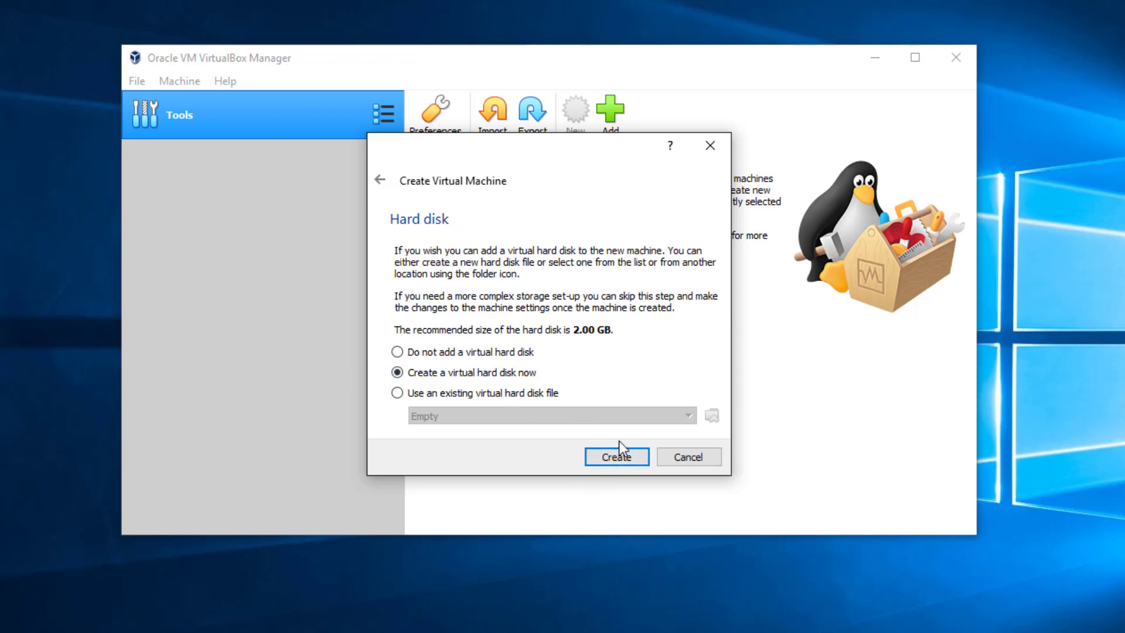
pyautogui.click(625, 459)
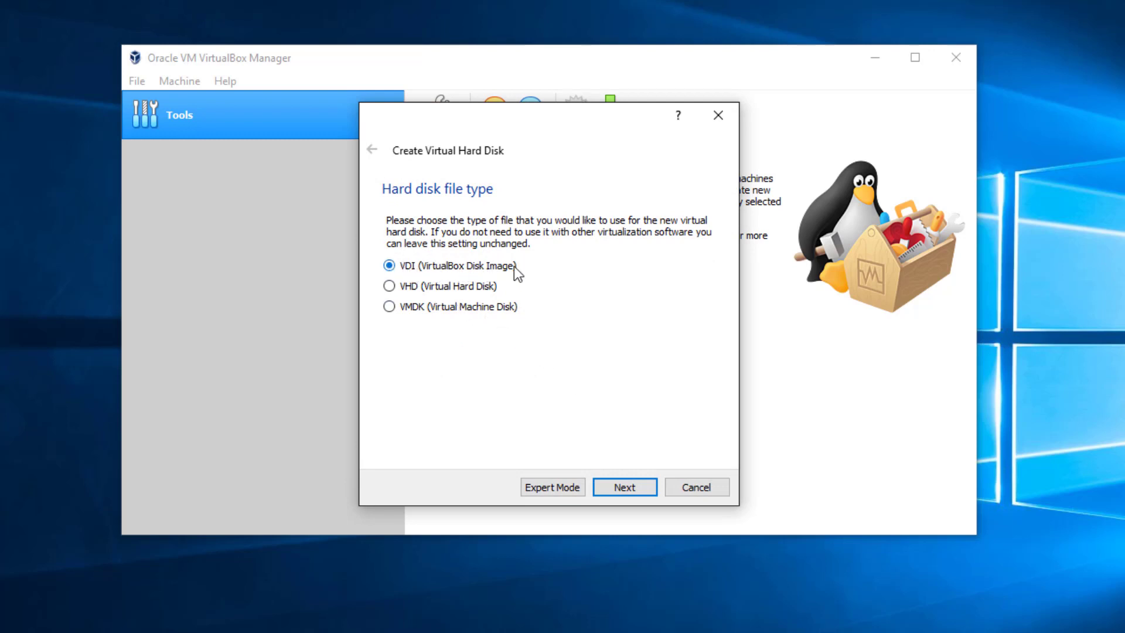
pyautogui.click(625, 487)
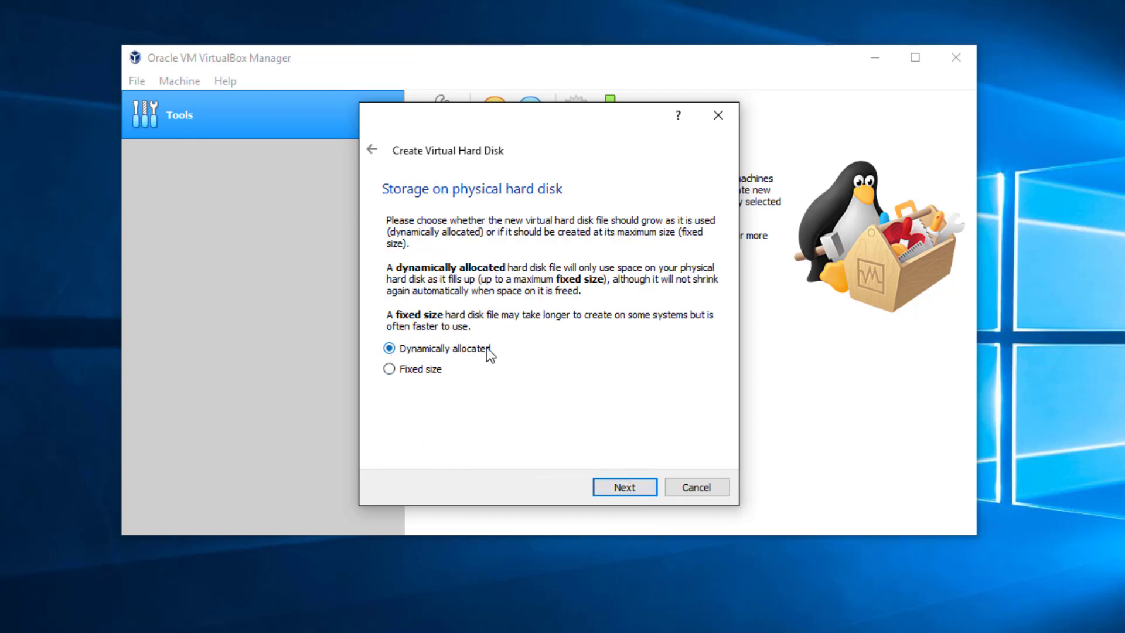
pyautogui.click(625, 487)
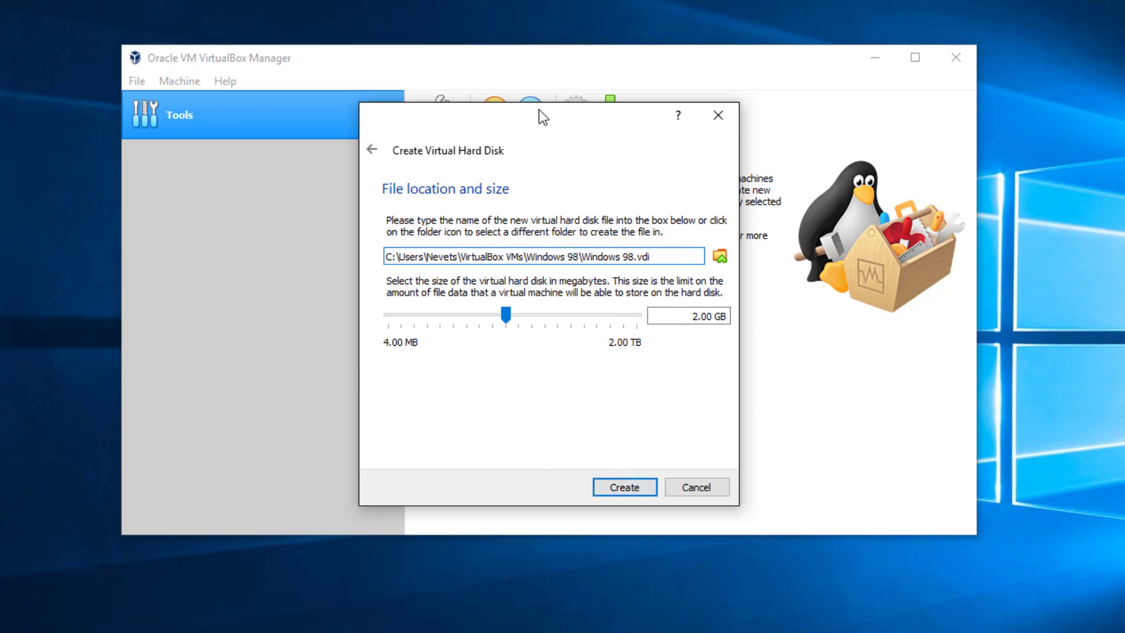
pyautogui.moveTo(538, 121); pyautogui.dragTo(610, 58)
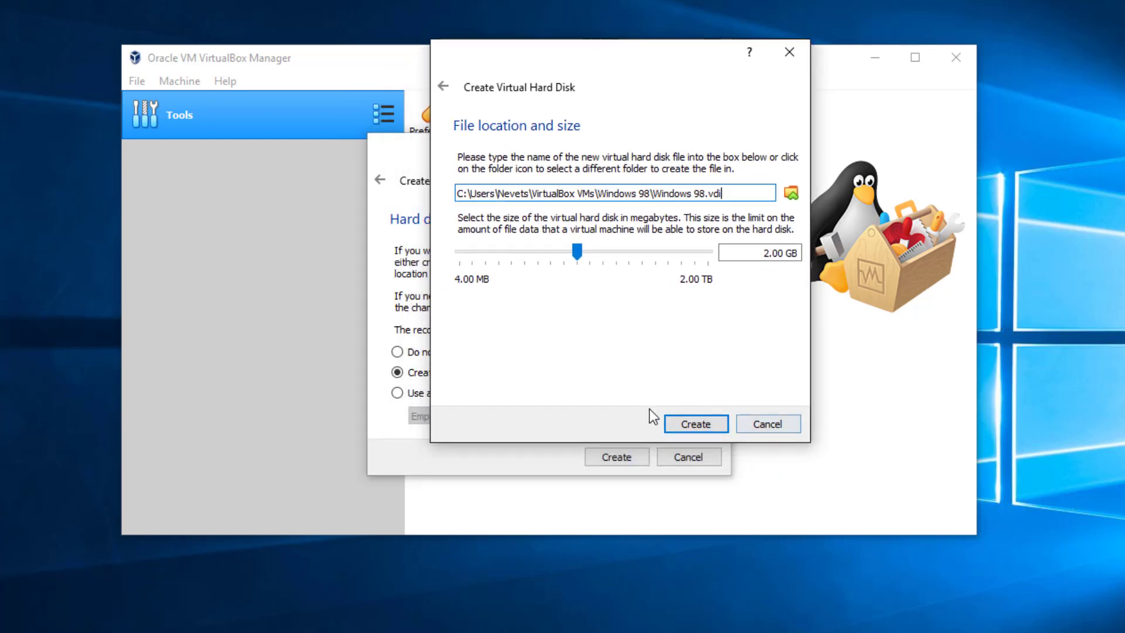
pyautogui.click(684, 425)
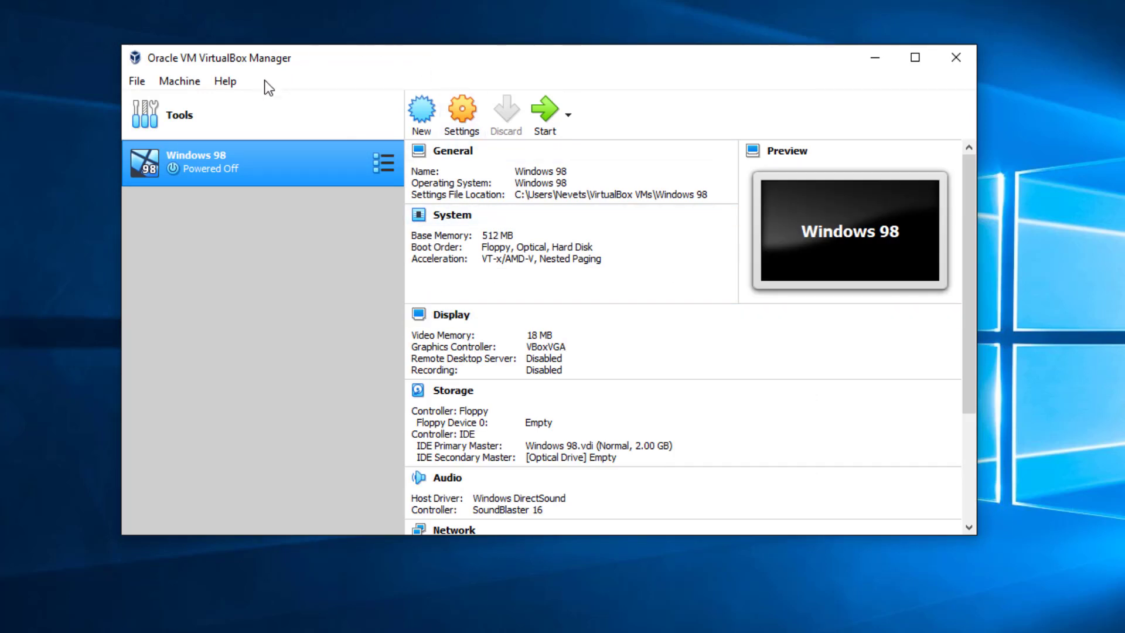
# Open the Windows 98 machine's settings and review its general advanced, description and disk encryption options
pyautogui.click(463, 110)
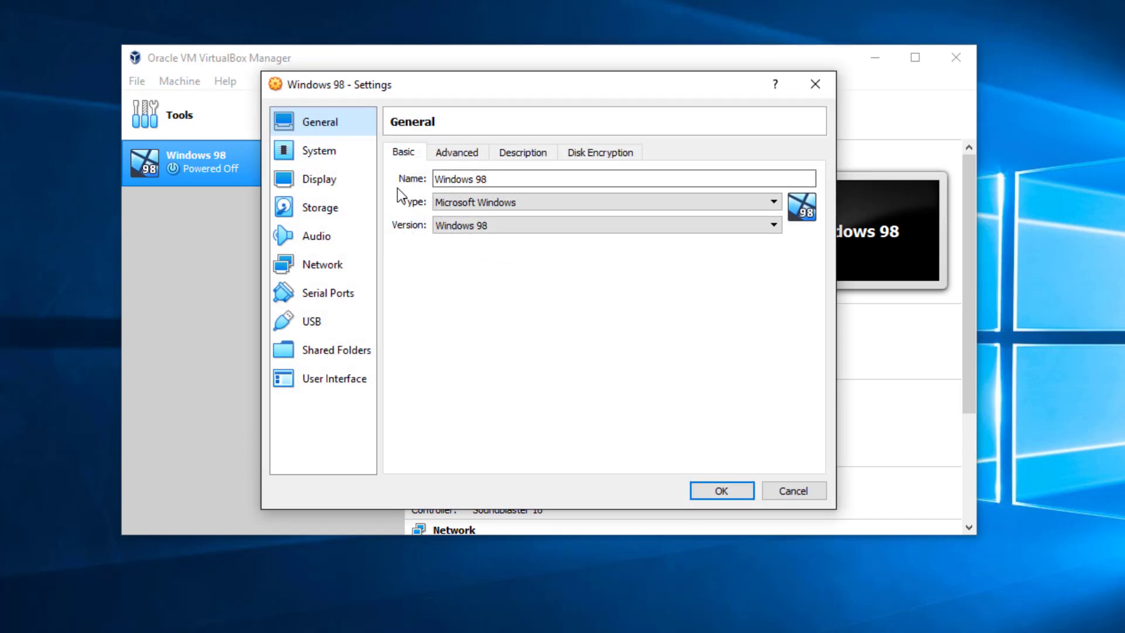
pyautogui.click(460, 150)
pyautogui.click(519, 149)
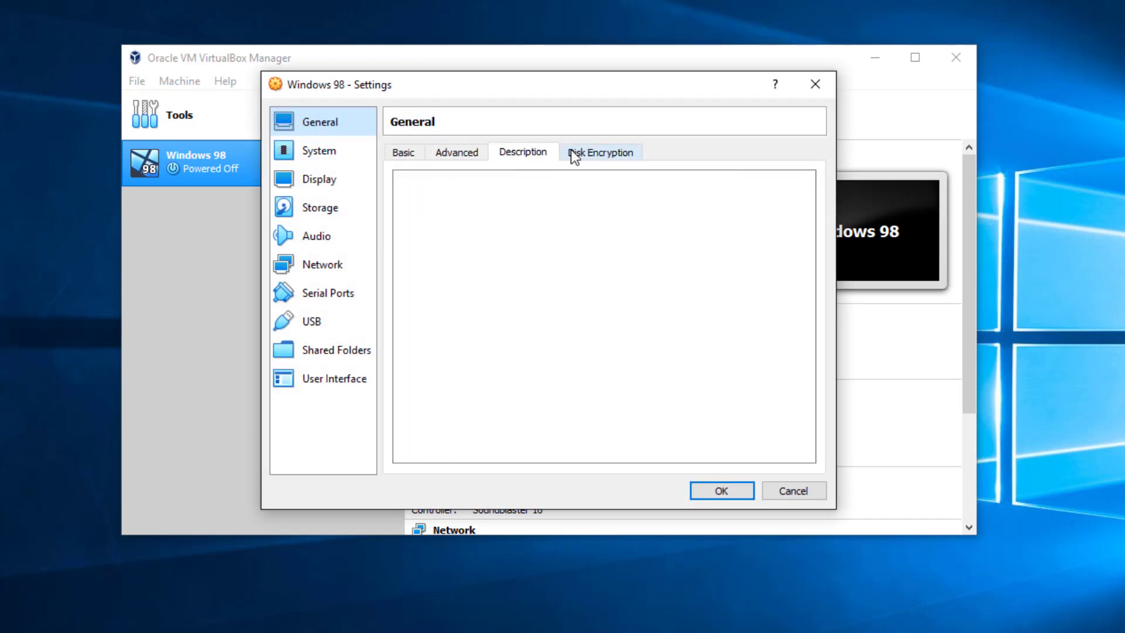
pyautogui.click(574, 152)
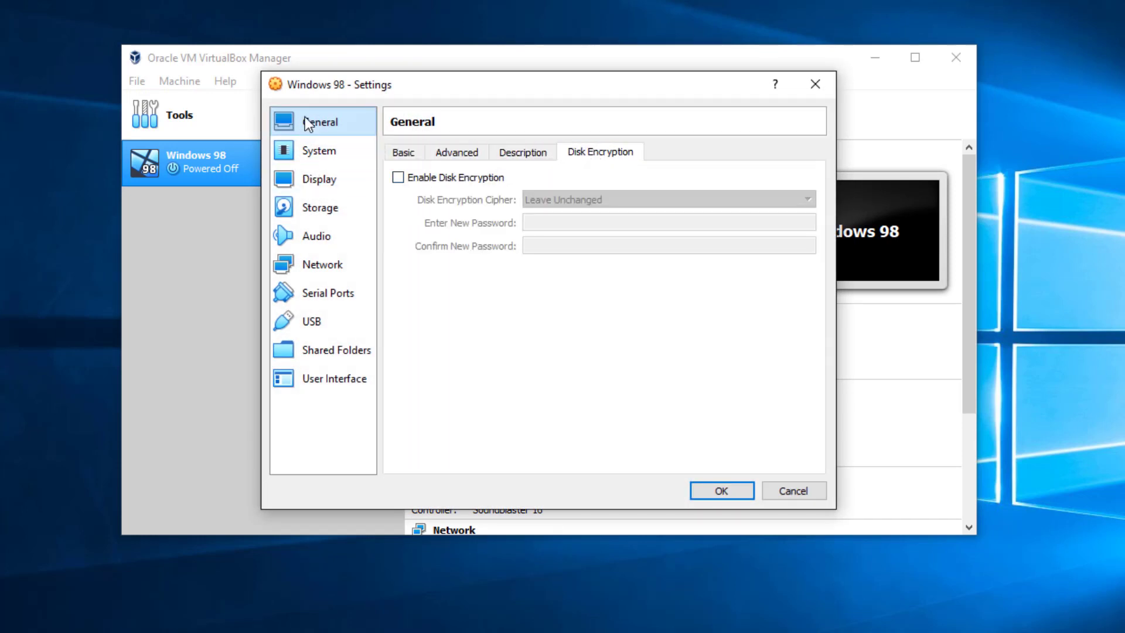
# Remove the floppy from the machine's boot order and set the pointing device to USB Tablet
pyautogui.click(306, 152)
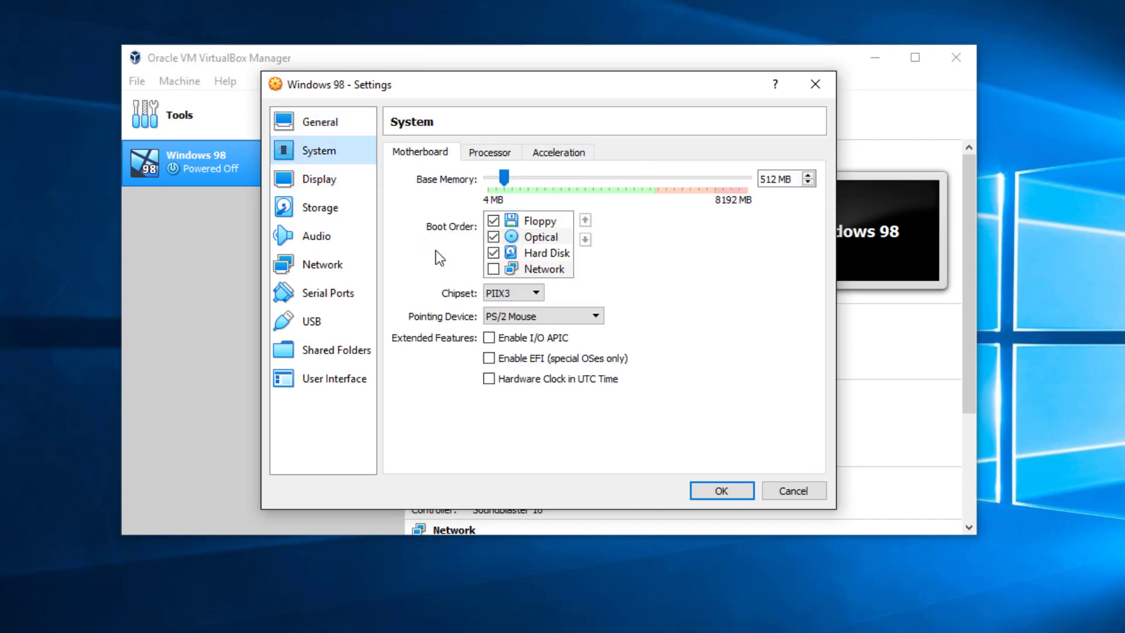
pyautogui.click(494, 221)
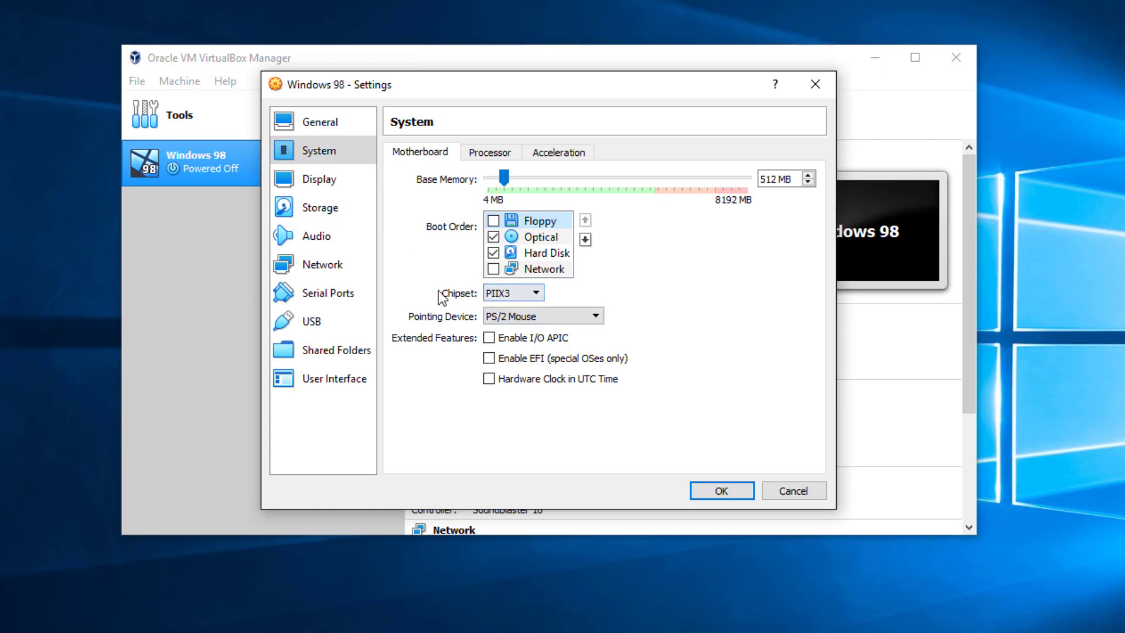
pyautogui.click(512, 314)
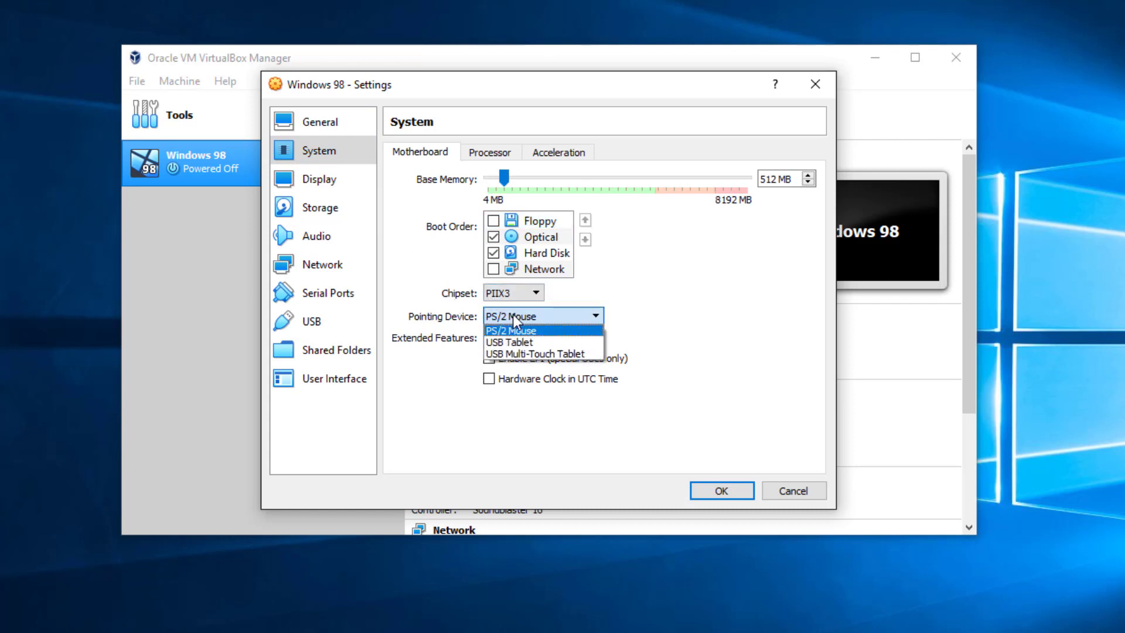
pyautogui.click(501, 343)
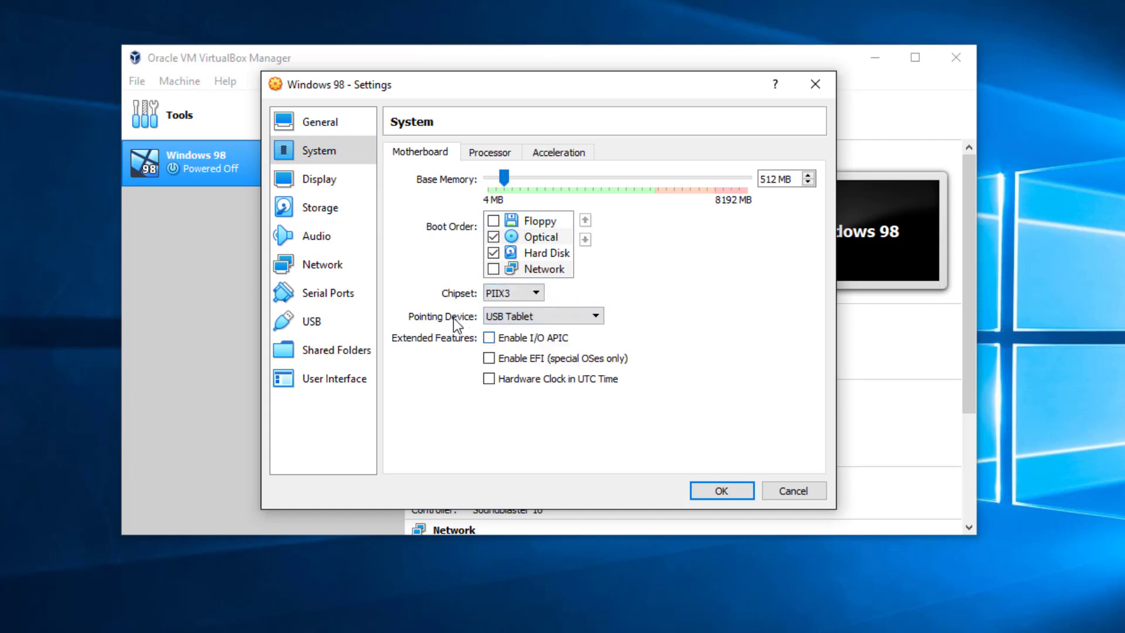
# Enable I/O APIC and PAE/NX for the machine, and check its hardware virtualization options
pyautogui.click(489, 338)
pyautogui.click(489, 153)
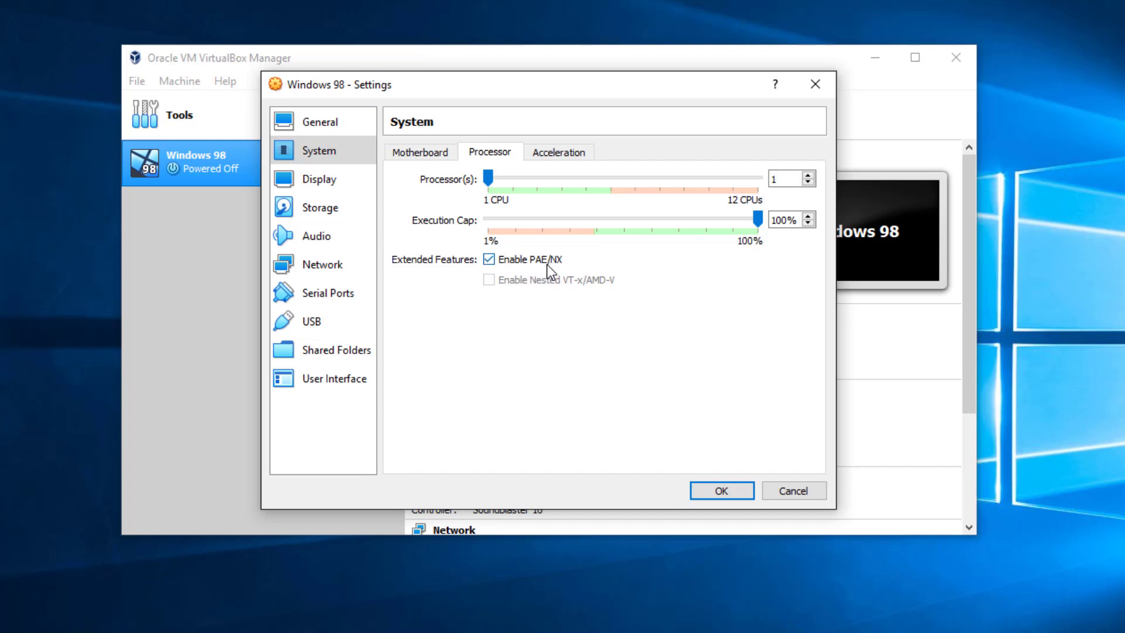
pyautogui.click(566, 155)
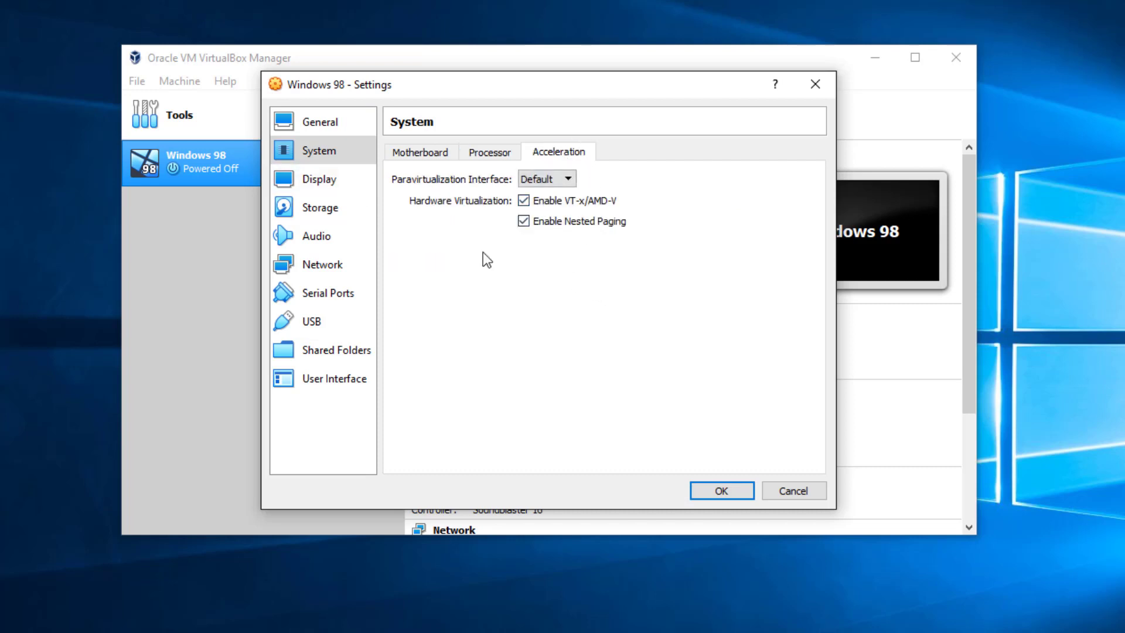
# Set the machine's video memory to 64 MB and enable 3D and 2D video acceleration
pyautogui.click(322, 180)
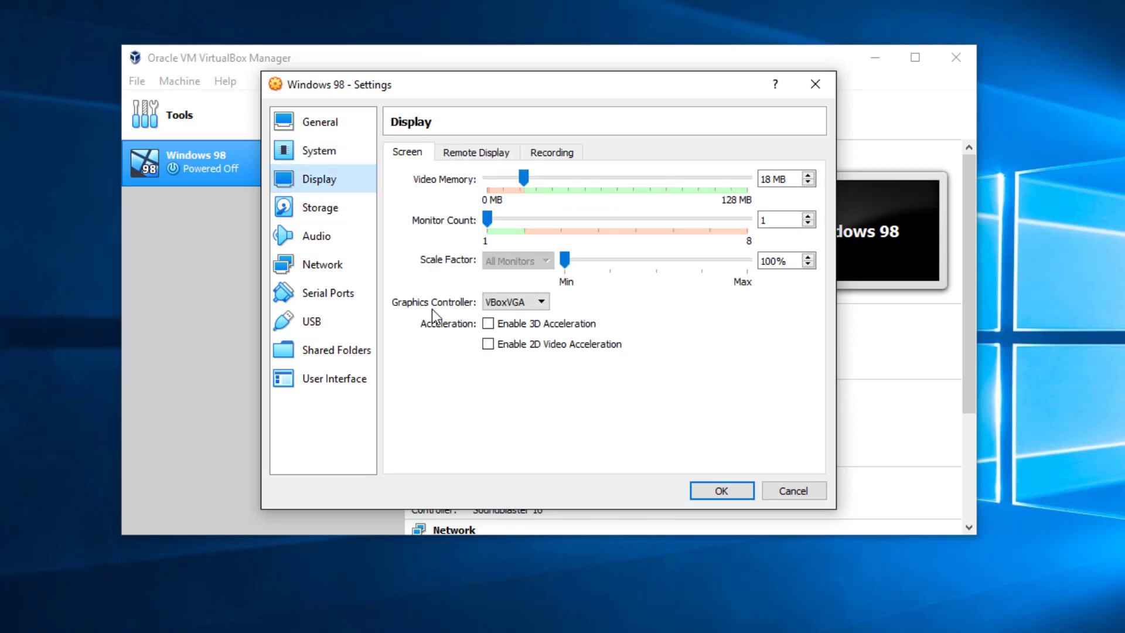
pyautogui.moveTo(527, 175); pyautogui.dragTo(624, 167)
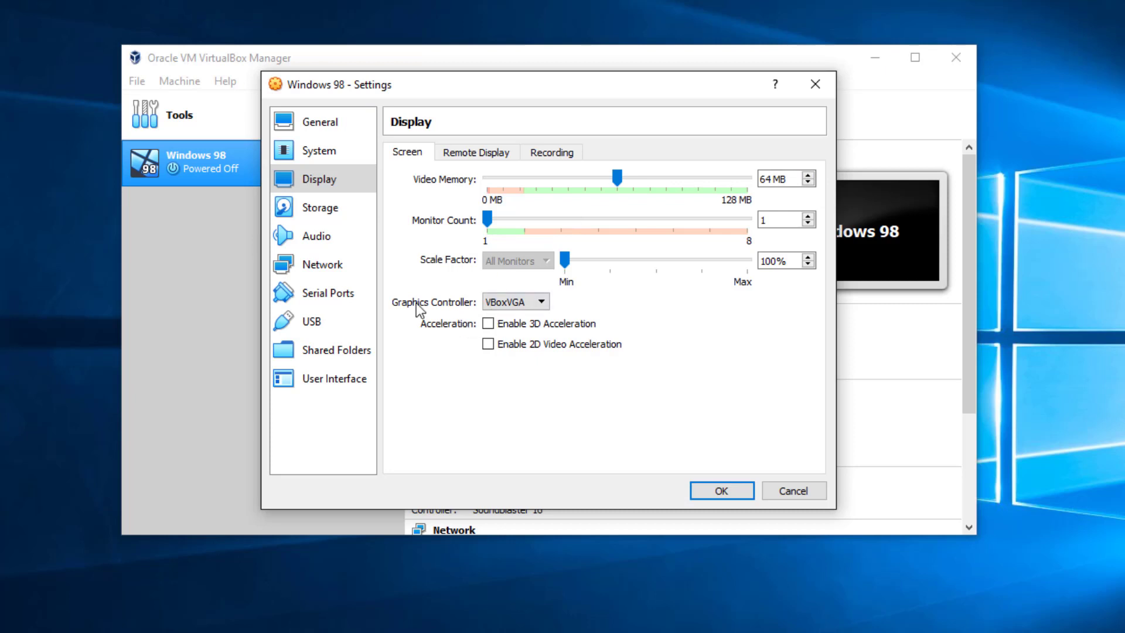
pyautogui.click(488, 324)
# Attach Windows 98 Second Edition.iso to the empty optical drive on the IDE controller
pyautogui.click(316, 209)
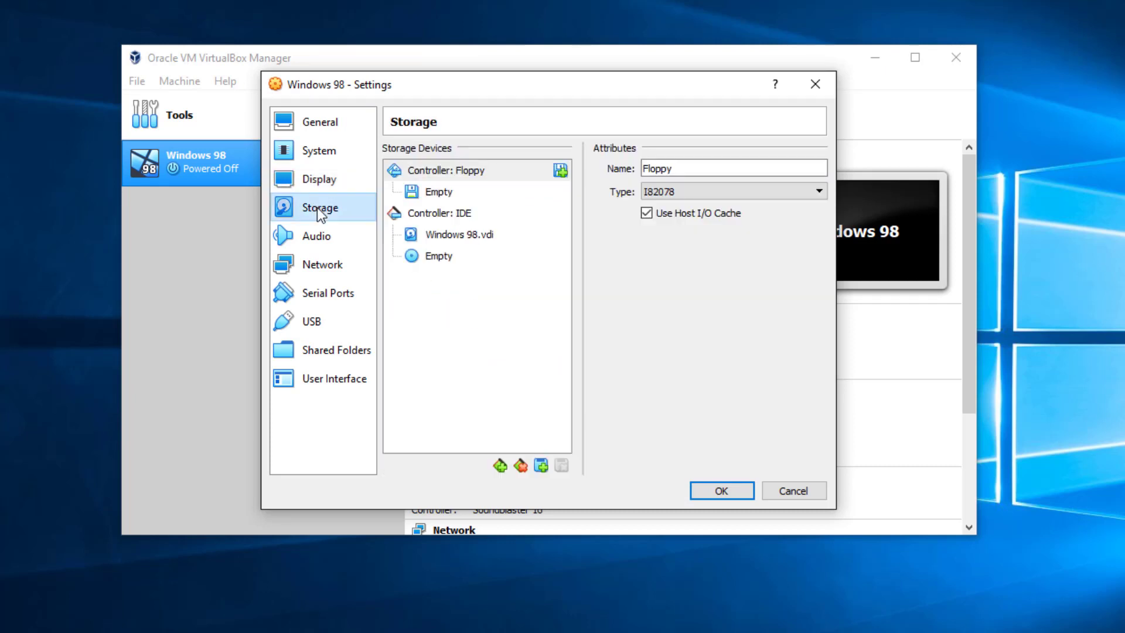
pyautogui.click(417, 257)
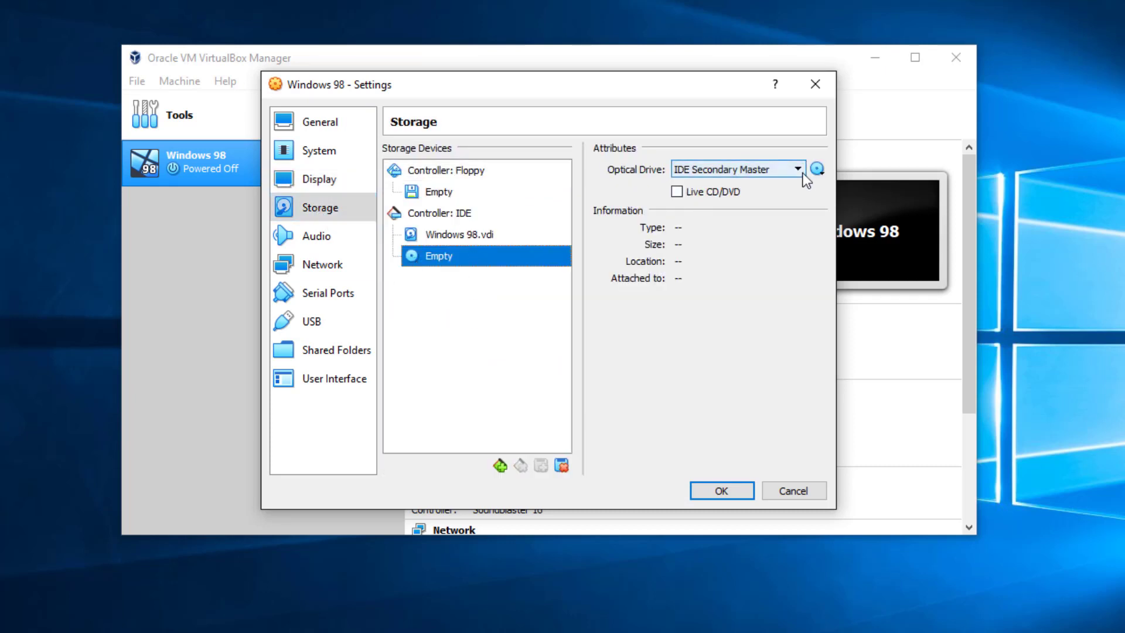
pyautogui.click(817, 170)
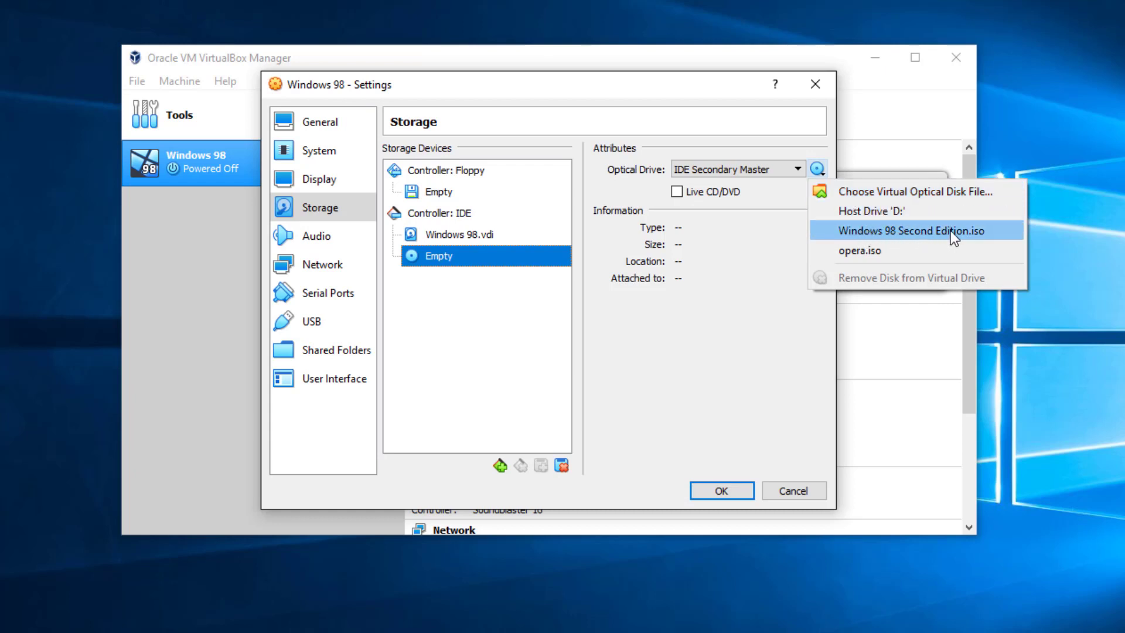
pyautogui.click(867, 232)
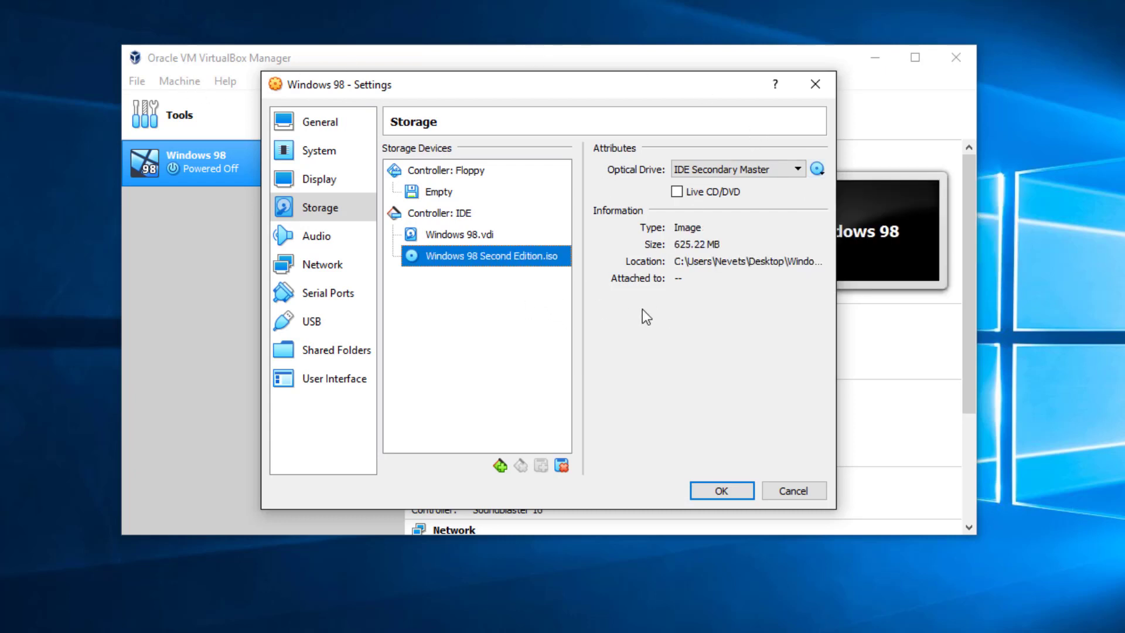
# Review the audio, network, serial port, USB, shared folder and user interface settings, and save the machine's configuration
pyautogui.click(313, 242)
pyautogui.click(352, 267)
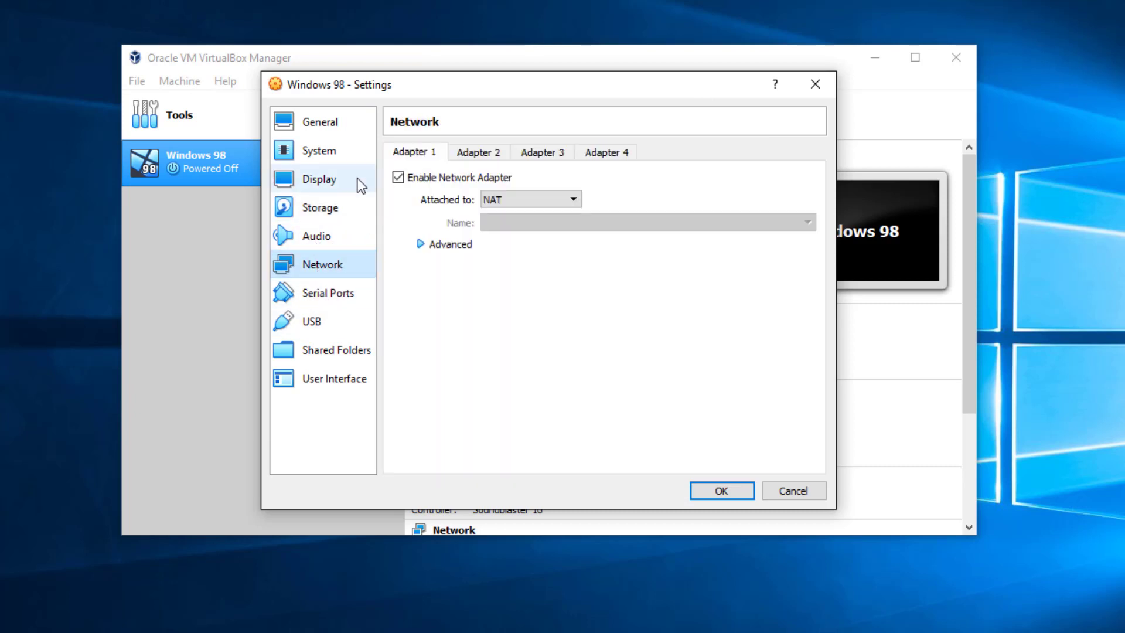
pyautogui.click(311, 296)
pyautogui.click(311, 327)
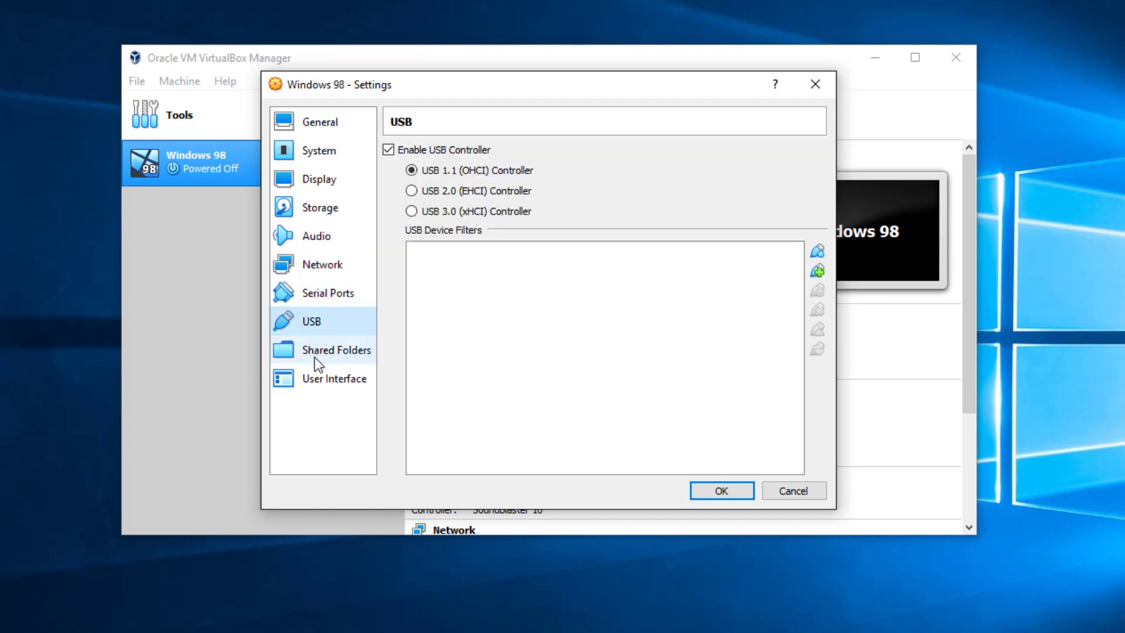
pyautogui.click(313, 354)
pyautogui.click(314, 381)
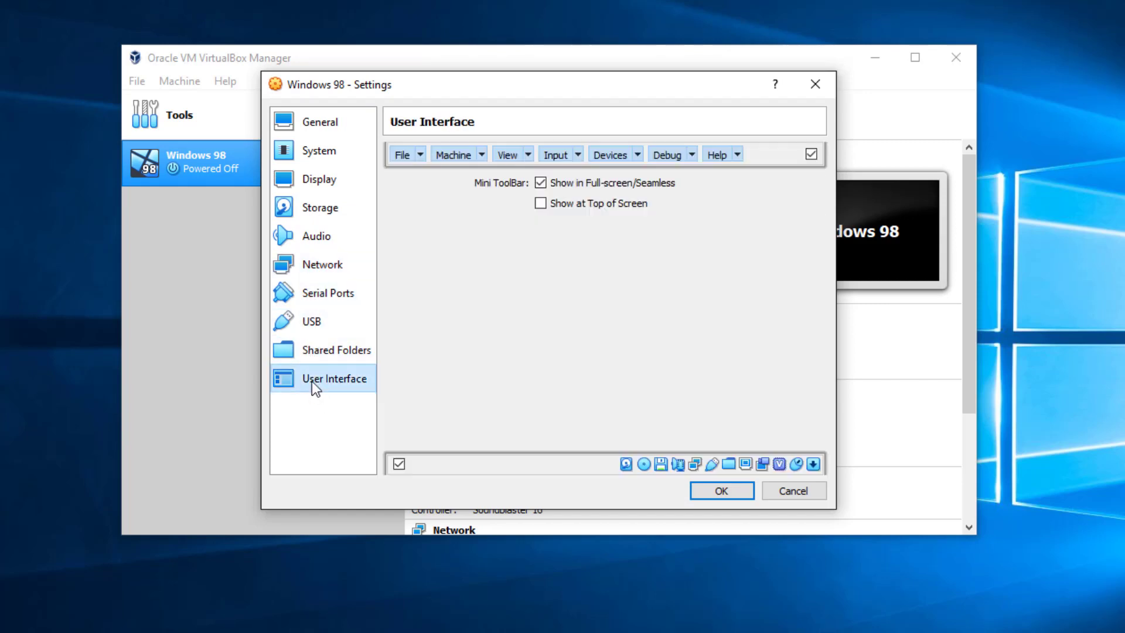
pyautogui.click(716, 491)
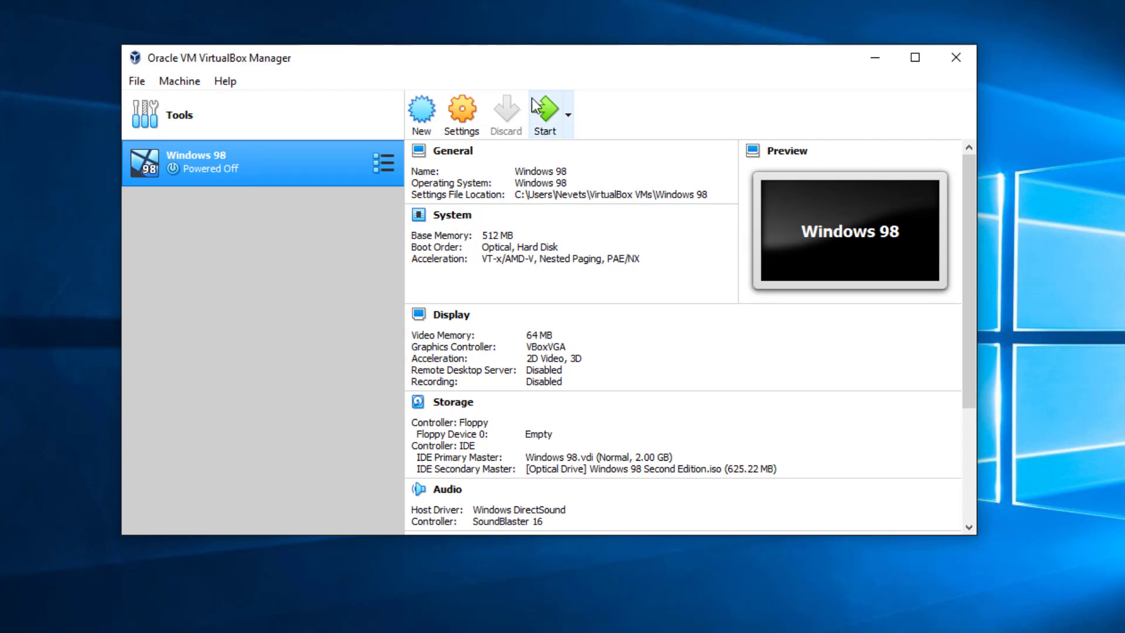
# Start the Windows 98 machine, dismiss the keyboard capture notice and boot from CD-ROM
pyautogui.click(545, 112)
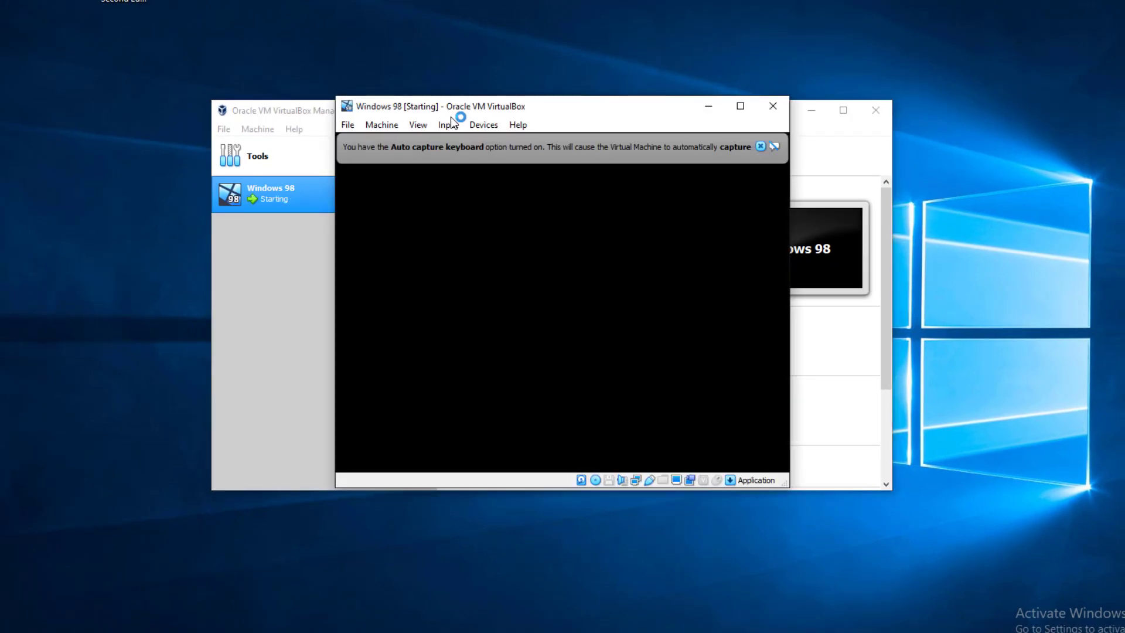
pyautogui.click(760, 146)
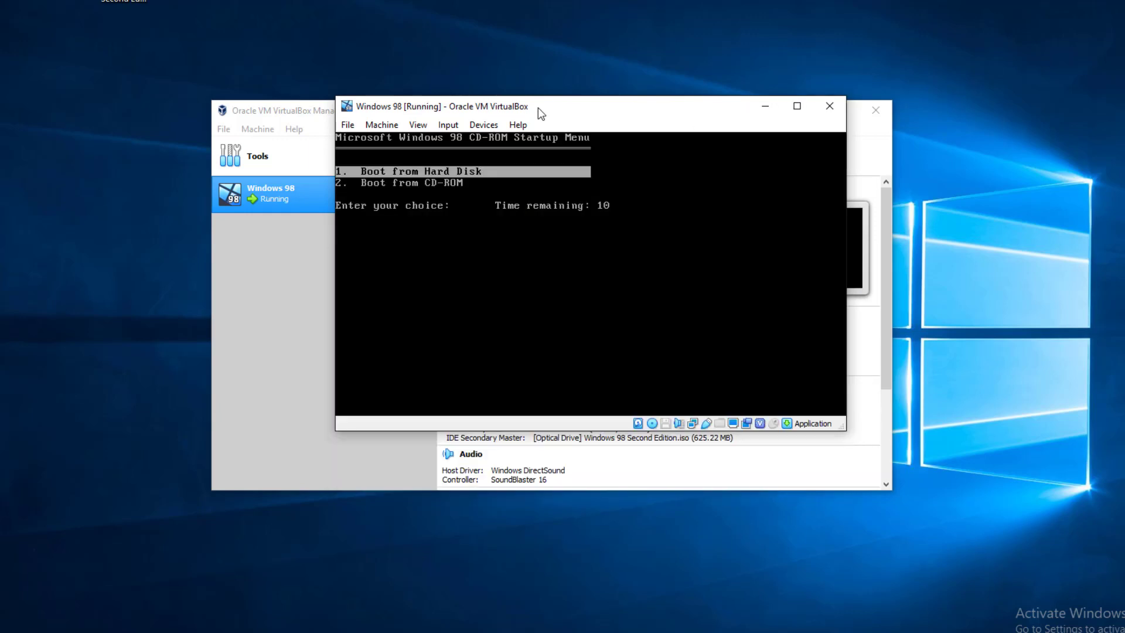
pyautogui.press('Down')
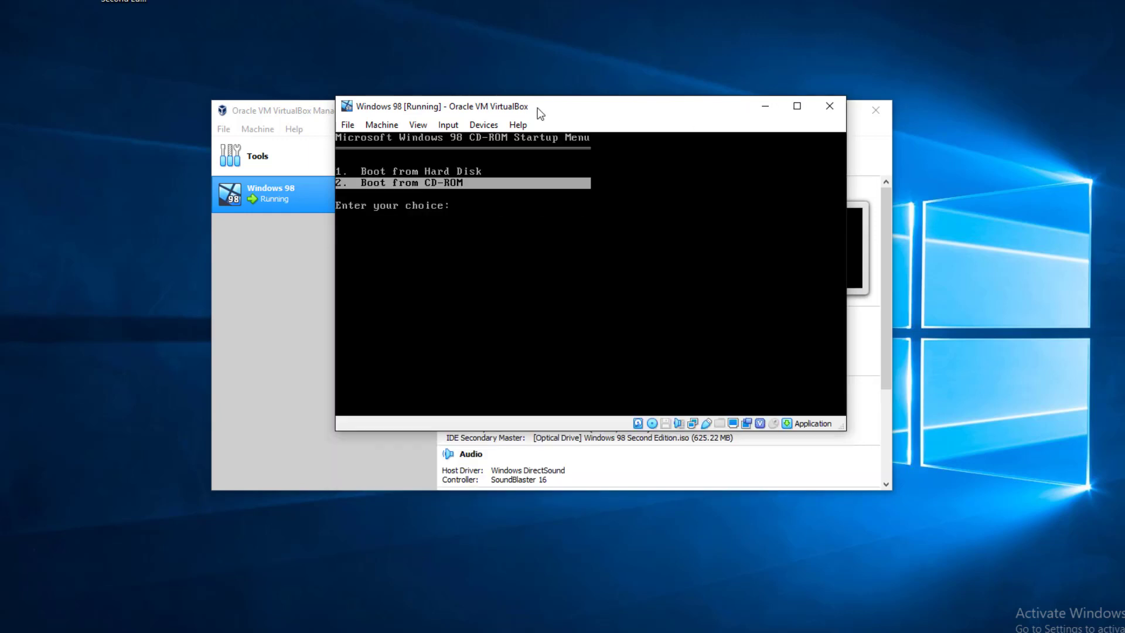
pyautogui.press('Return')
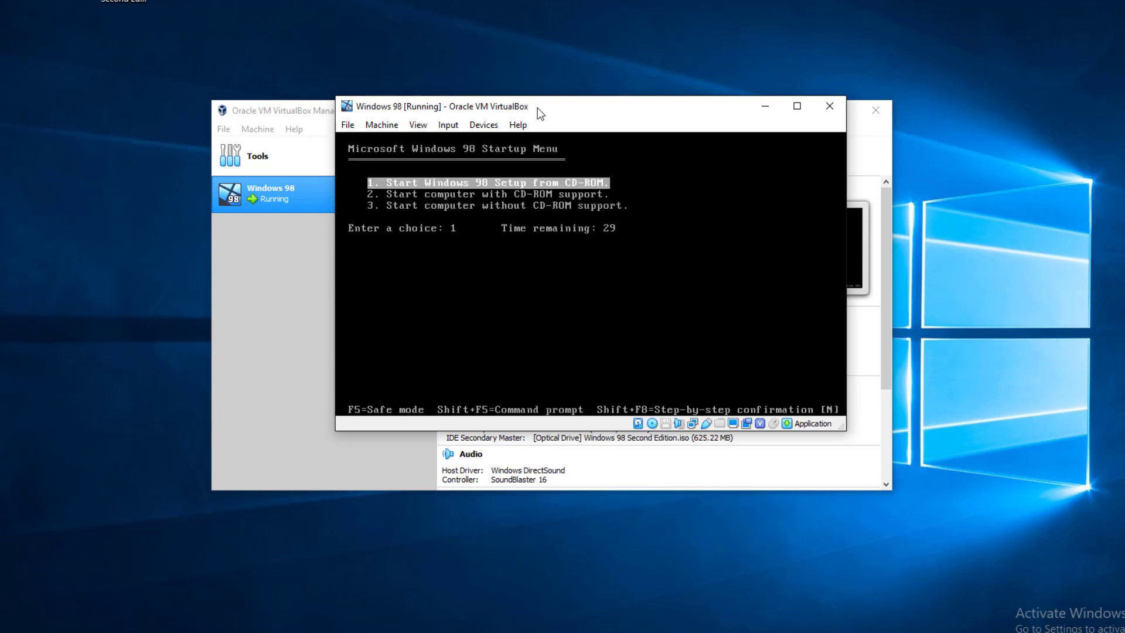
# Start Windows 98 Setup from CD-ROM in the startup menu
pyautogui.press('Down')
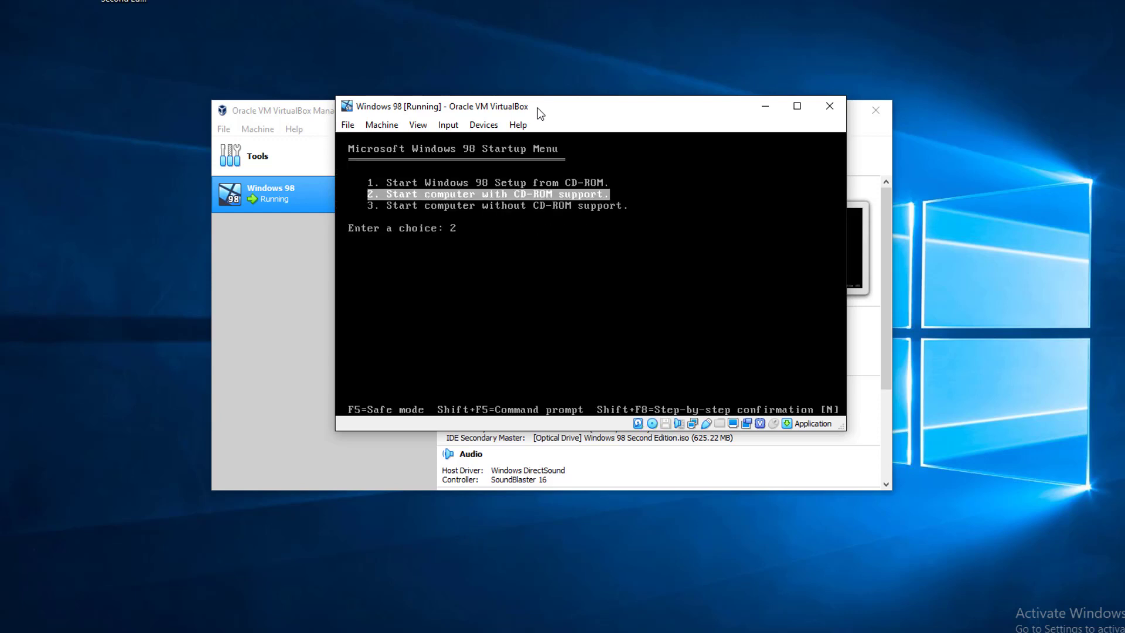
pyautogui.press('Up')
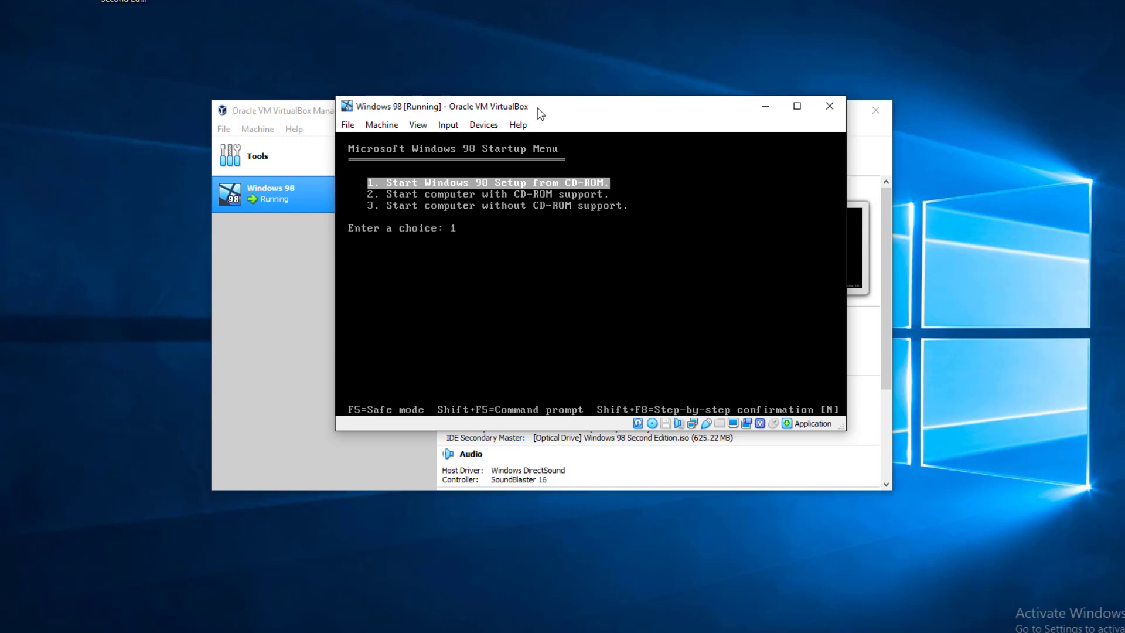
pyautogui.press('Return')
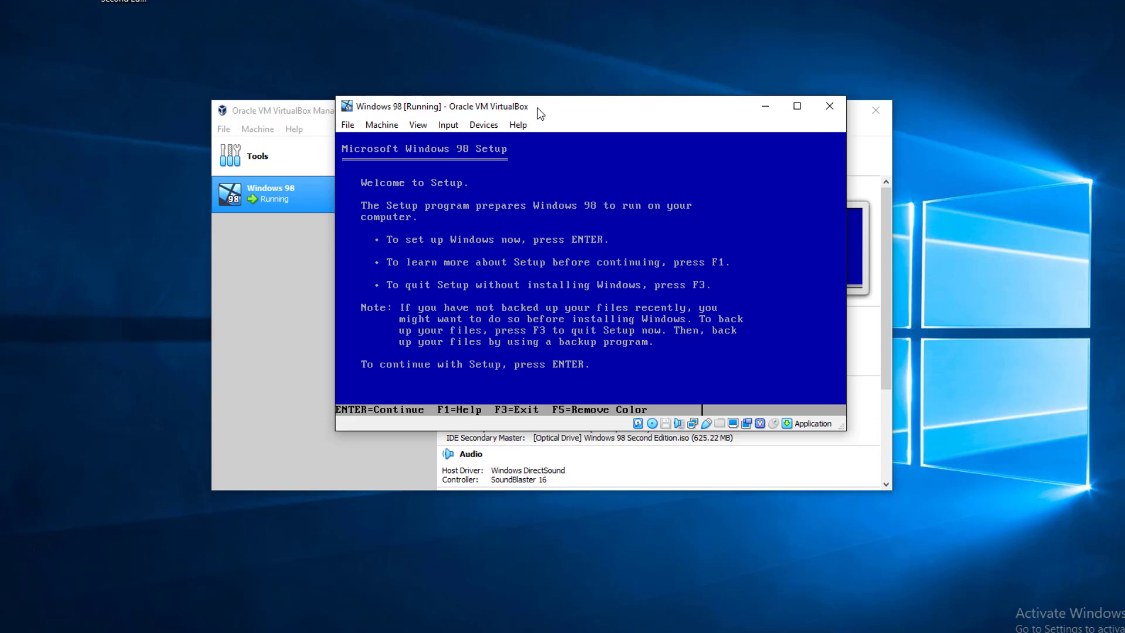
# Continue past the Setup welcome screen and have Setup configure the unallocated disk space
pyautogui.press('Return')
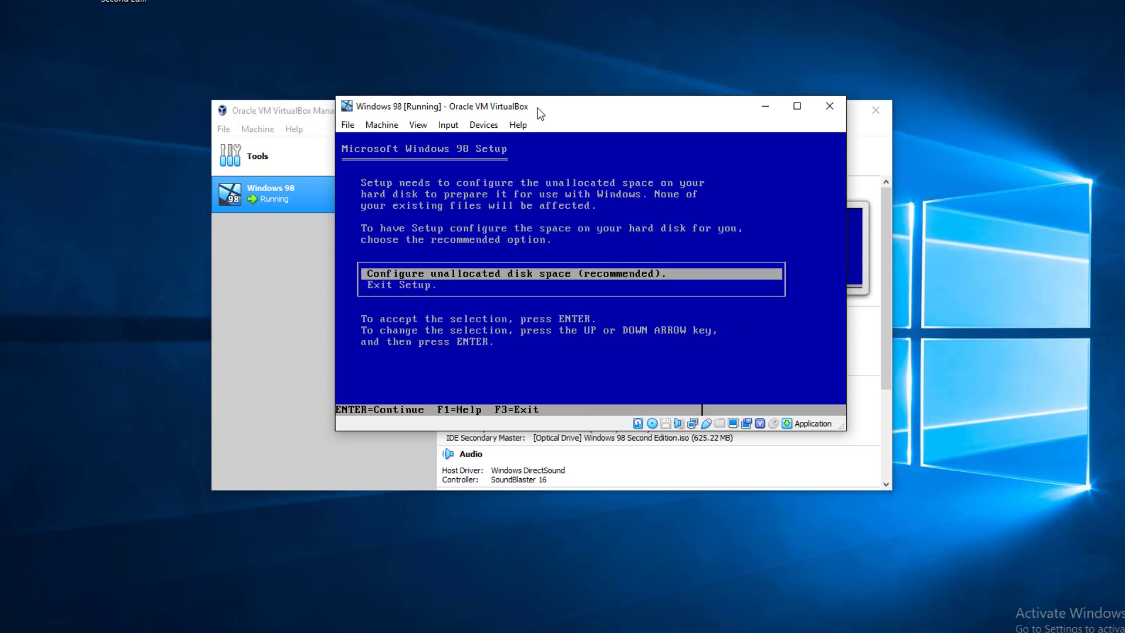
pyautogui.press('Down')
pyautogui.press('Up')
pyautogui.press('Return')
# Enable large disk support for the machine's hard disk
pyautogui.press('Down')
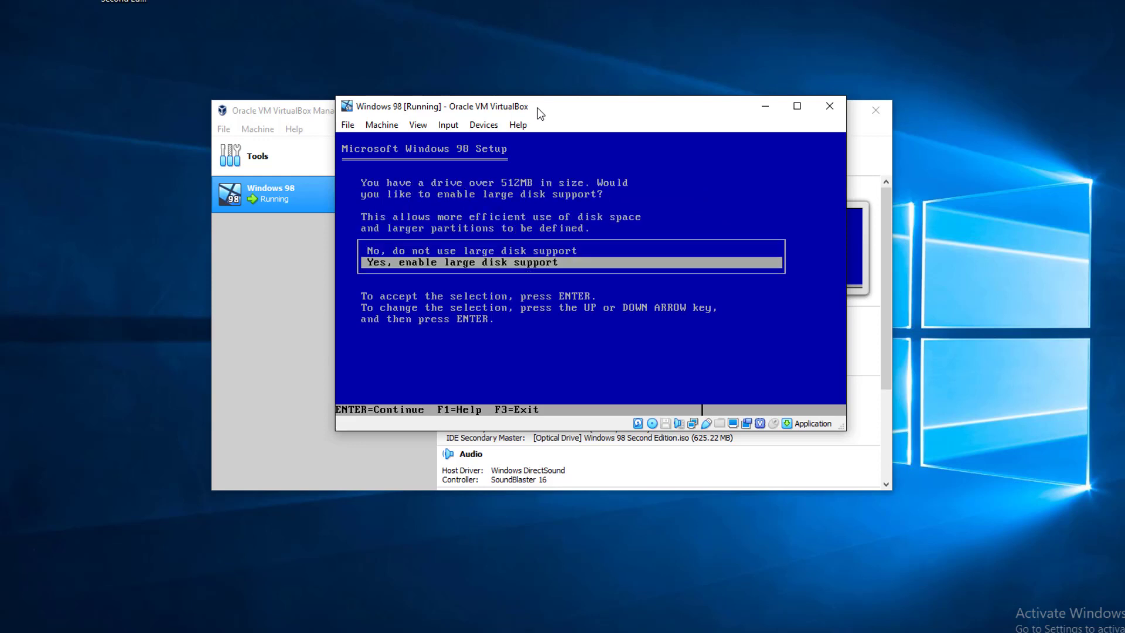
pyautogui.press('Up')
pyautogui.press('Down')
pyautogui.press('Return')
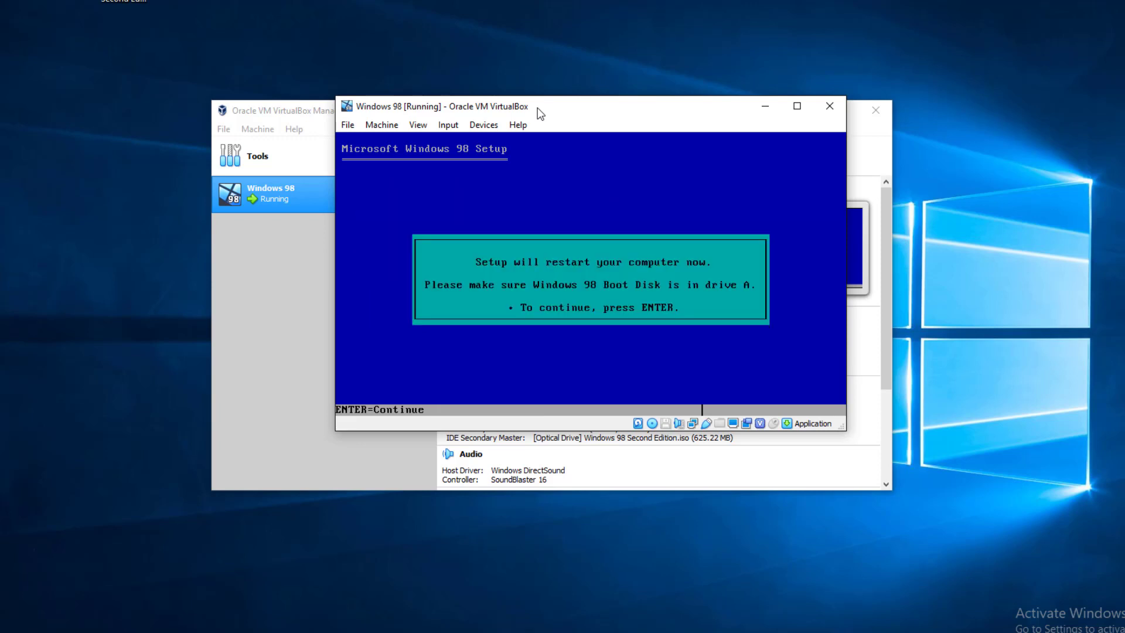
# Restart the virtual machine, boot from CD-ROM and start Windows 98 Setup from the disc again
pyautogui.press('Return')
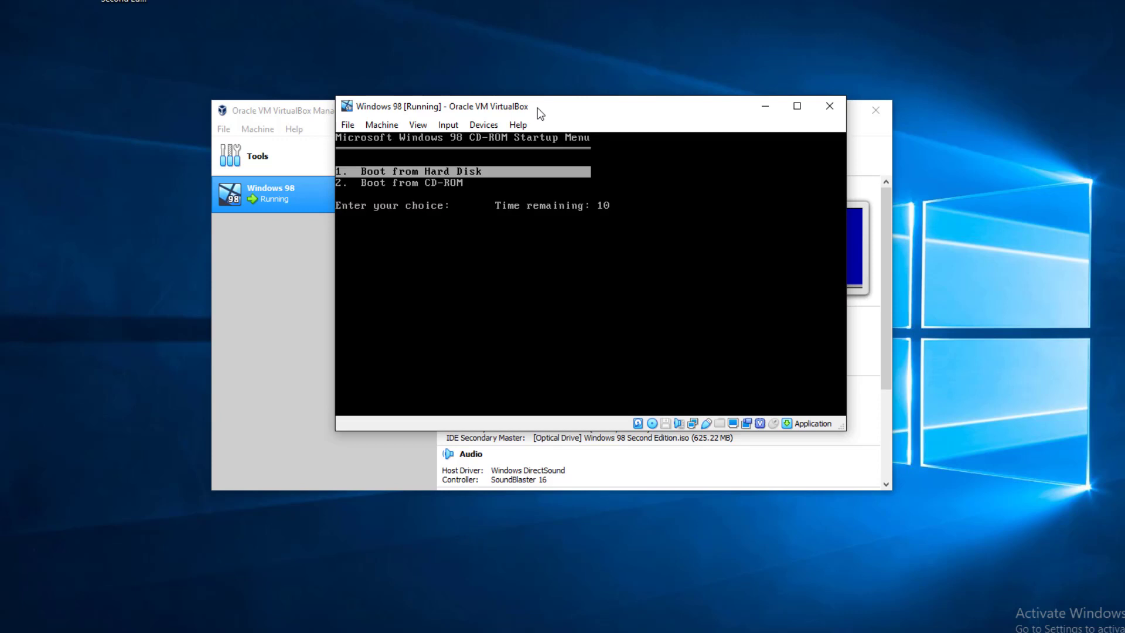
pyautogui.press('Down')
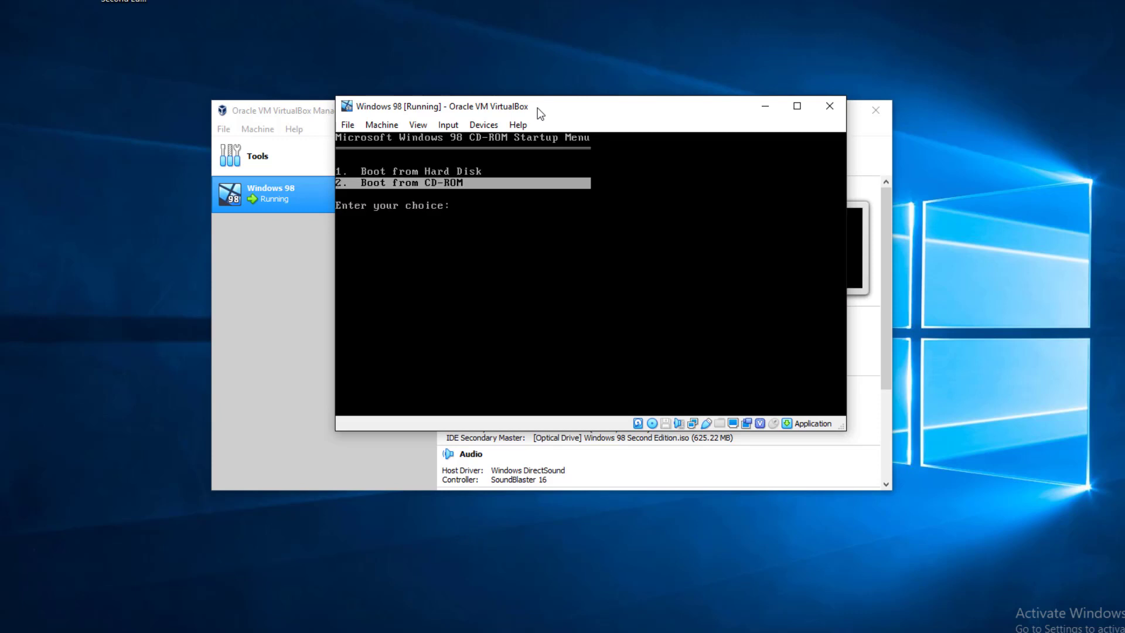
pyautogui.press('Return')
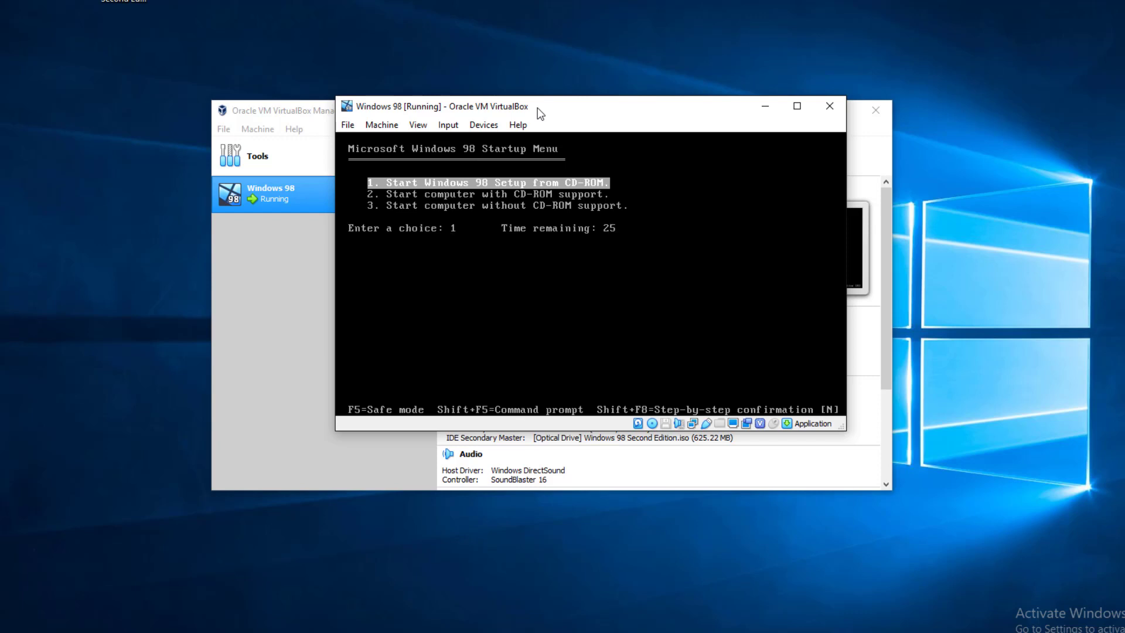
pyautogui.press('Return')
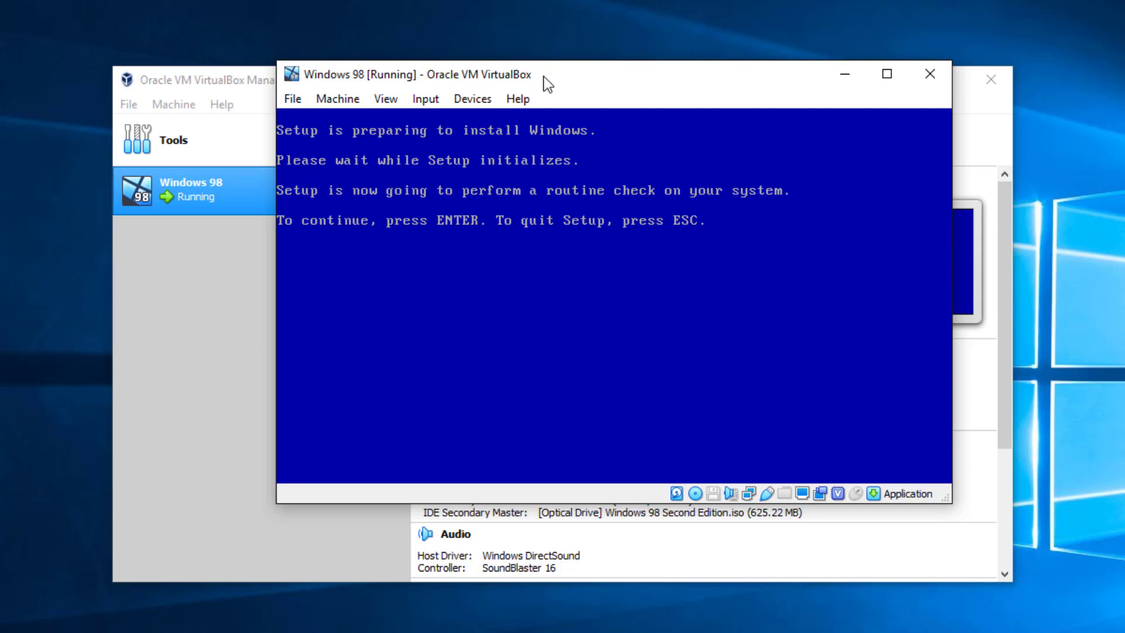
# Quit Setup at the routine check, boot from CD-ROM again and start the computer with CD-ROM support
pyautogui.press('Escape')
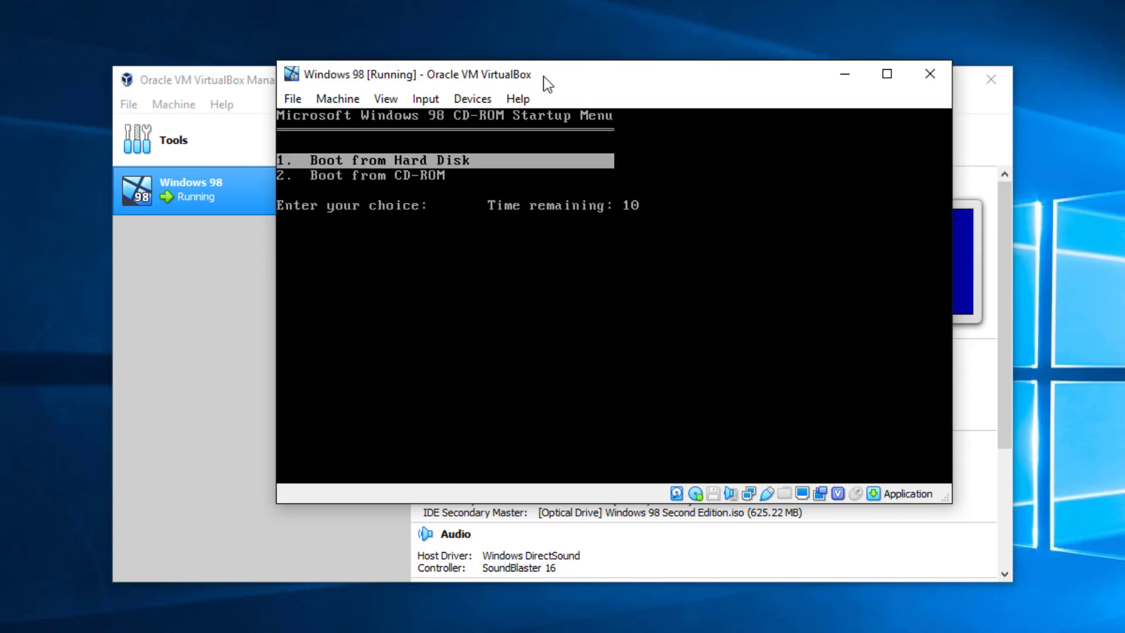
pyautogui.press('Down')
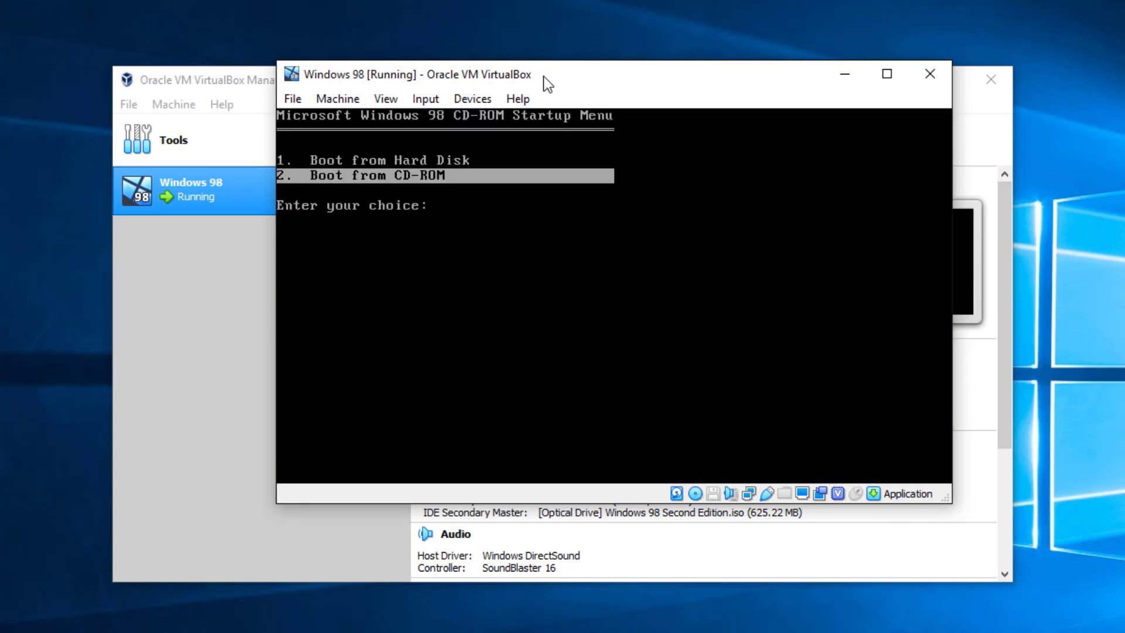
pyautogui.press('Return')
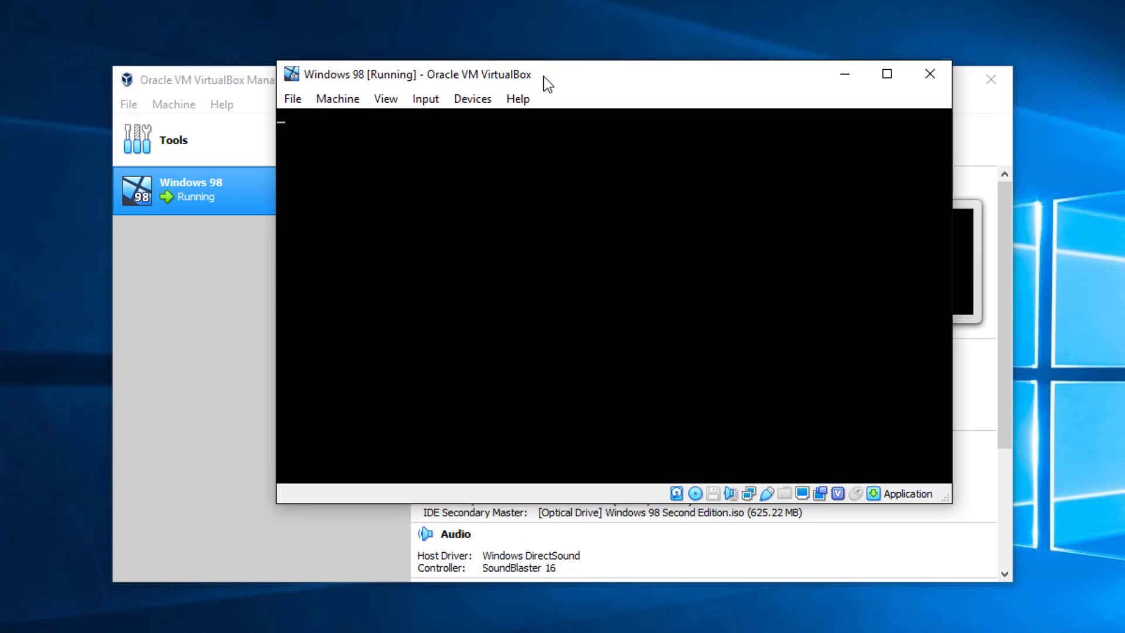
pyautogui.press('Down')
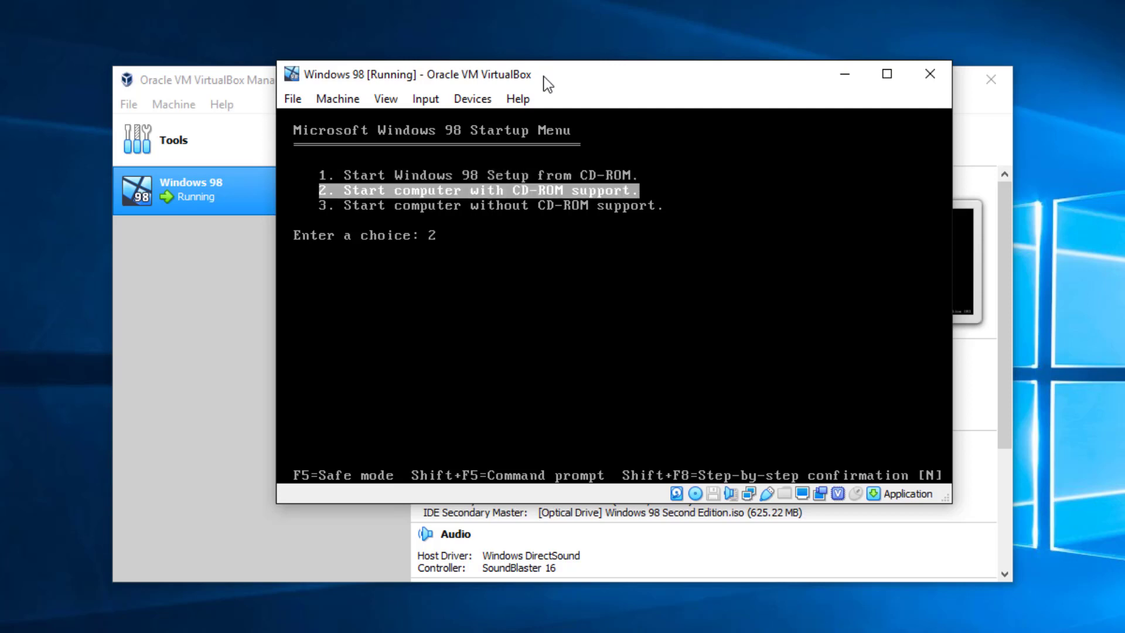
pyautogui.press('Return')
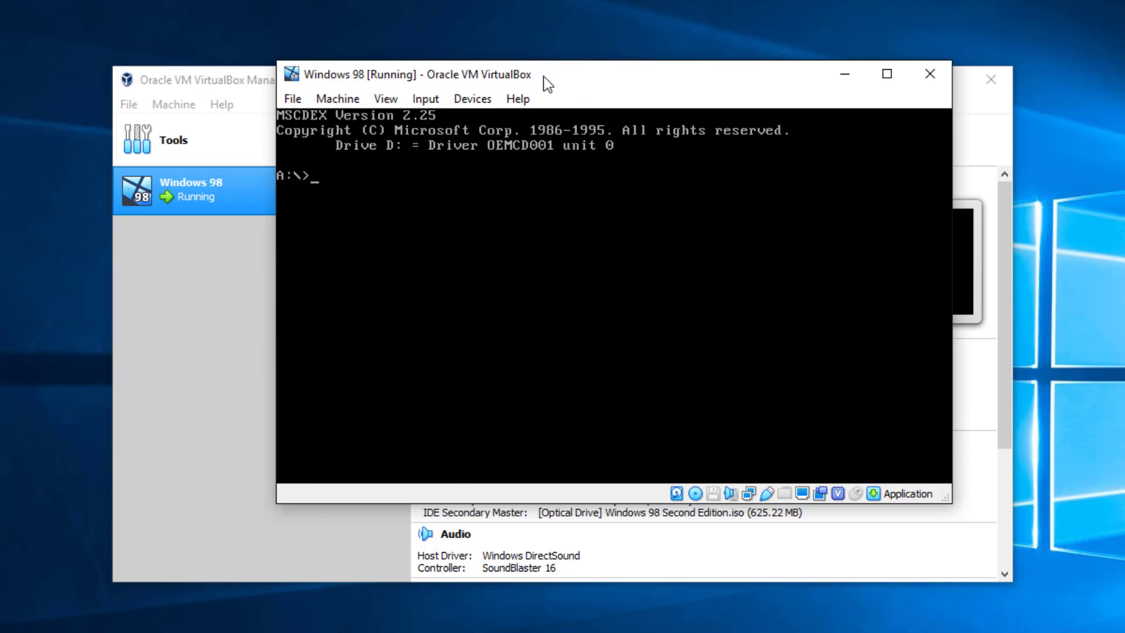
# Switch to drive C: at the DOS prompt and create a directory named win98
pyautogui.write('c:')
pyautogui.press('Return')
pyautogui.write('mkdir')
pyautogui.write('win')
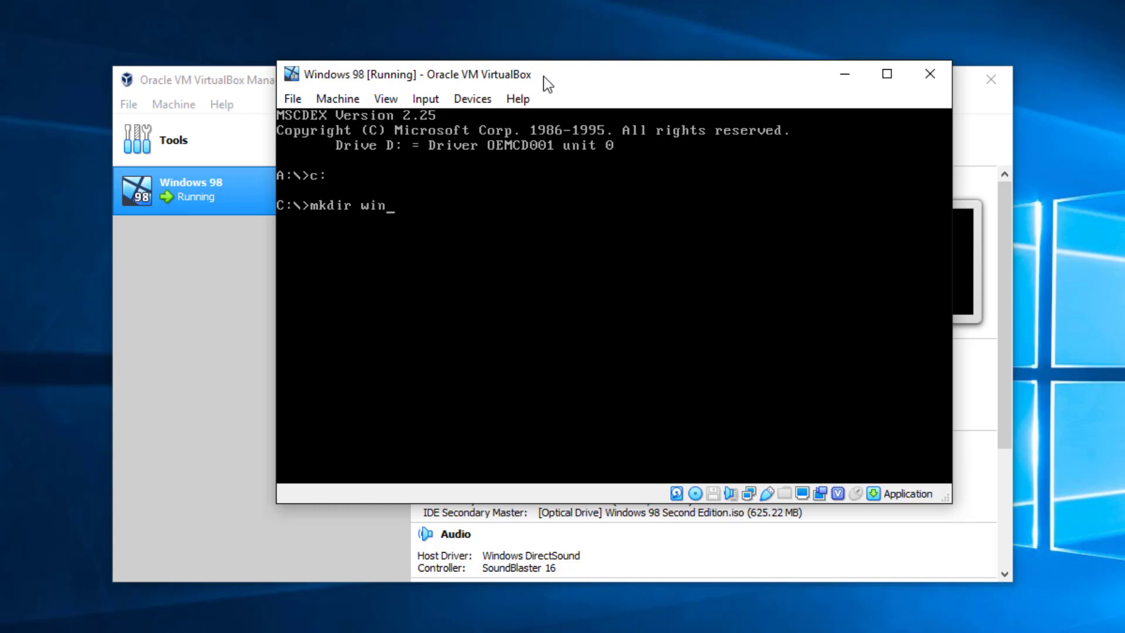
pyautogui.write('98')
pyautogui.press('Return')
# Switch to drive D: and list the contents of the Windows 98 disc
pyautogui.write('d:')
pyautogui.press('Return')
pyautogui.write('dir')
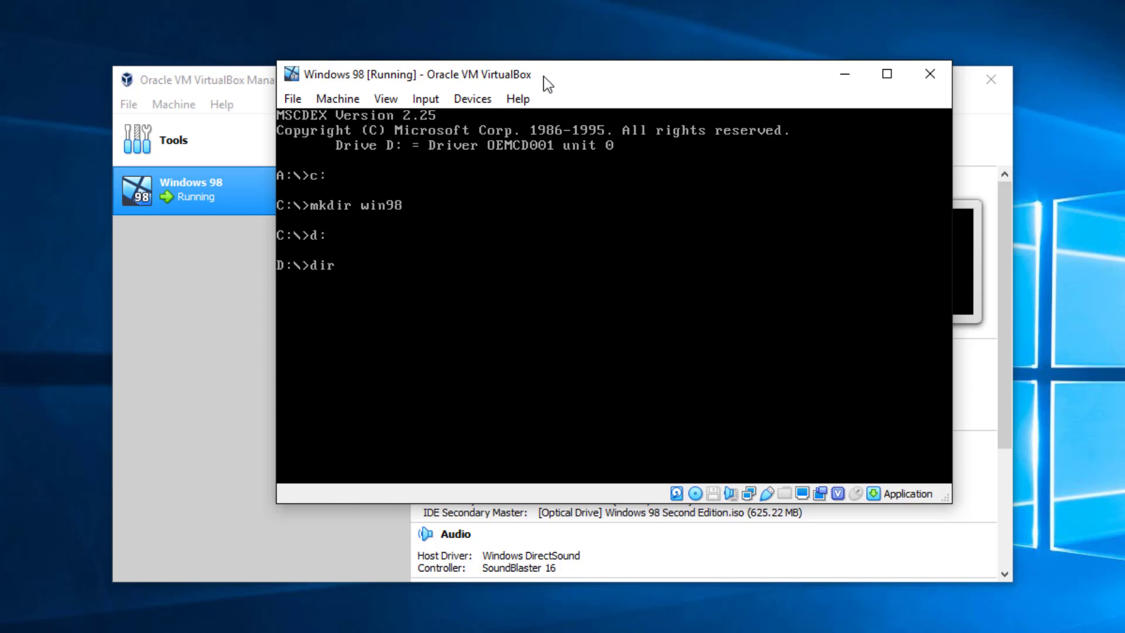
pyautogui.press('Return')
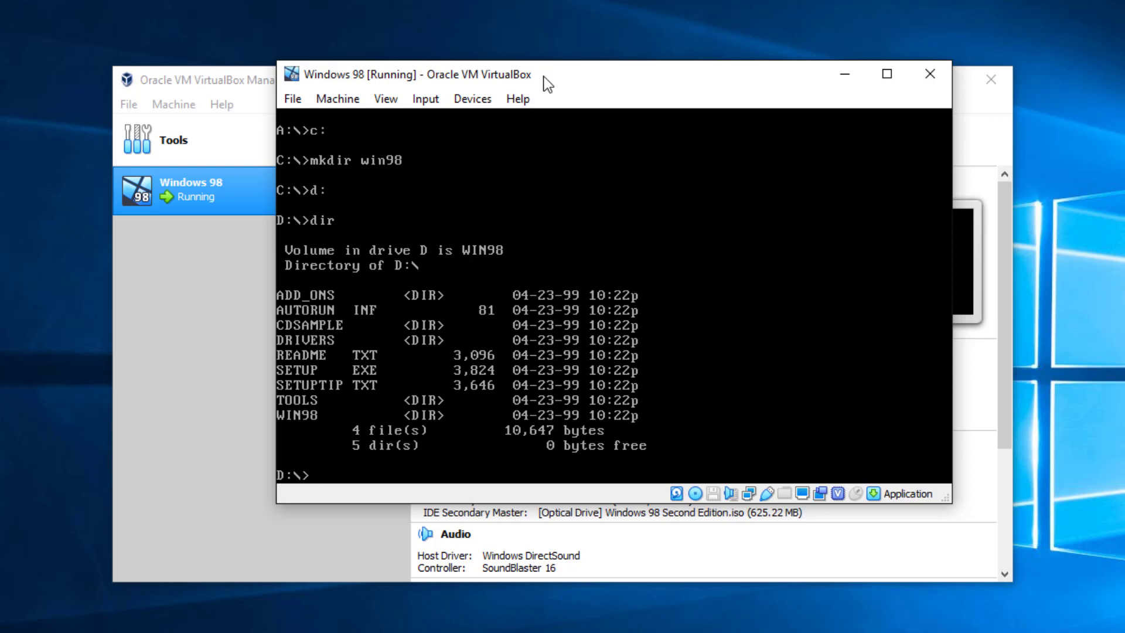
# Return to drive C: and copy the files from d:\win98 to c:\win98
pyautogui.write('c:')
pyautogui.press('Return')
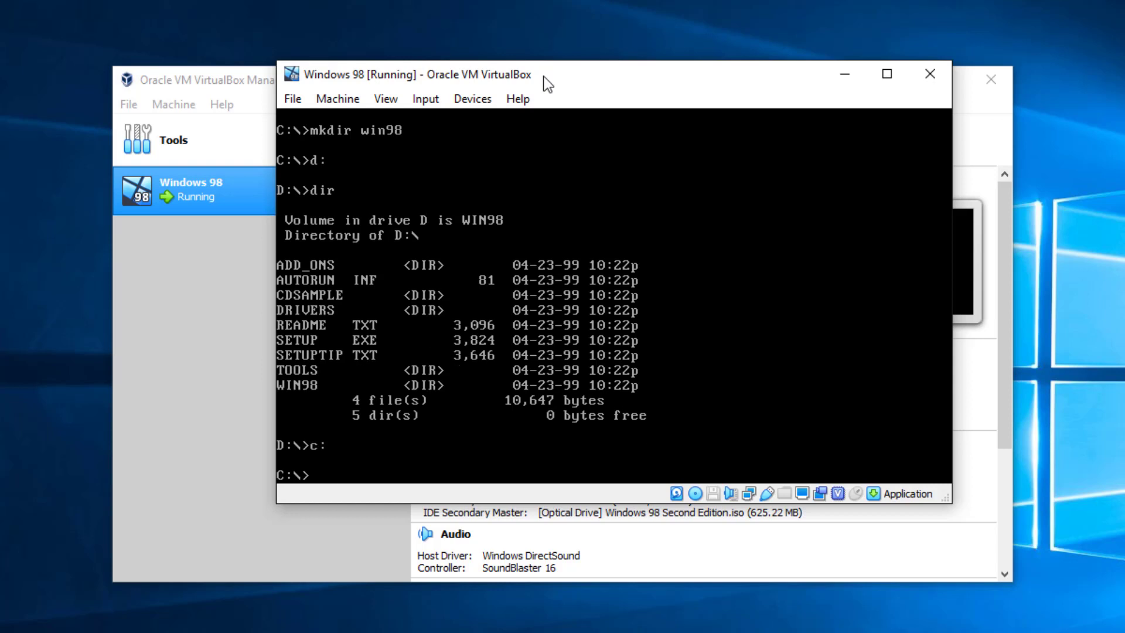
pyautogui.write('copy ')
pyautogui.write('d')
pyautogui.write(':\\win')
pyautogui.write('98')
pyautogui.write('c')
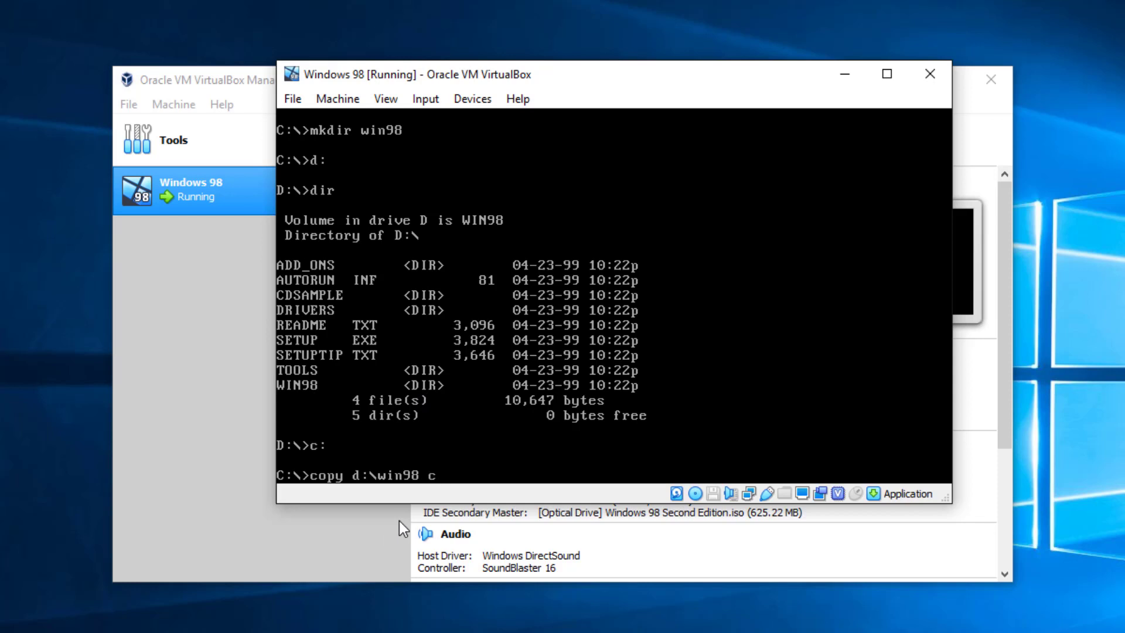
pyautogui.write(':win98')
pyautogui.press('BackSpace')
pyautogui.press('BackSpace')
pyautogui.press('BackSpace')
pyautogui.press('BackSpace')
pyautogui.press('BackSpace')
pyautogui.write('\\win98')
pyautogui.press('Return')
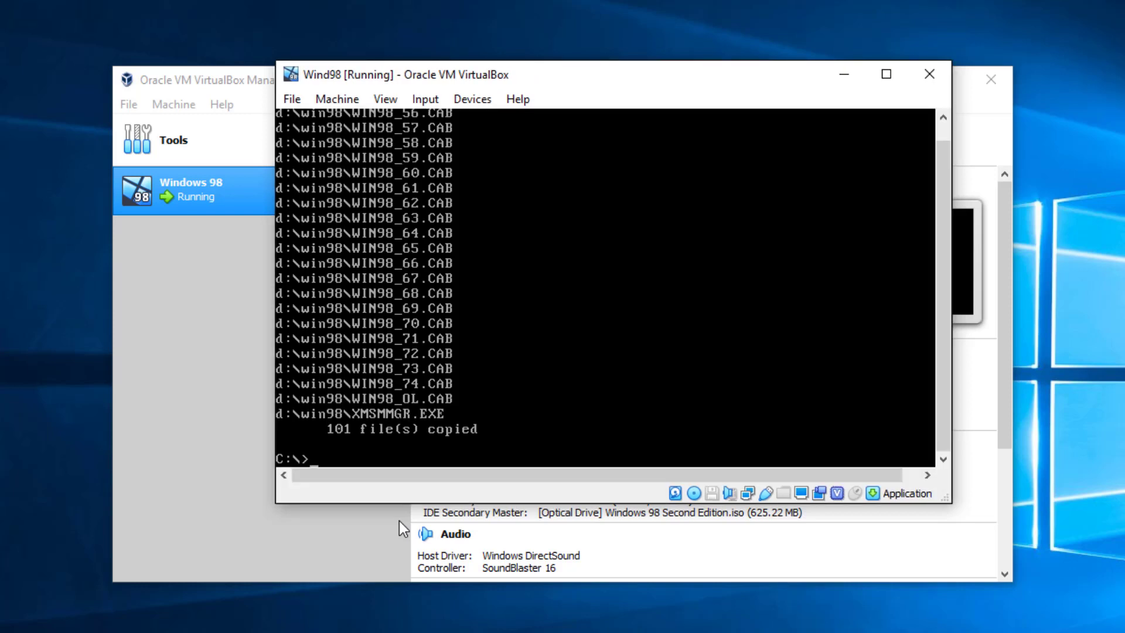
# Change to the win98 directory on drive C:, run "setup /p j" and continue with the routine system check
pyautogui.write('win98')
pyautogui.press('BackSpace')
pyautogui.press('BackSpace')
pyautogui.press('BackSpace')
pyautogui.press('BackSpace')
pyautogui.press('BackSpace')
pyautogui.press('BackSpace')
pyautogui.write('cd win98')
pyautogui.press('Return')
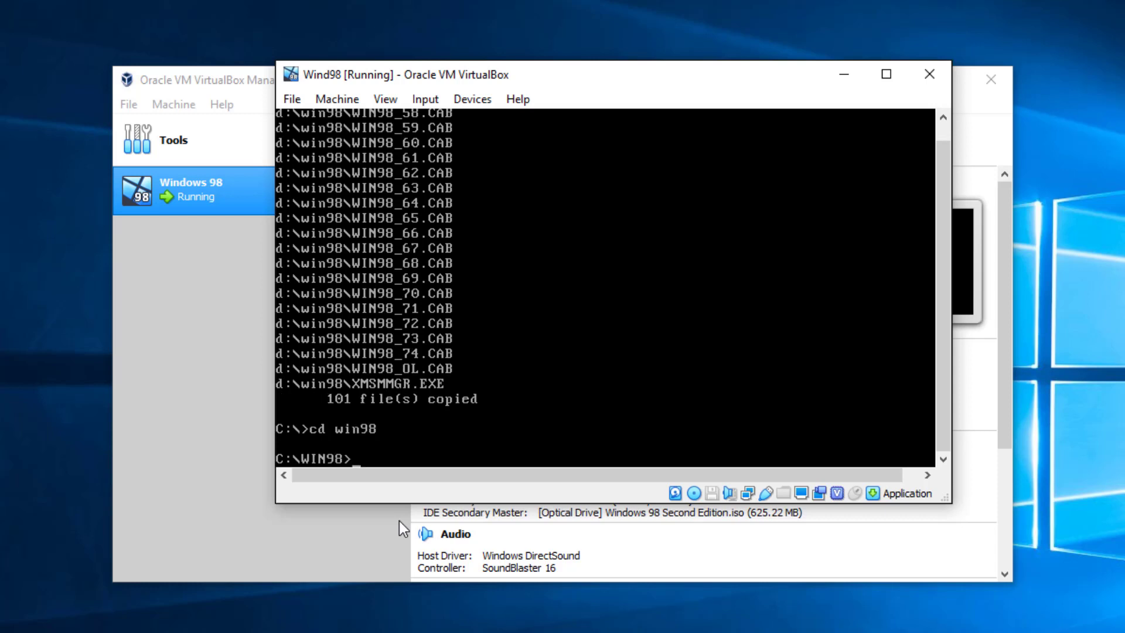
pyautogui.write('setup /p j')
pyautogui.press('Return')
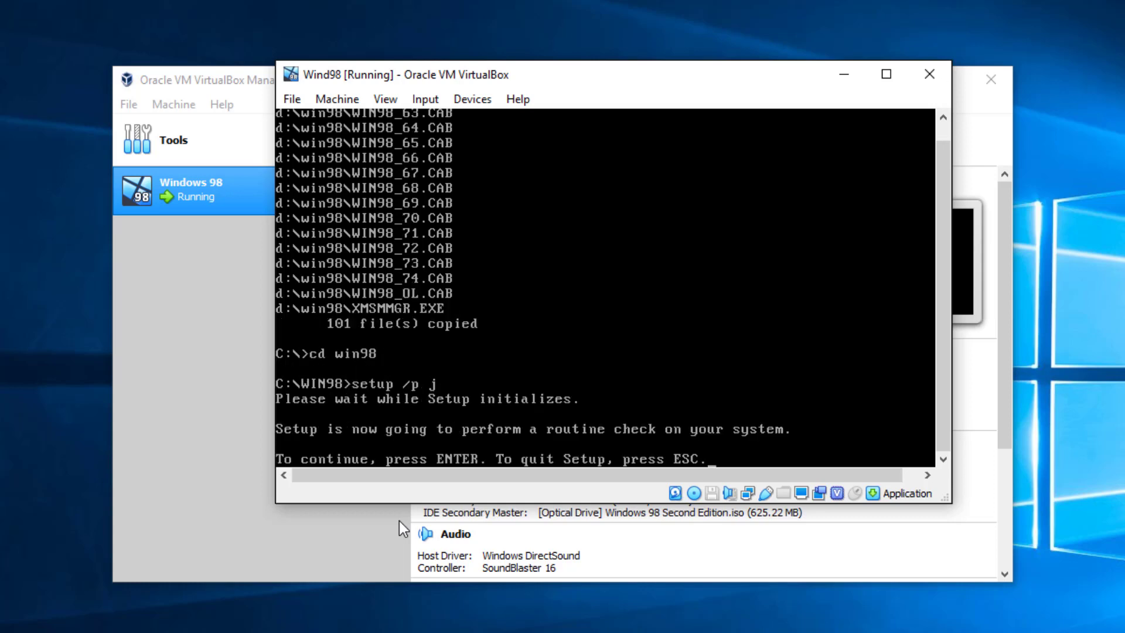
pyautogui.press('Return')
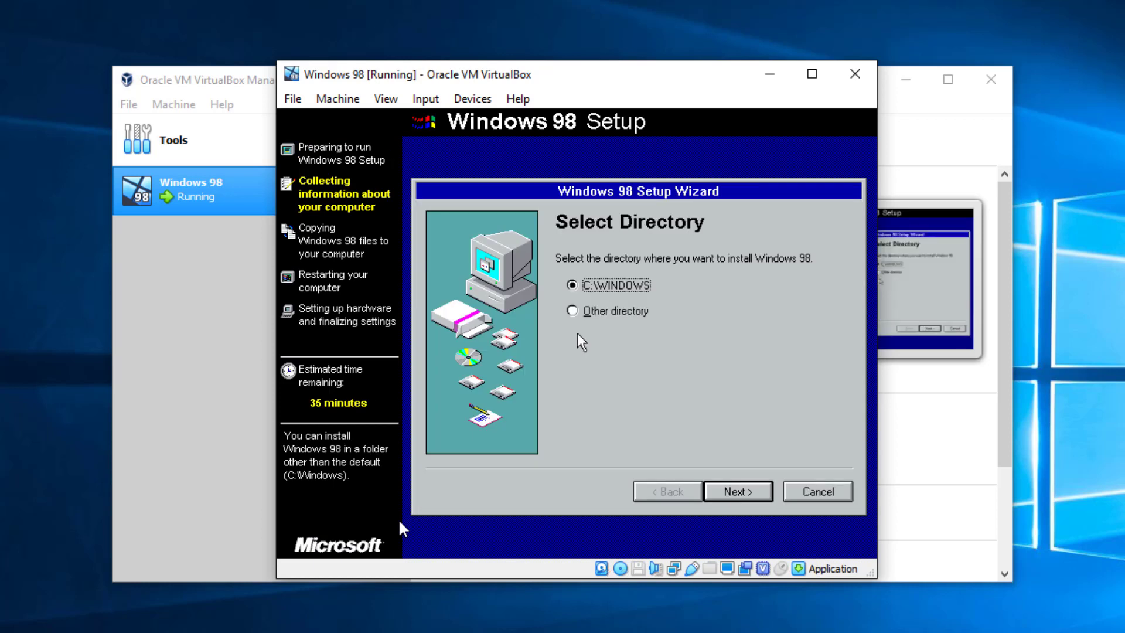
# Install to C:\WINDOWS using the Typical setup option with the most common components
pyautogui.press('Return')
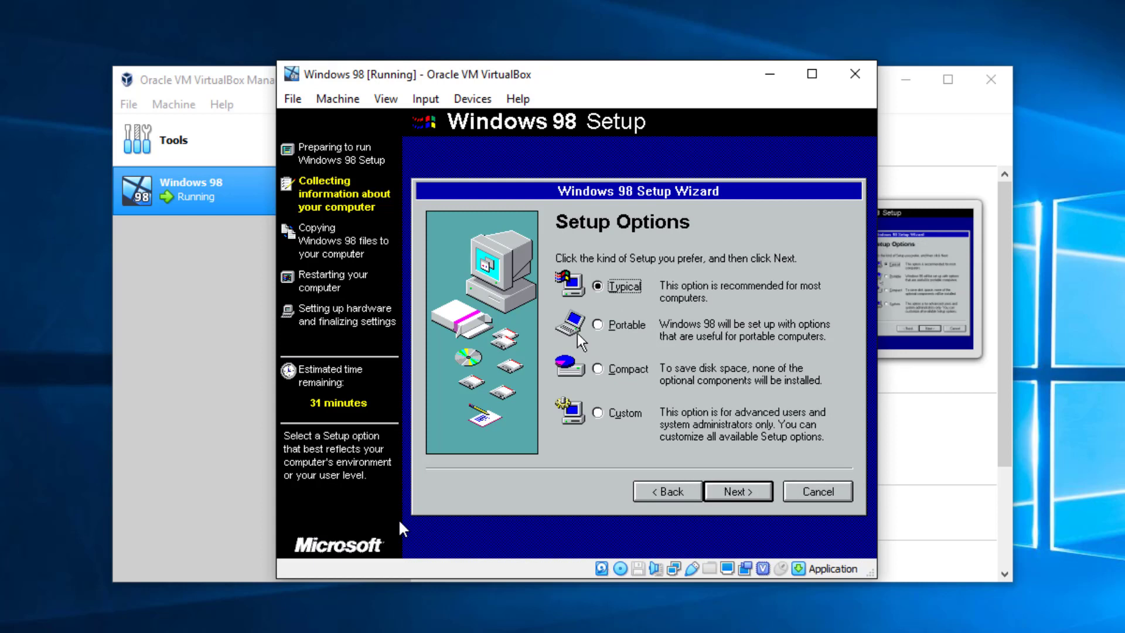
pyautogui.press('Return')
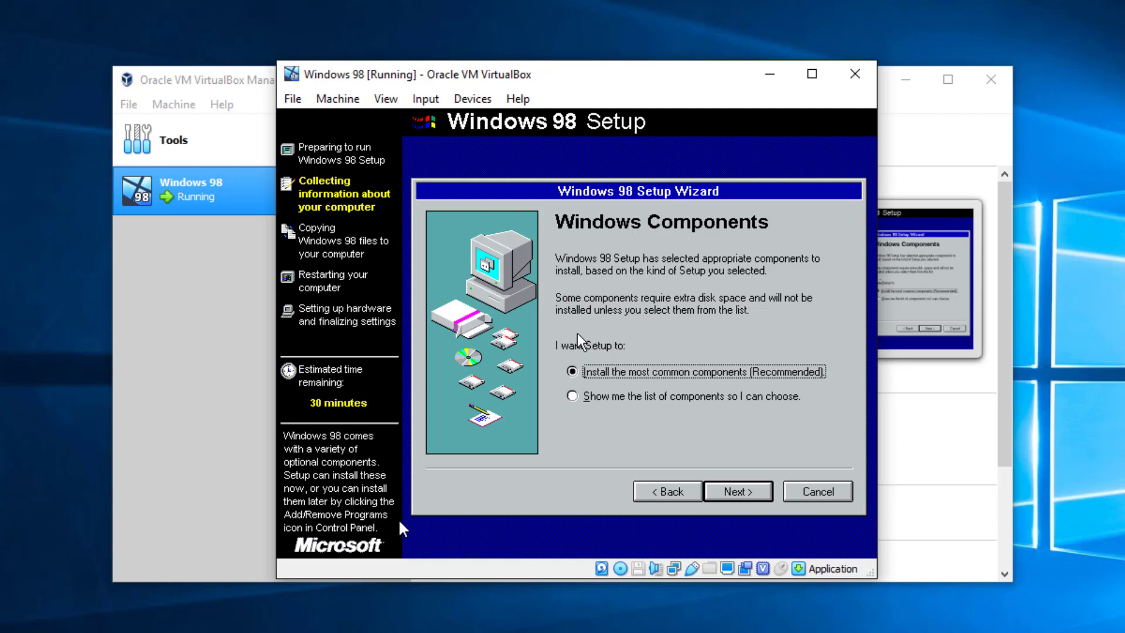
pyautogui.press('Return')
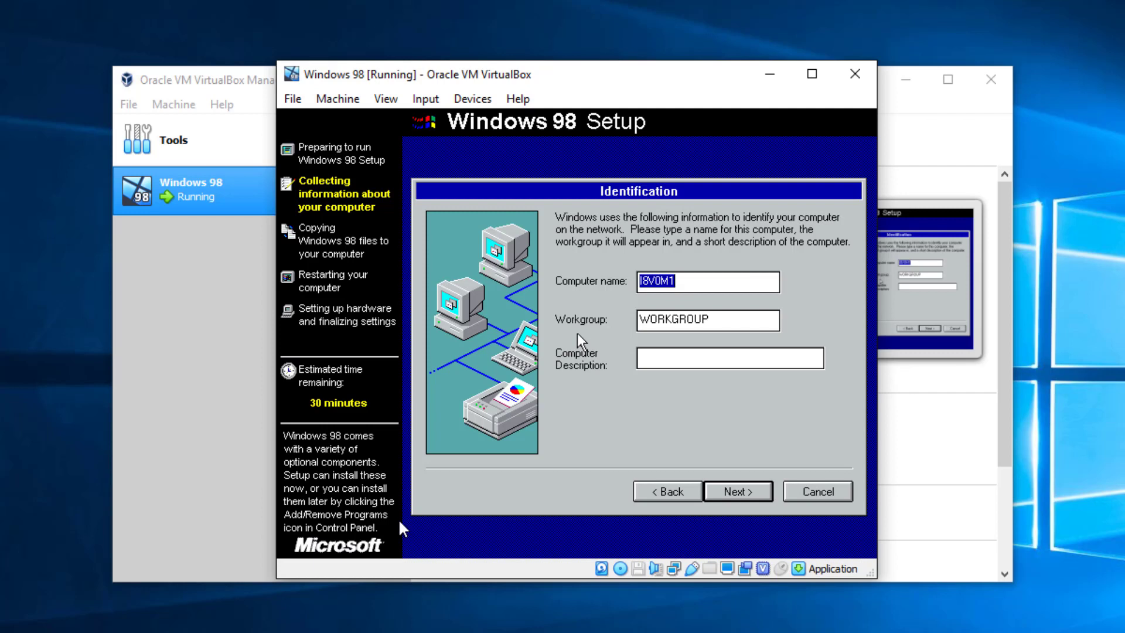
# Accept the default computer identification and set the country to United Kingdom
pyautogui.press('Return')
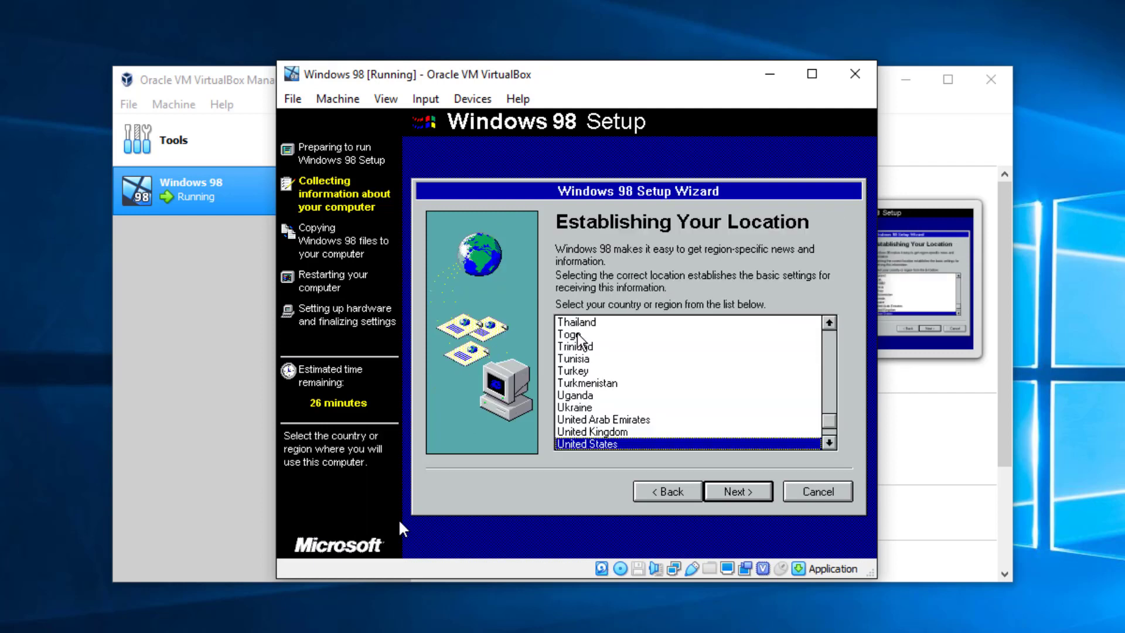
pyautogui.press('Up')
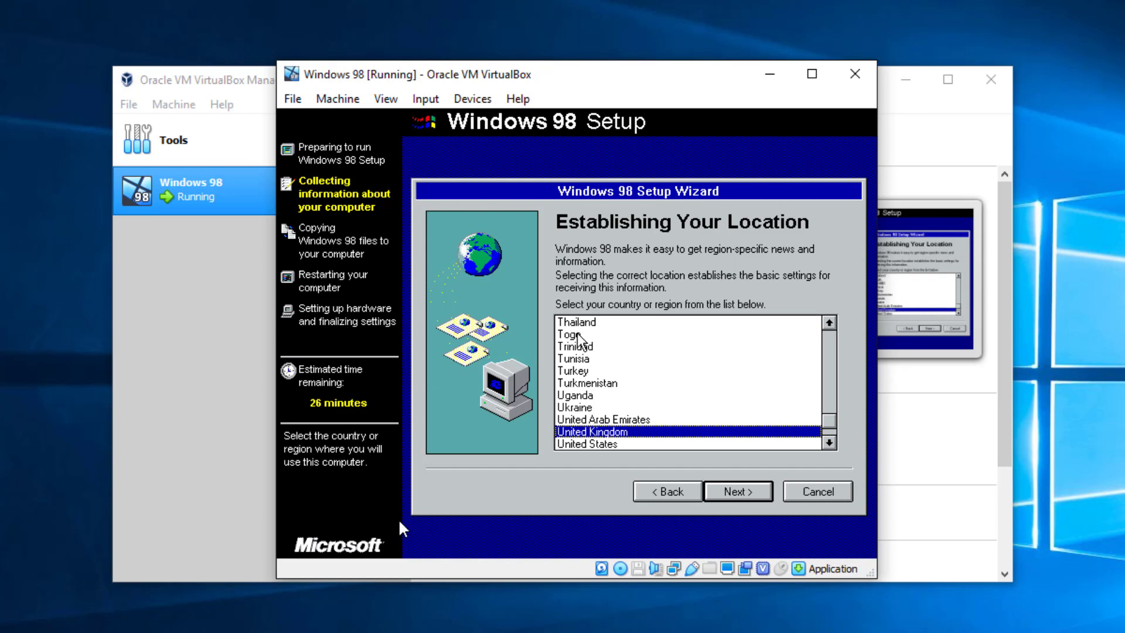
pyautogui.press('Return')
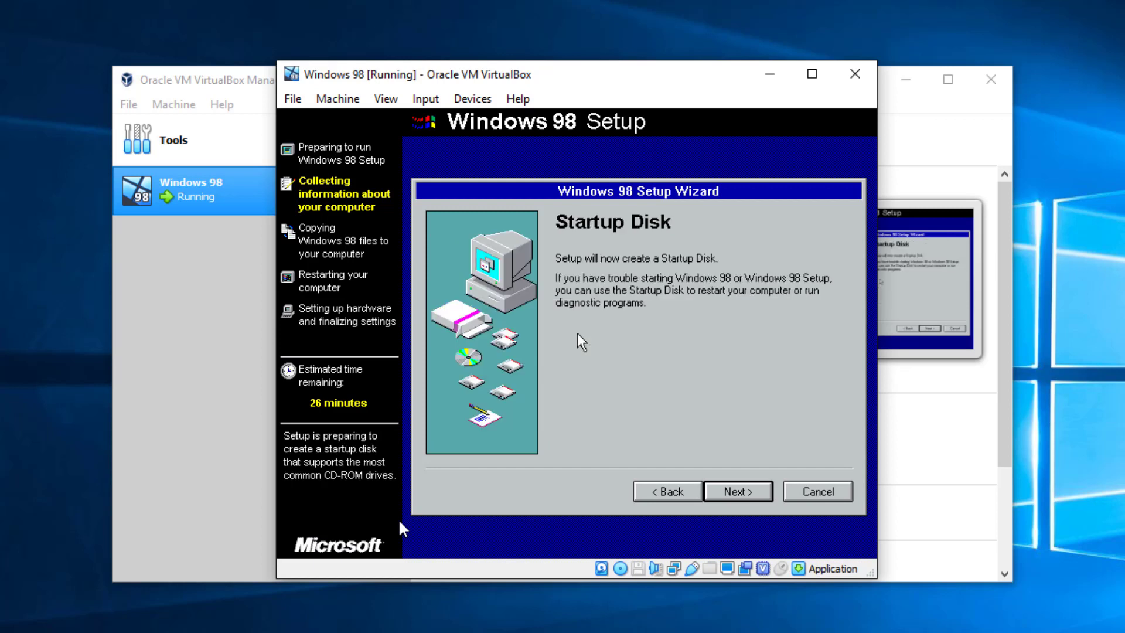
# Proceed through the startup disk stage and start copying the Windows 98 files
pyautogui.press('Return')
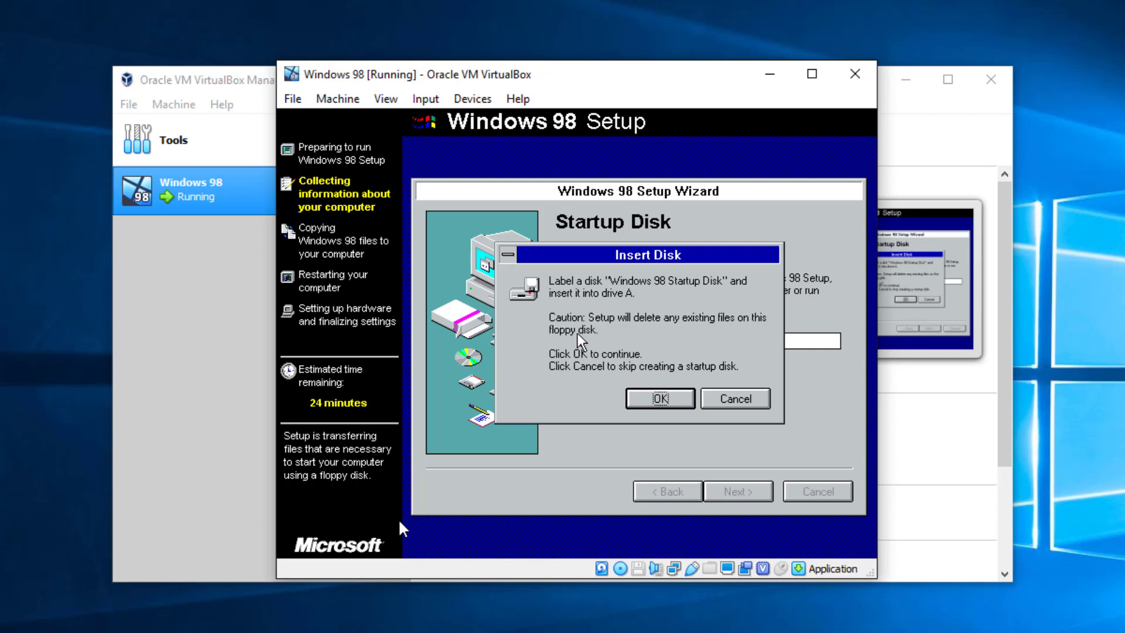
pyautogui.press('Return')
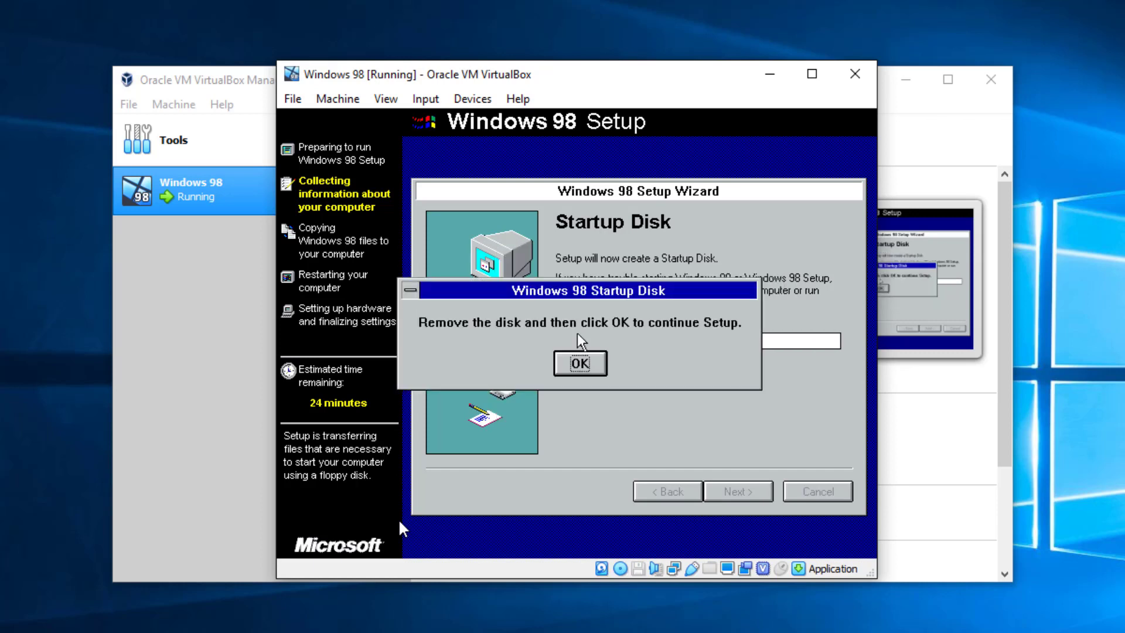
pyautogui.press('Return')
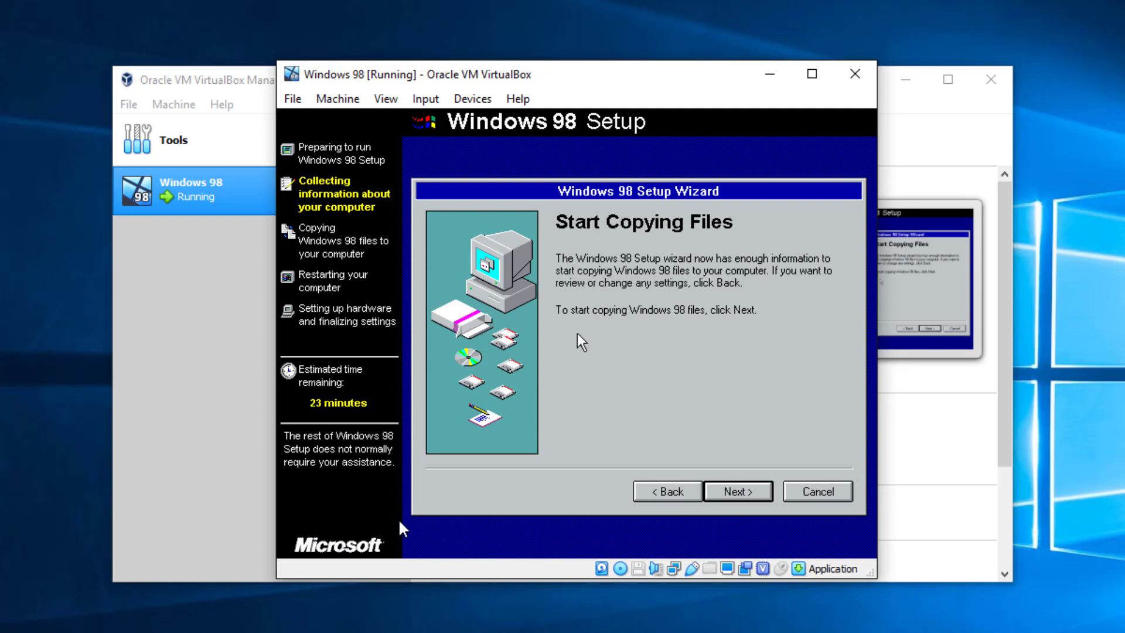
pyautogui.press('Return')
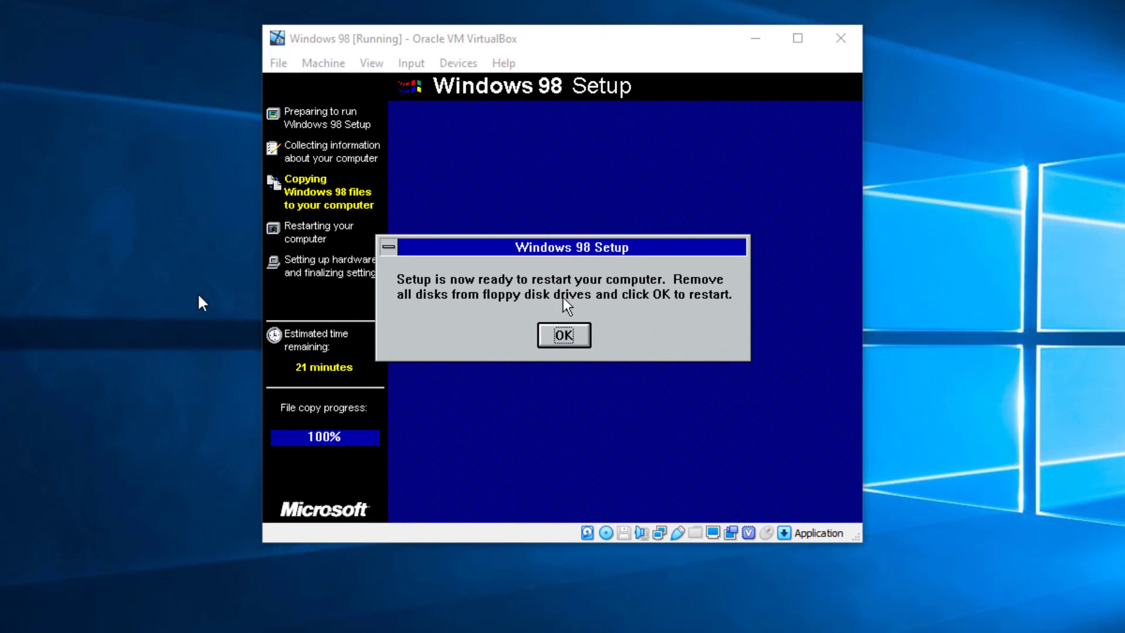
# Restart the virtual computer after the file copy and boot it from the hard disk
pyautogui.click(593, 39)
pyautogui.press('Return')
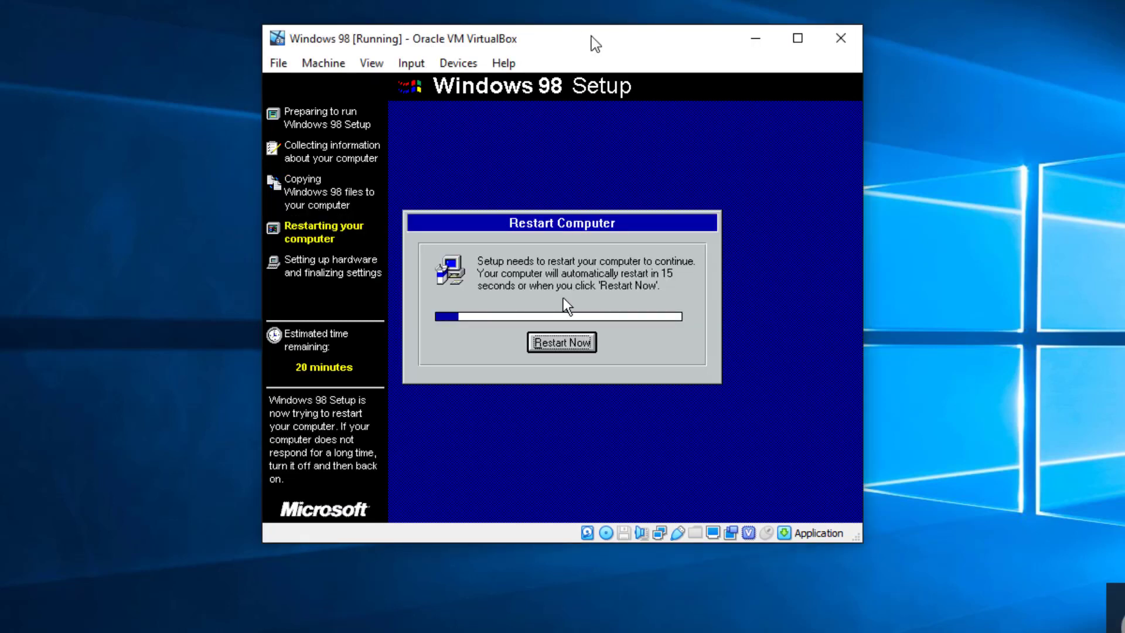
pyautogui.press('Return')
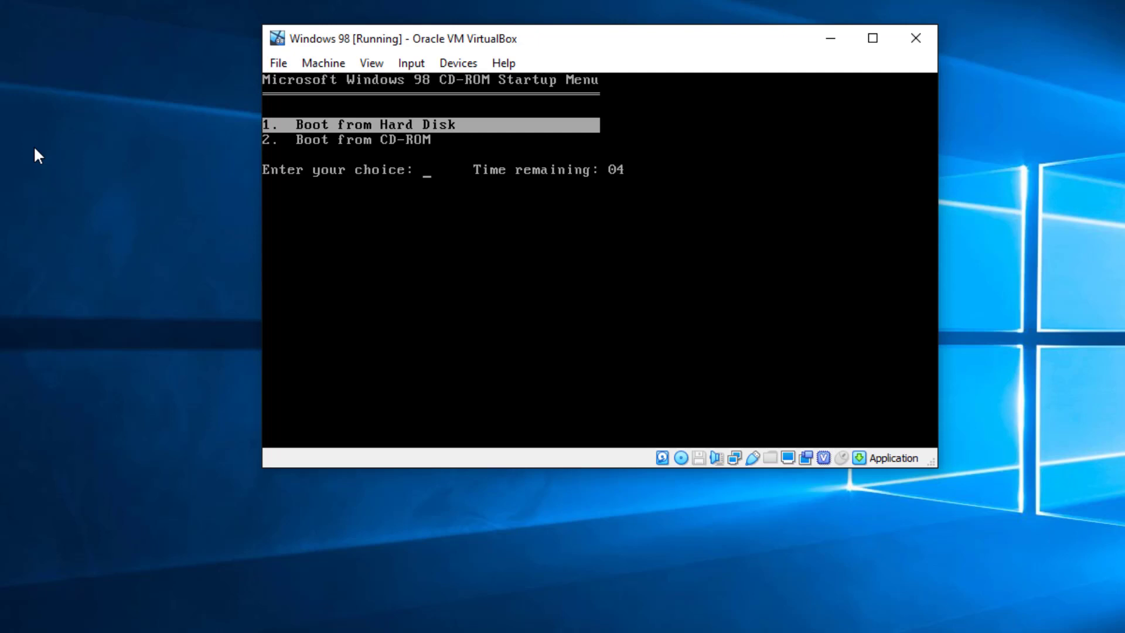
pyautogui.press('Return')
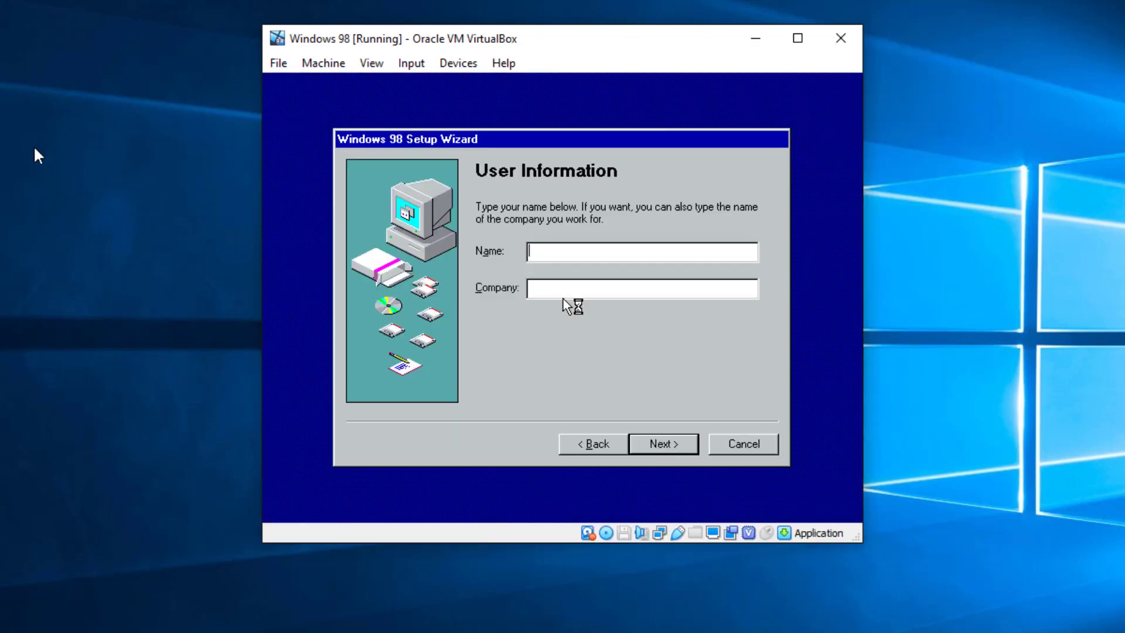
# Enter the user's name, leave the company blank and accept the license agreement
pyautogui.write('Nevets')
pyautogui.press('Tab')
pyautogui.press('Tab')
pyautogui.press('Tab')
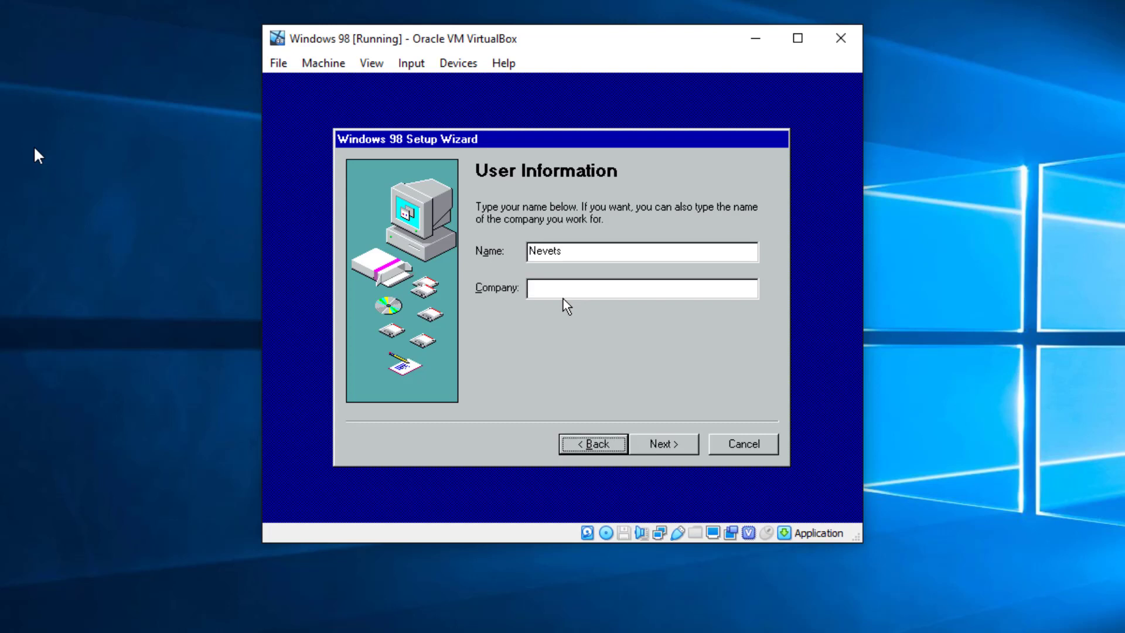
pyautogui.press('Return')
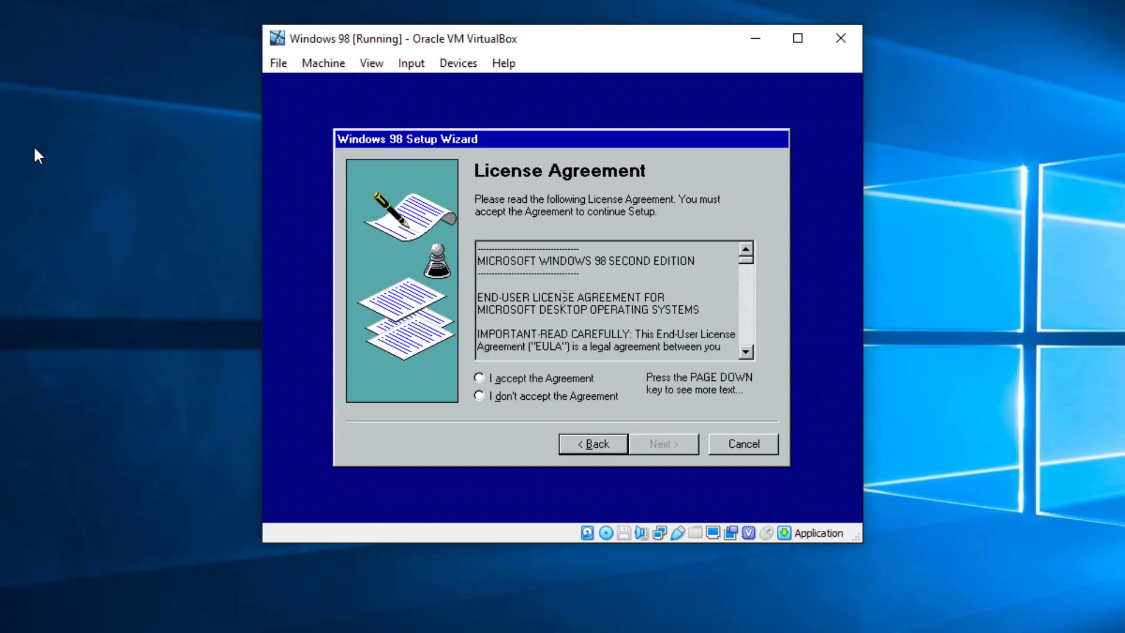
pyautogui.hotkey('alt', 'a')
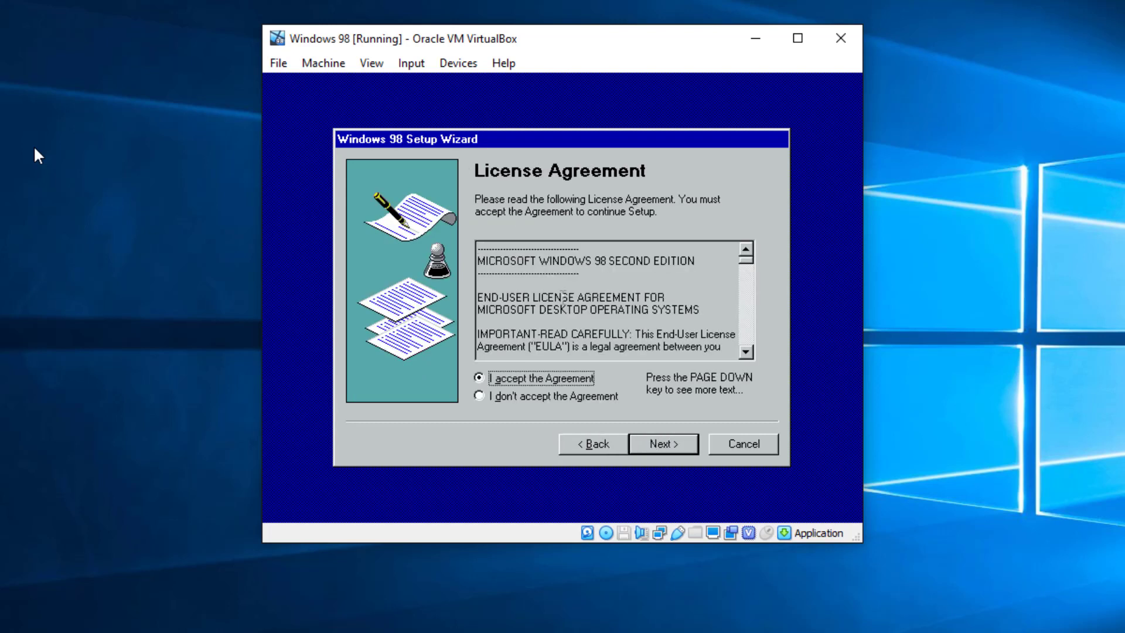
pyautogui.press('Return')
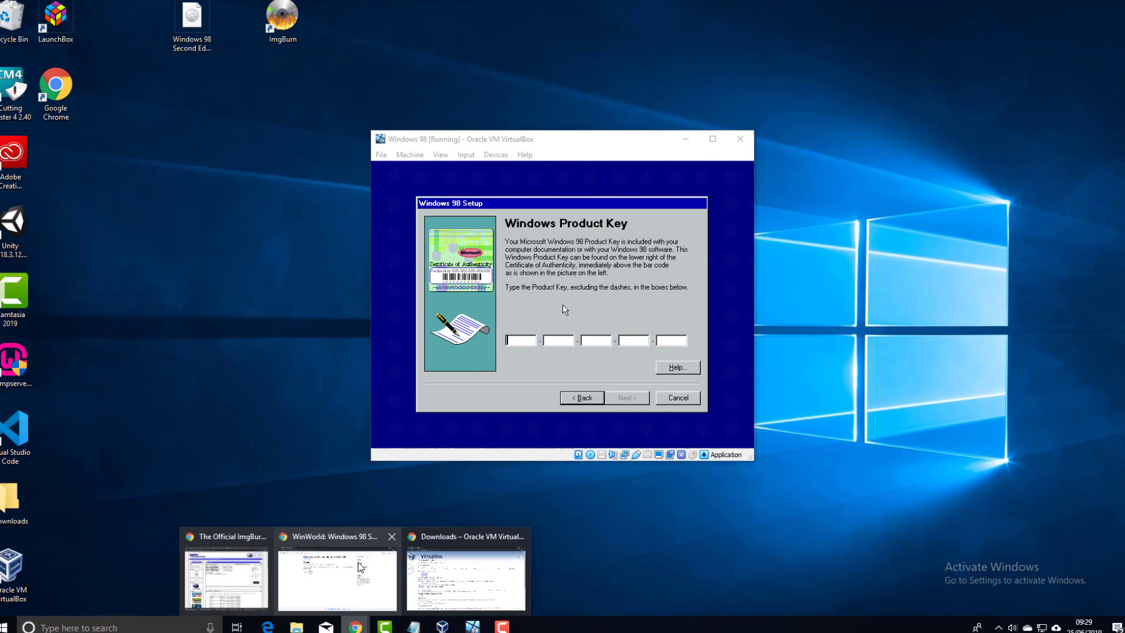
# Switch to Chrome, look up the serials on WinWorld's Windows 98 Second Edition page, and return to the virtual machine
pyautogui.click(364, 557)
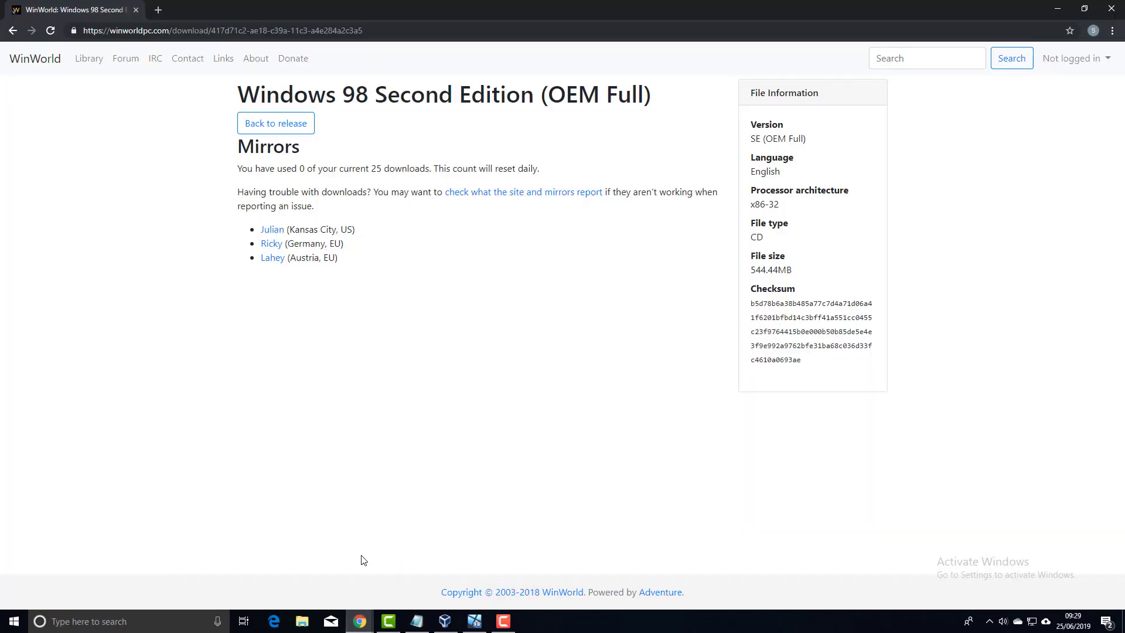
pyautogui.click(12, 30)
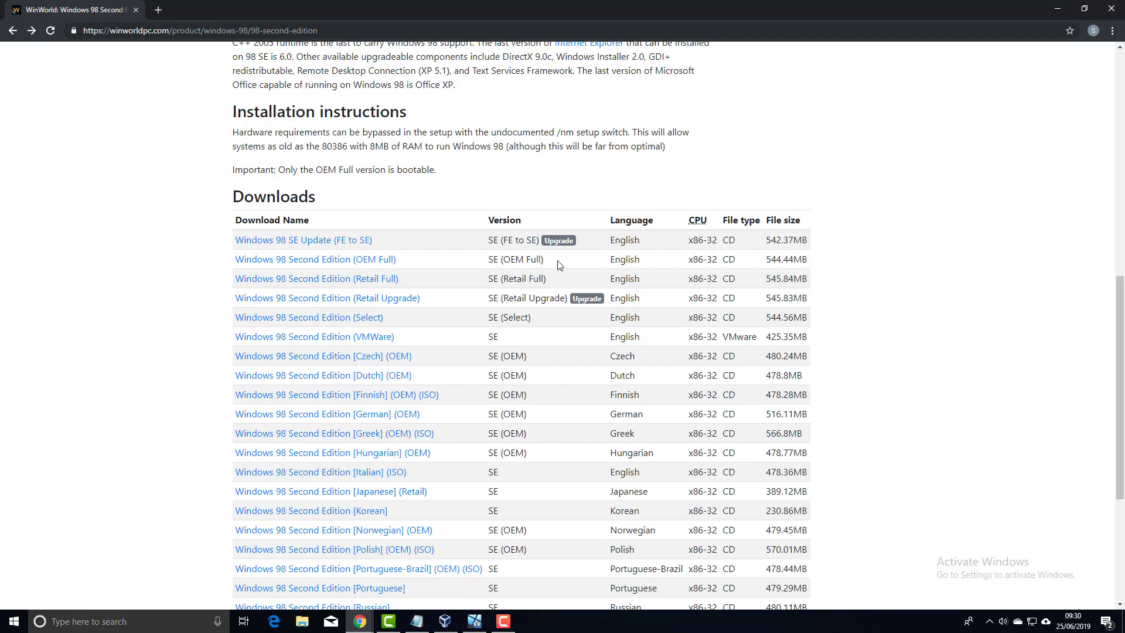
pyautogui.scroll(-3, 558, 258)
pyautogui.scroll(6, 553, 253)
pyautogui.scroll(4, 554, 254)
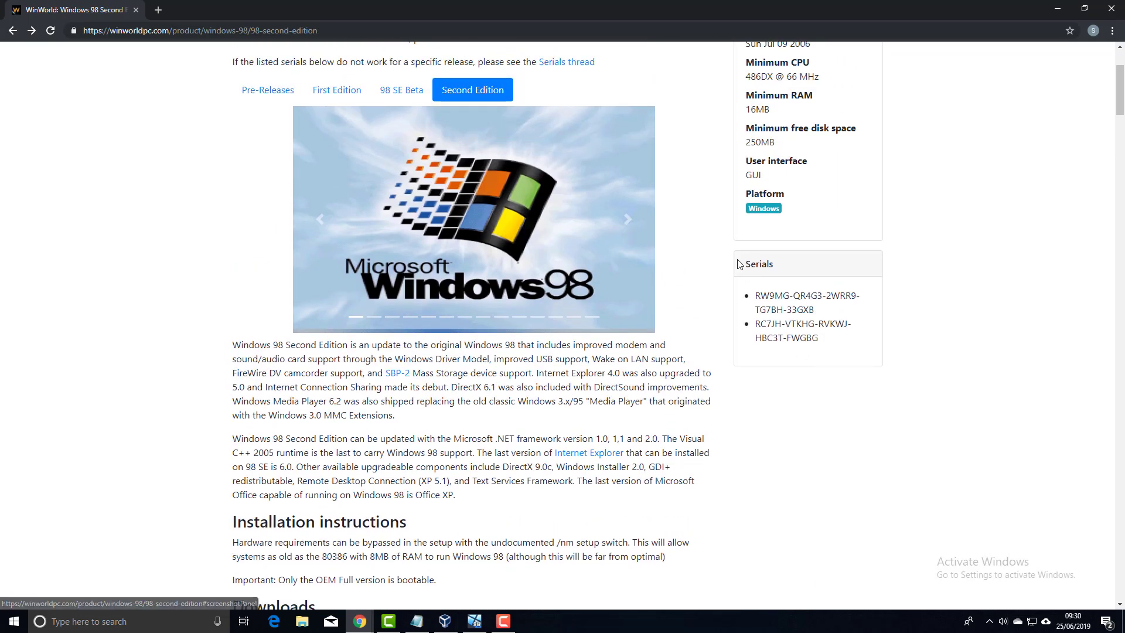
pyautogui.click(475, 621)
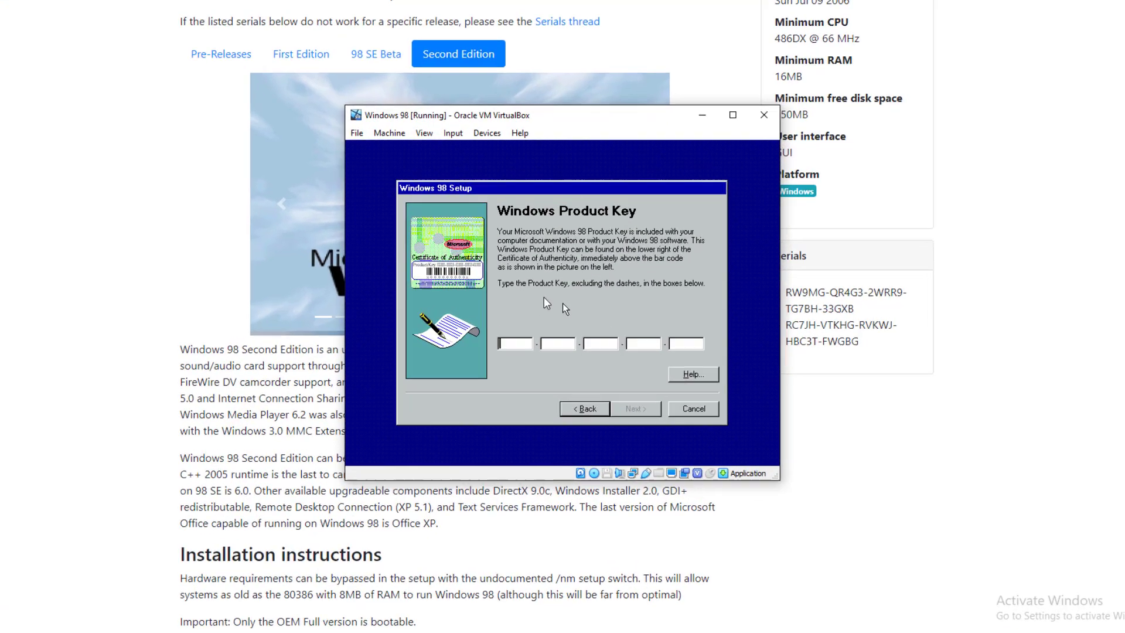
# Enter the Windows 98 product key from the website's serials list and finish the Start Wizard
pyautogui.write('RW')
pyautogui.write('9MGQR4G3')
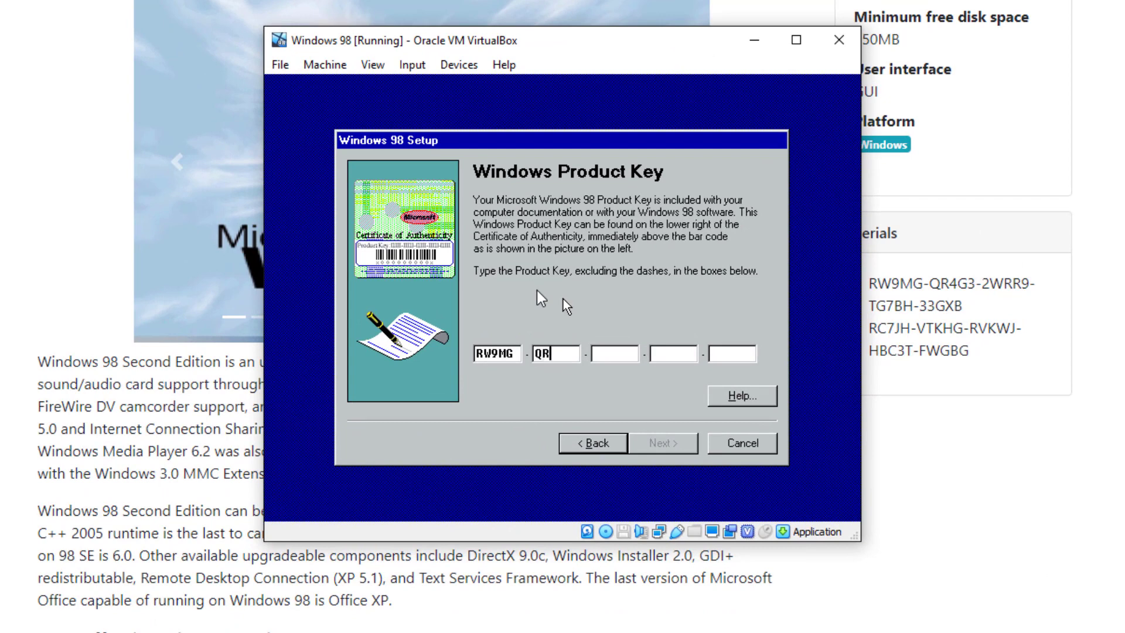
pyautogui.write('2WRR9TG7BH33GXB')
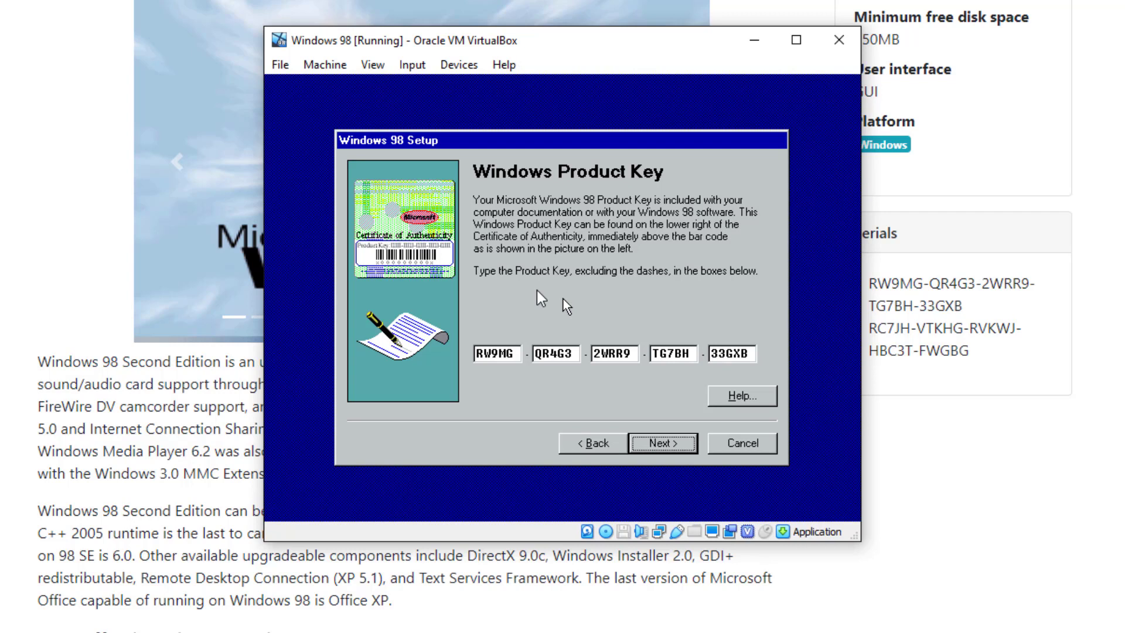
pyautogui.press('Return')
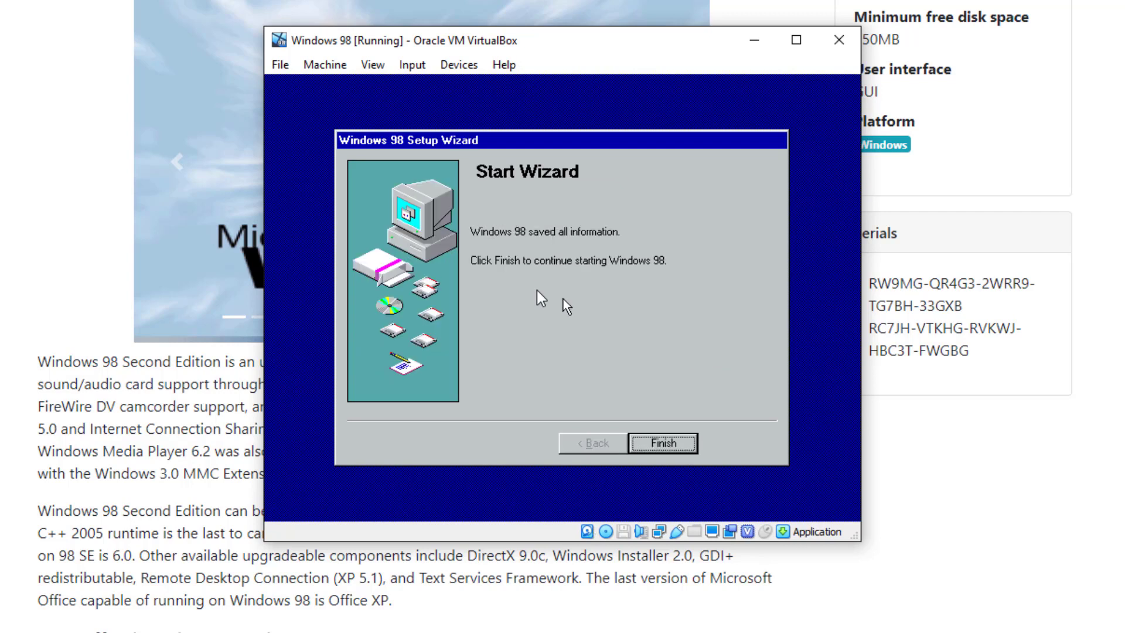
pyautogui.press('Return')
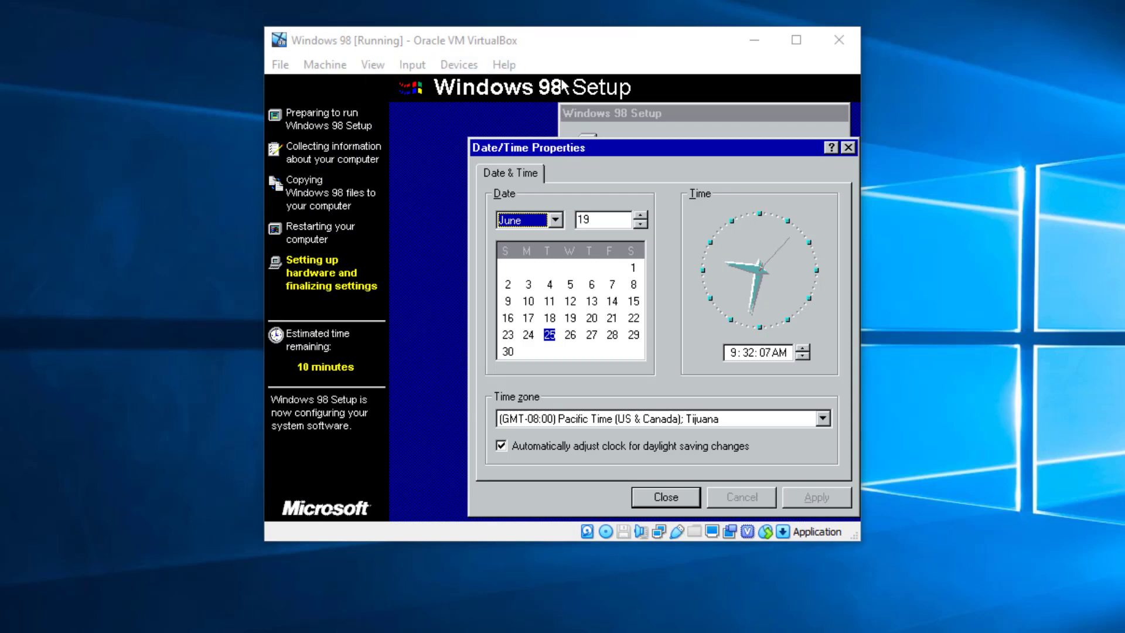
# Set the time zone to (GMT) Greenwich Mean Time : Dublin, Edinburgh, Lisbon, London, apply it and close the date and time properties
pyautogui.click(595, 50)
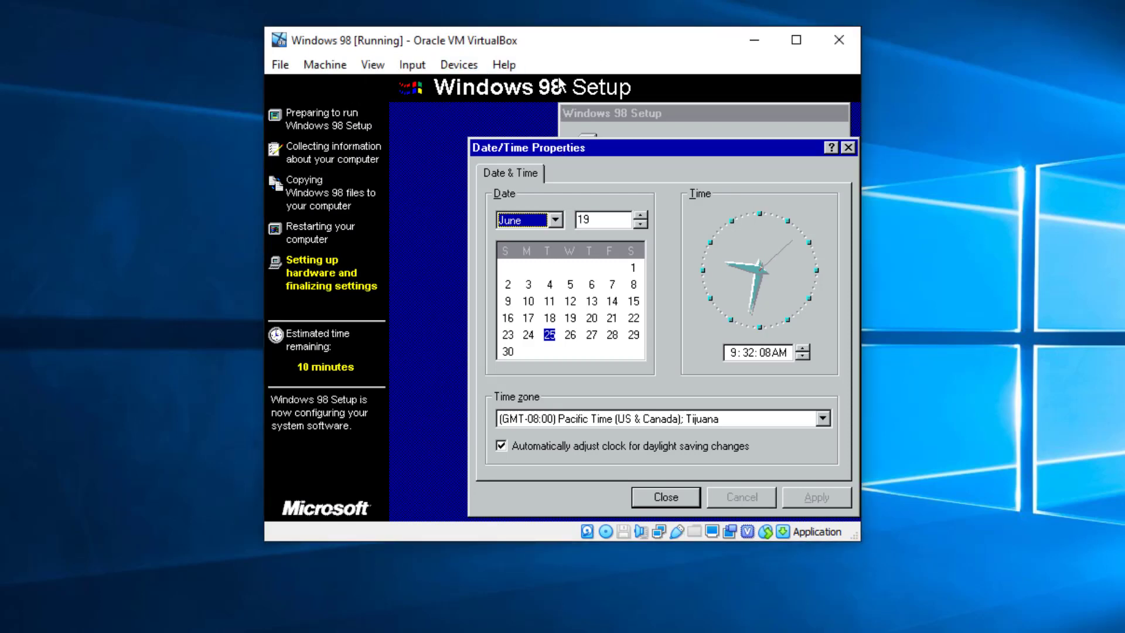
pyautogui.press('Tab')
pyautogui.press('Tab')
pyautogui.press('Tab')
pyautogui.press('Right')
pyautogui.press('Right')
pyautogui.press('Right')
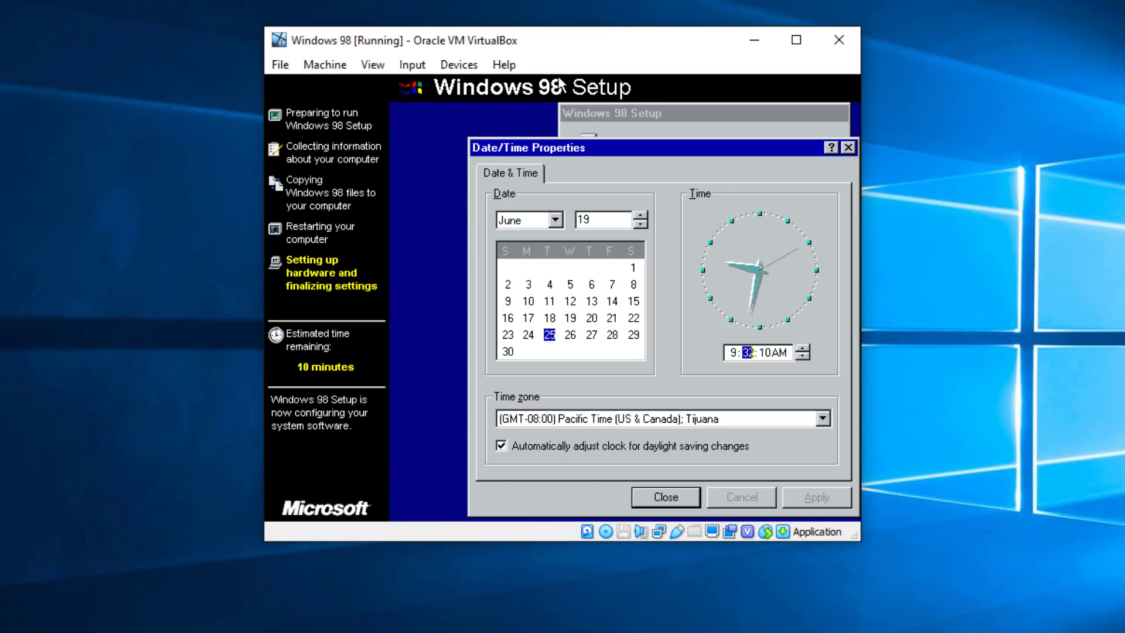
pyautogui.press('Tab')
pyautogui.press('Down')
pyautogui.press('Down')
pyautogui.press('Down')
pyautogui.press('Down')
pyautogui.press('Down')
pyautogui.press('Down')
pyautogui.press('Down')
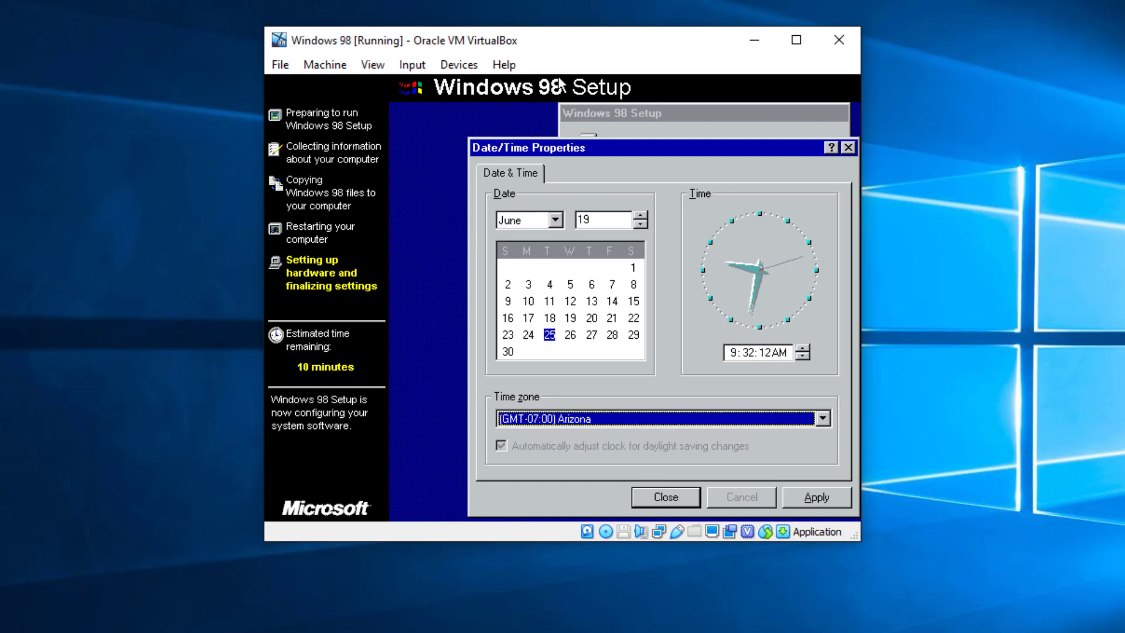
pyautogui.press('Down')
pyautogui.press('Down')
pyautogui.press('Down')
pyautogui.press('Down')
pyautogui.press('Down')
pyautogui.press('Down')
pyautogui.press('Down')
pyautogui.press('Down')
pyautogui.press('Down')
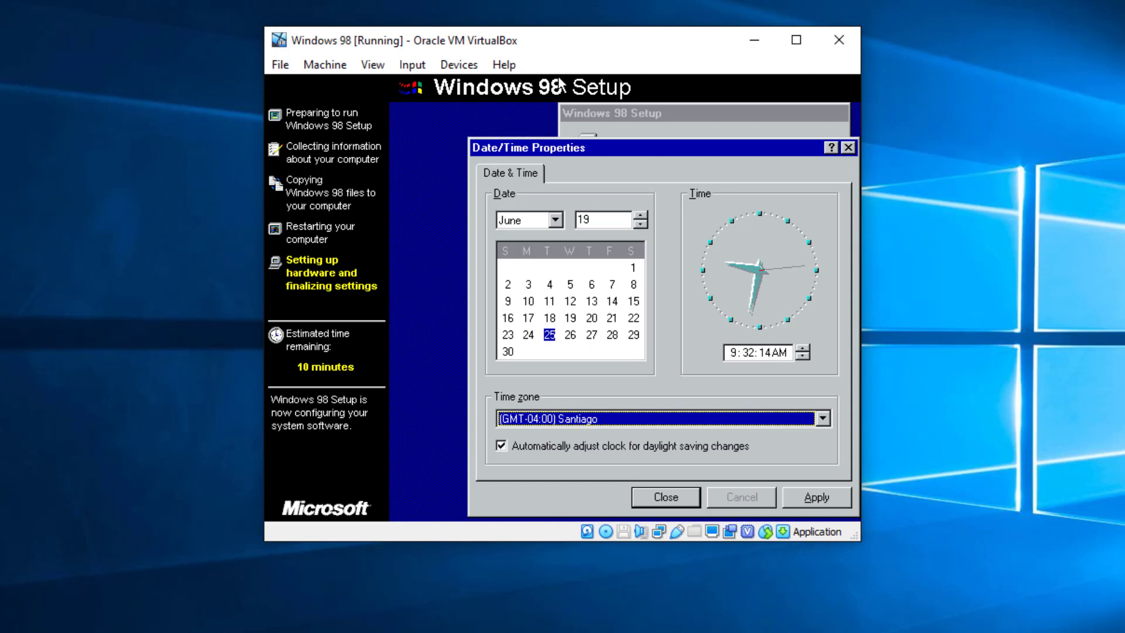
pyautogui.press('Down')
pyautogui.press('Down')
pyautogui.press('Down')
pyautogui.press('Up')
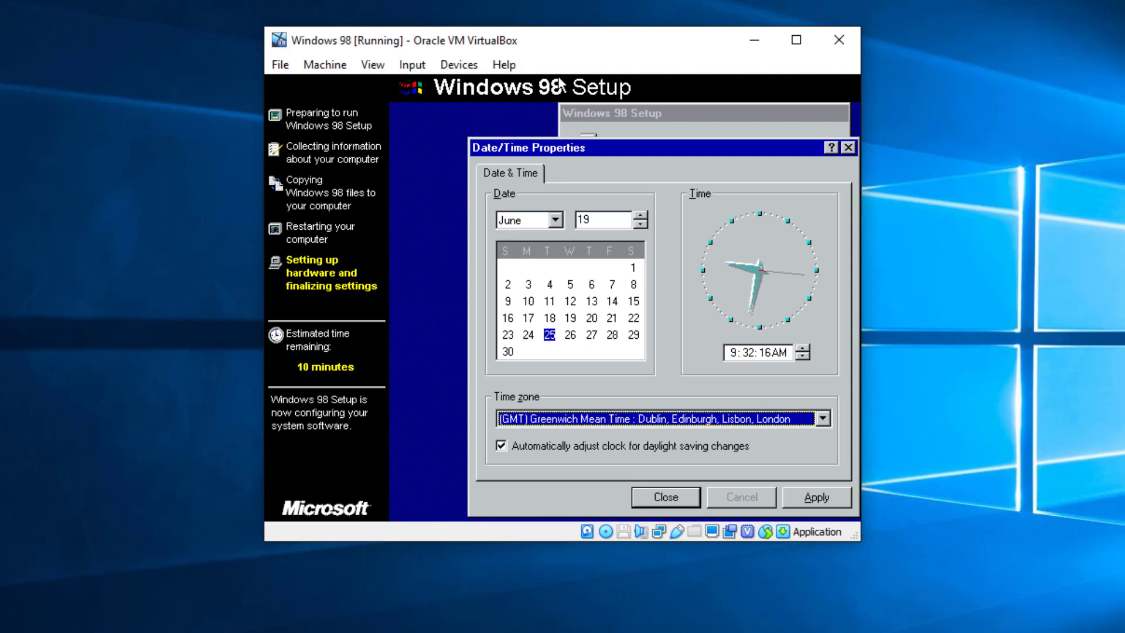
pyautogui.press('Tab')
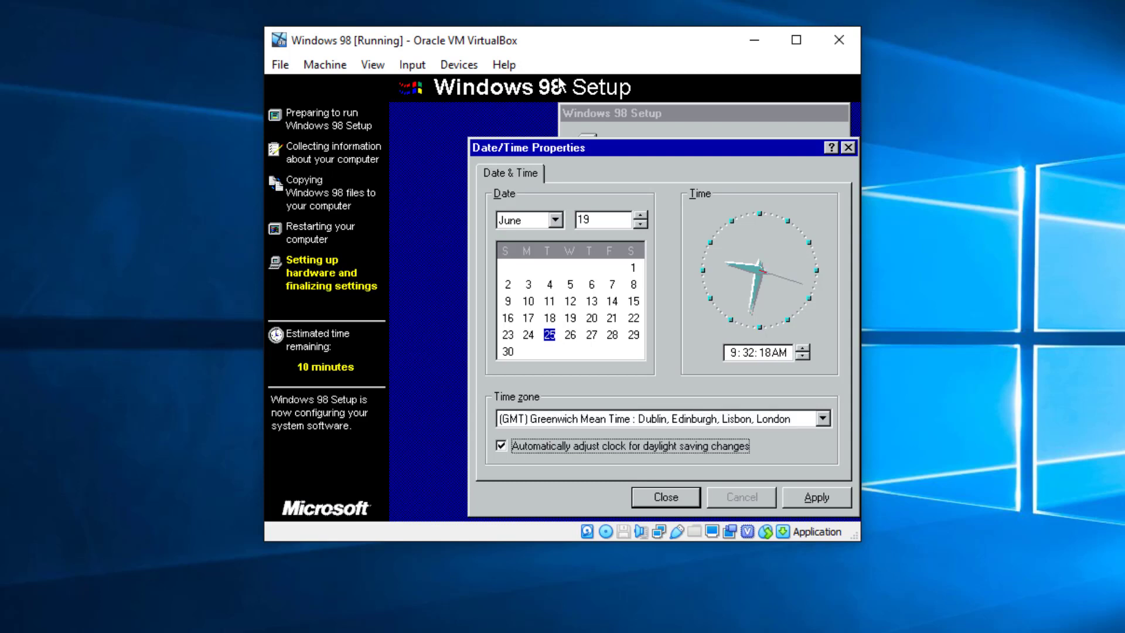
pyautogui.press('Tab')
pyautogui.press('Tab')
pyautogui.press('Return')
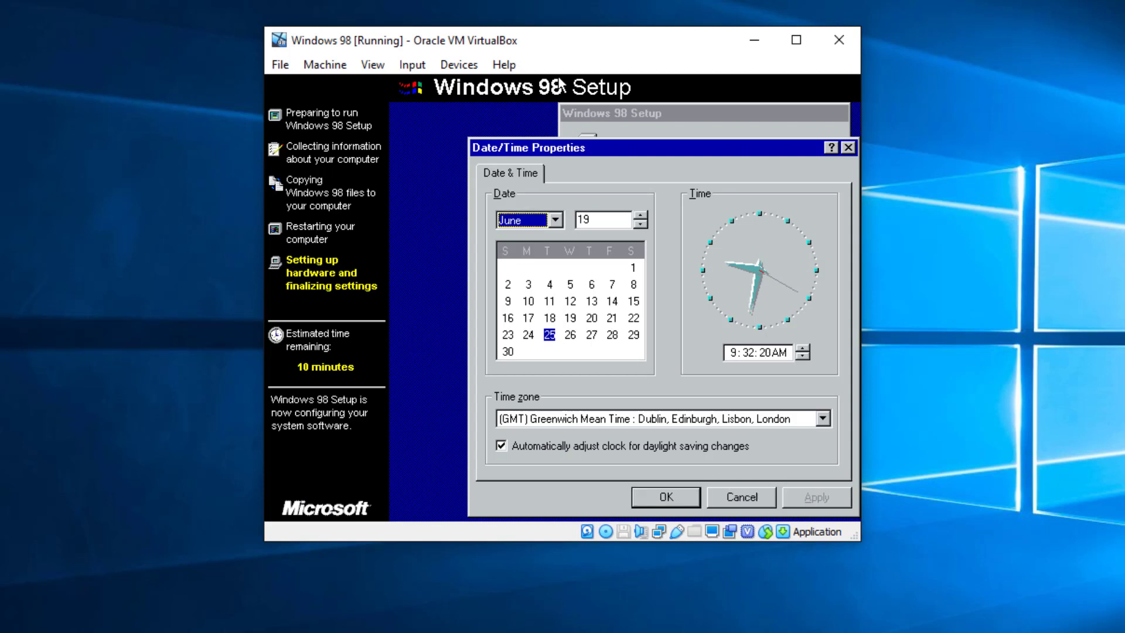
pyautogui.press('Return')
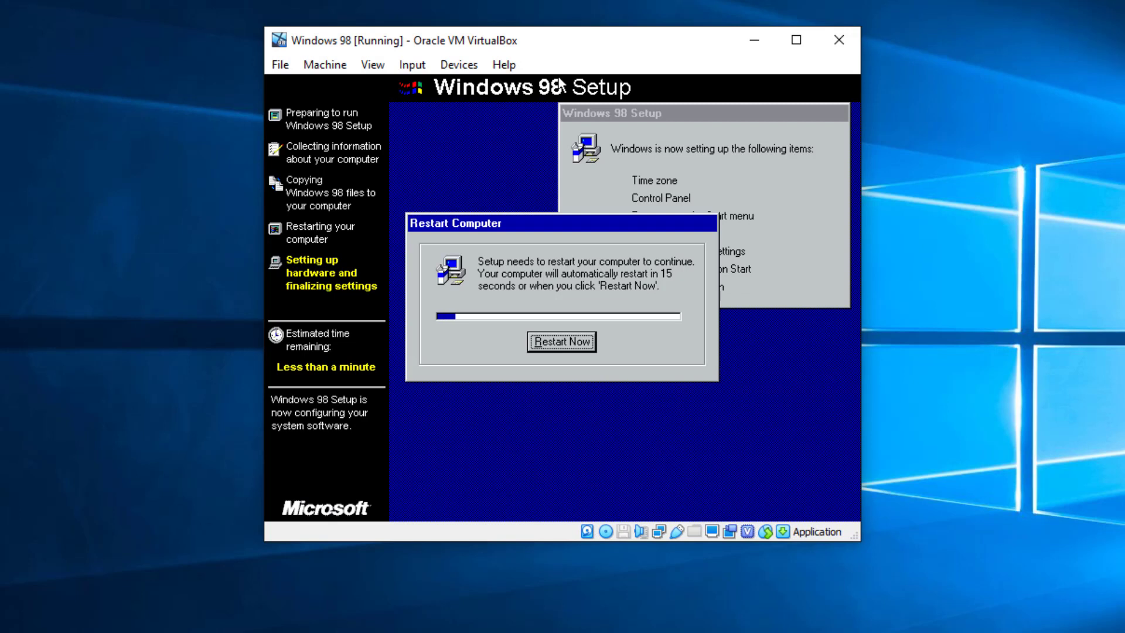
# Restart the virtual computer from its hard disk and log on to Windows 98 with the network password left blank
pyautogui.press('Return')
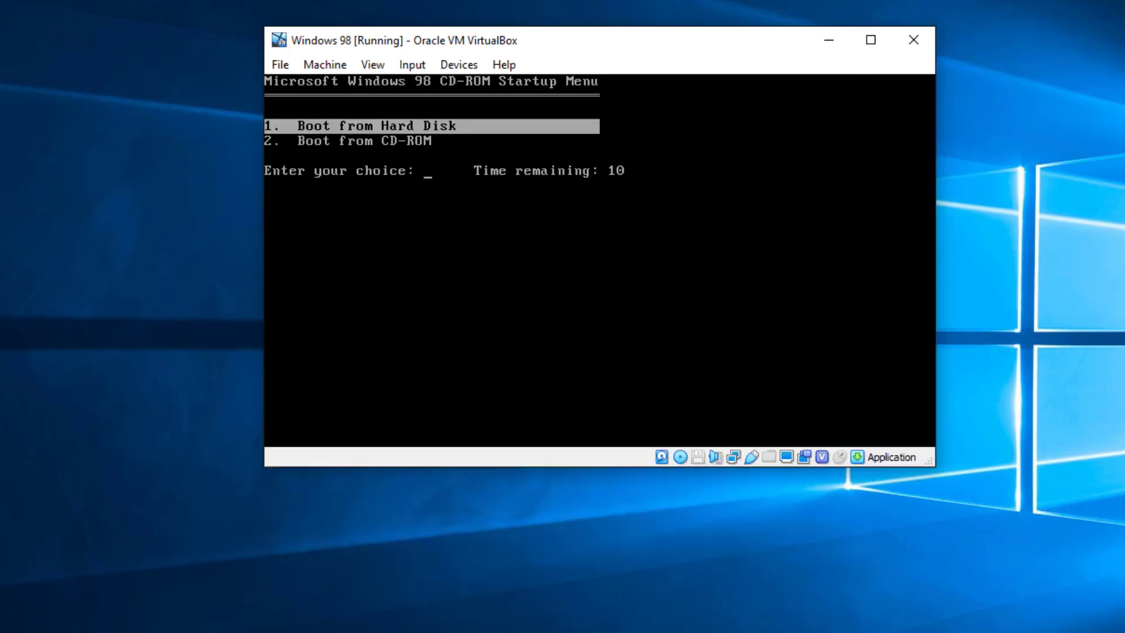
pyautogui.press('Return')
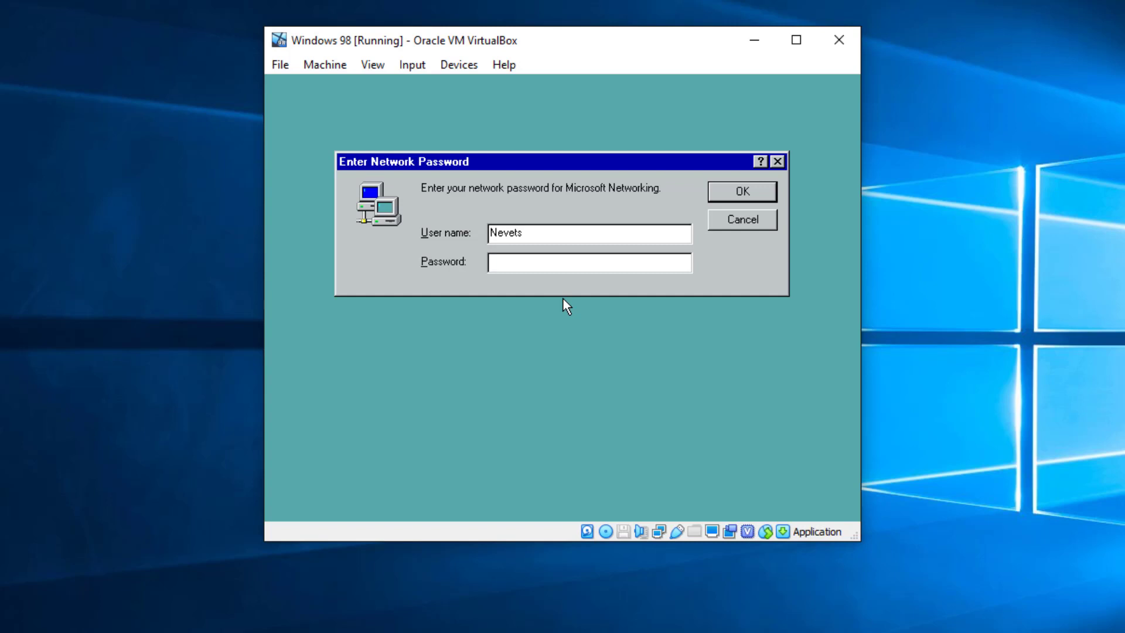
pyautogui.press('Return')
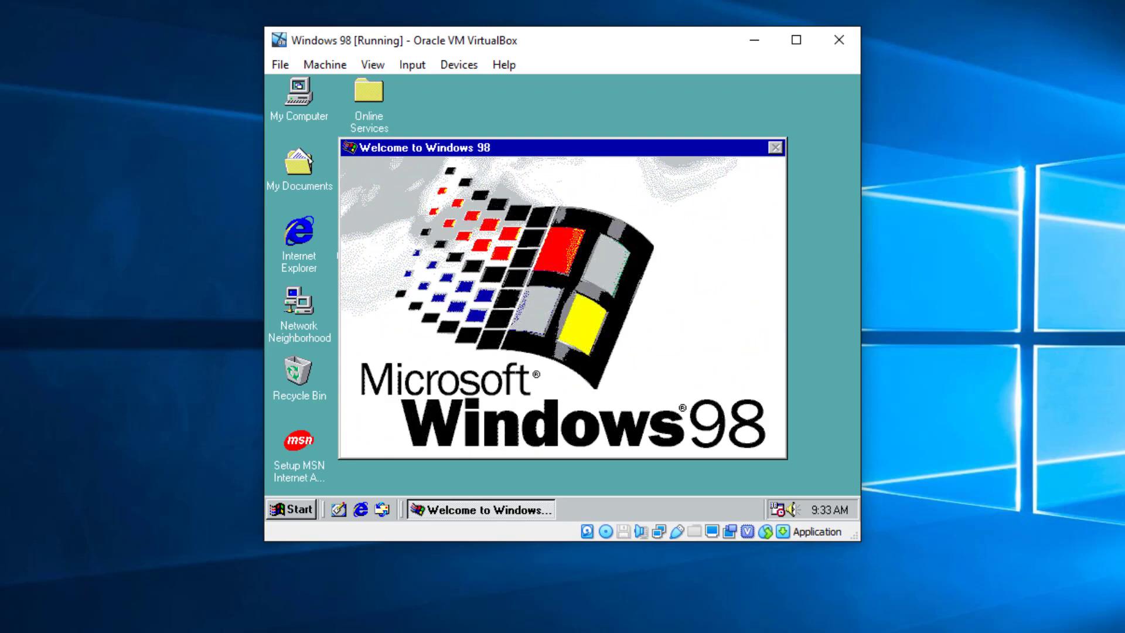
# Shut down Windows 98 in the virtual machine
pyautogui.press('super')
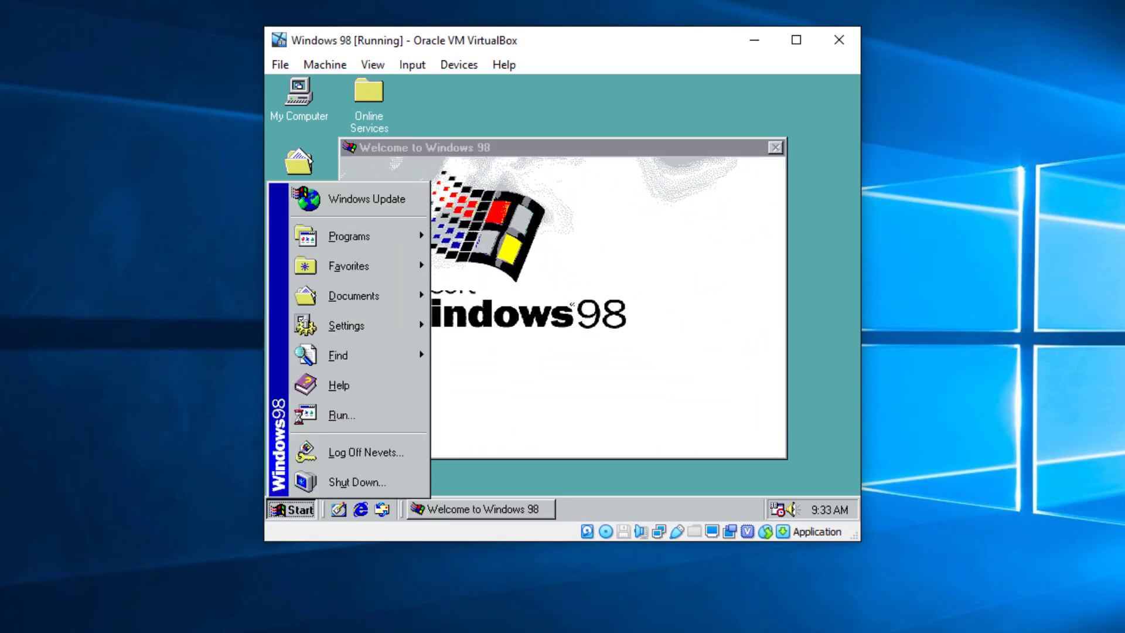
pyautogui.press('Down')
pyautogui.press('Down')
pyautogui.press('Down')
pyautogui.press('Down')
pyautogui.press('Down')
pyautogui.press('Down')
pyautogui.press('Down')
pyautogui.press('Down')
pyautogui.press('Down')
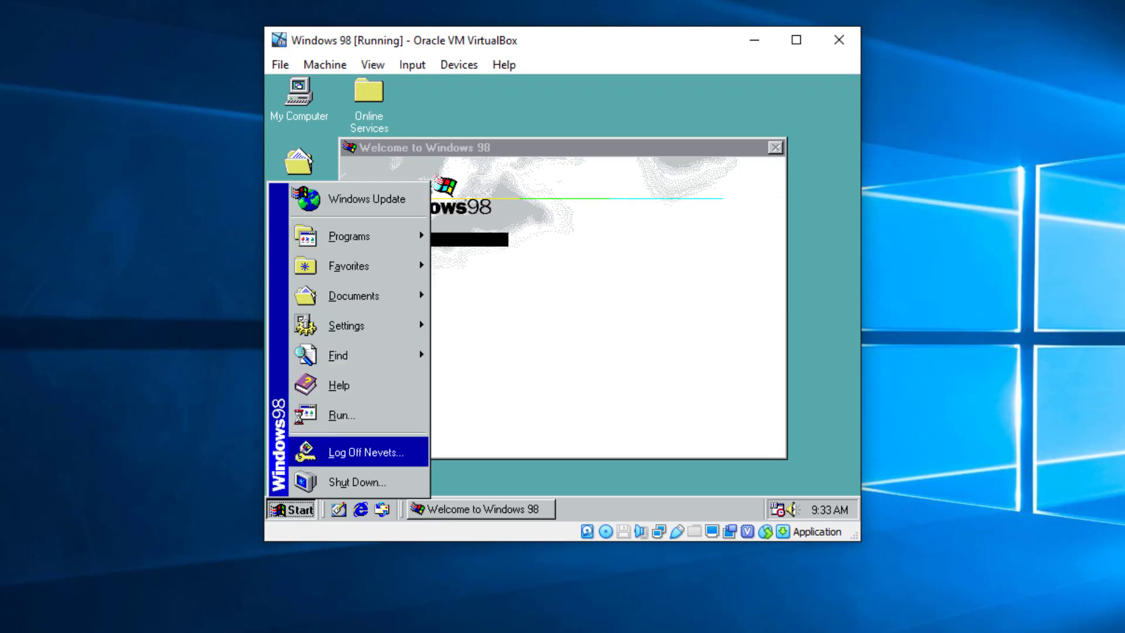
pyautogui.press('Down')
pyautogui.press('Return')
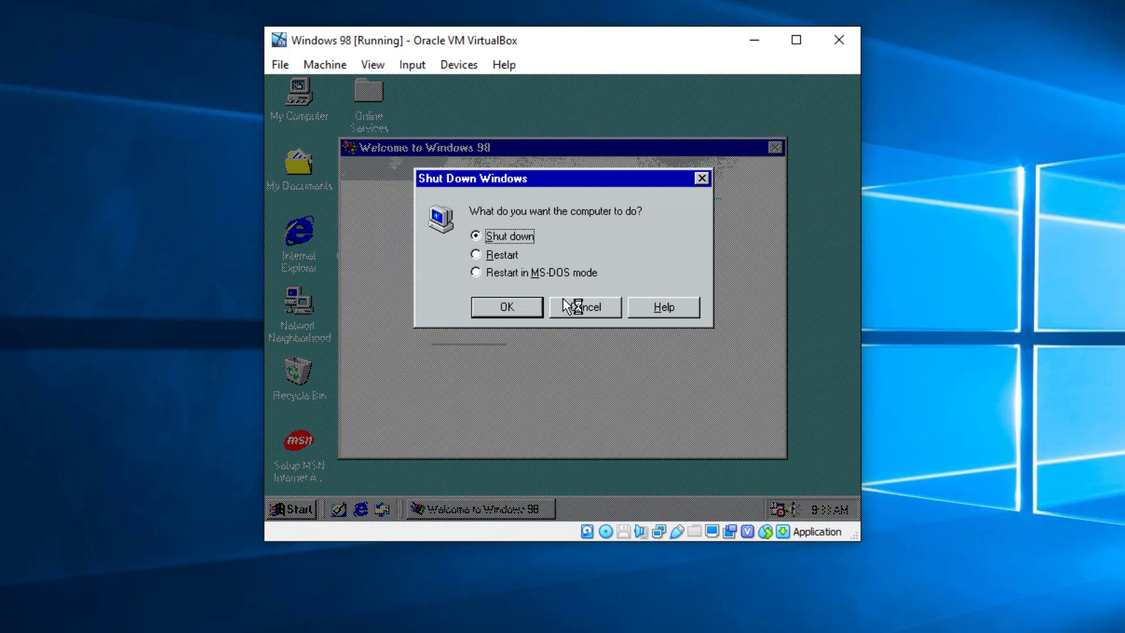
pyautogui.press('Return')
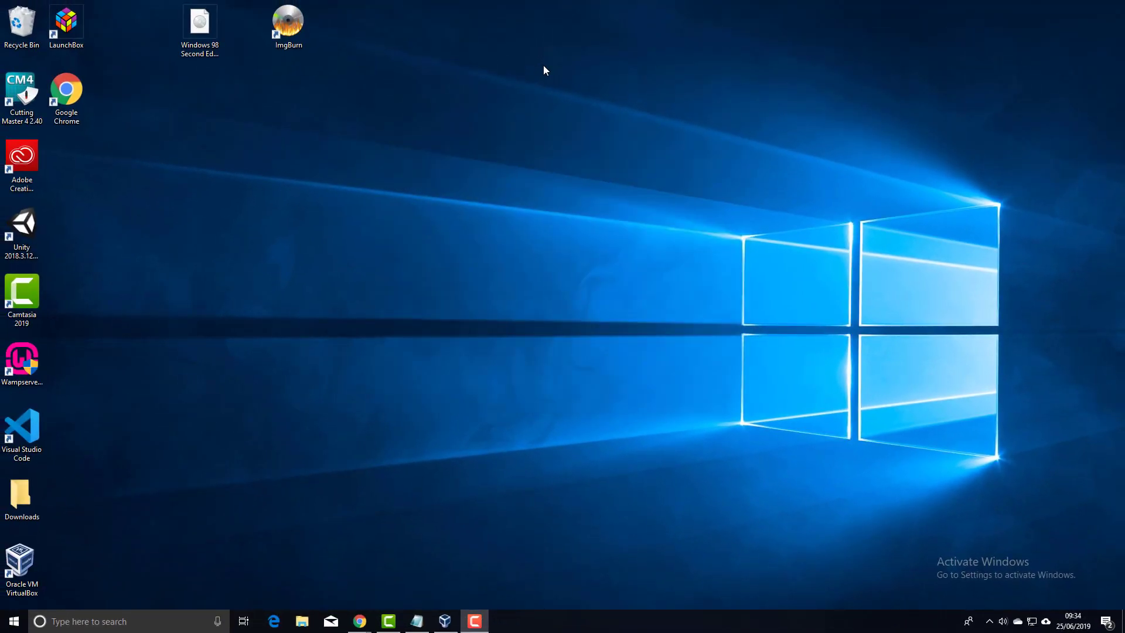
# Open a Command Prompt on the Windows 10 host and move its window clear of the desktop icons
pyautogui.click(82, 621)
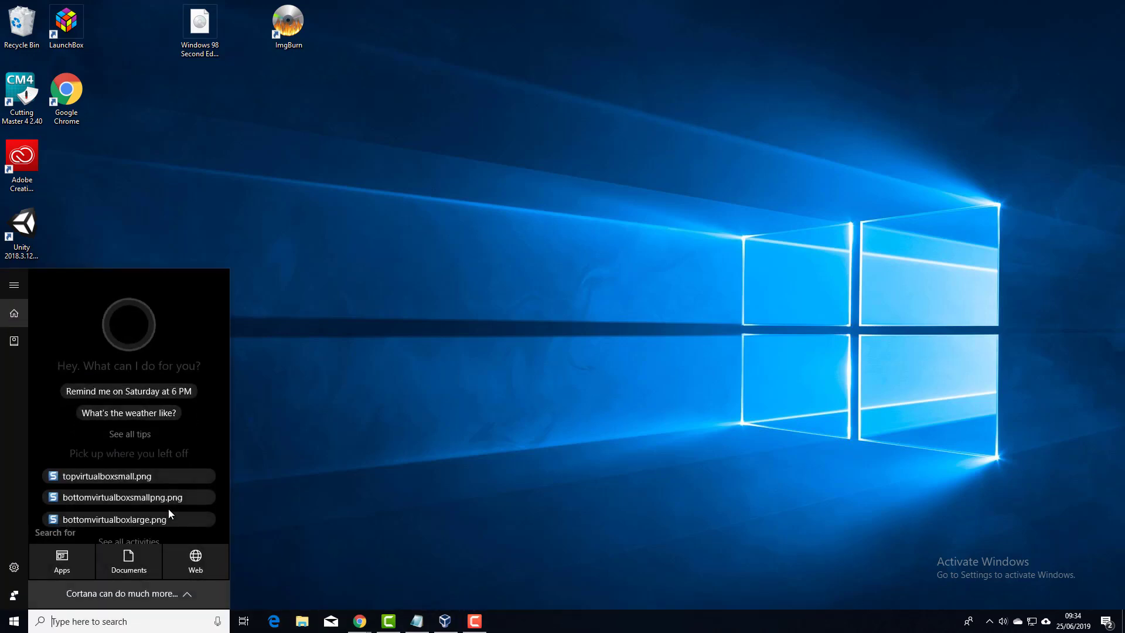
pyautogui.write('cmd')
pyautogui.press('Return')
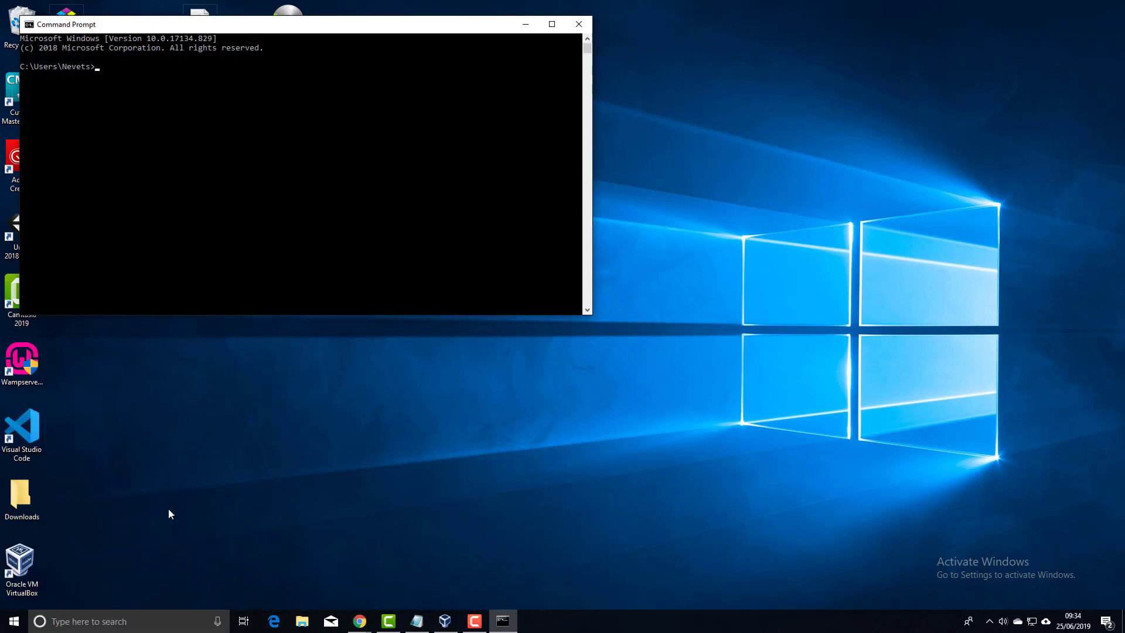
pyautogui.moveTo(309, 28); pyautogui.dragTo(438, 49)
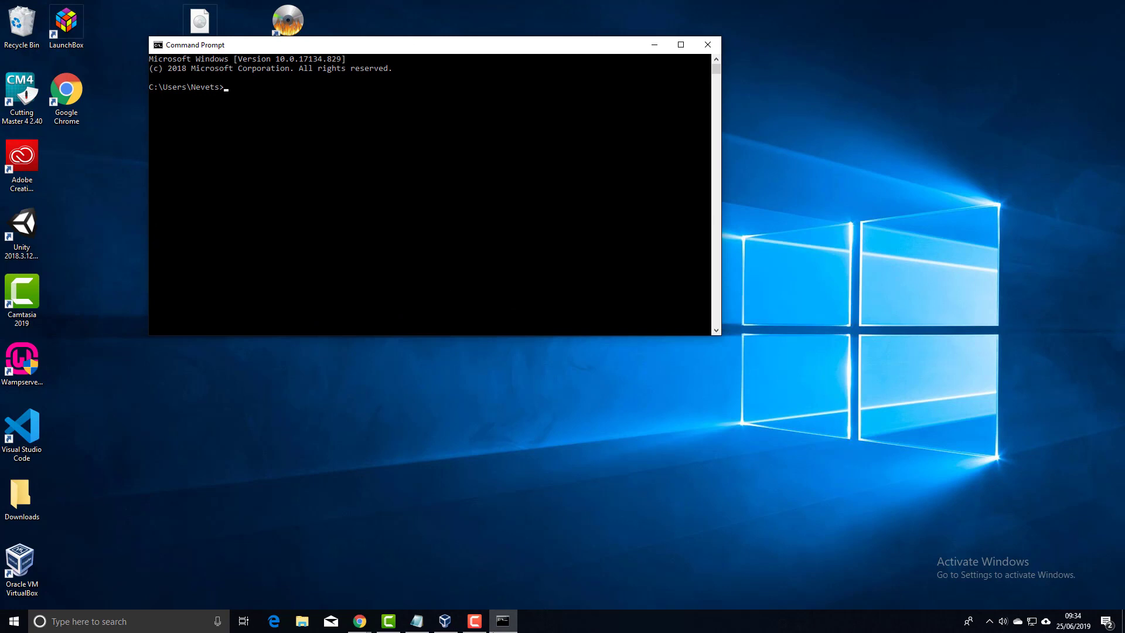
# Open the Notepad notes and compare the machine name in the VBoxManage command with the name in VirtualBox Manager
pyautogui.click(415, 625)
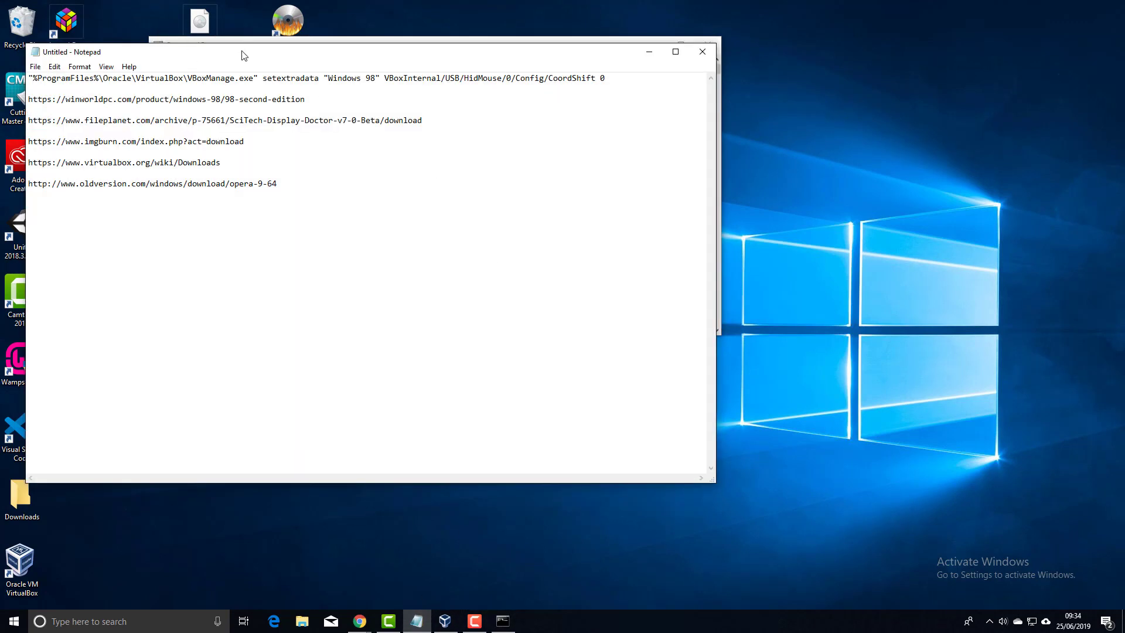
pyautogui.moveTo(243, 50); pyautogui.dragTo(519, 158)
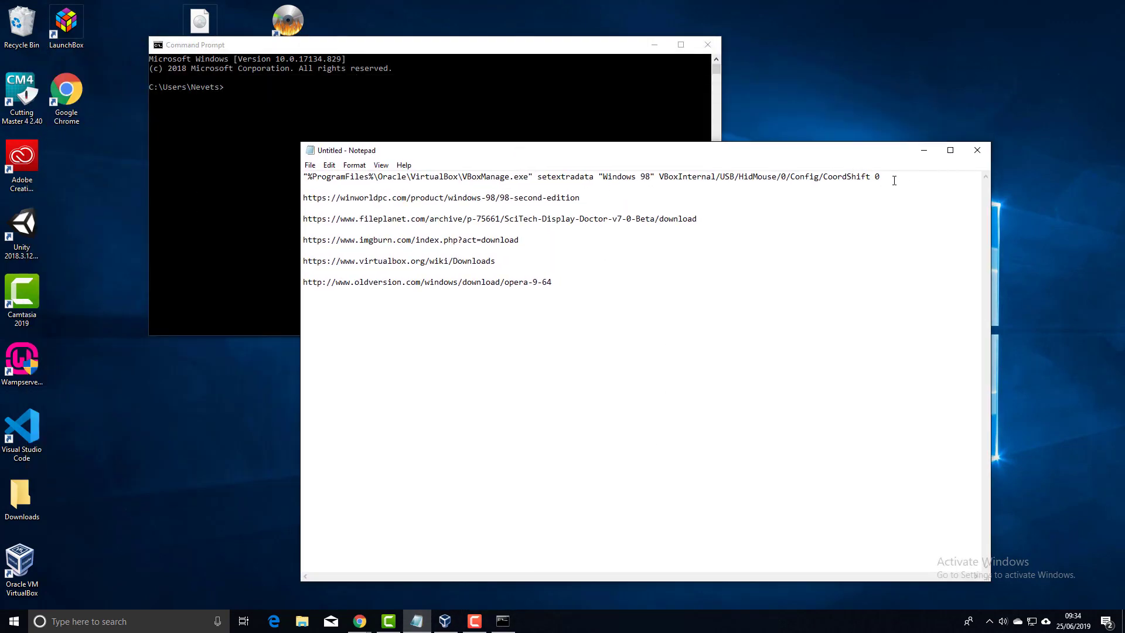
pyautogui.moveTo(885, 179); pyautogui.dragTo(301, 179)
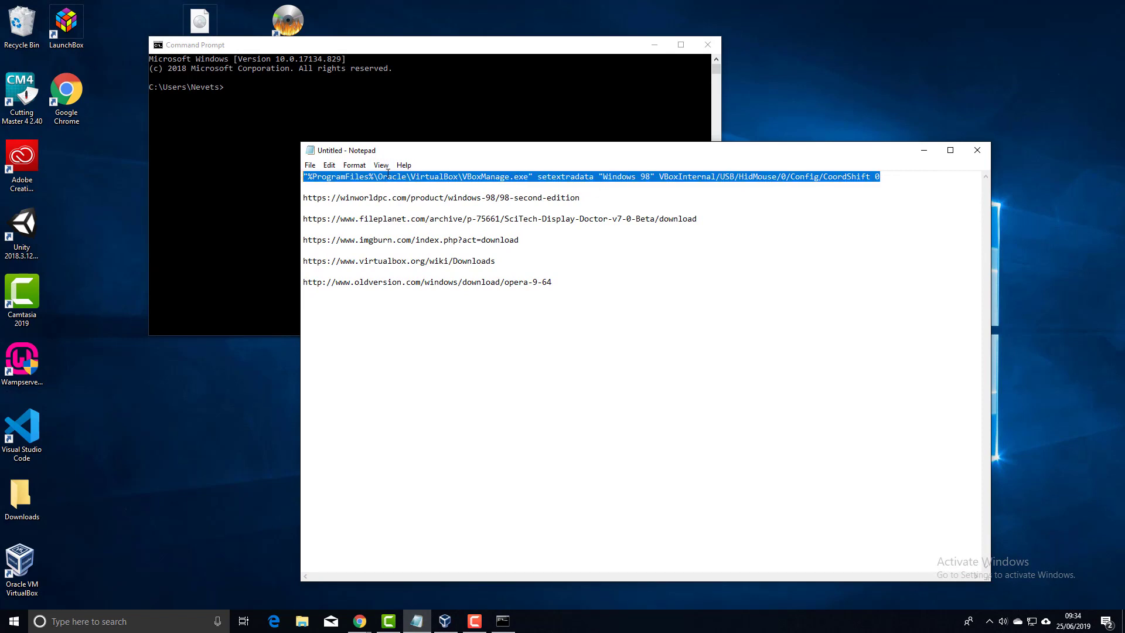
pyautogui.click(603, 176)
pyautogui.moveTo(604, 177); pyautogui.dragTo(651, 177)
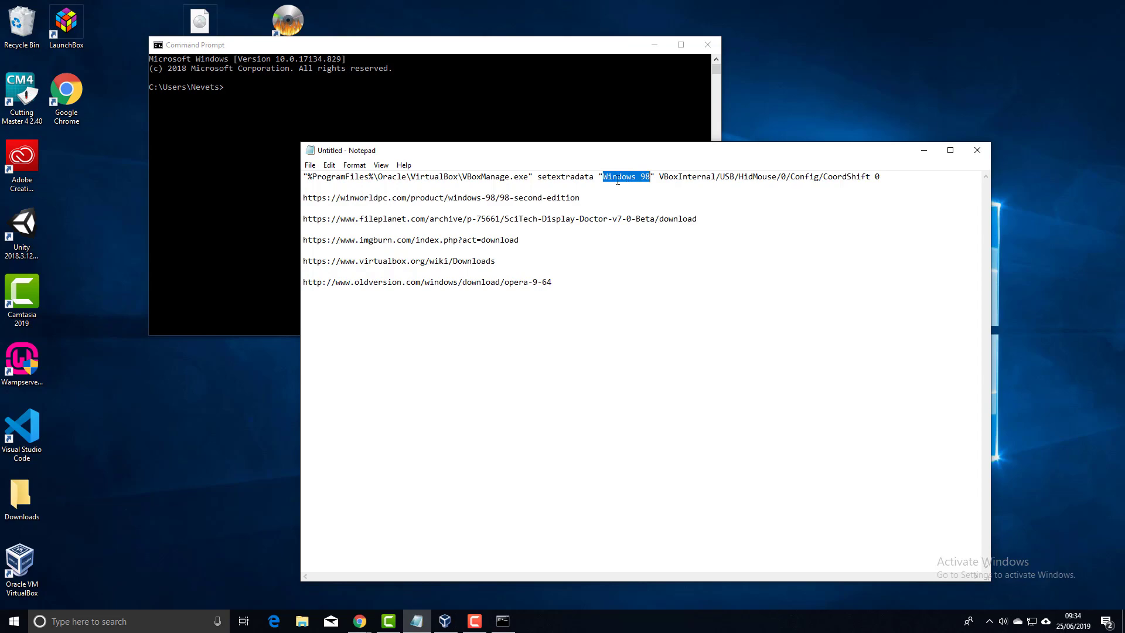
pyautogui.click(445, 621)
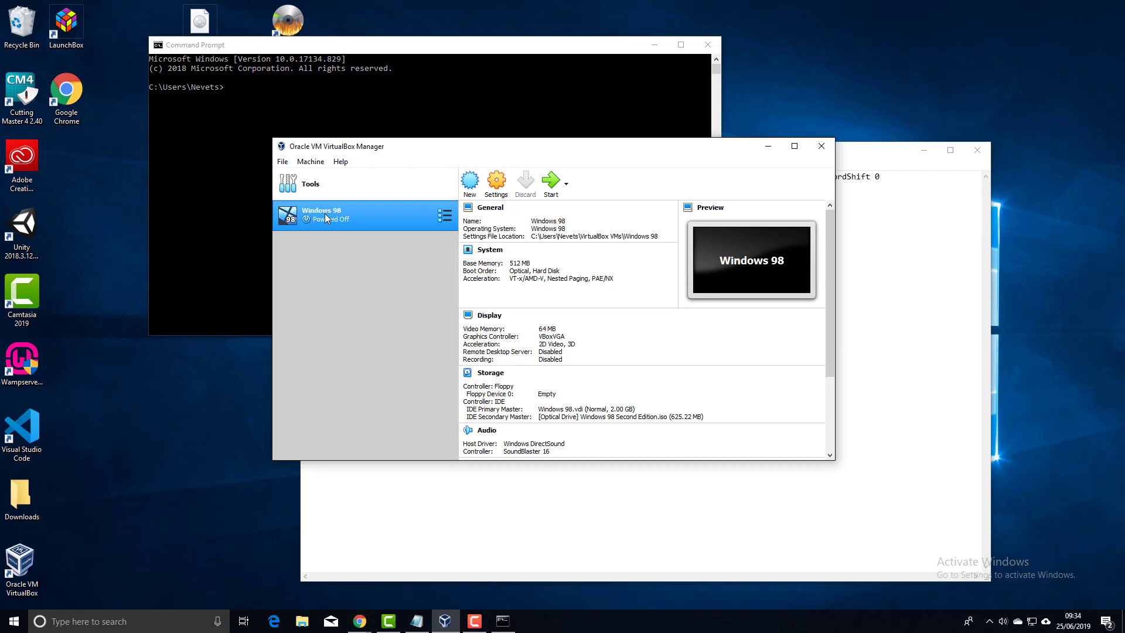
pyautogui.click(768, 146)
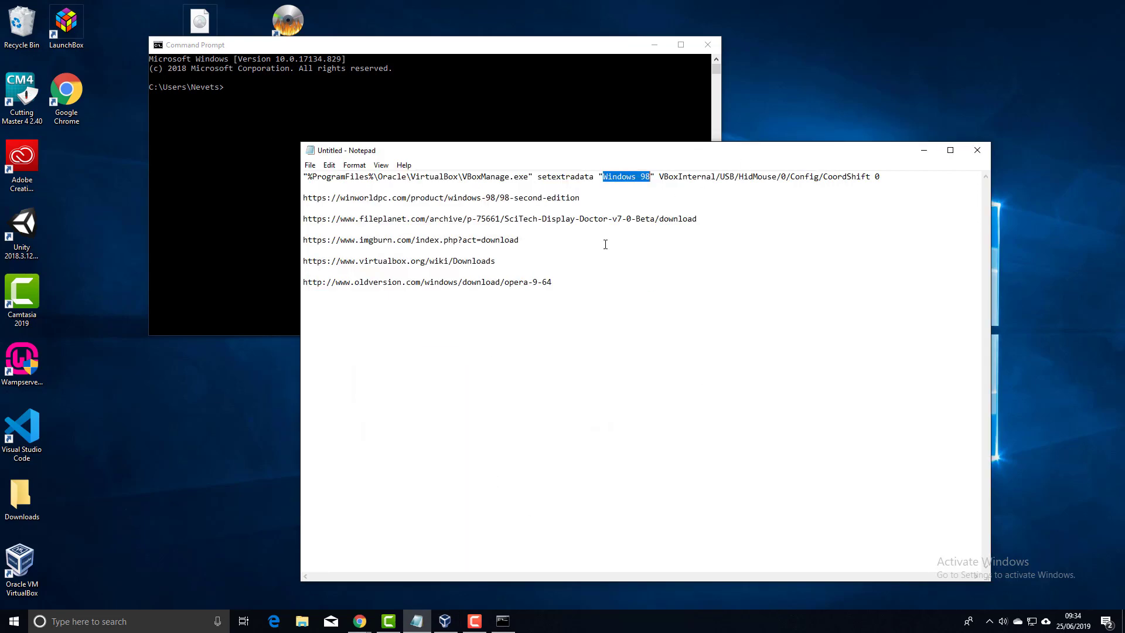
# Copy "%ProgramFiles%\Oracle\VirtualBox\VBoxManage.exe" setextradata "Windows 98" VBoxInternal/USB/HidMouse/0/Config/CoordShift 0 from Notepad, run it in Command Prompt and minimise the window
pyautogui.click(631, 177)
pyautogui.moveTo(881, 176); pyautogui.dragTo(302, 177)
pyautogui.hotkey('ctrl', 'c')
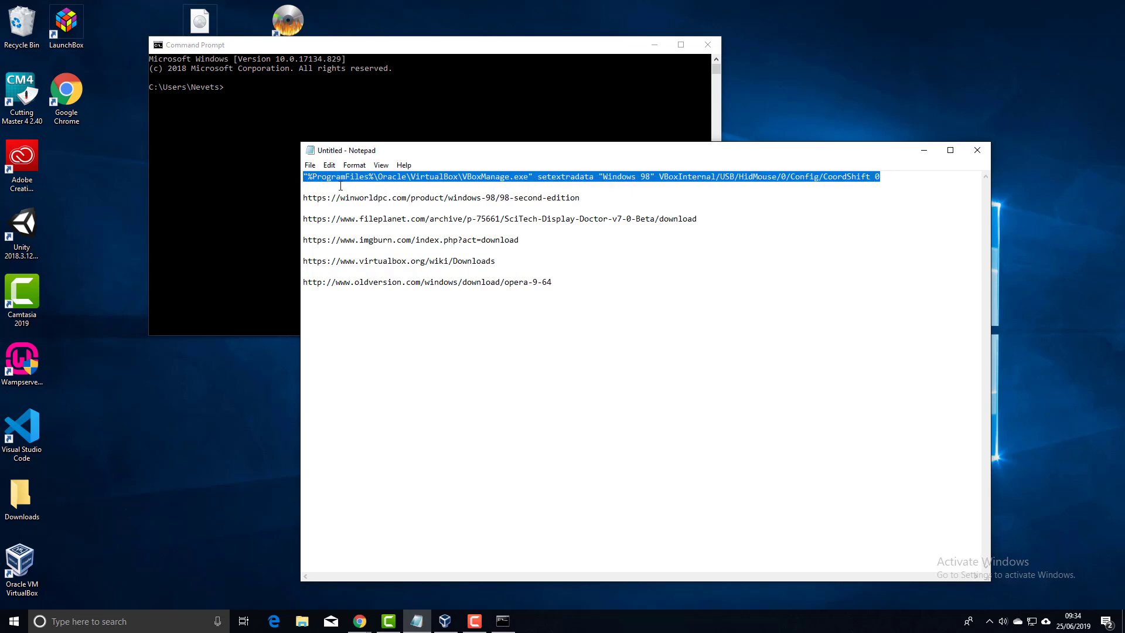
pyautogui.click(924, 150)
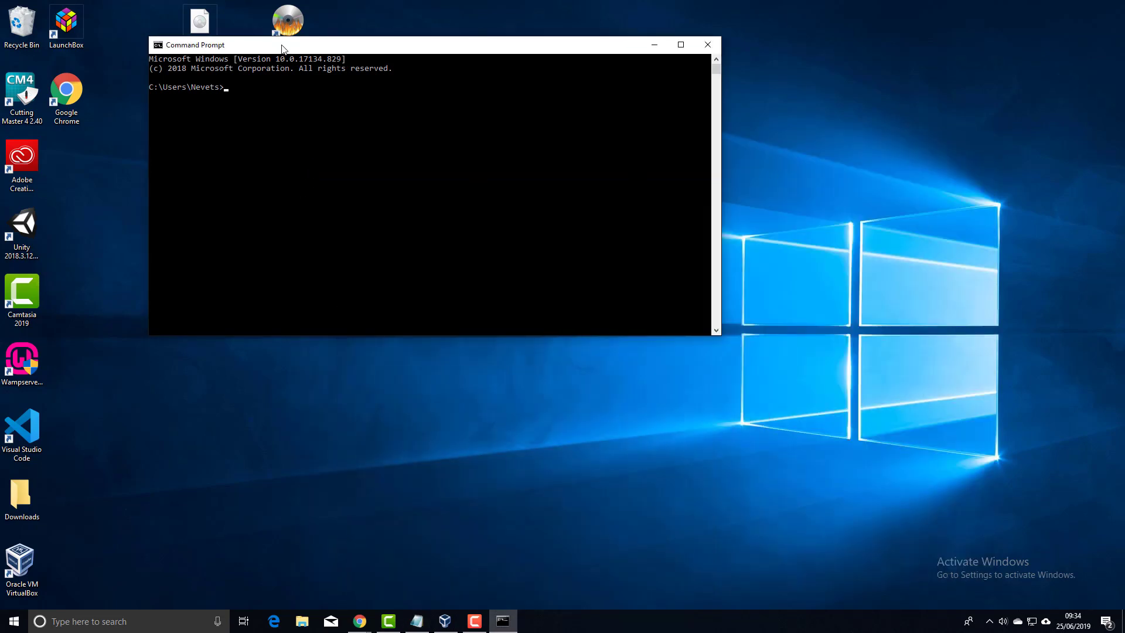
pyautogui.hotkey('ctrl', 'v')
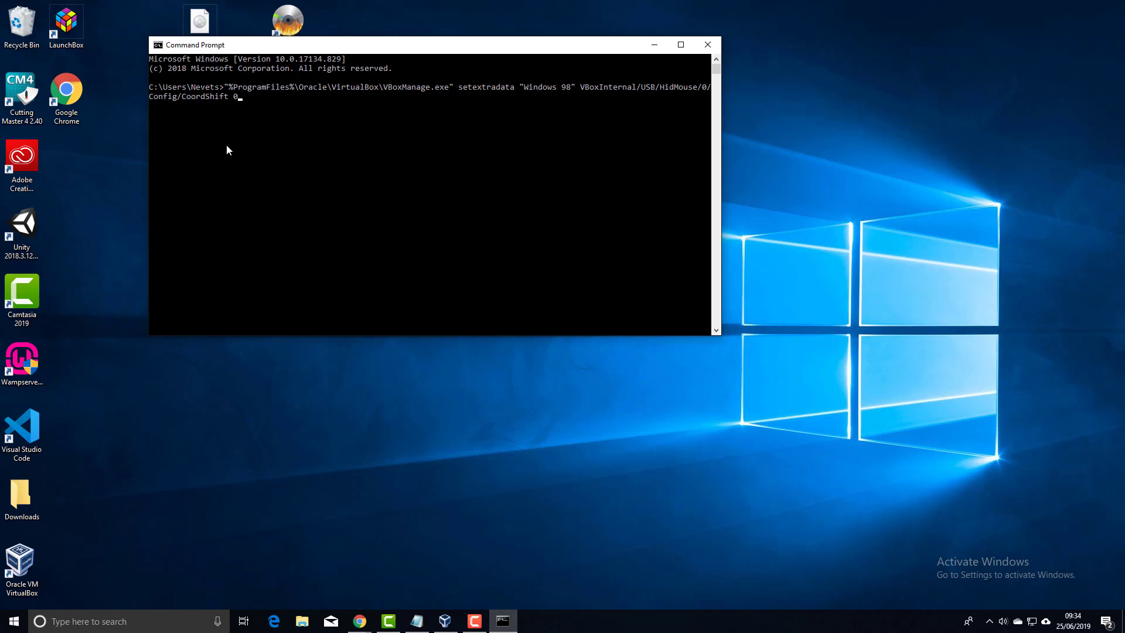
pyautogui.press('Return')
pyautogui.click(655, 44)
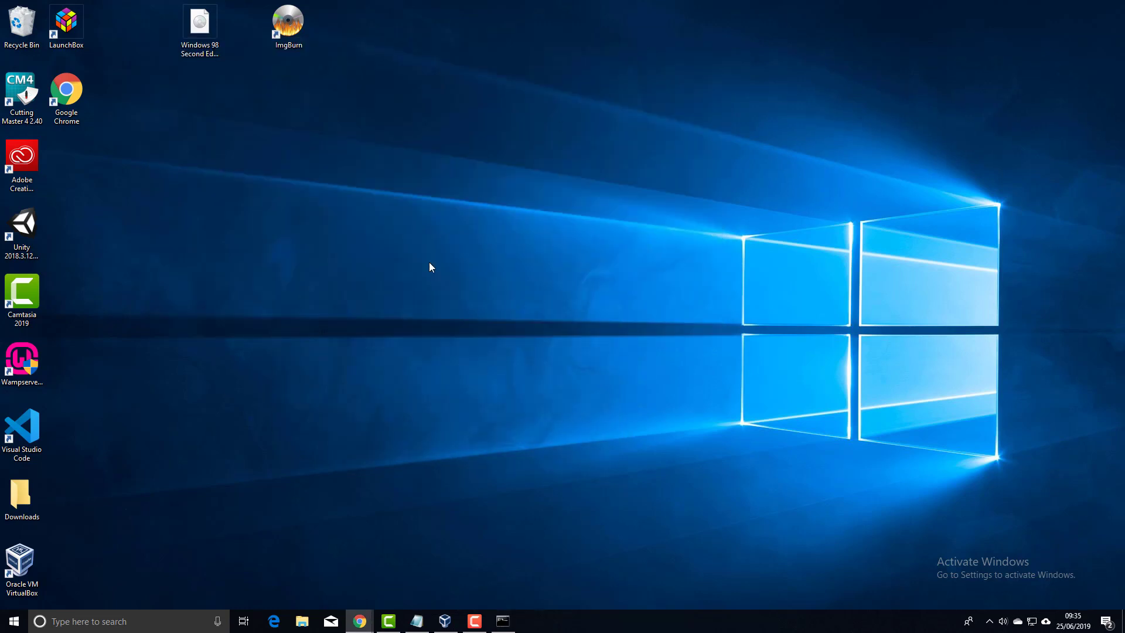
# Switch to VirtualBox Manager, start the Windows 98 virtual machine and dismiss the auto capture keyboard notice
pyautogui.click(440, 624)
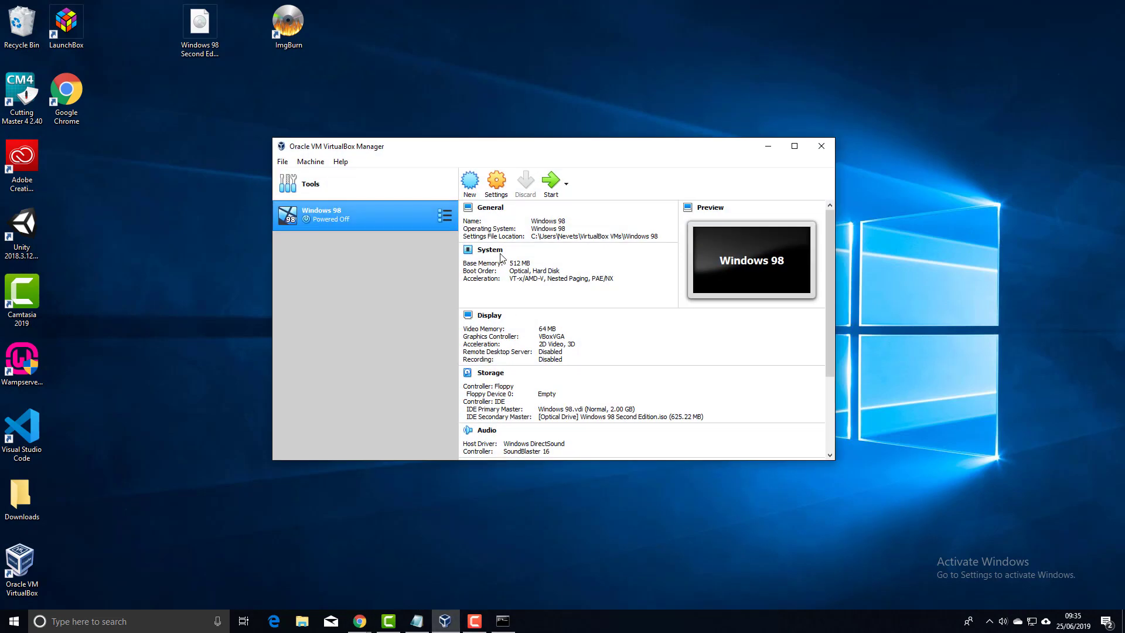
pyautogui.click(551, 183)
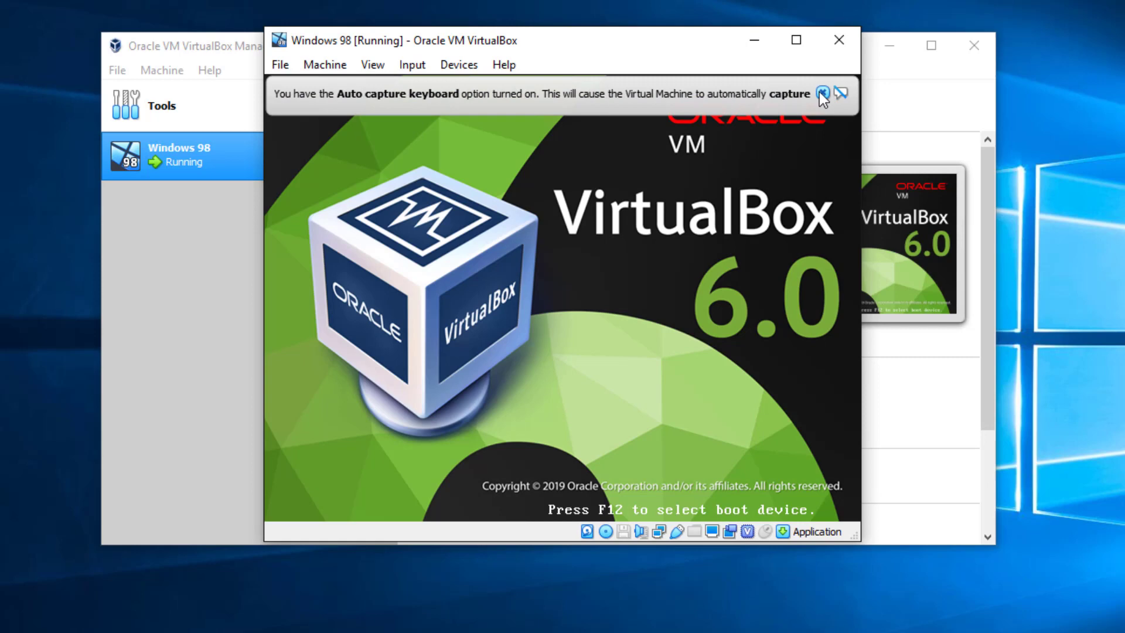
pyautogui.click(822, 92)
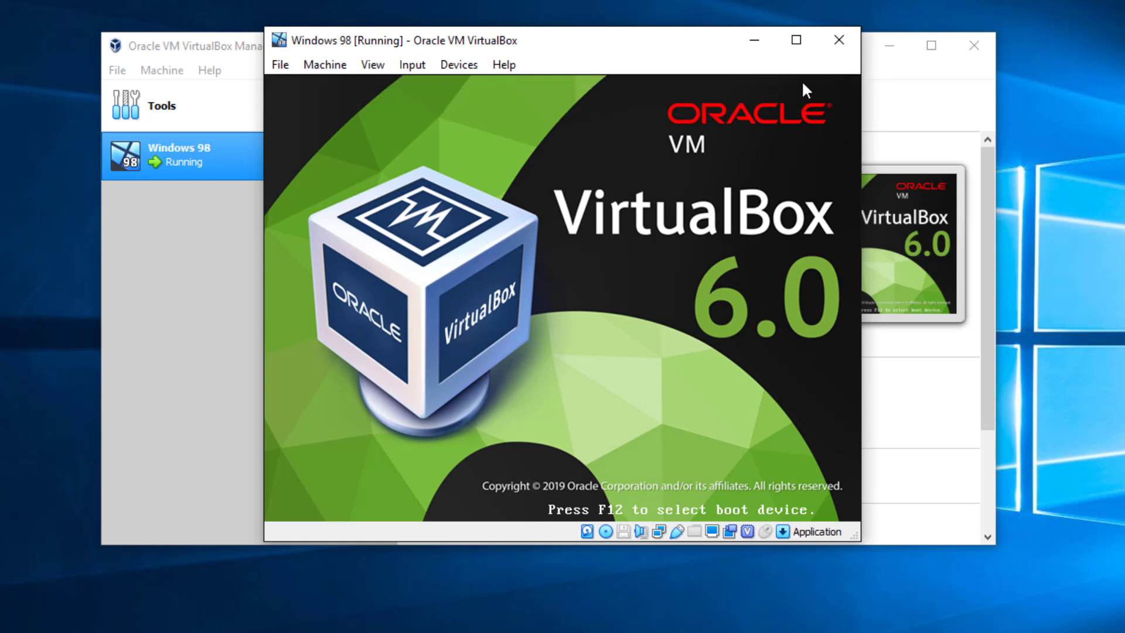
# Skip the network password prompt, turn off showing the Welcome to Windows 98 screen at each start and close it
pyautogui.press('Return')
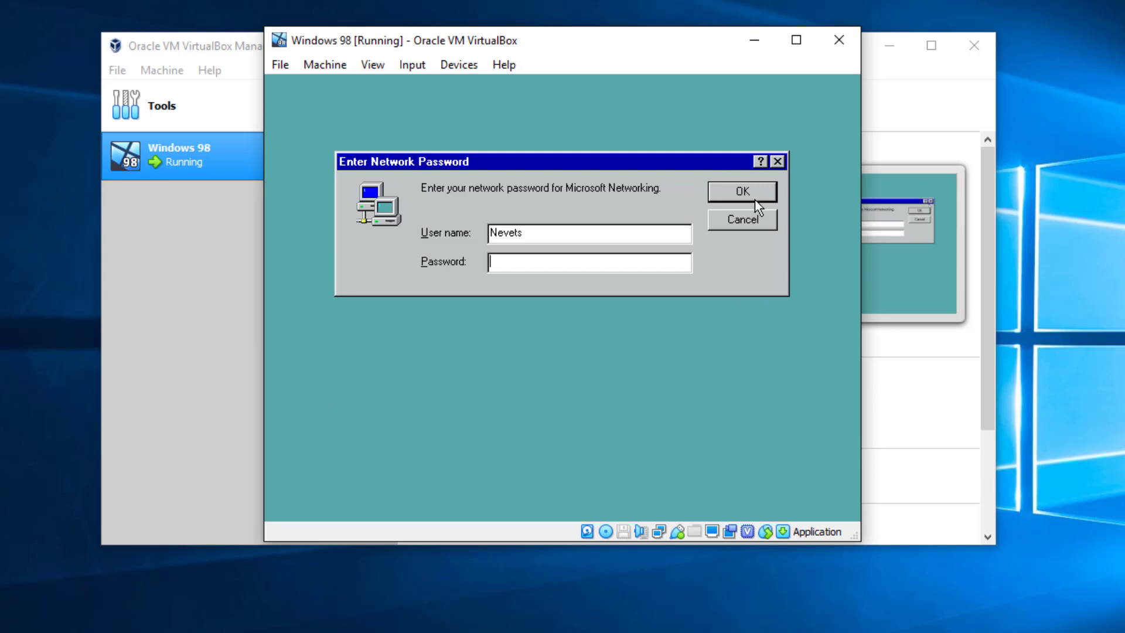
pyautogui.click(730, 223)
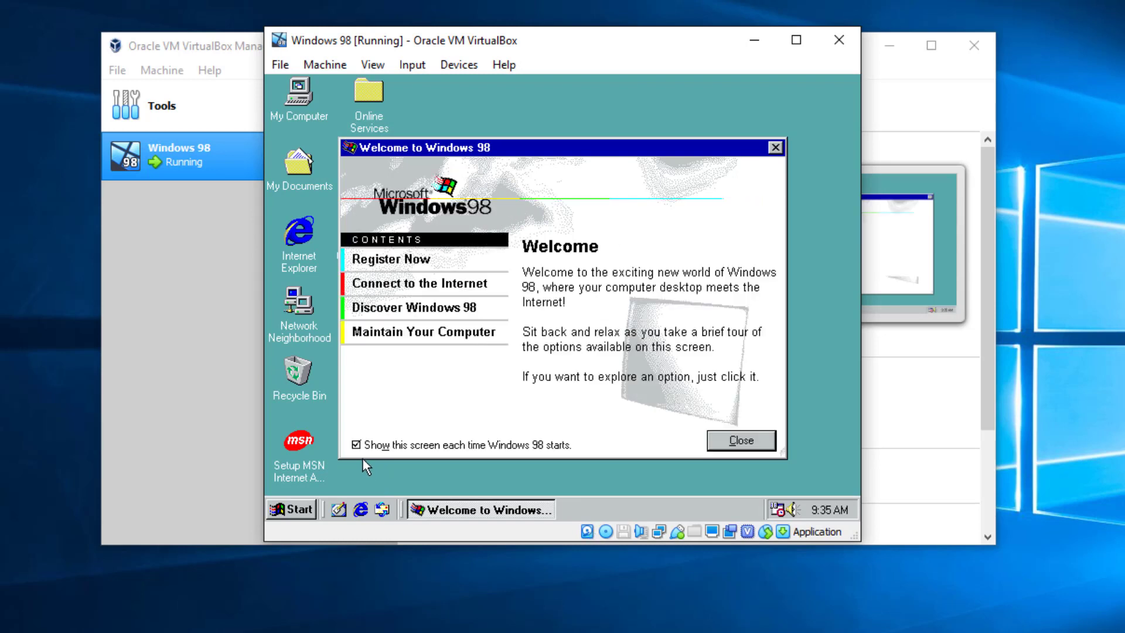
pyautogui.click(355, 446)
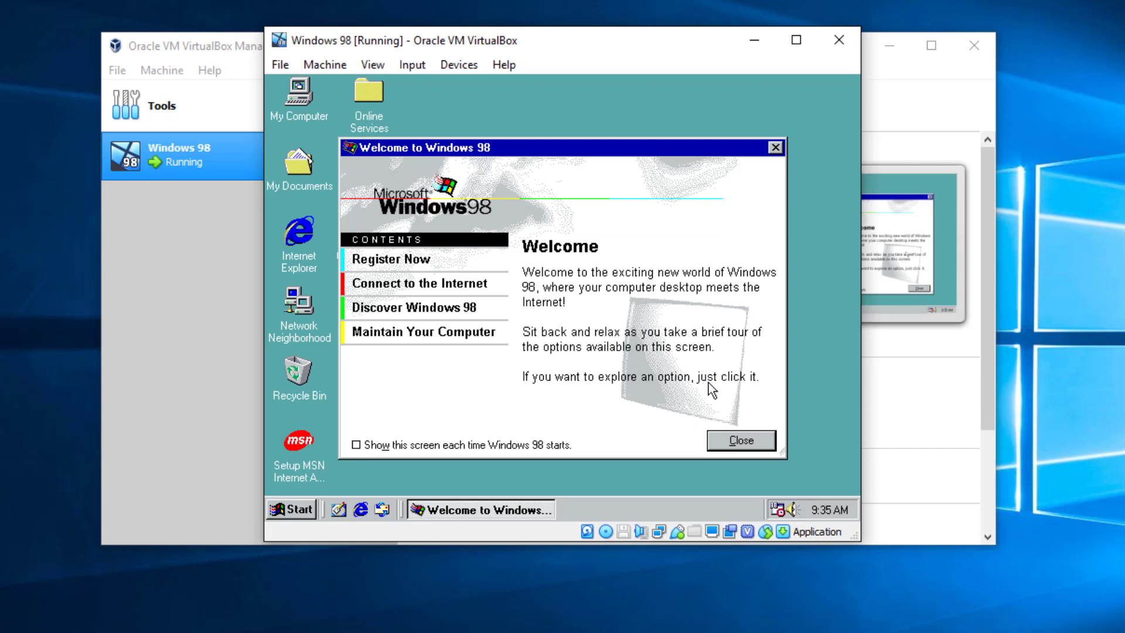
pyautogui.click(720, 441)
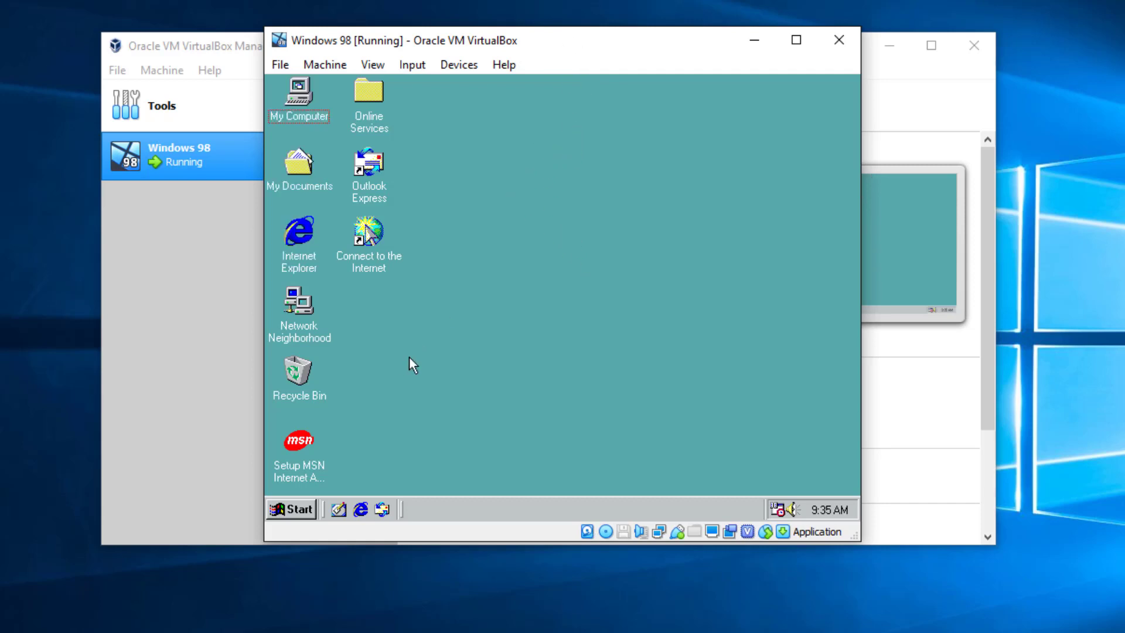
# Examine the available colour depths and screen area in the Windows 98 display settings and close them
pyautogui.rightClick(556, 265)
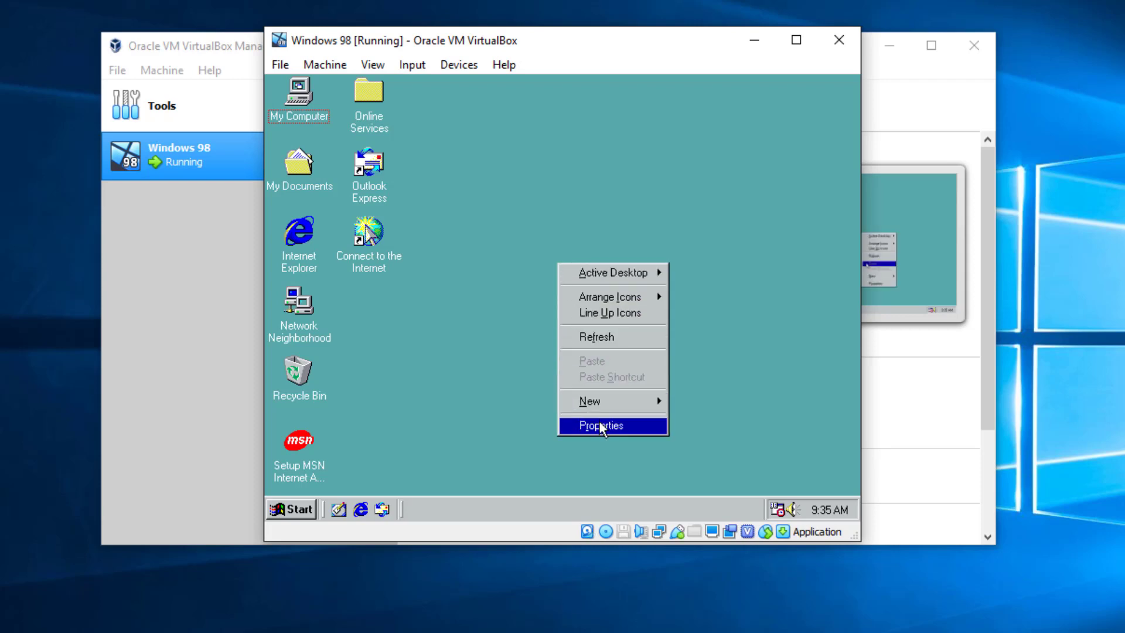
pyautogui.click(600, 422)
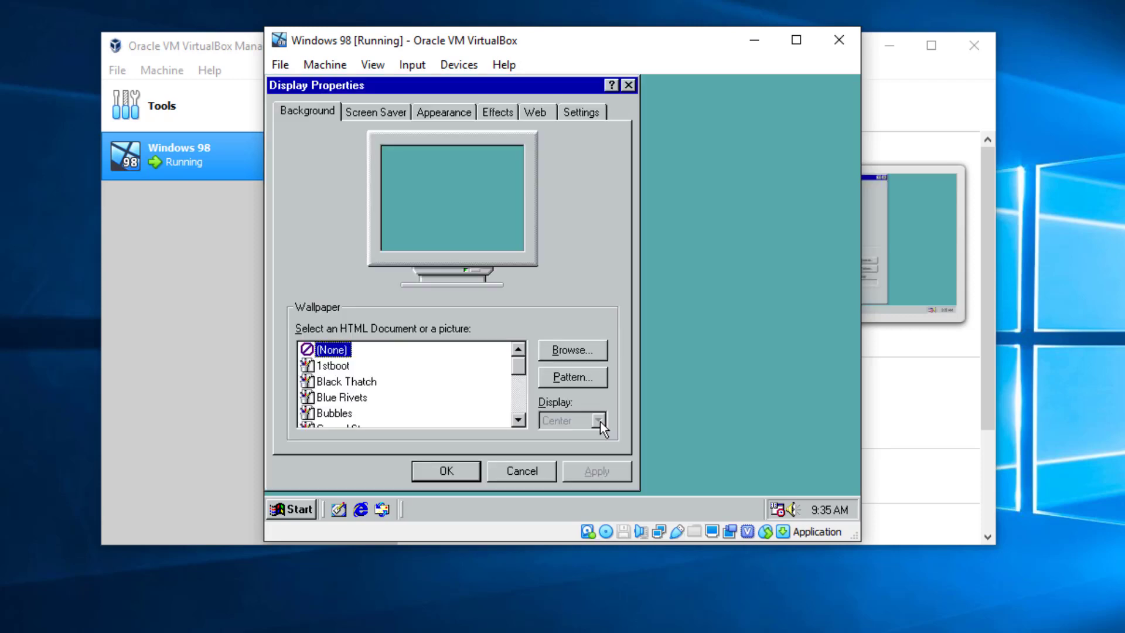
pyautogui.click(602, 113)
pyautogui.click(430, 380)
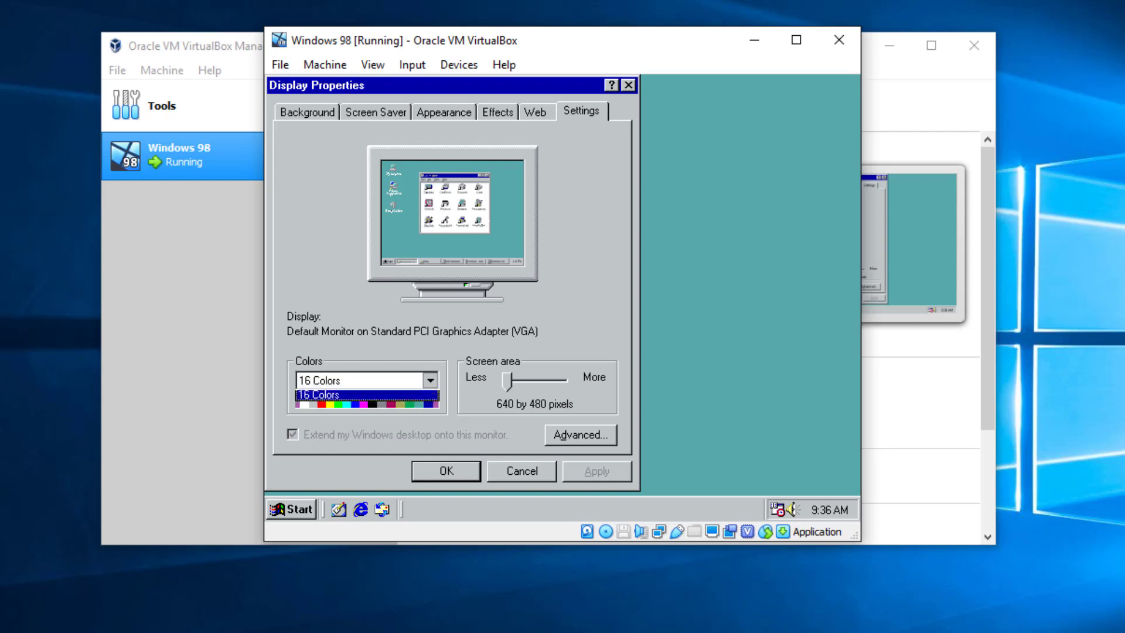
pyautogui.click(433, 379)
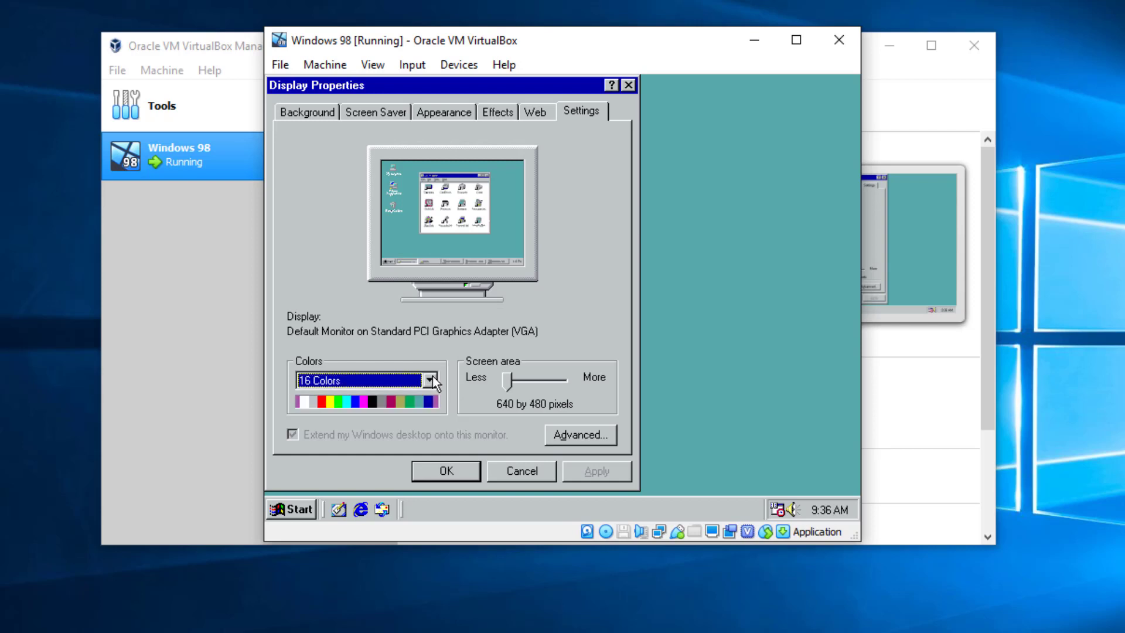
pyautogui.click(510, 380)
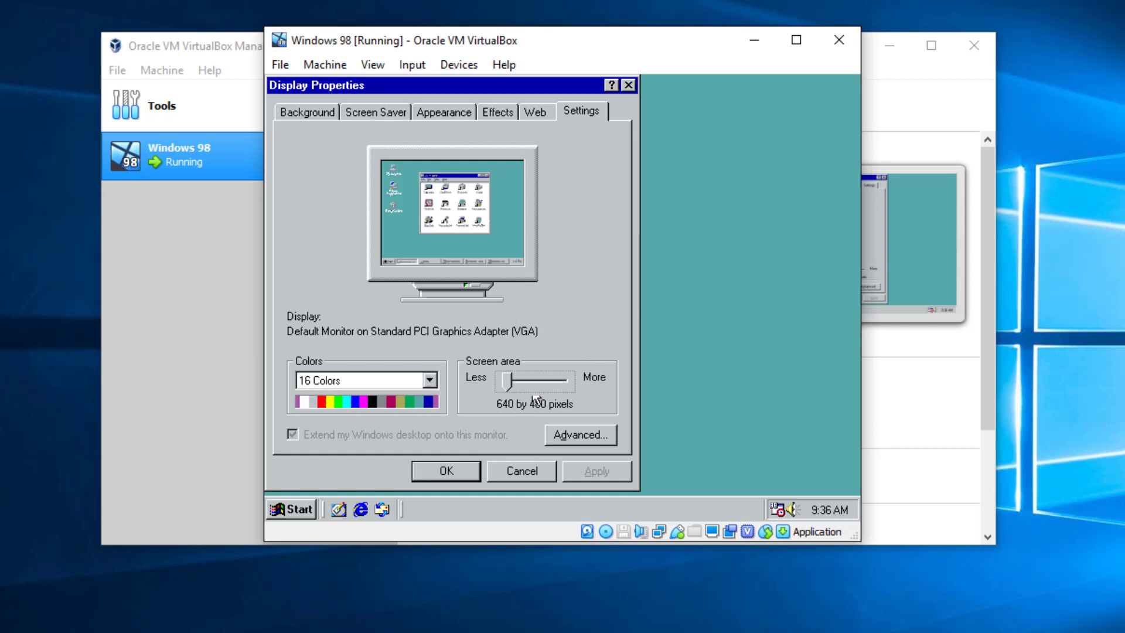
pyautogui.click(628, 86)
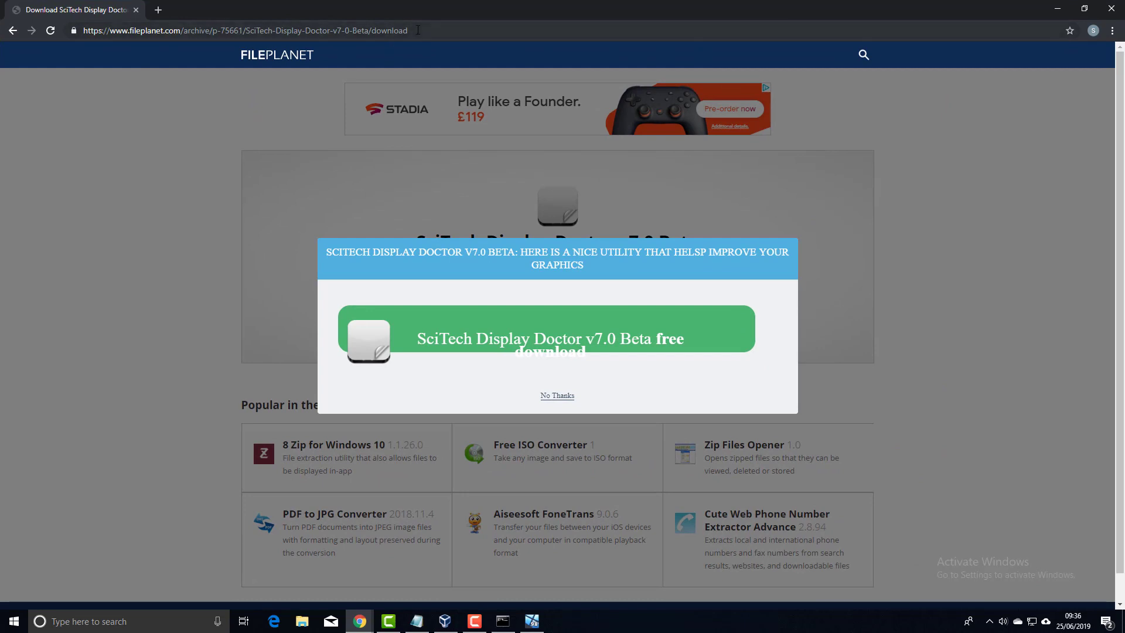
# Download SciTech Display Doctor v7.0 Beta from its FilePlanet page in the host browser and minimise the browser
pyautogui.click(418, 30)
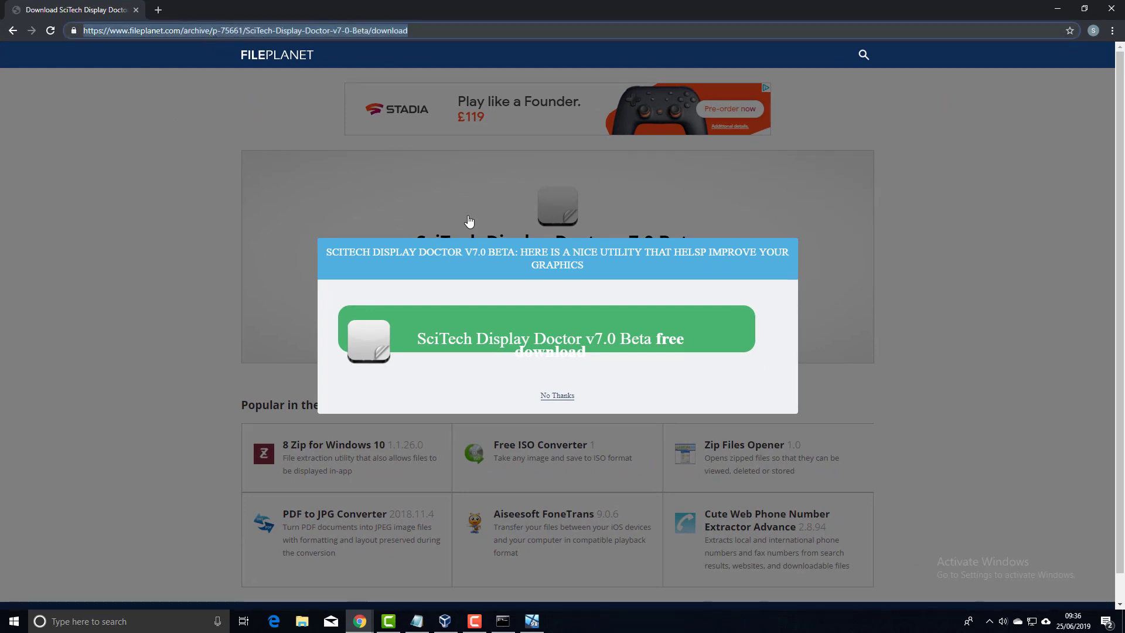
pyautogui.click(525, 343)
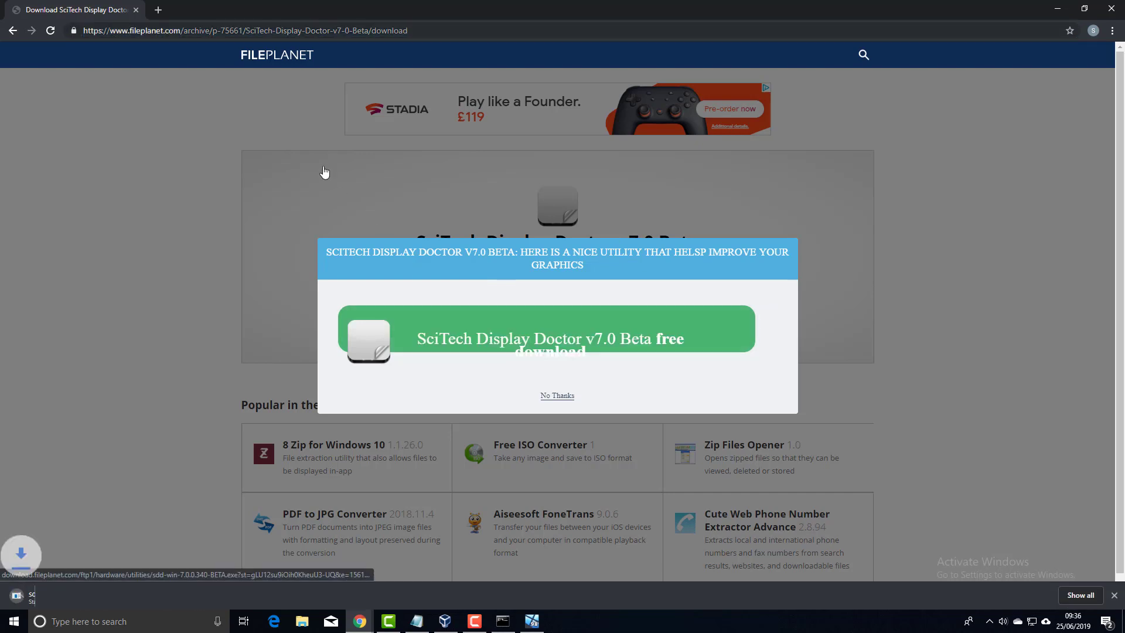
pyautogui.click(1055, 10)
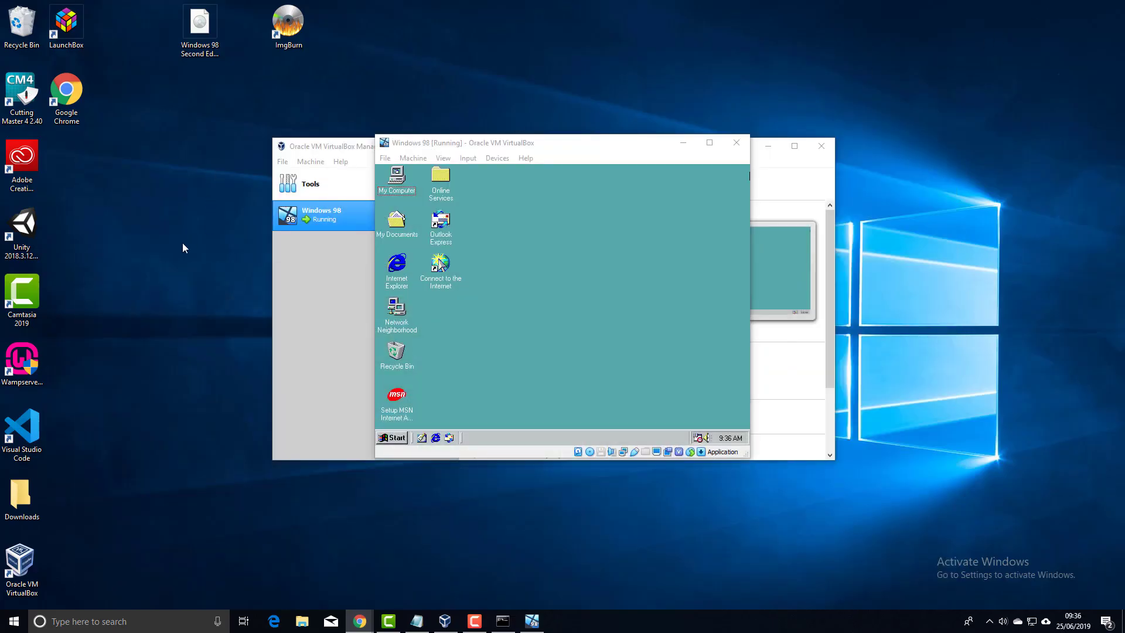
# Move sdd-win-7.0.0.340-BETA.exe from the Downloads folder to the host desktop and close the folder
pyautogui.doubleClick(22, 496)
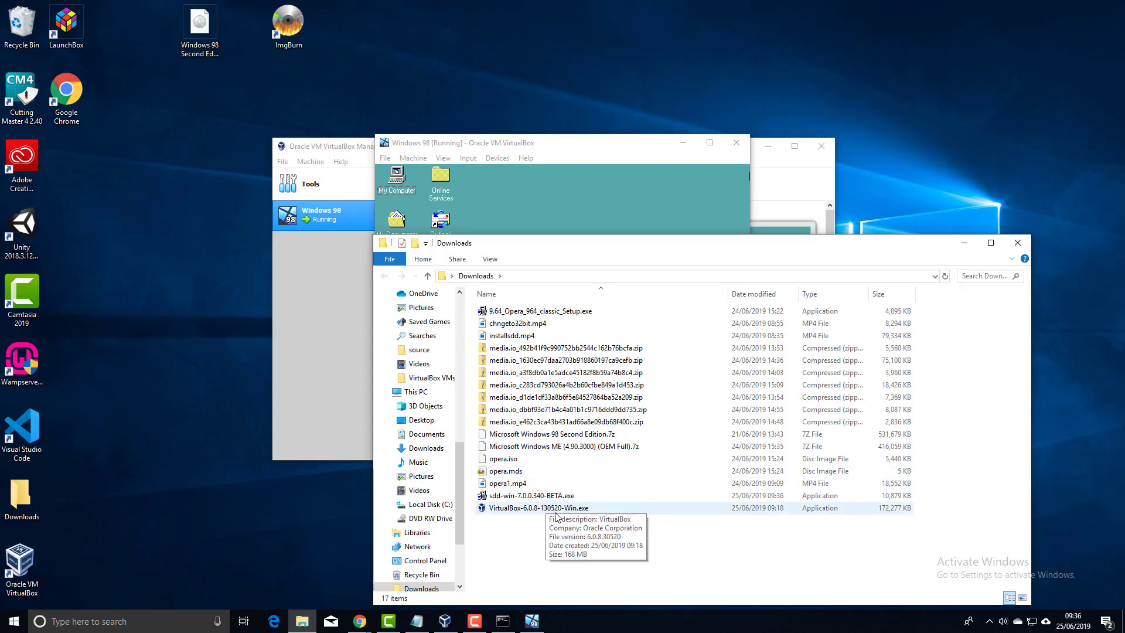
pyautogui.moveTo(533, 499); pyautogui.dragTo(388, 33)
pyautogui.click(1018, 242)
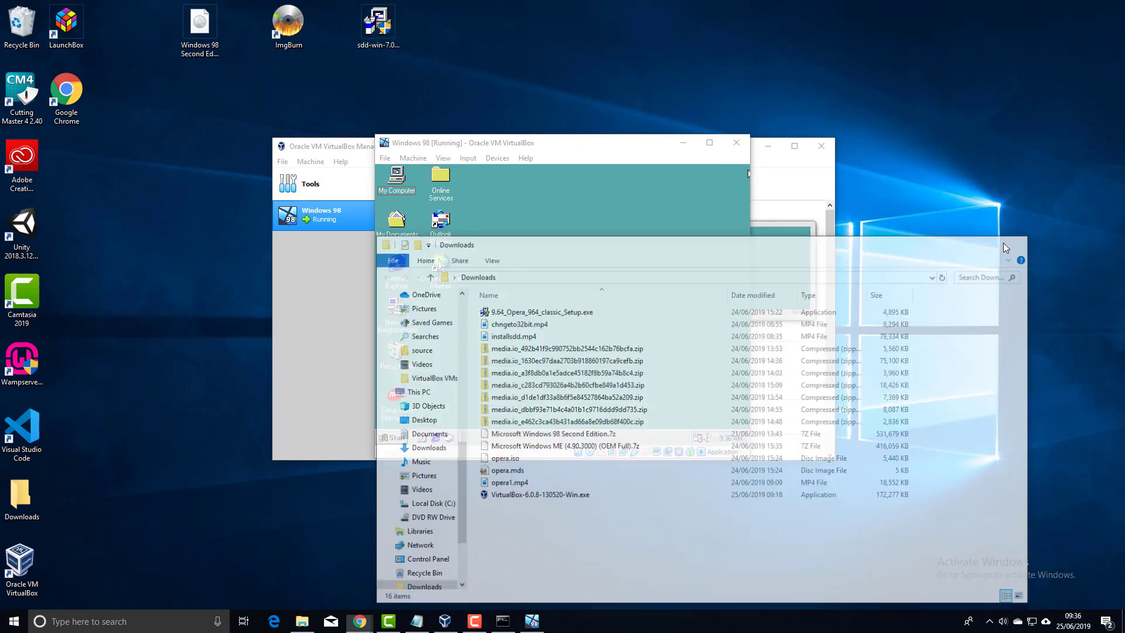
pyautogui.click(376, 28)
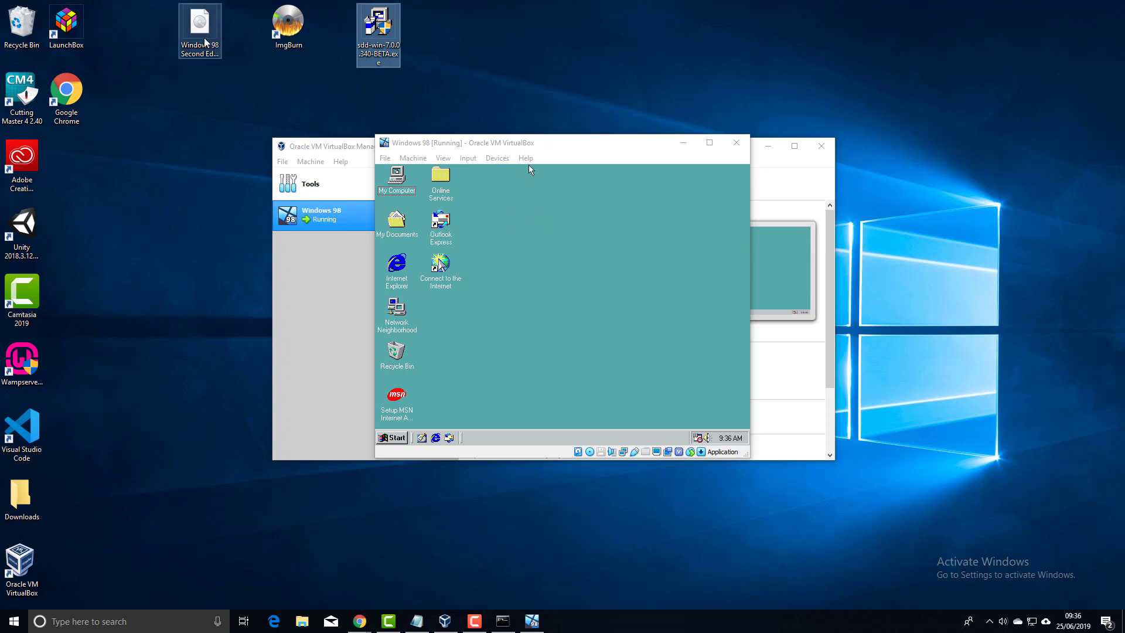
pyautogui.click(205, 53)
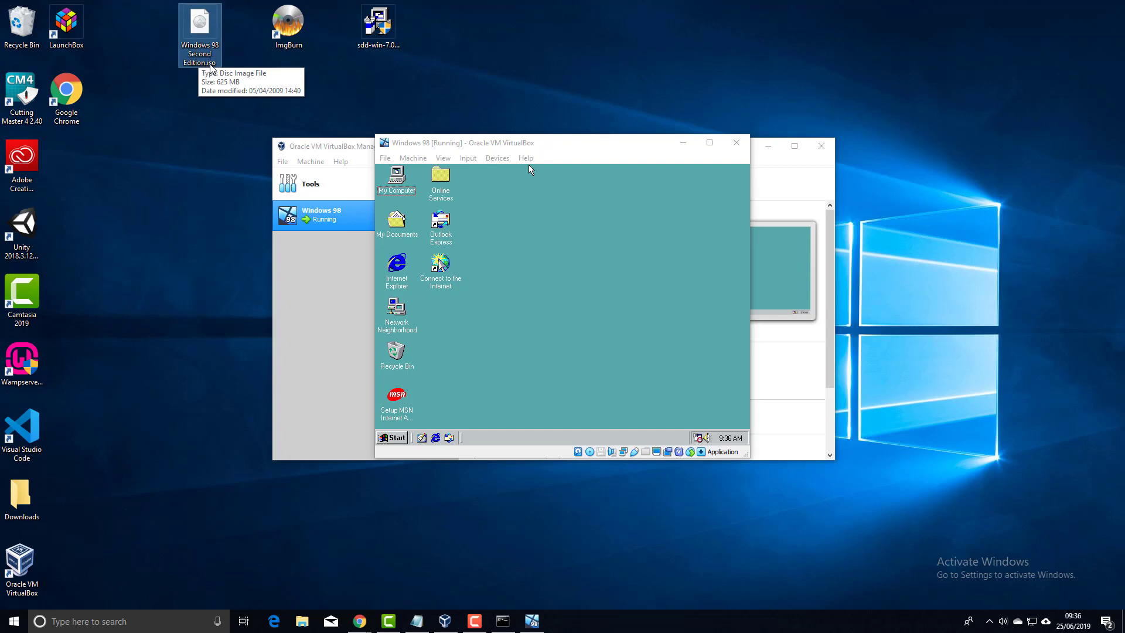
pyautogui.click(374, 24)
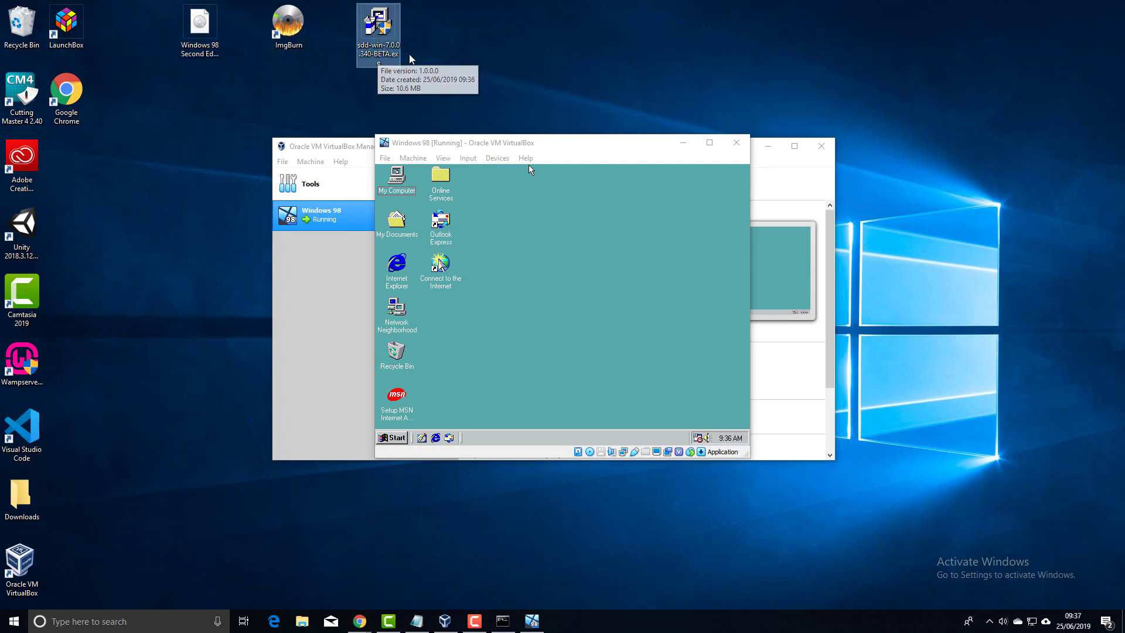
pyautogui.click(289, 22)
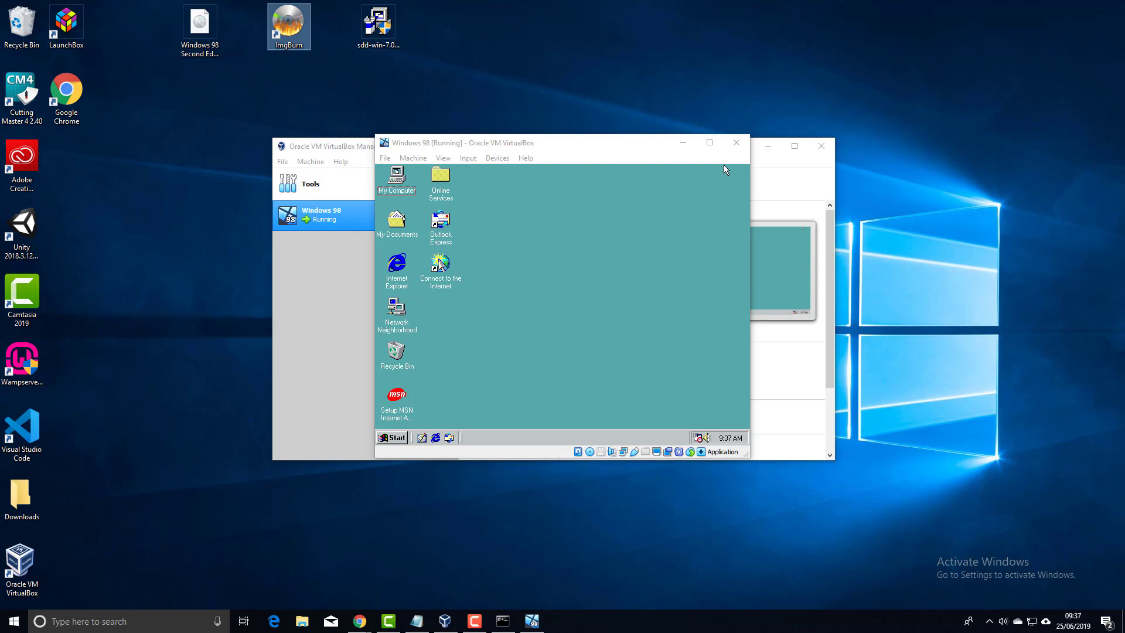
pyautogui.moveTo(1124, 41); pyautogui.dragTo(410, 1)
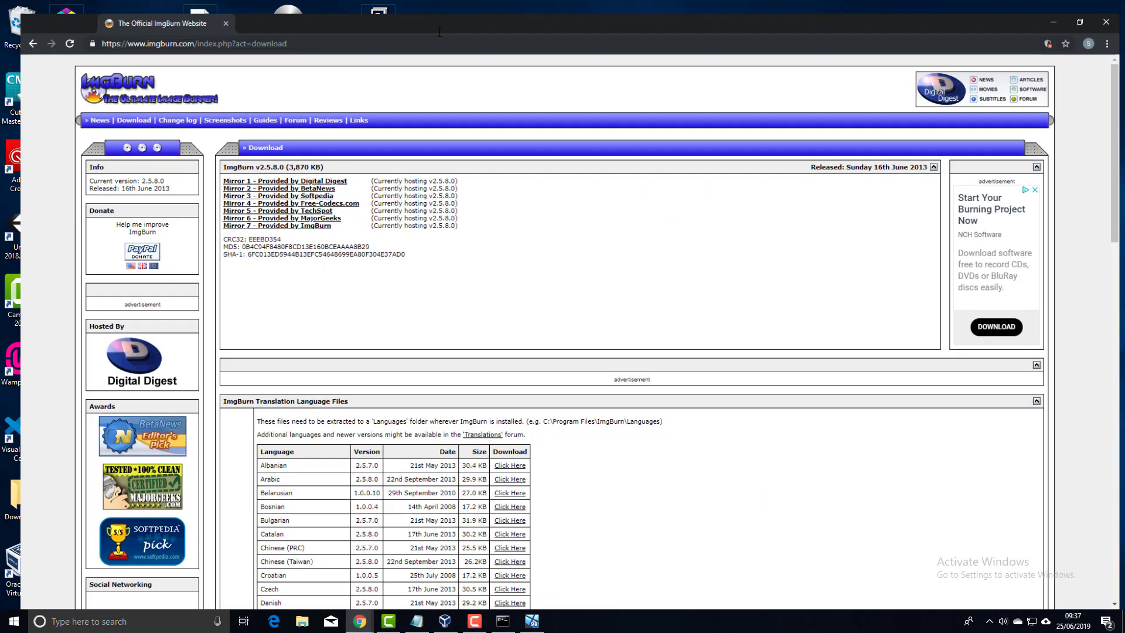
pyautogui.click(300, 31)
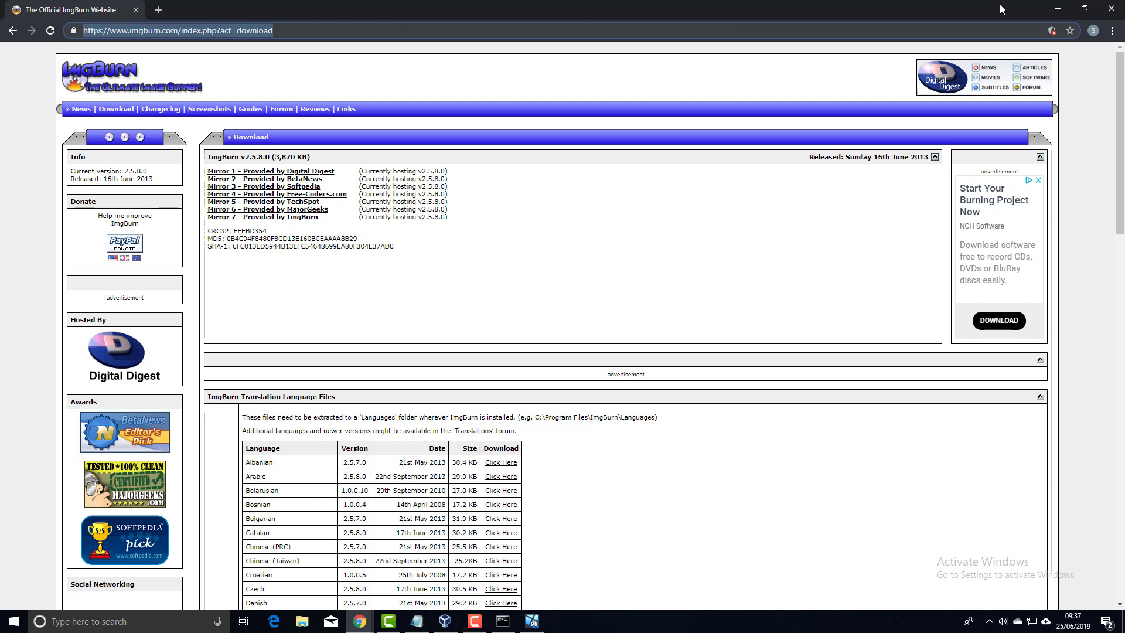
pyautogui.click(1057, 12)
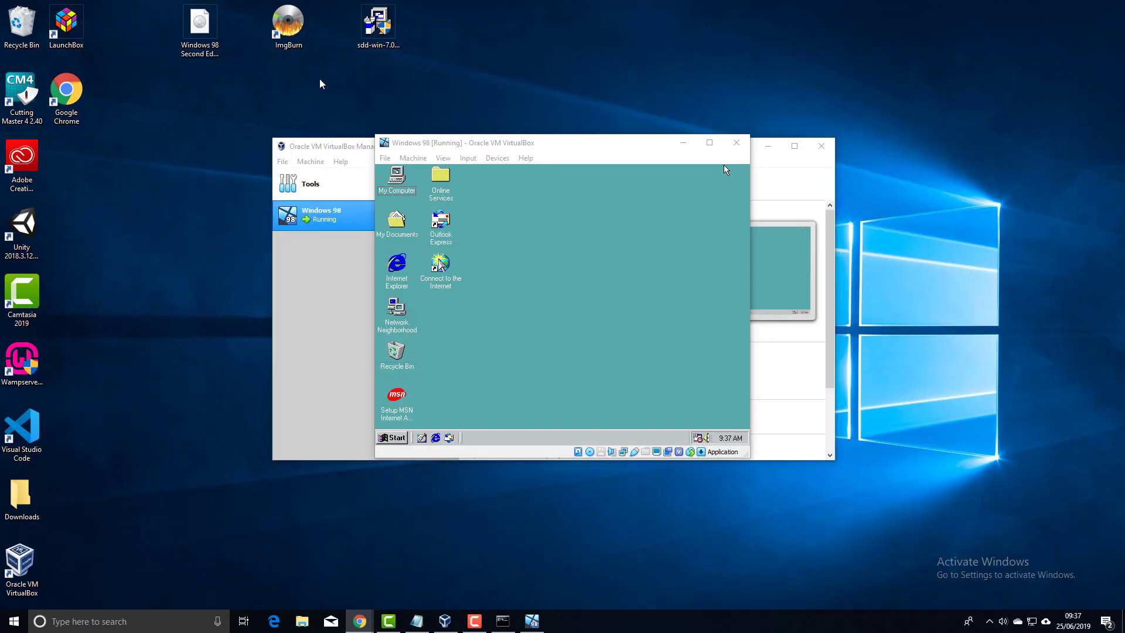
# Switch to ImgBurn, choose to create an image file from files/folders and add sdd-win-7.0.0.340-BETA.exe as the source
pyautogui.click(295, 24)
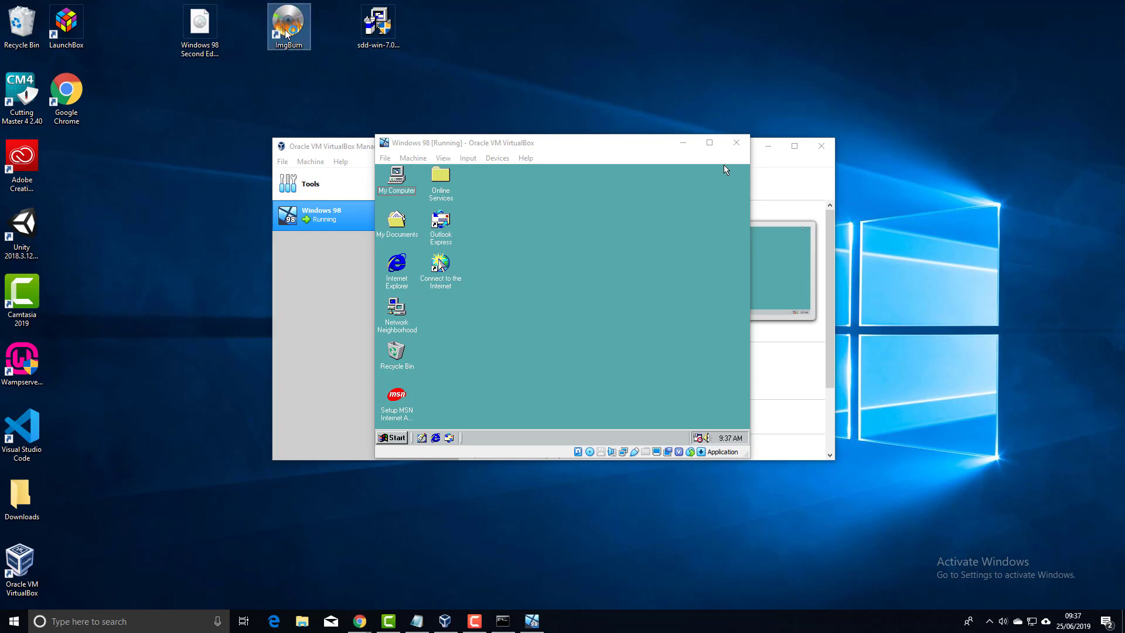
pyautogui.doubleClick(286, 33)
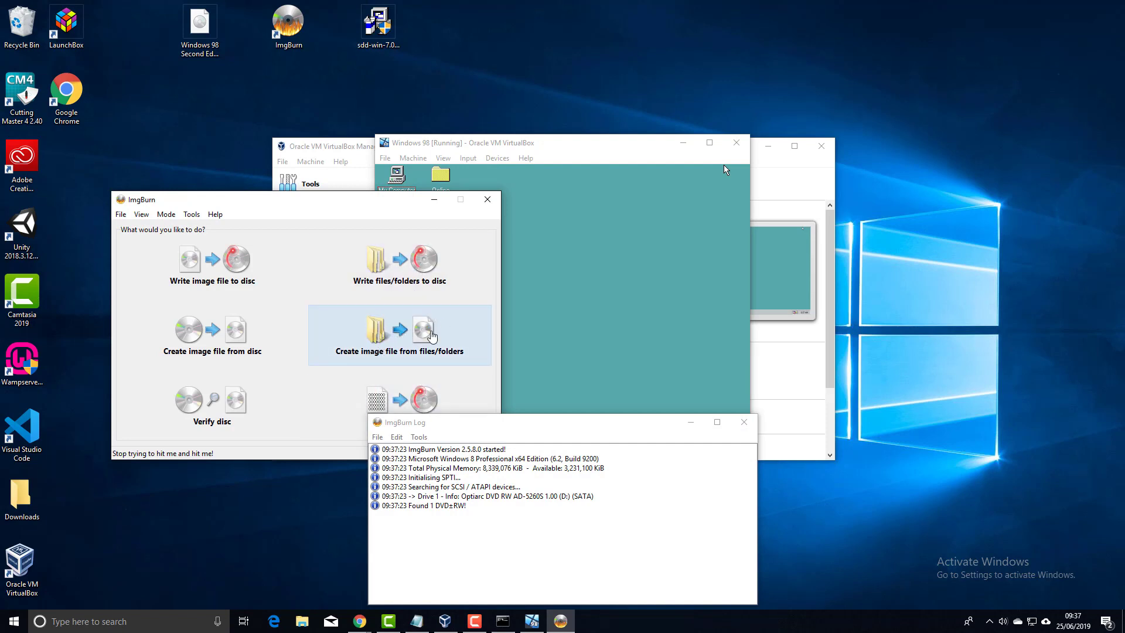
pyautogui.click(402, 331)
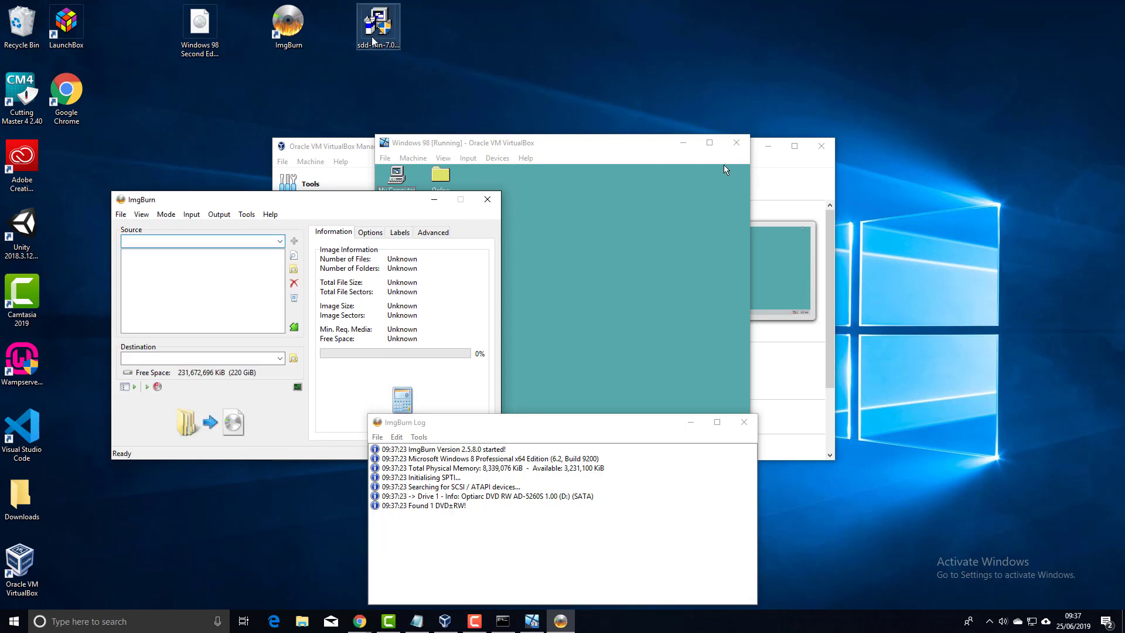
pyautogui.moveTo(373, 41); pyautogui.dragTo(188, 282)
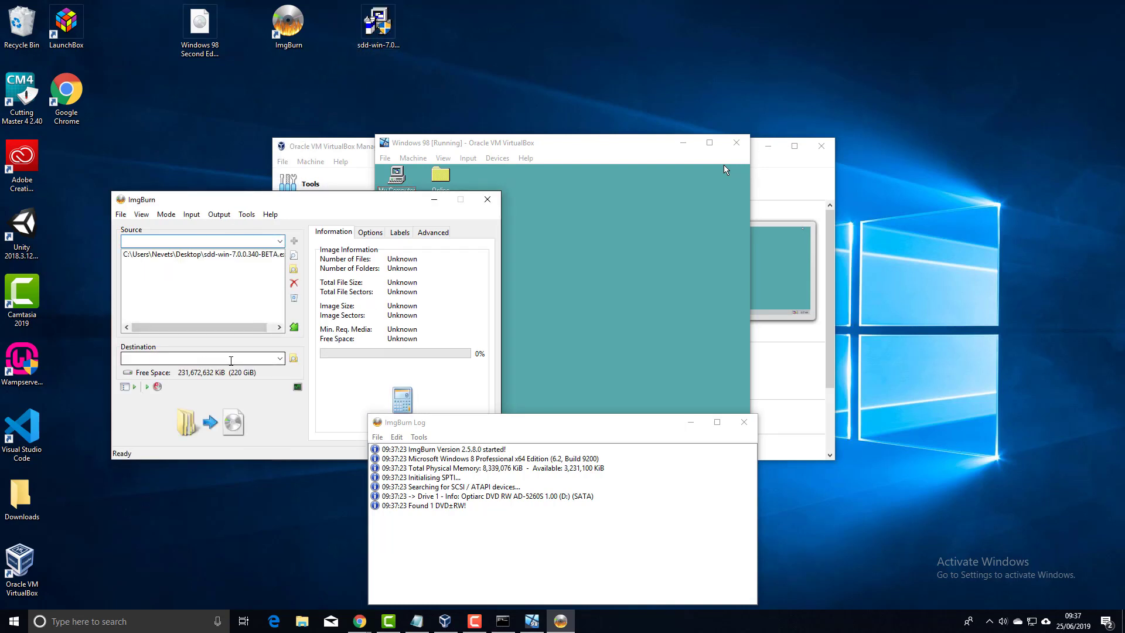
# Start building the image, saving it to the Desktop as sdd.iso
pyautogui.click(213, 428)
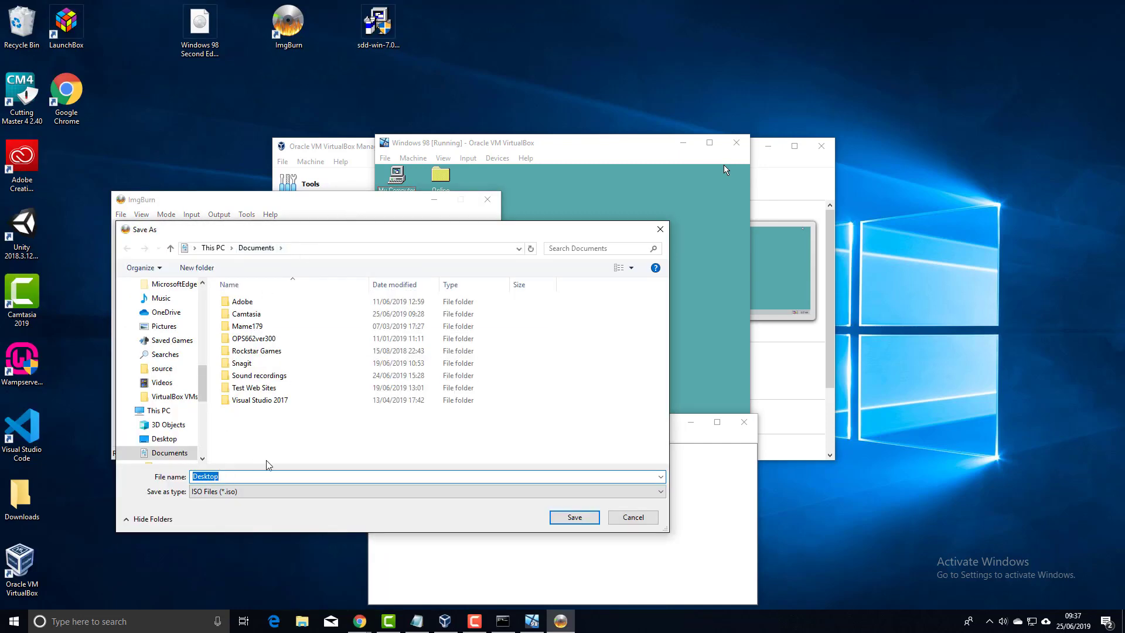
pyautogui.scroll(3, 158, 364)
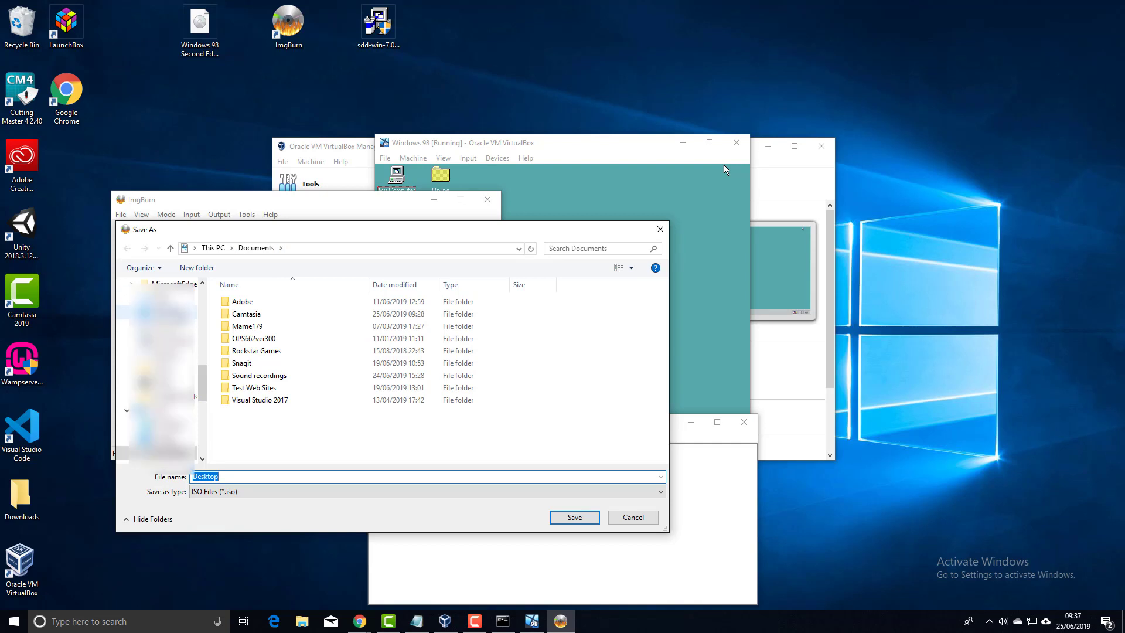
pyautogui.scroll(5, 176, 328)
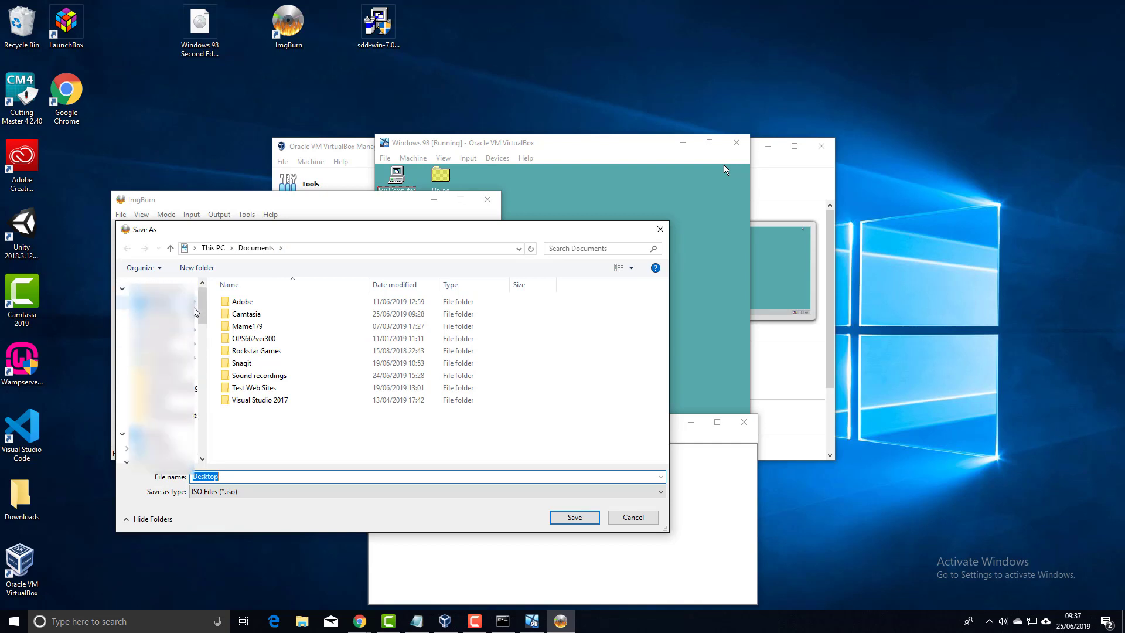
pyautogui.click(159, 303)
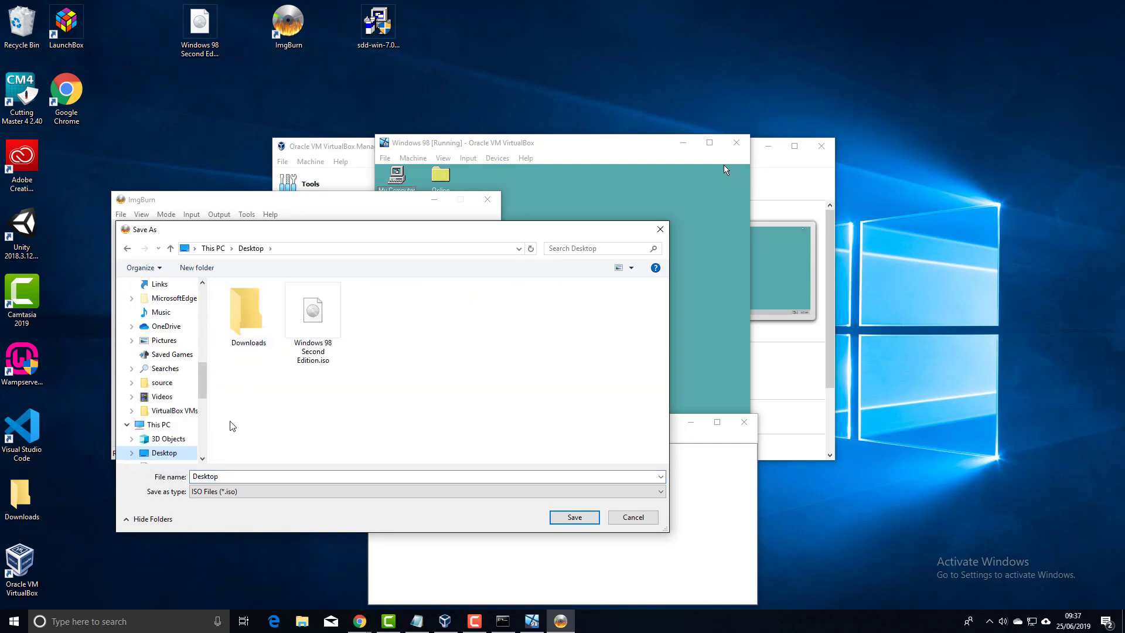
pyautogui.moveTo(228, 477); pyautogui.dragTo(168, 474)
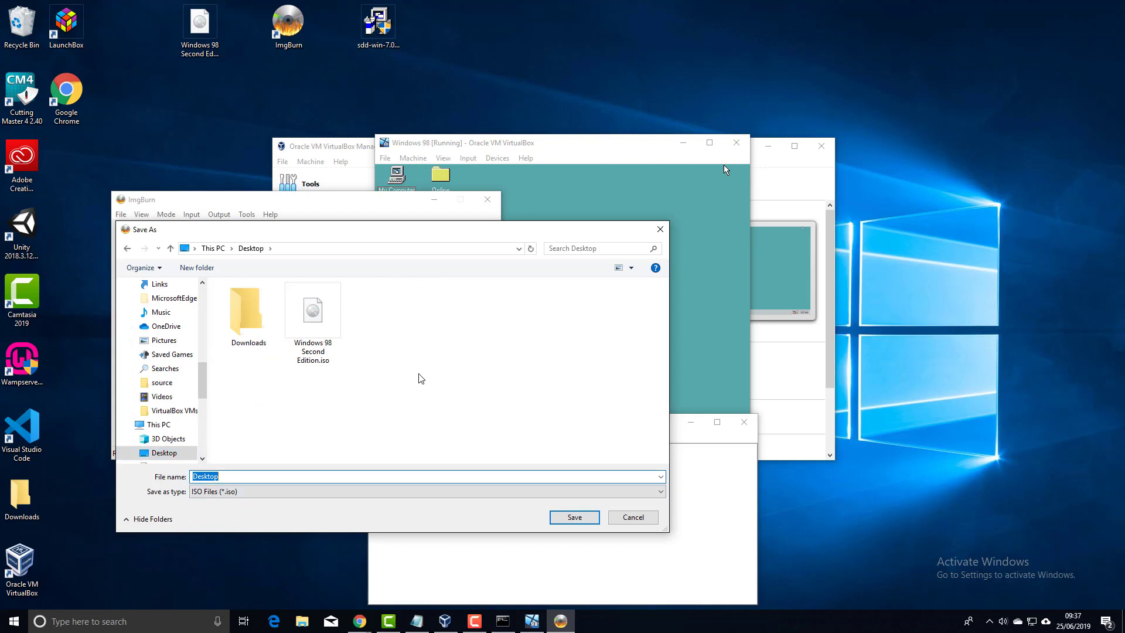
pyautogui.write('sdd')
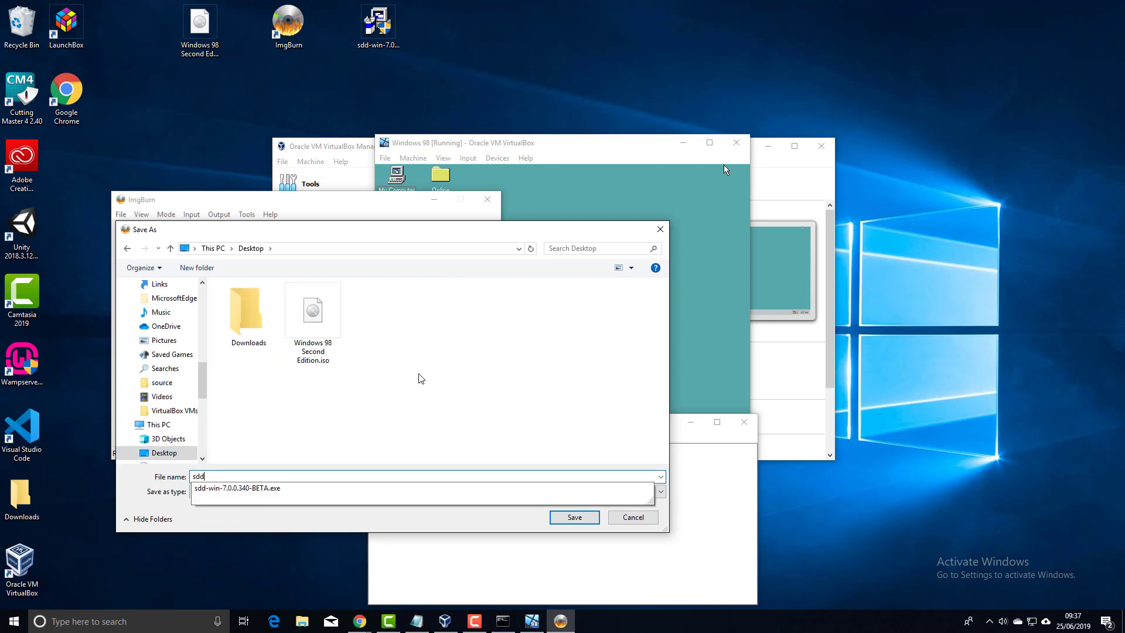
pyautogui.write('.iso')
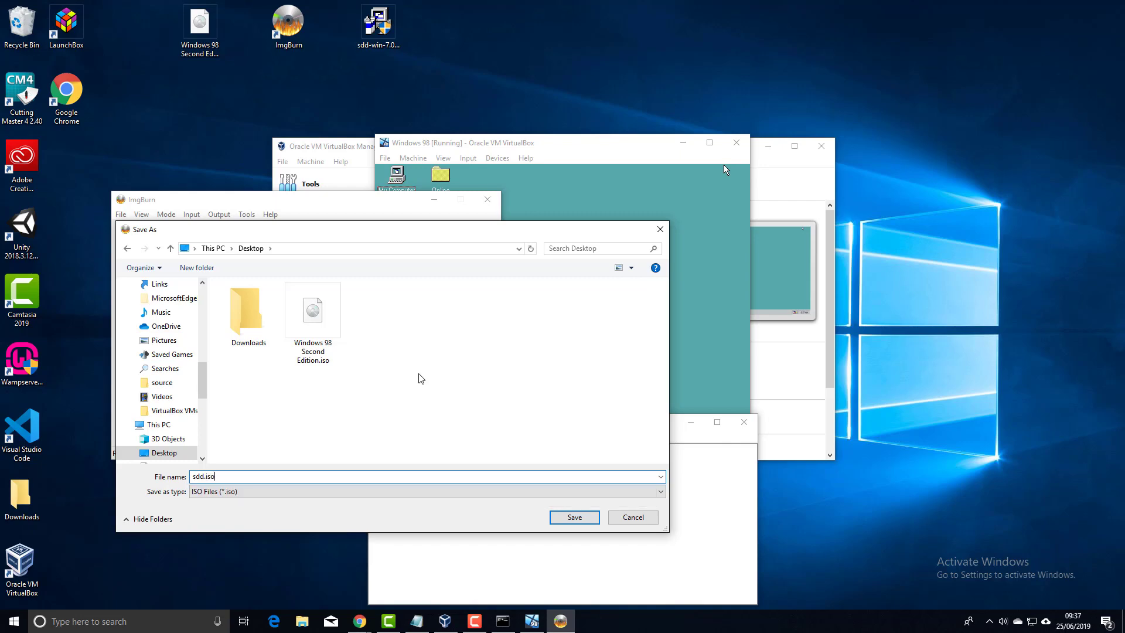
pyautogui.click(566, 518)
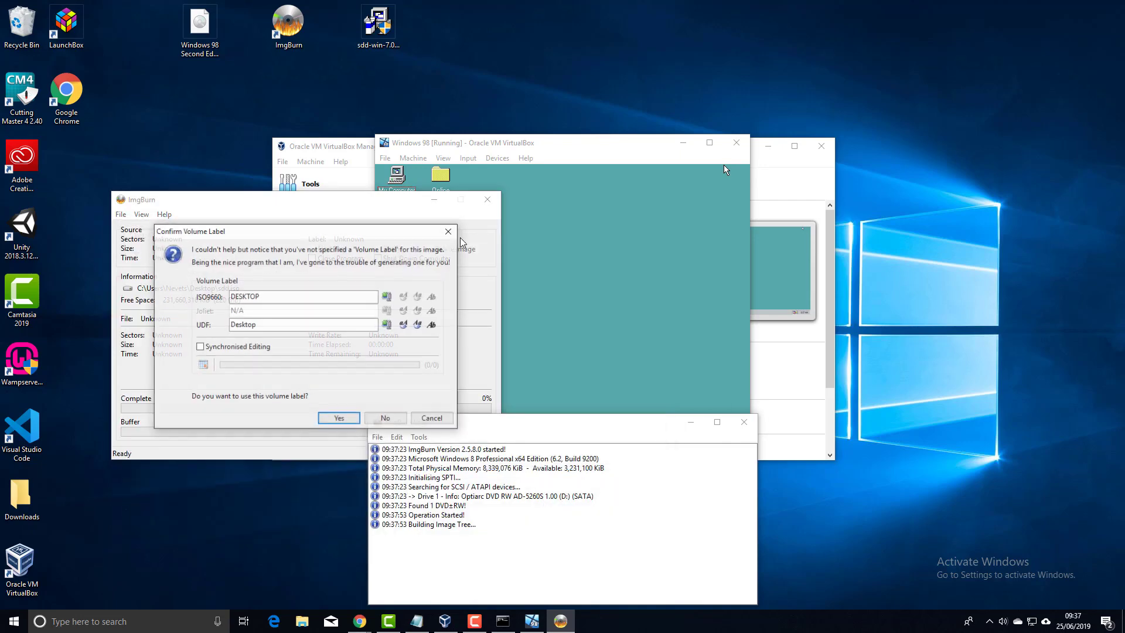
# Set the image's ISO9660 volume label to SDD and its UDF label to sdd, and proceed with writing the image
pyautogui.doubleClick(245, 296)
pyautogui.write('SDD')
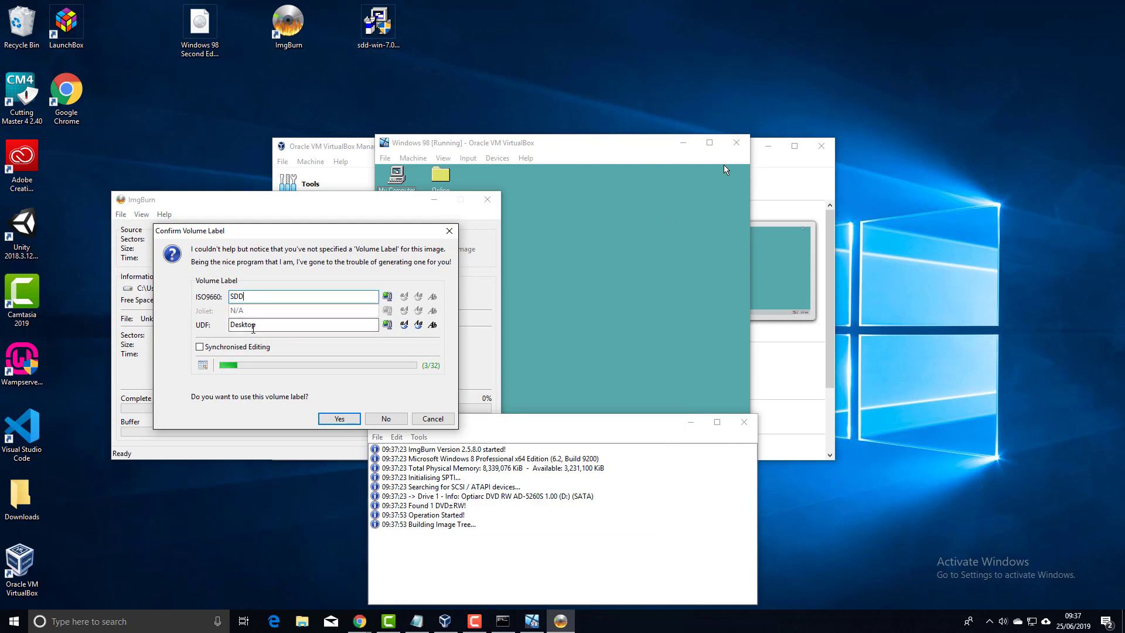
pyautogui.moveTo(257, 326); pyautogui.dragTo(195, 317)
pyautogui.write('sdd')
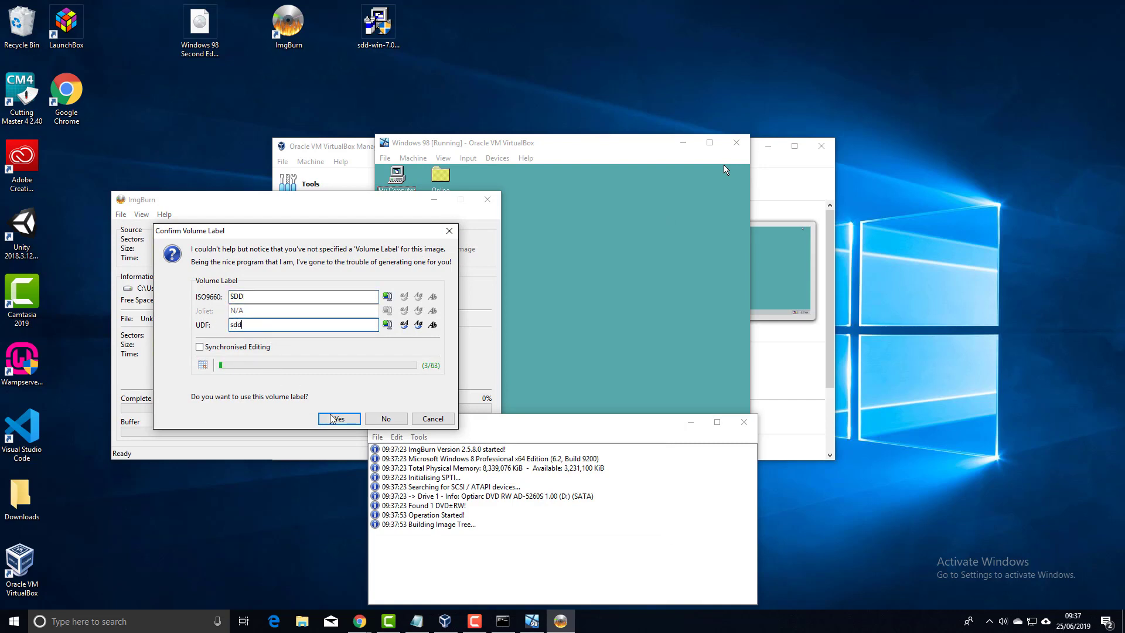
pyautogui.click(338, 419)
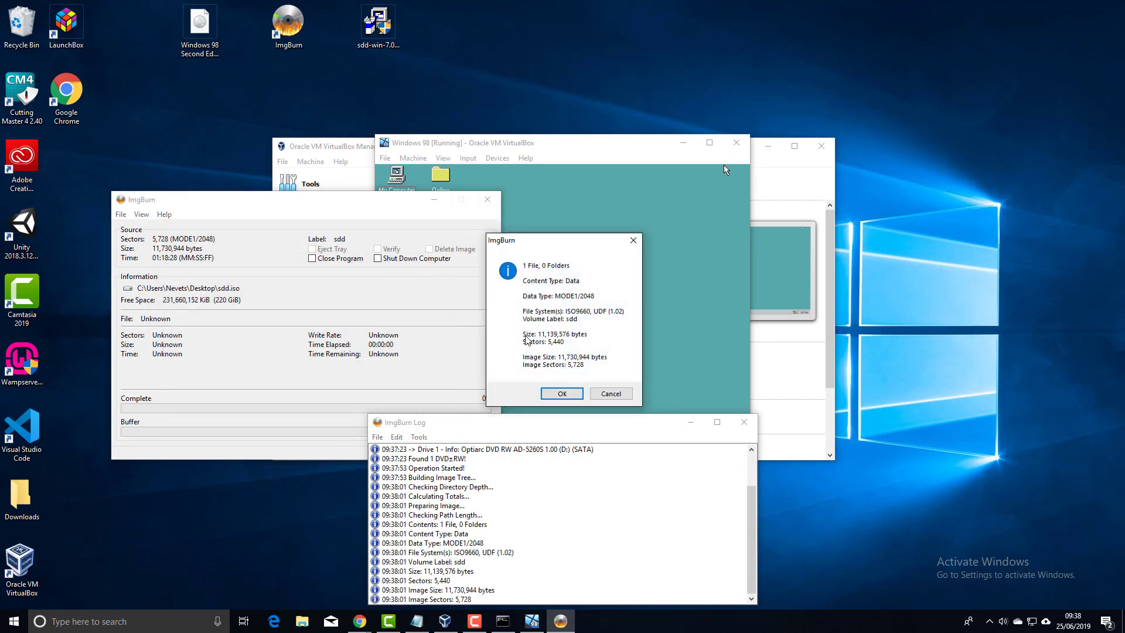
pyautogui.click(557, 395)
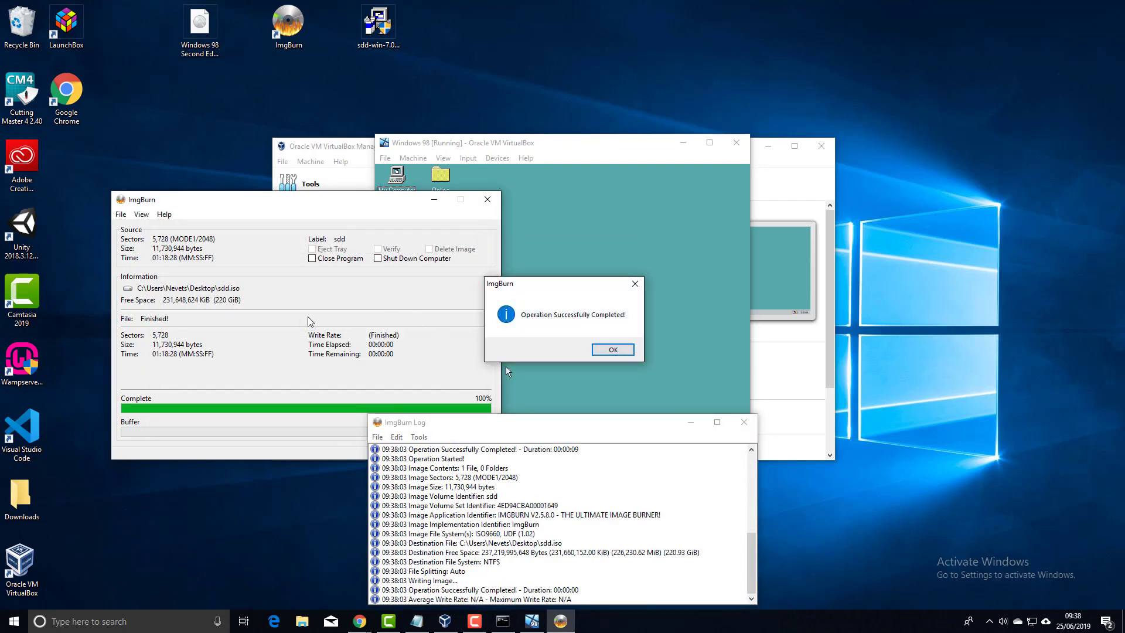
# Dismiss the completion message, close ImgBurn and move sdd.iso beside the SDD installer on the host desktop
pyautogui.click(594, 352)
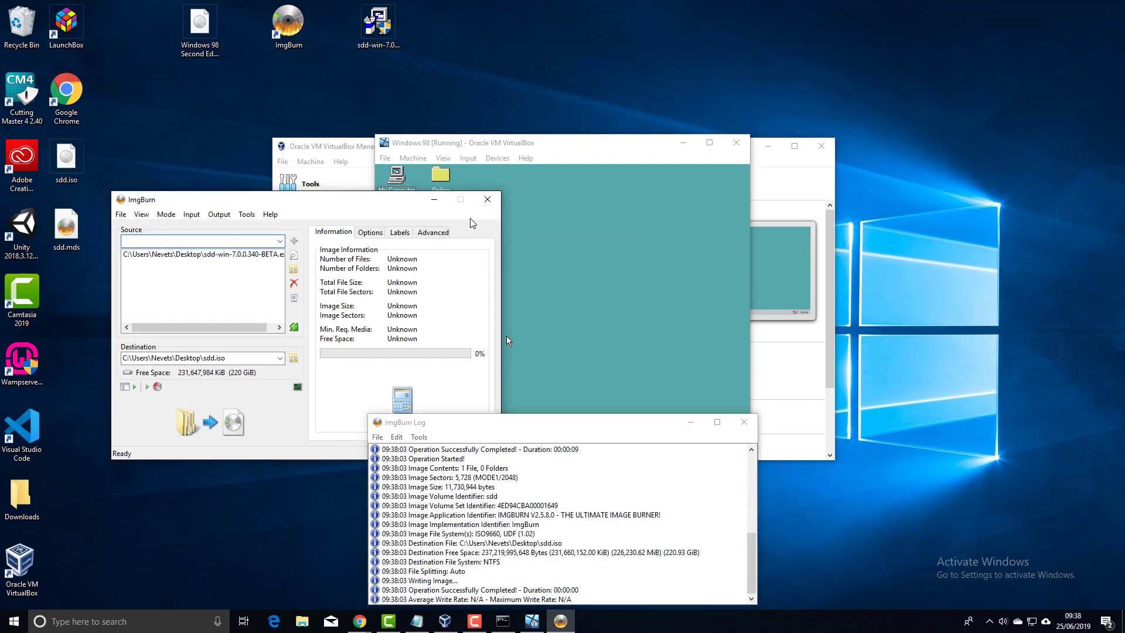
pyautogui.click(487, 201)
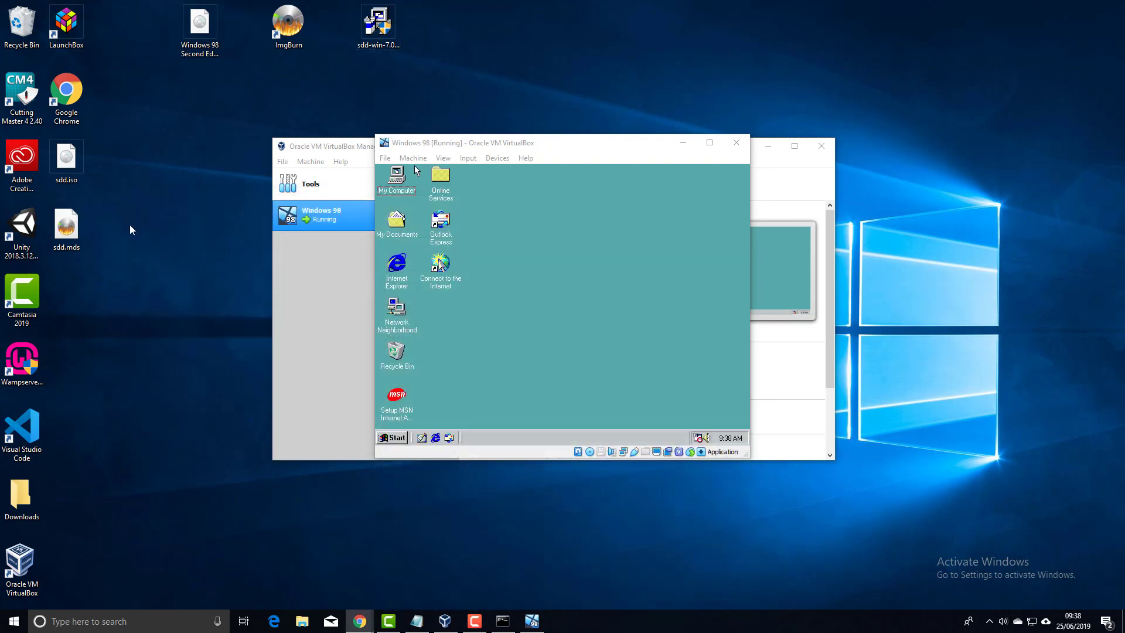
pyautogui.moveTo(67, 161); pyautogui.dragTo(463, 36)
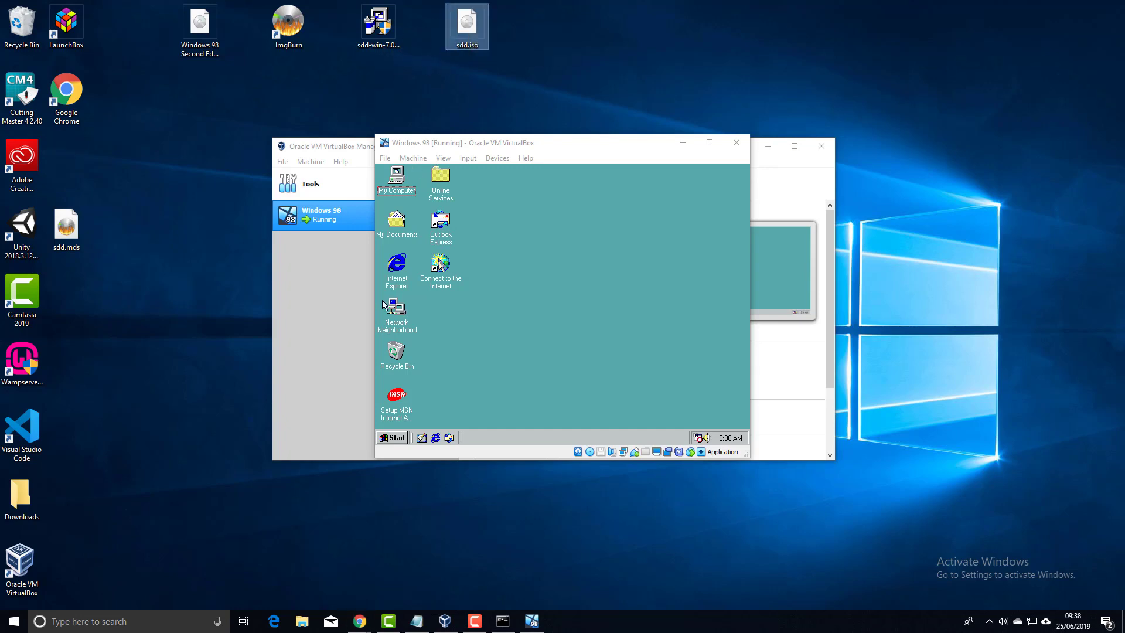
# Shut down the Windows 98 guest from within Windows
pyautogui.click(389, 438)
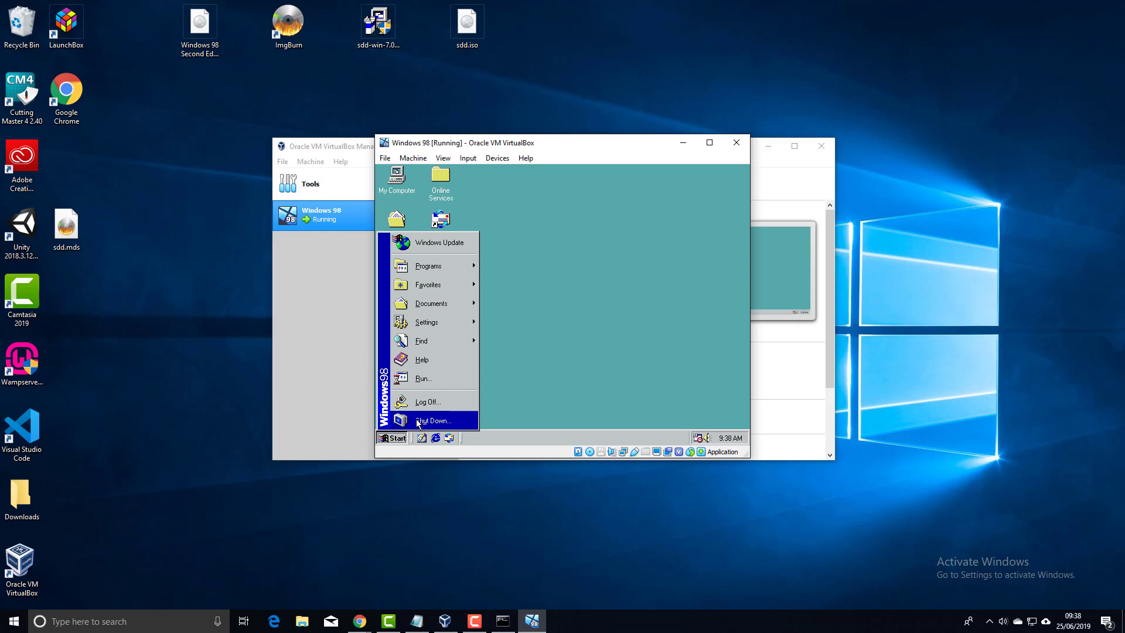
pyautogui.click(418, 422)
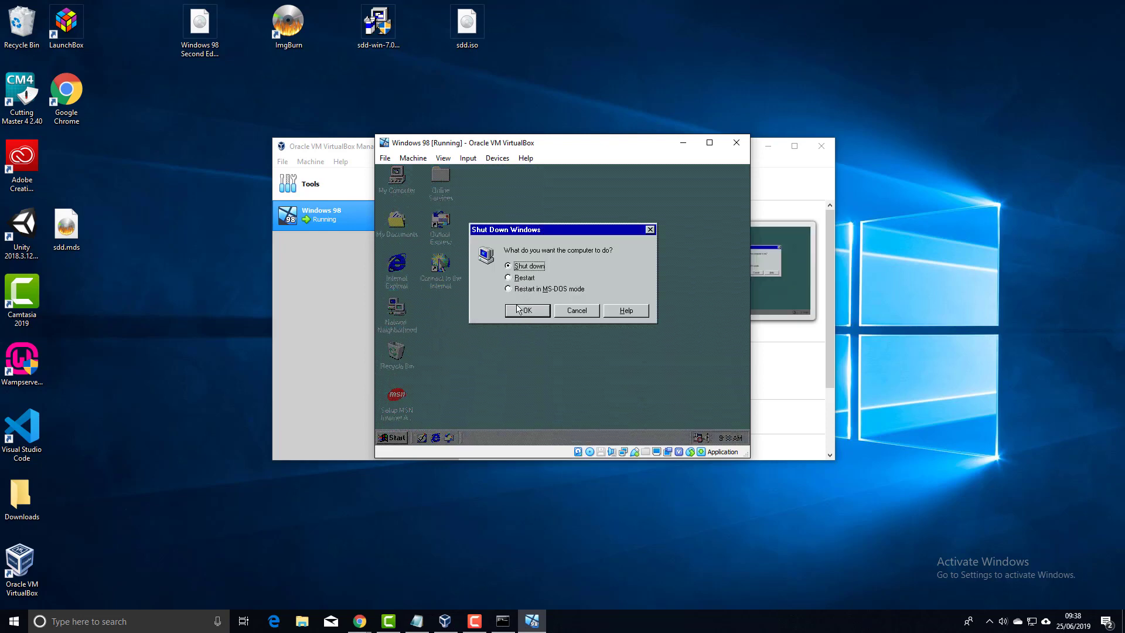
pyautogui.click(520, 310)
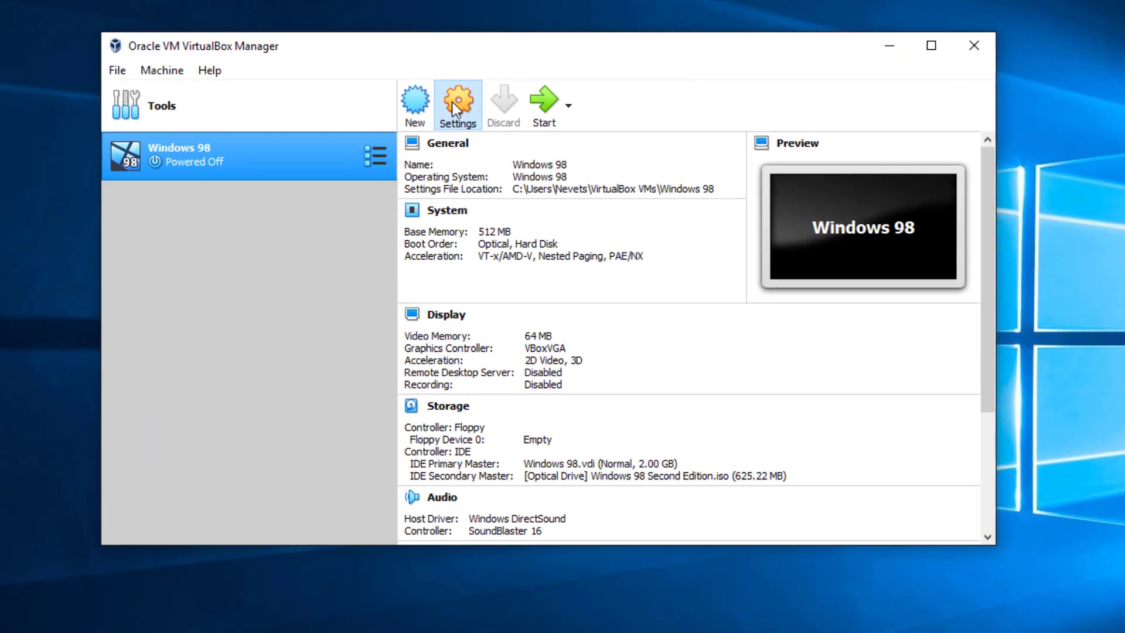
# In the Windows 98 machine's storage settings, replace Windows 98 Second Edition.iso in the optical drive with sdd.iso and save
pyautogui.click(495, 181)
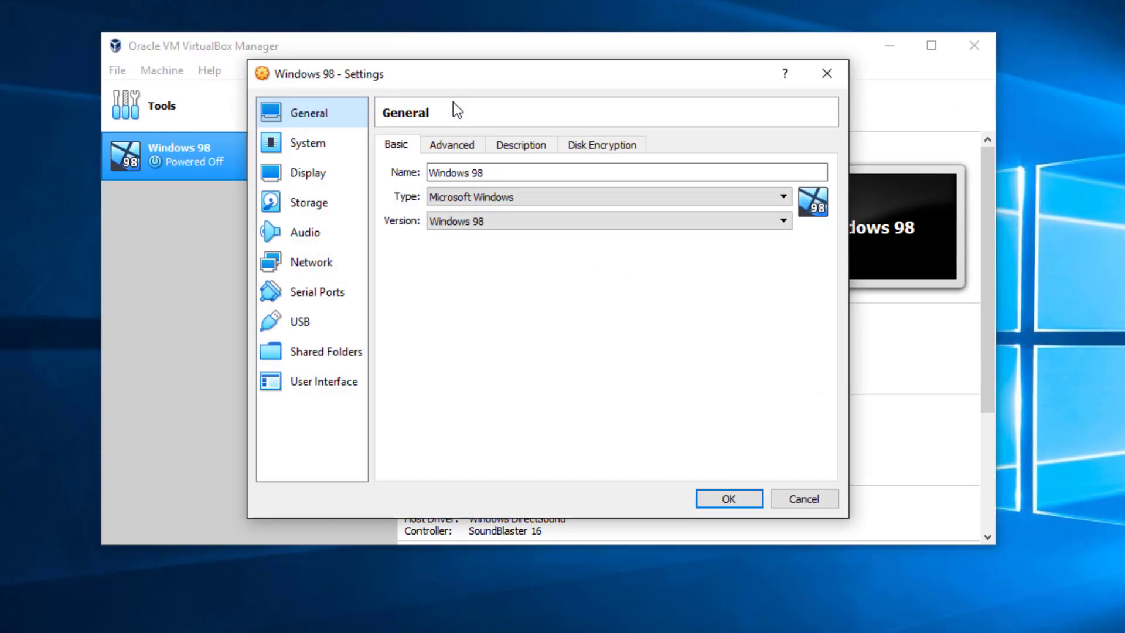
pyautogui.click(306, 201)
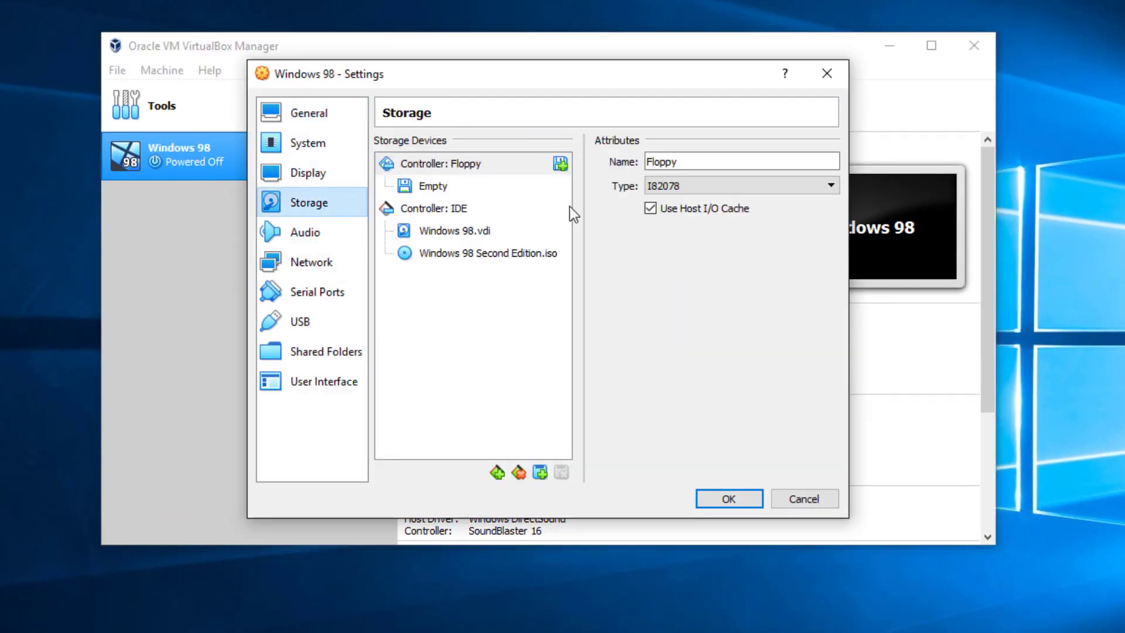
pyautogui.click(418, 256)
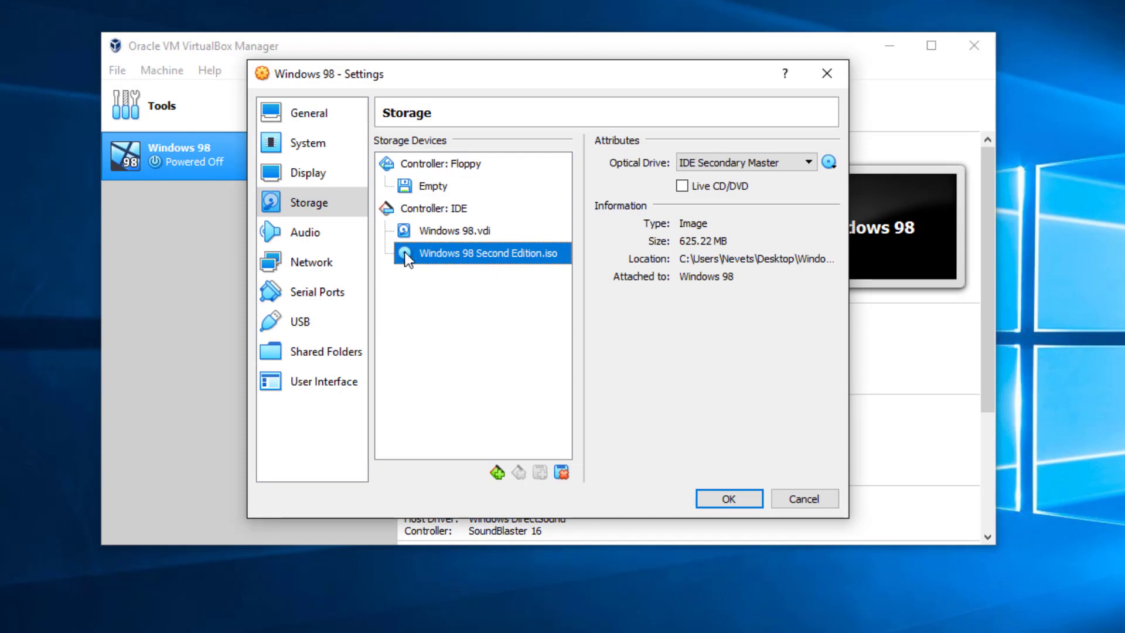
pyautogui.click(829, 164)
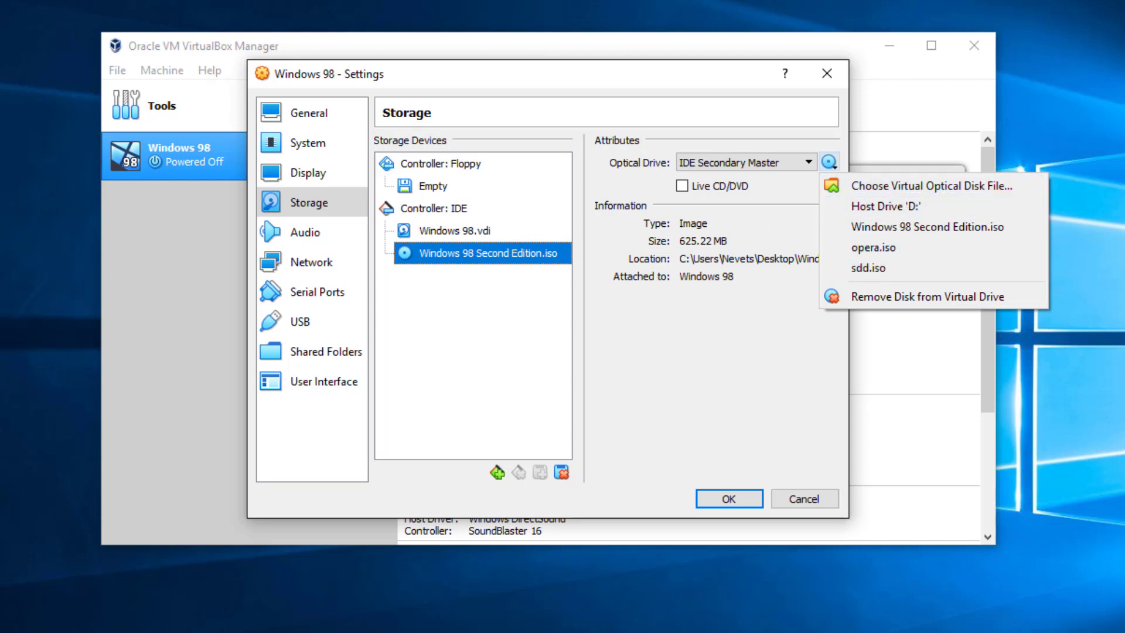
pyautogui.click(866, 268)
pyautogui.click(713, 500)
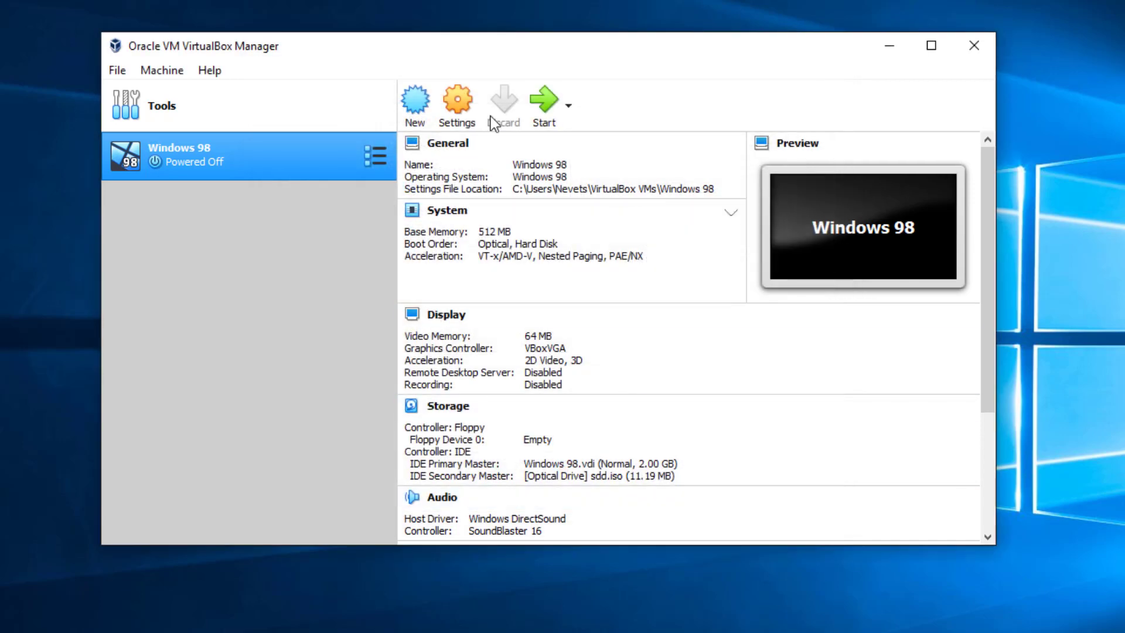
# Start the Windows 98 virtual machine, dismiss the keyboard capture notice and cancel the network password prompt
pyautogui.click(553, 95)
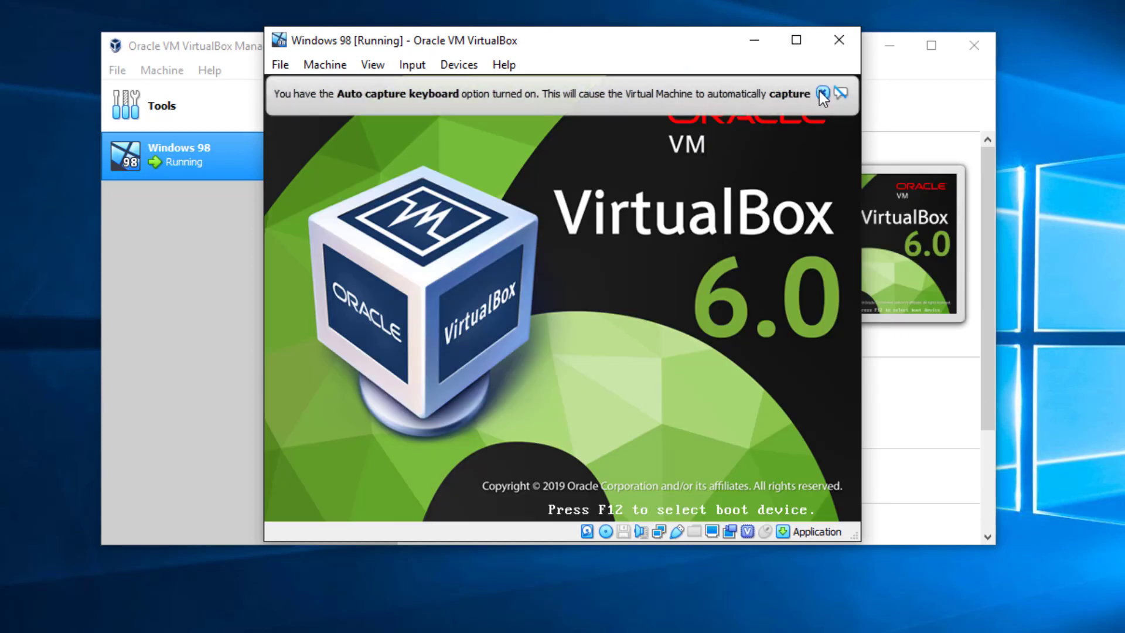
pyautogui.click(823, 94)
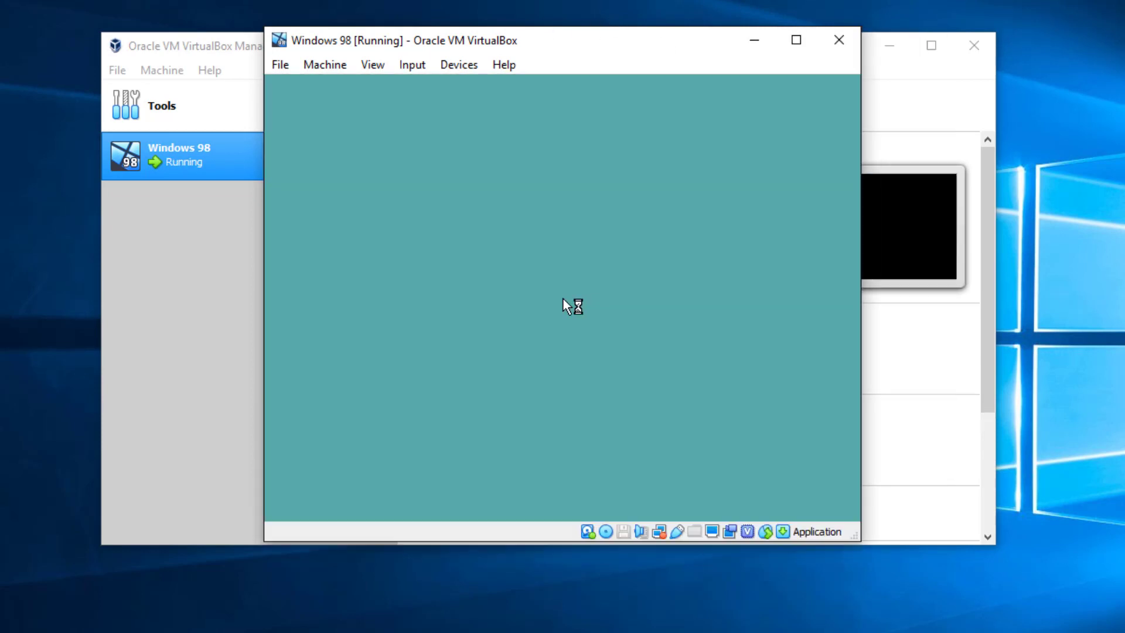
pyautogui.click(745, 216)
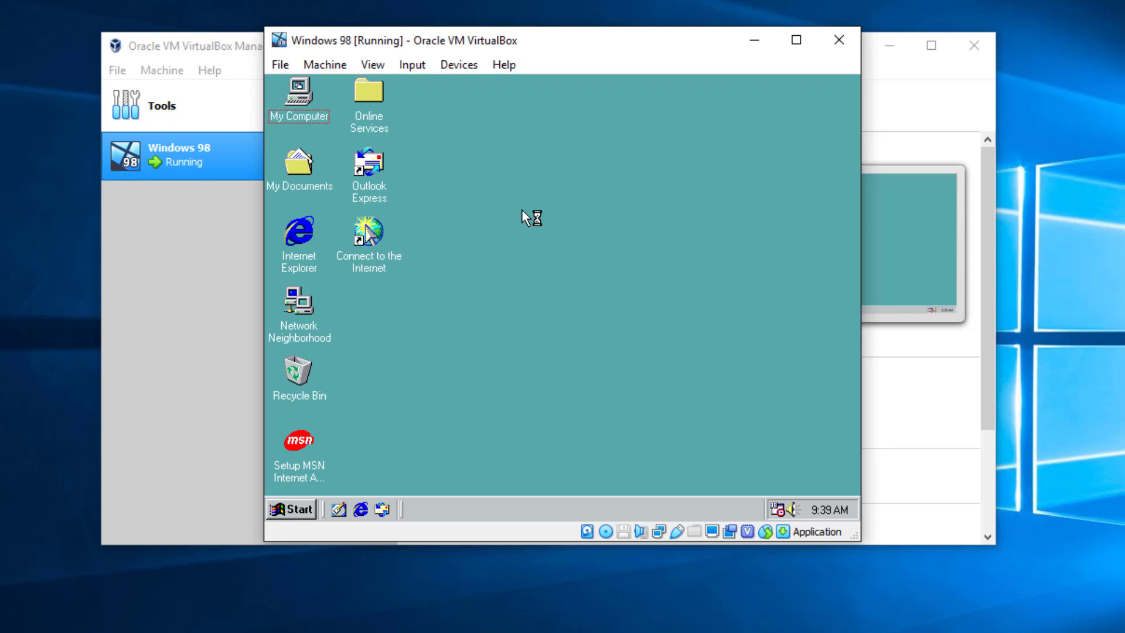
# Open the sdd (D:) CD drive in My Computer and launch the sdd-win-7.0.0.340-BETA installer
pyautogui.doubleClick(300, 94)
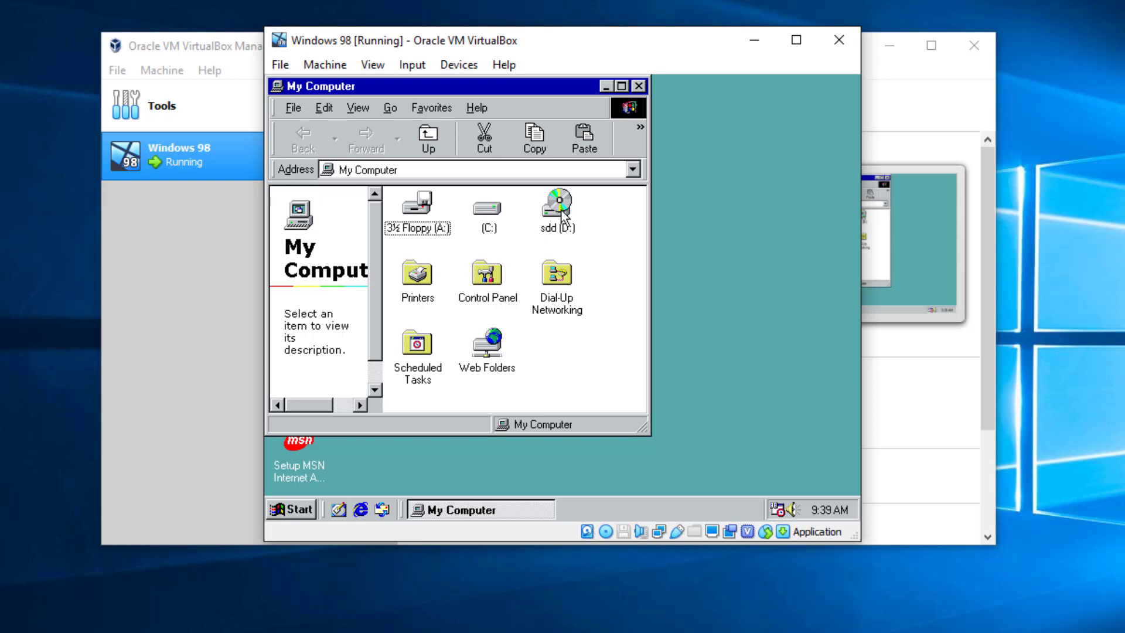
pyautogui.doubleClick(561, 214)
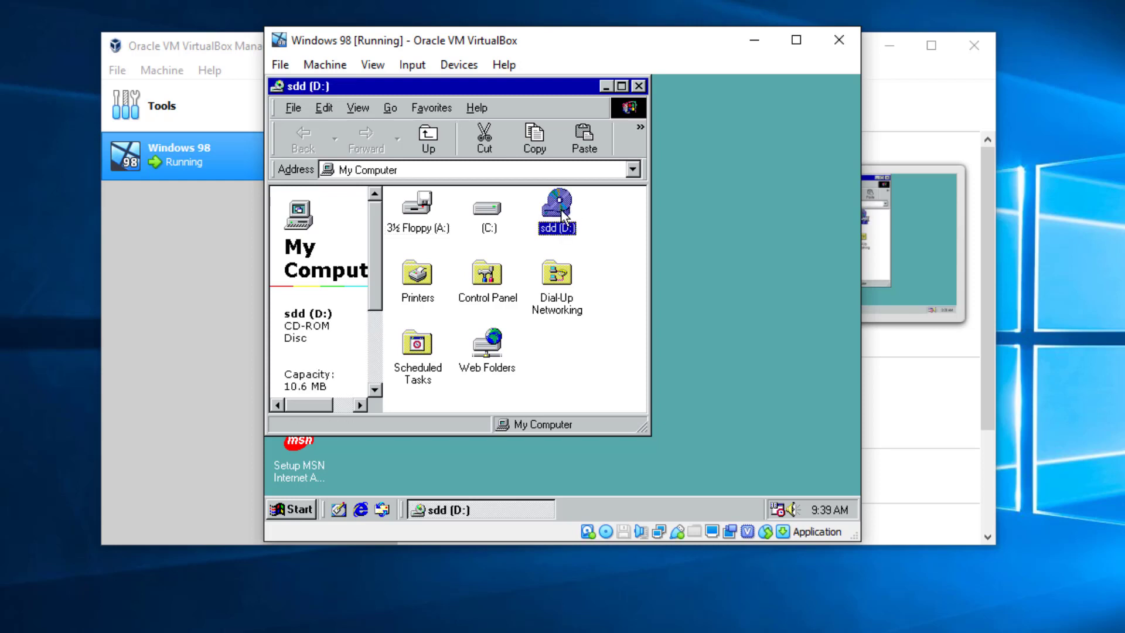
pyautogui.doubleClick(414, 211)
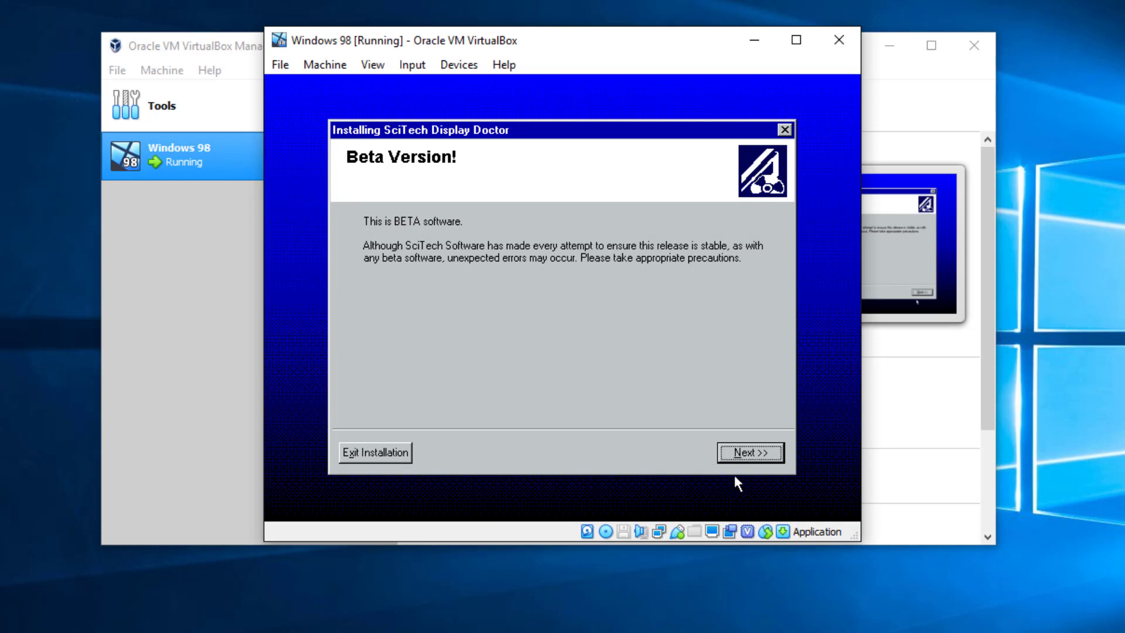
# Accept the SciTech Display Doctor license agreement, keep Express Installation and run the installation
pyautogui.click(743, 457)
pyautogui.click(744, 461)
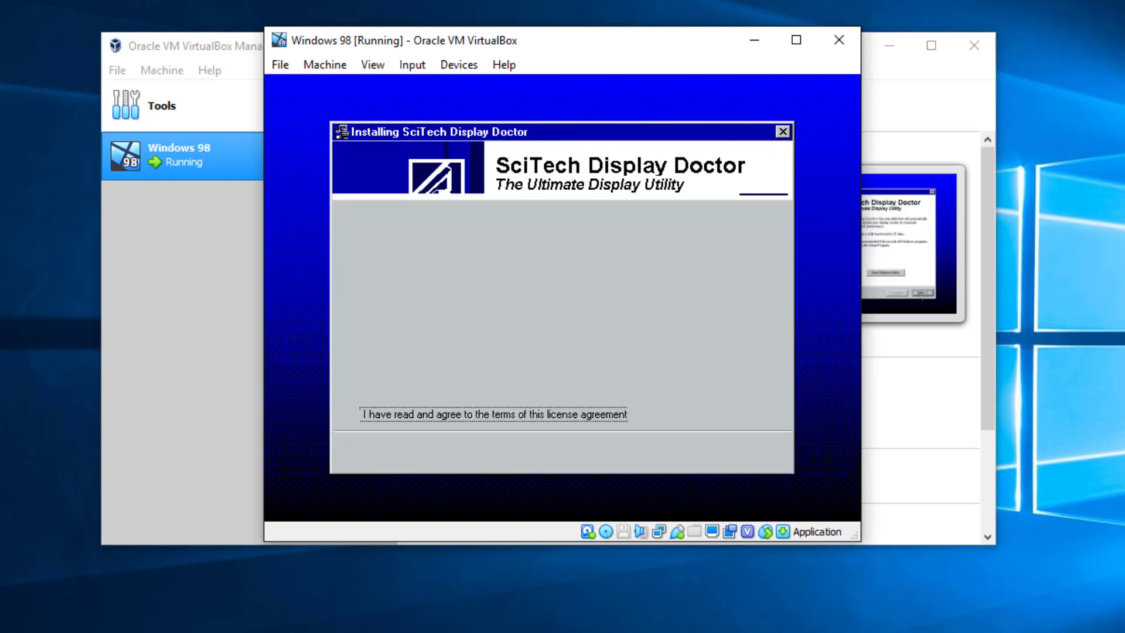
pyautogui.click(495, 413)
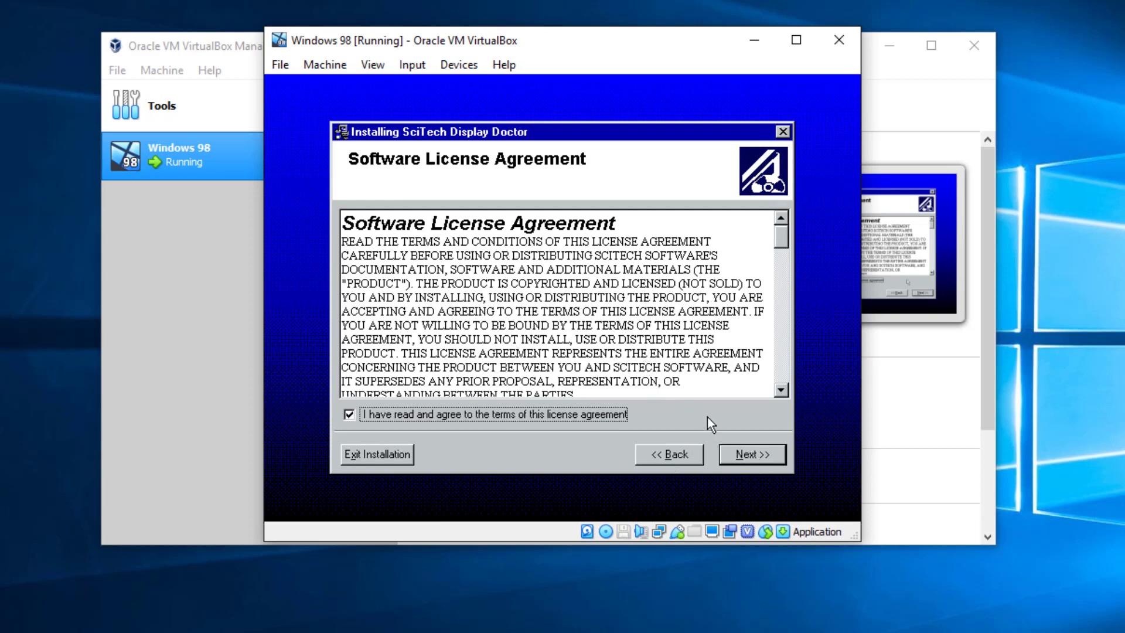
pyautogui.click(755, 456)
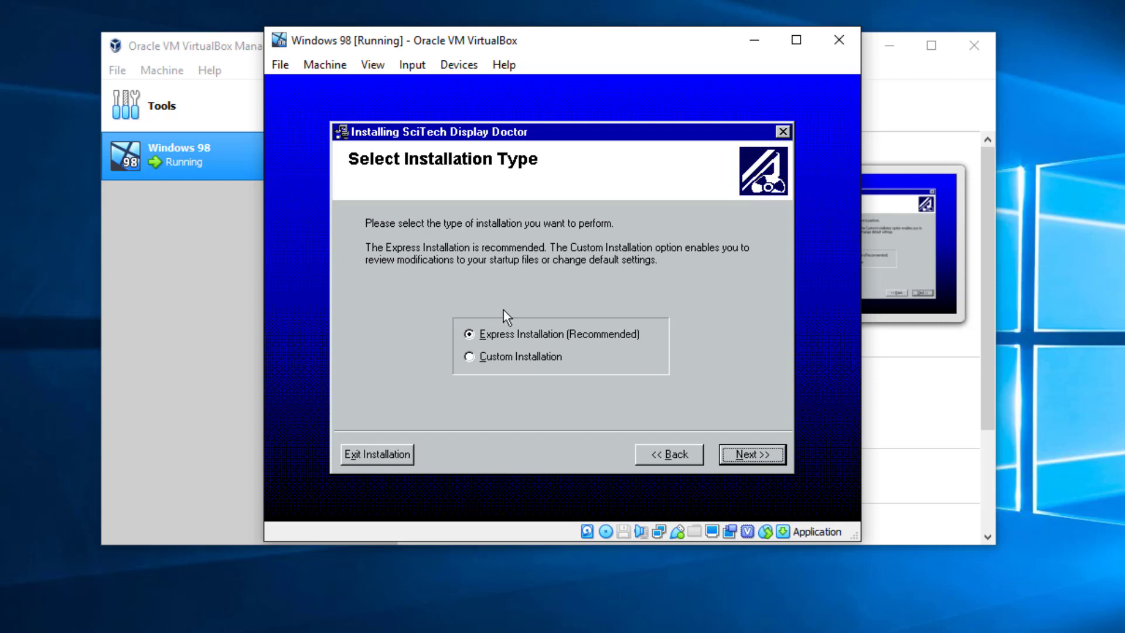
pyautogui.click(748, 452)
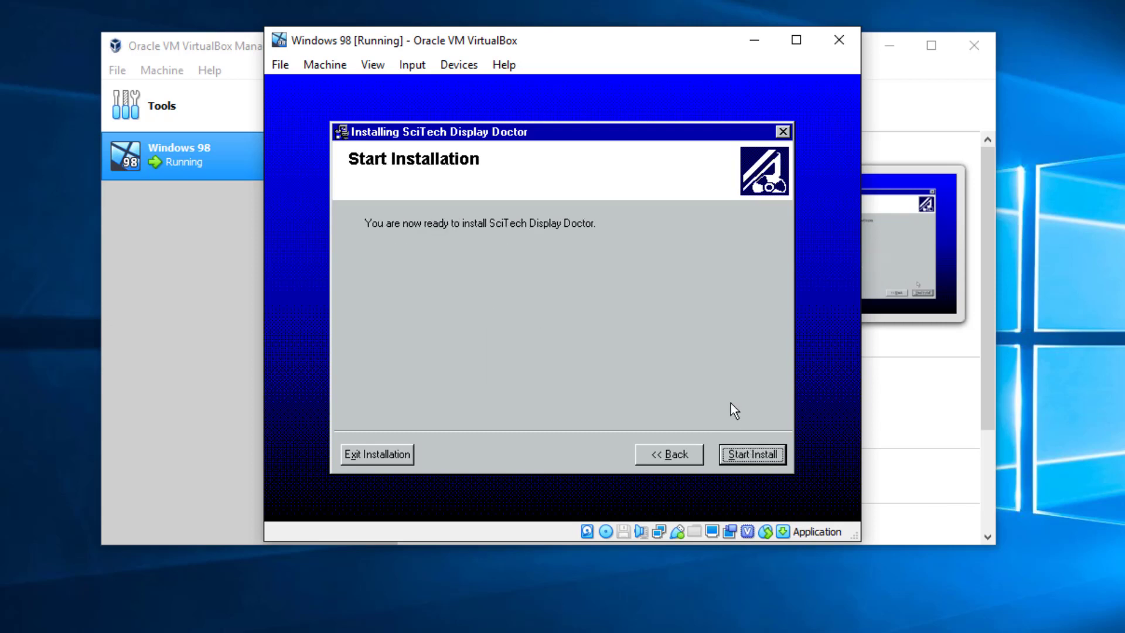
pyautogui.click(748, 452)
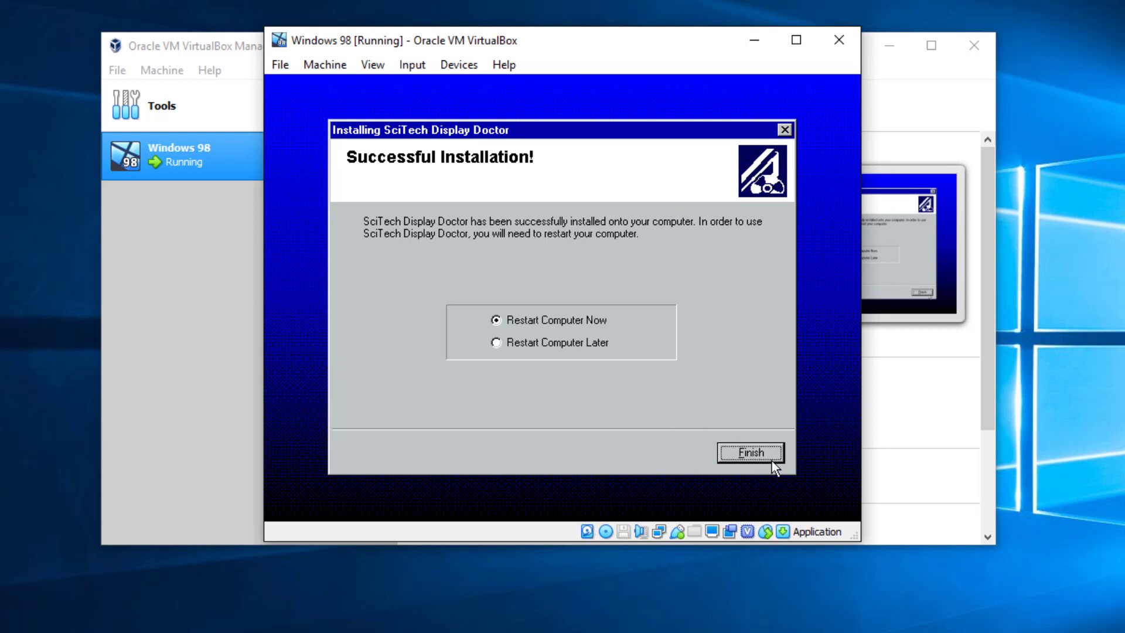
# Finish the installer with Restart Computer Now, cancel the network password prompt after the reboot and close the D: window
pyautogui.click(753, 454)
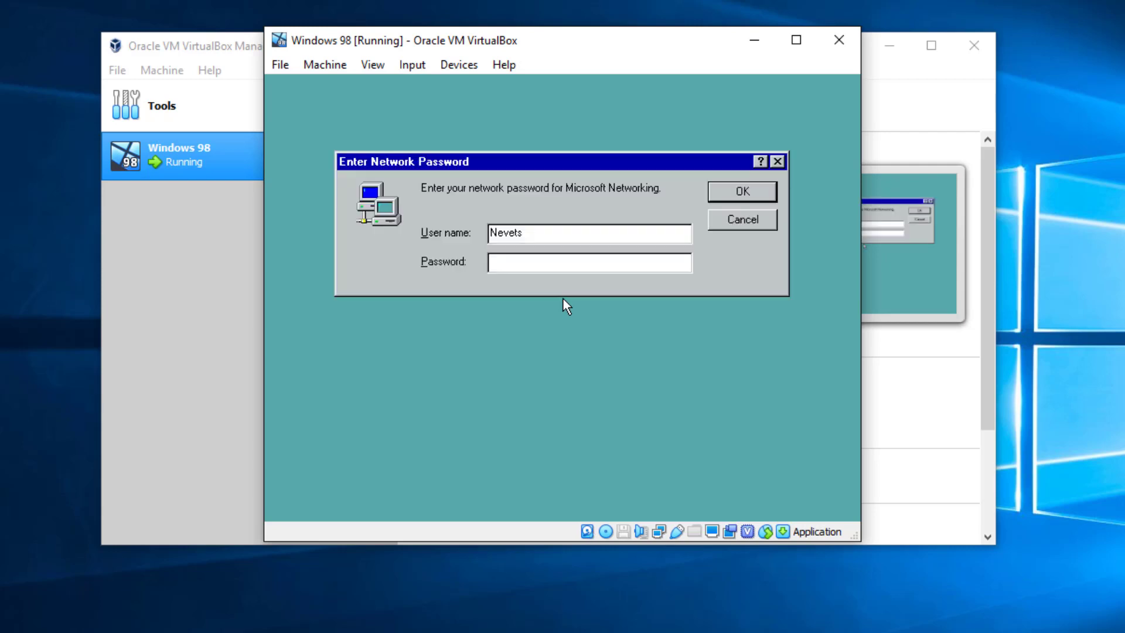
pyautogui.click(742, 221)
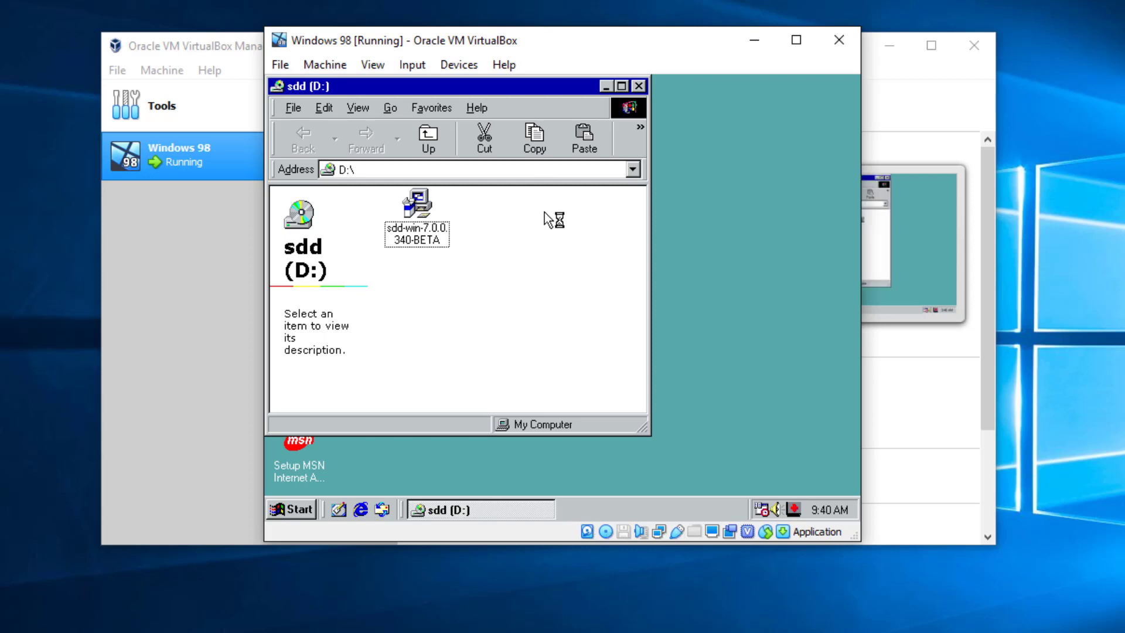
pyautogui.click(640, 86)
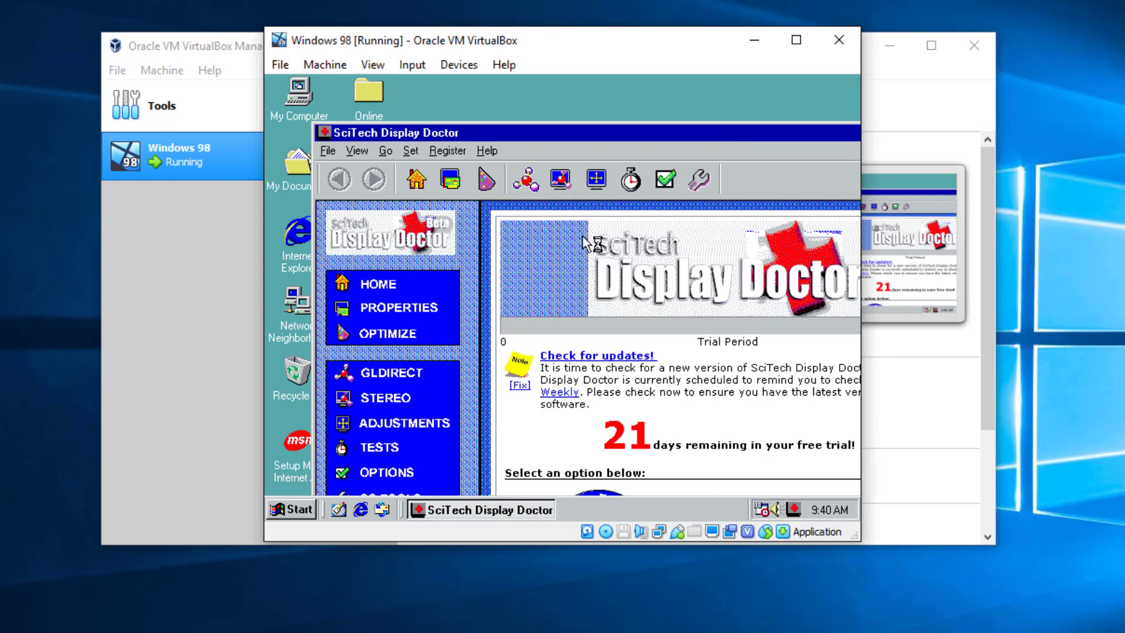
# Set the monitor model to the standard Super VGA 1024x768 in SciTech Display Doctor, apply it and return to the home page
pyautogui.click(375, 287)
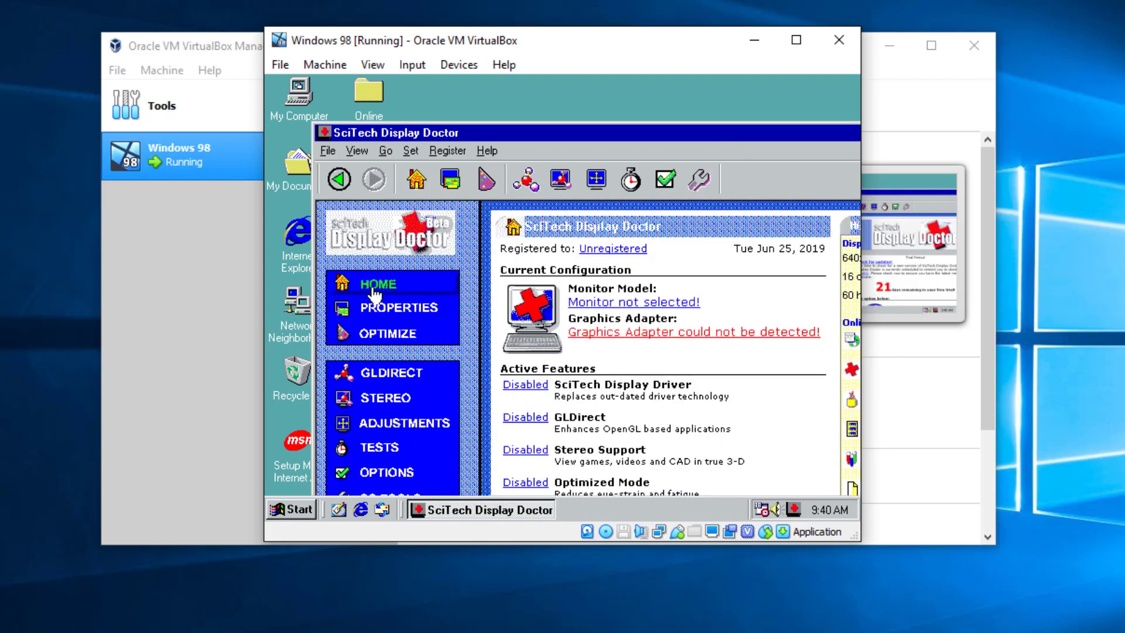
pyautogui.click(622, 304)
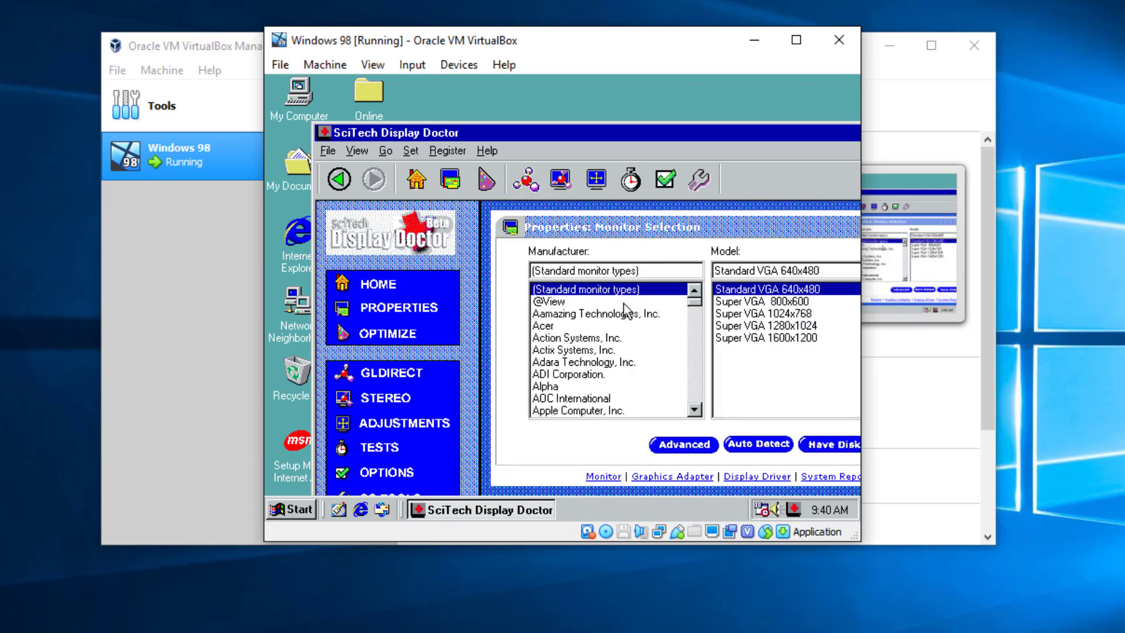
pyautogui.click(748, 316)
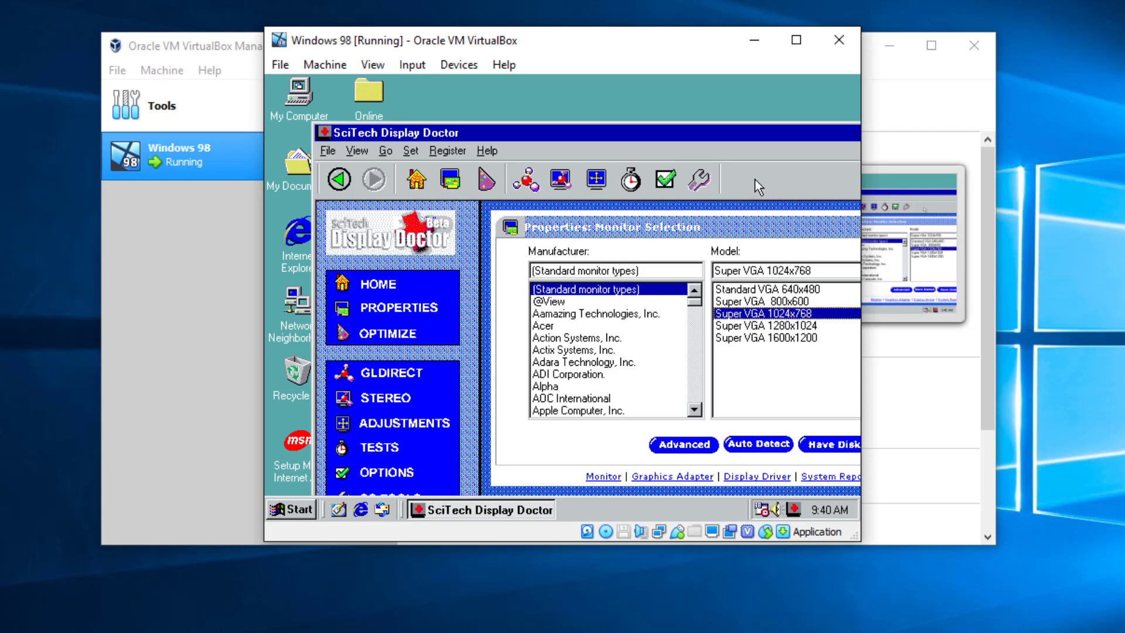
pyautogui.moveTo(749, 132); pyautogui.dragTo(639, 121)
pyautogui.click(789, 434)
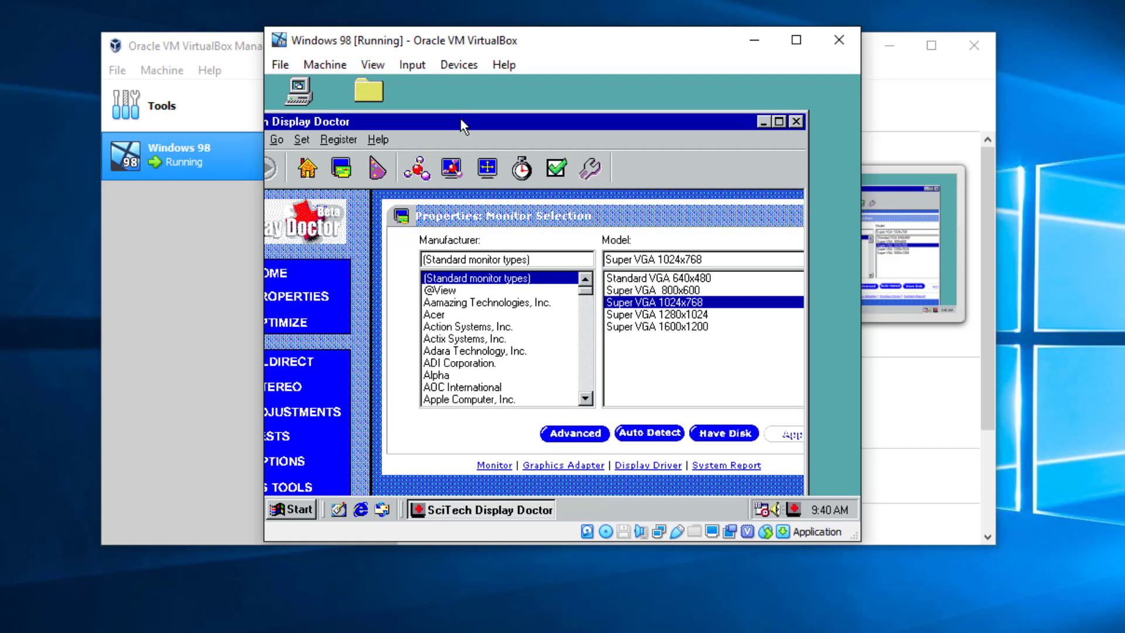
pyautogui.moveTo(460, 119); pyautogui.dragTo(616, 110)
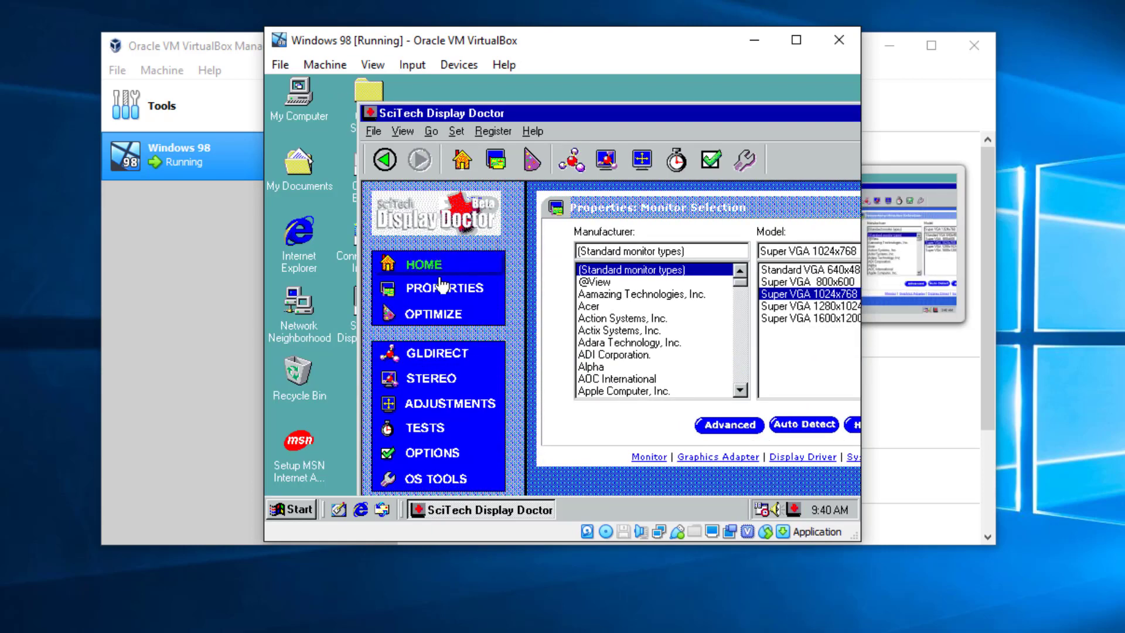
pyautogui.click(416, 263)
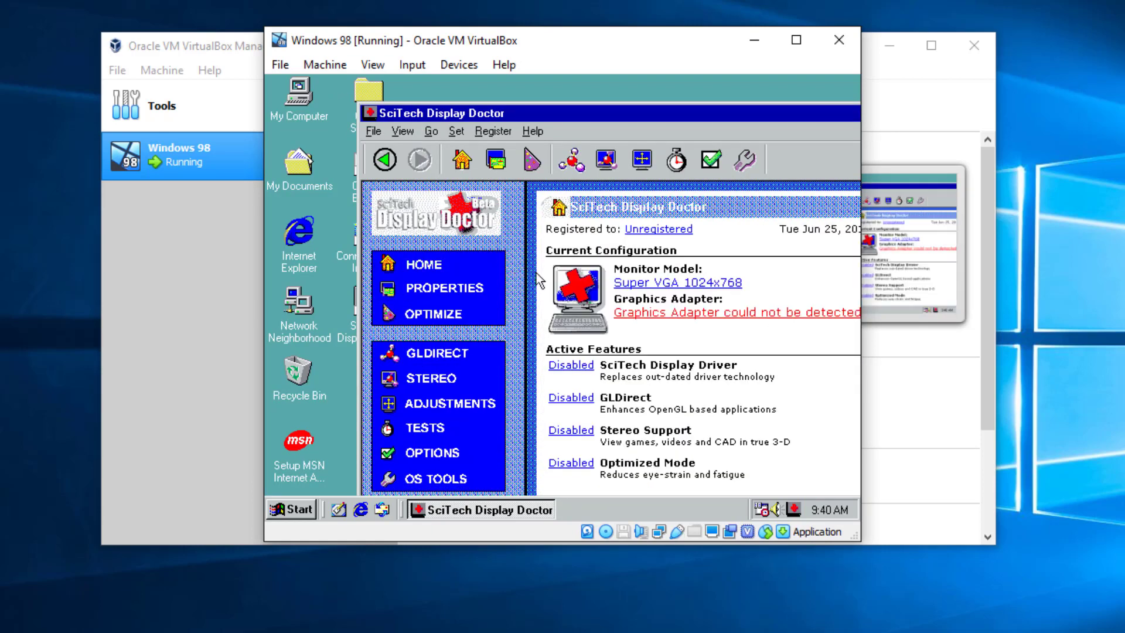
# Change the active display driver to SciTech Nucleus Driver in the graphics adapter's driver properties, apply it and restart the system
pyautogui.click(655, 319)
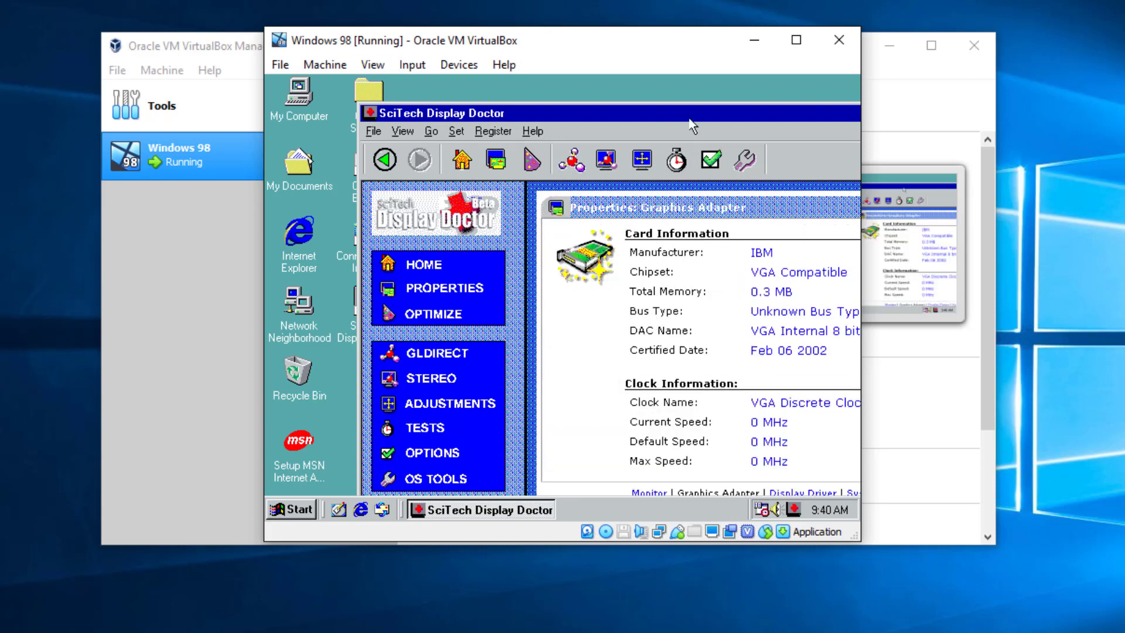
pyautogui.moveTo(672, 111); pyautogui.dragTo(539, 98)
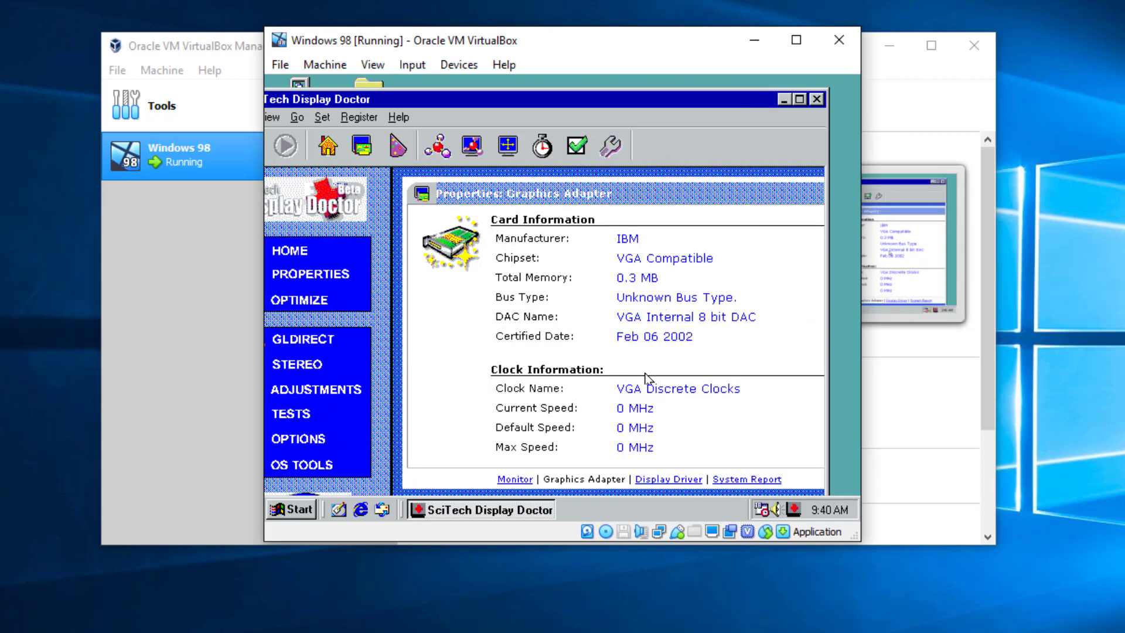
pyautogui.click(659, 479)
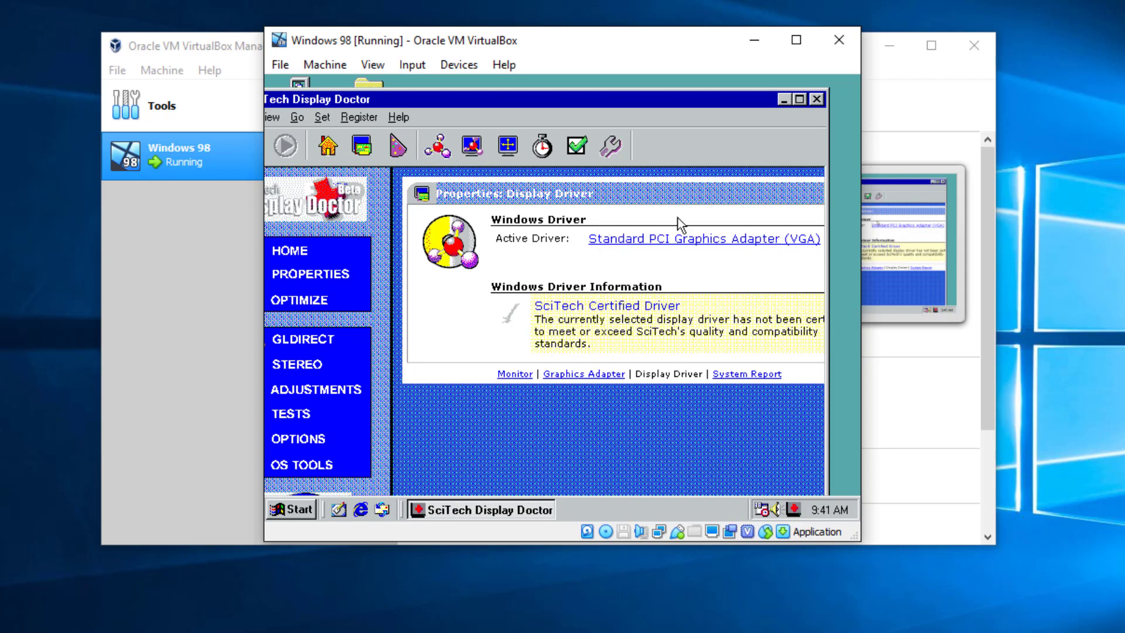
pyautogui.click(651, 239)
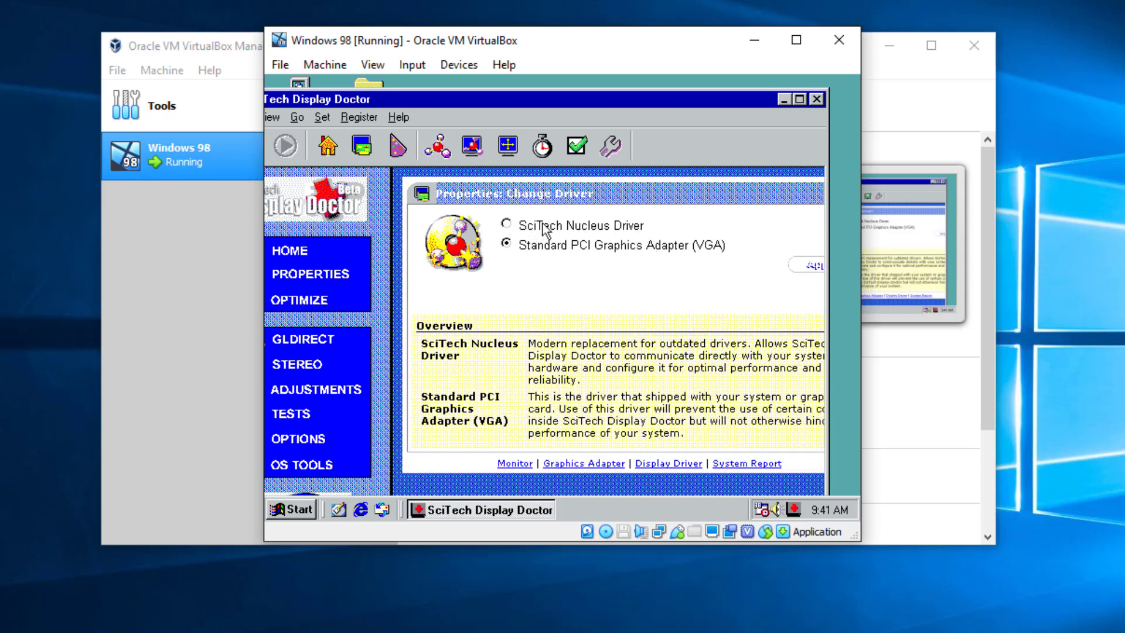
pyautogui.click(506, 223)
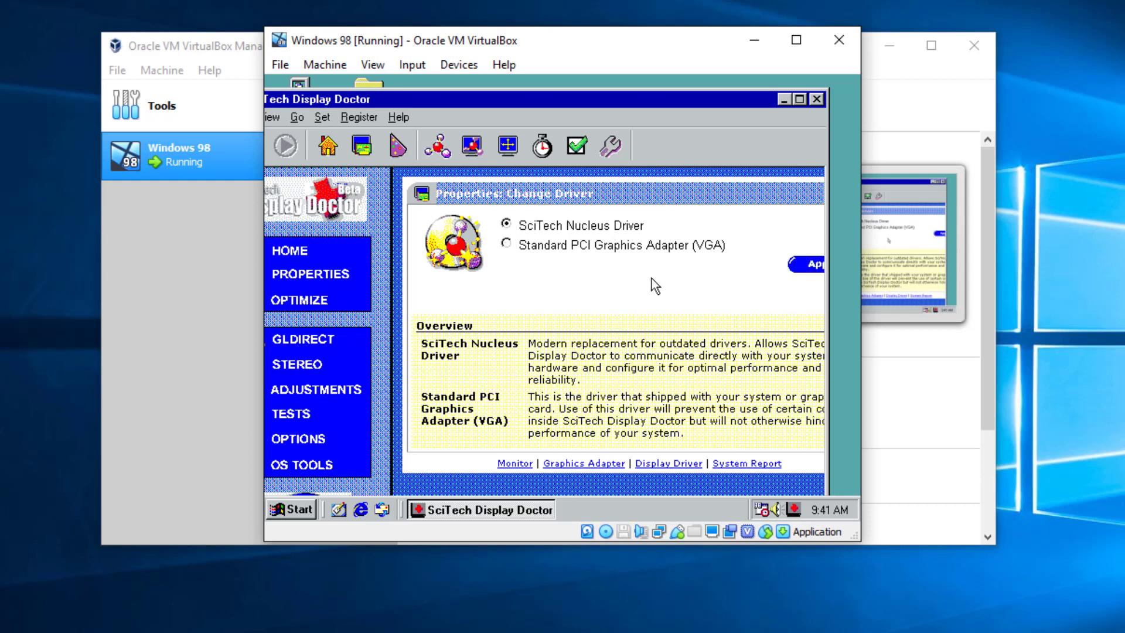
pyautogui.click(805, 270)
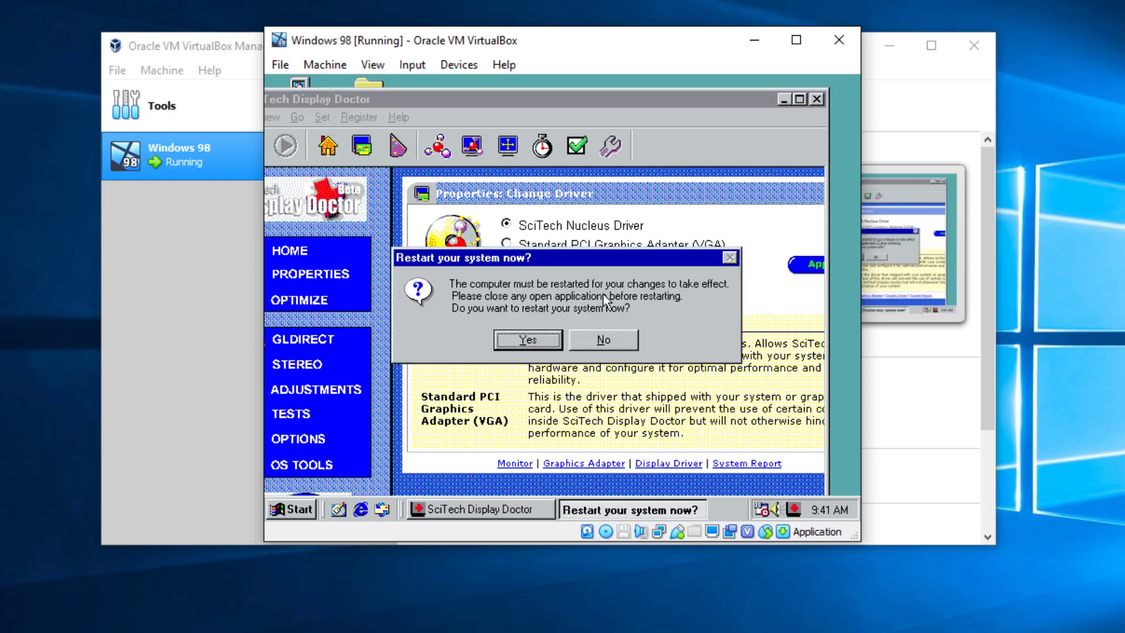
pyautogui.click(518, 340)
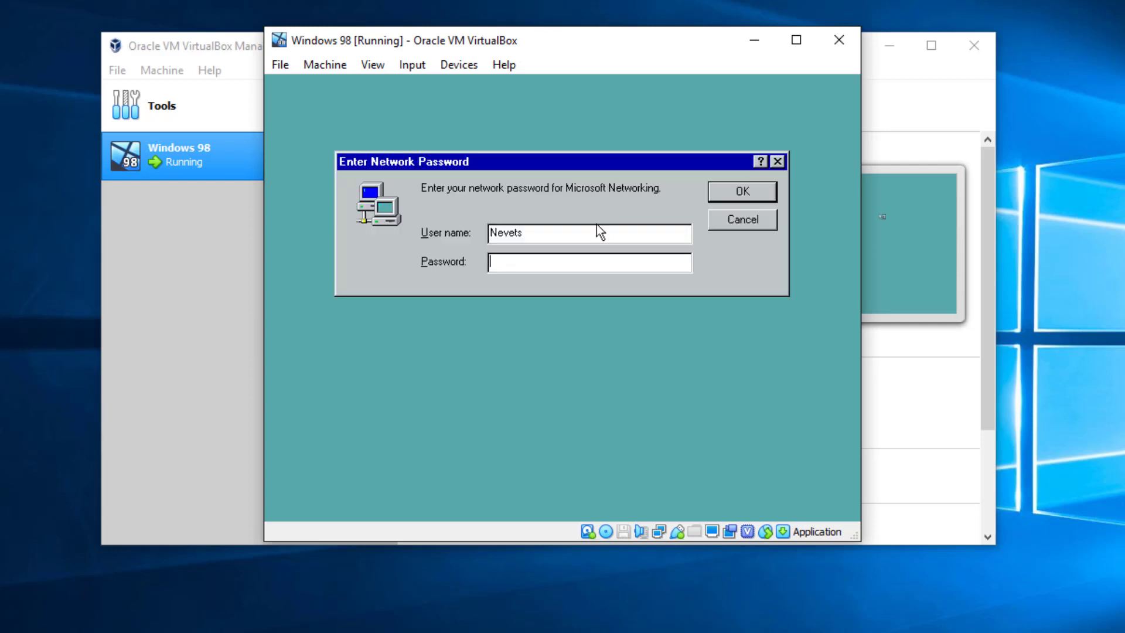
# Cancel the network password prompt after the reboot and close SciTech Display Doctor
pyautogui.click(743, 219)
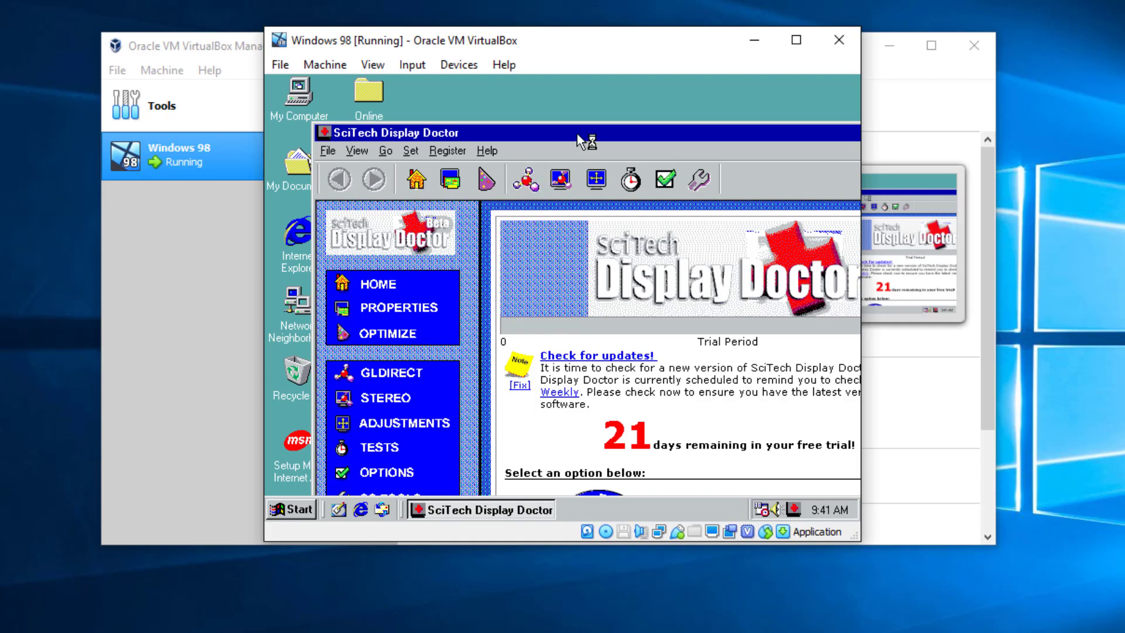
pyautogui.moveTo(752, 138); pyautogui.dragTo(574, 137)
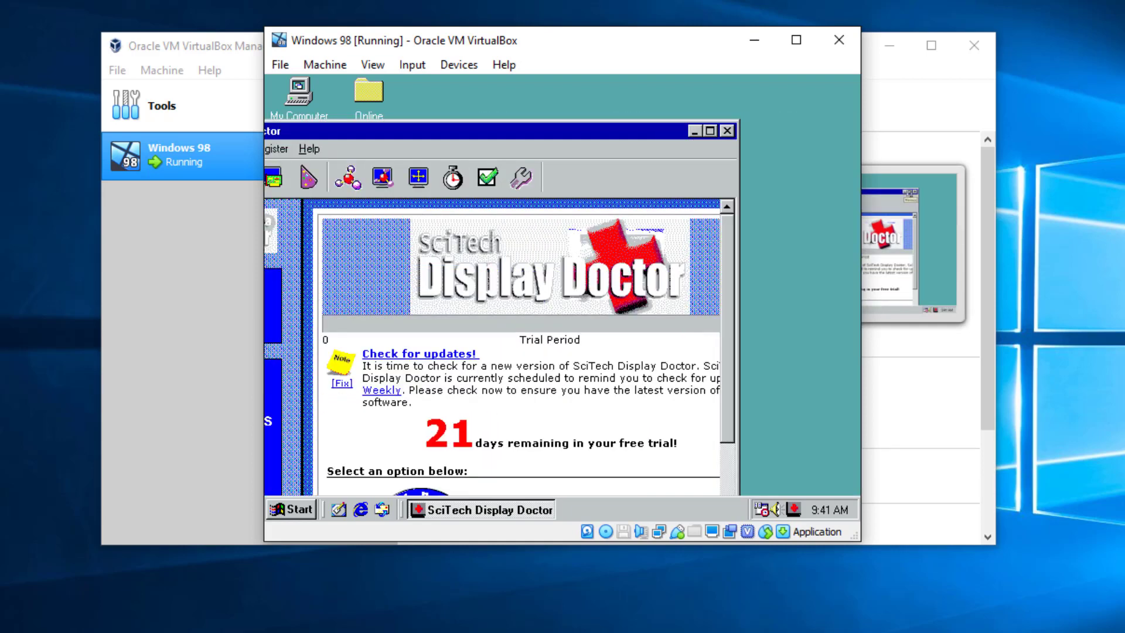
pyautogui.click(726, 131)
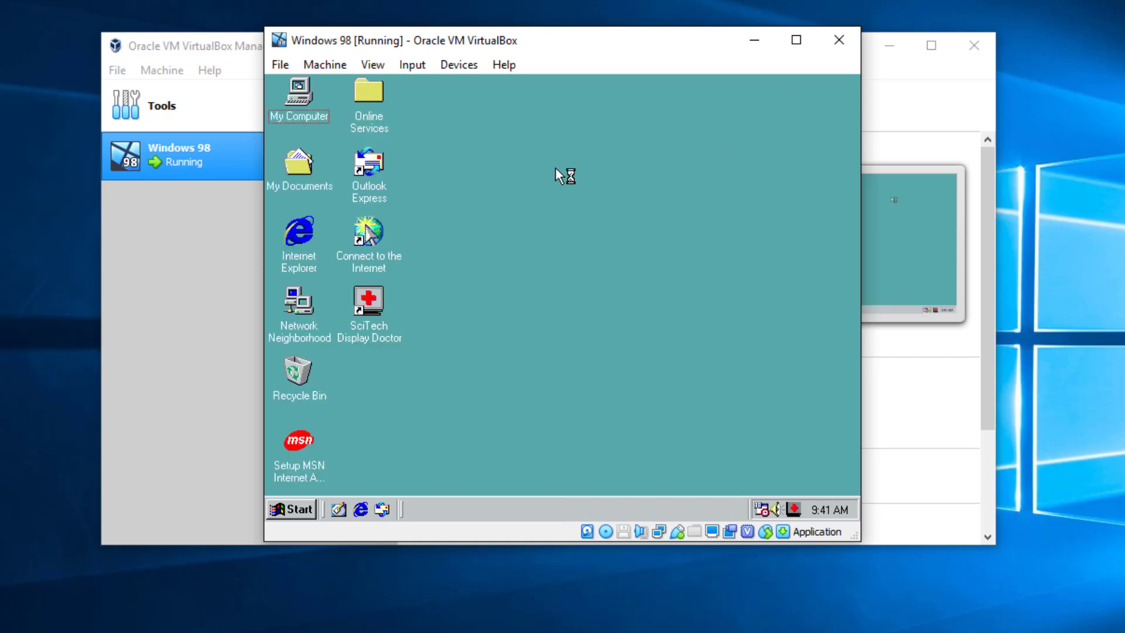
# Open the Display Properties of the Windows 98 desktop and go to the color and screen area settings
pyautogui.rightClick(552, 174)
pyautogui.click(587, 337)
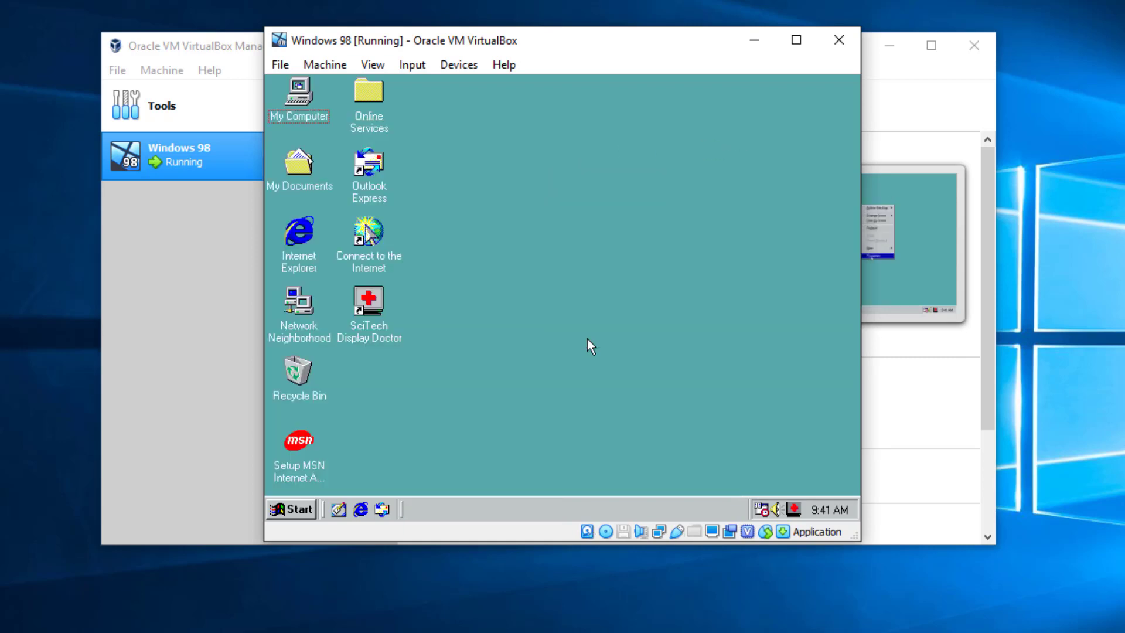
pyautogui.click(565, 112)
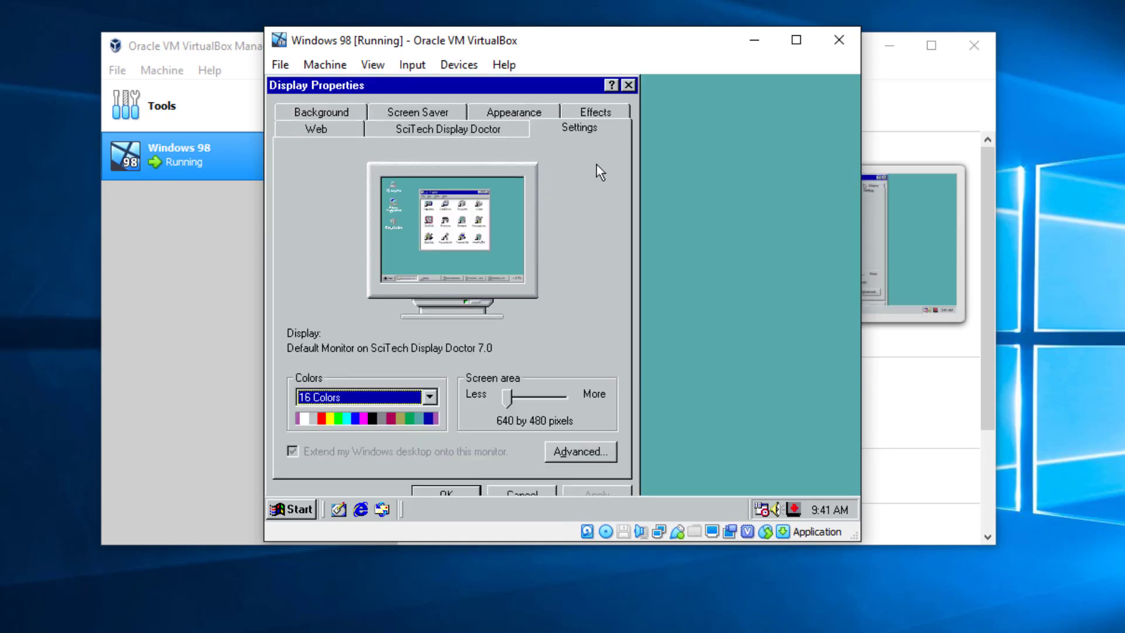
# Try to combine High Color (16 bit) with a screen area of 1024 by 768 pixels
pyautogui.click(402, 396)
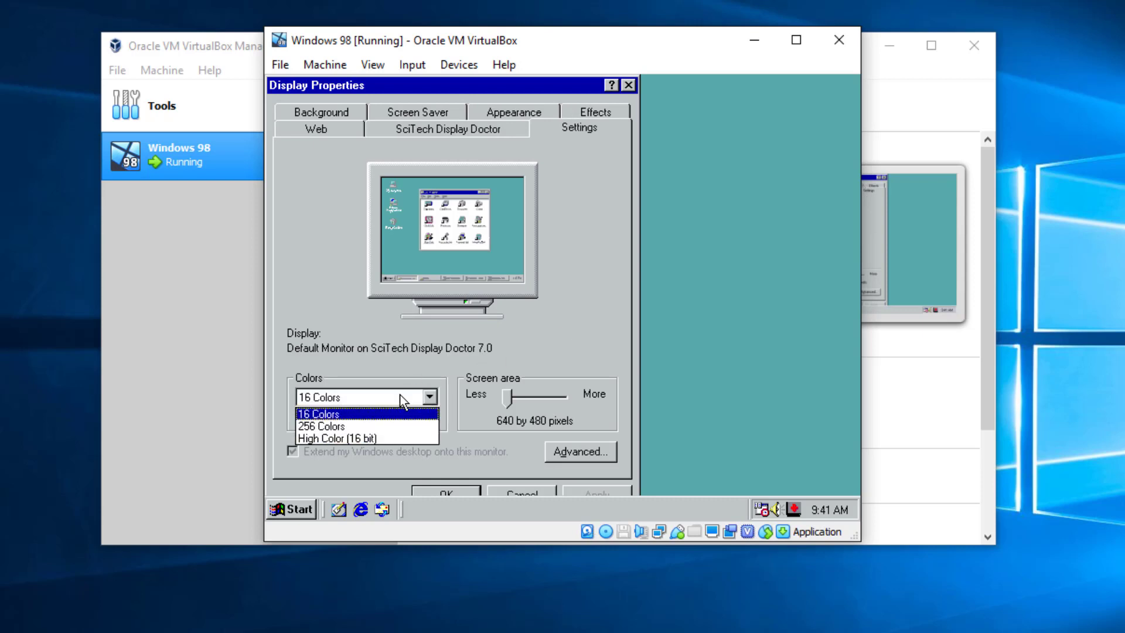
pyautogui.click(352, 438)
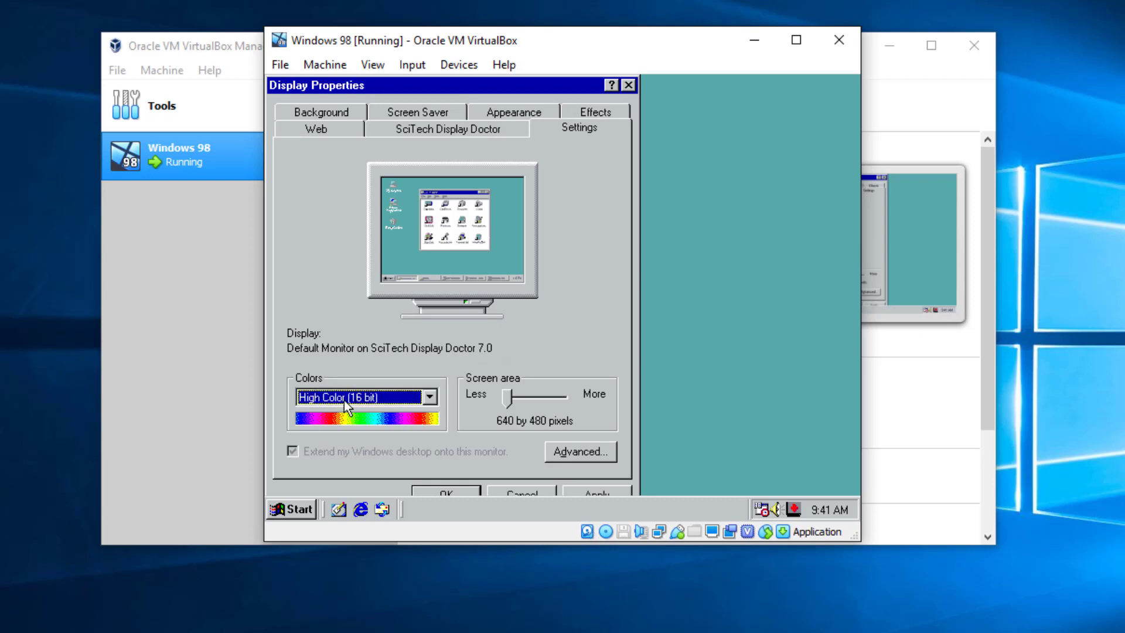
pyautogui.moveTo(509, 397); pyautogui.dragTo(566, 399)
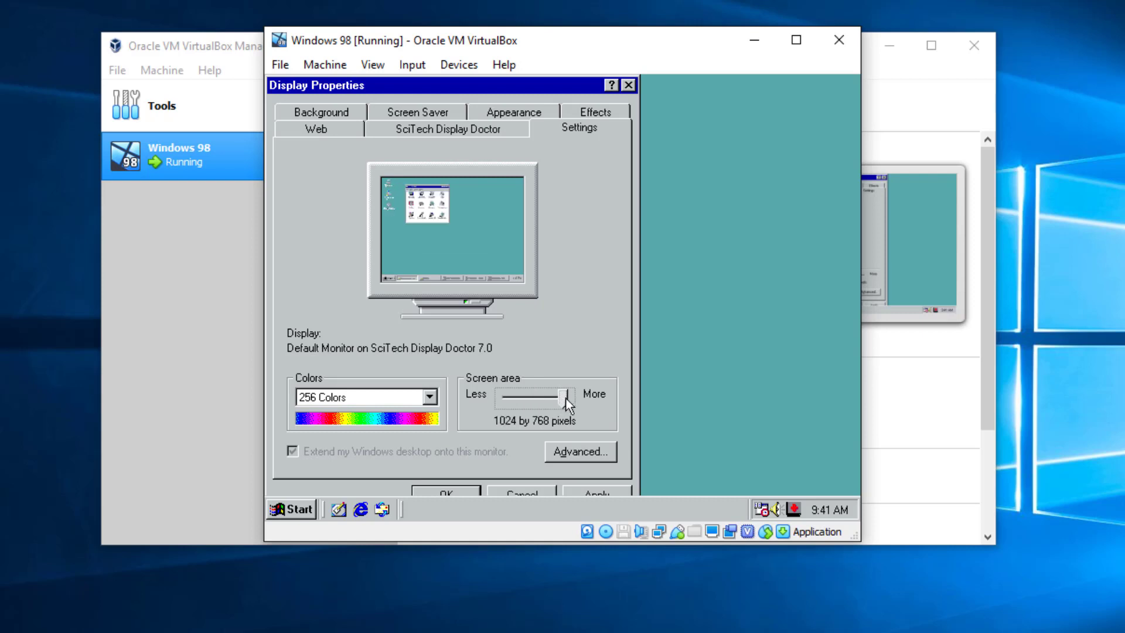
pyautogui.click(371, 397)
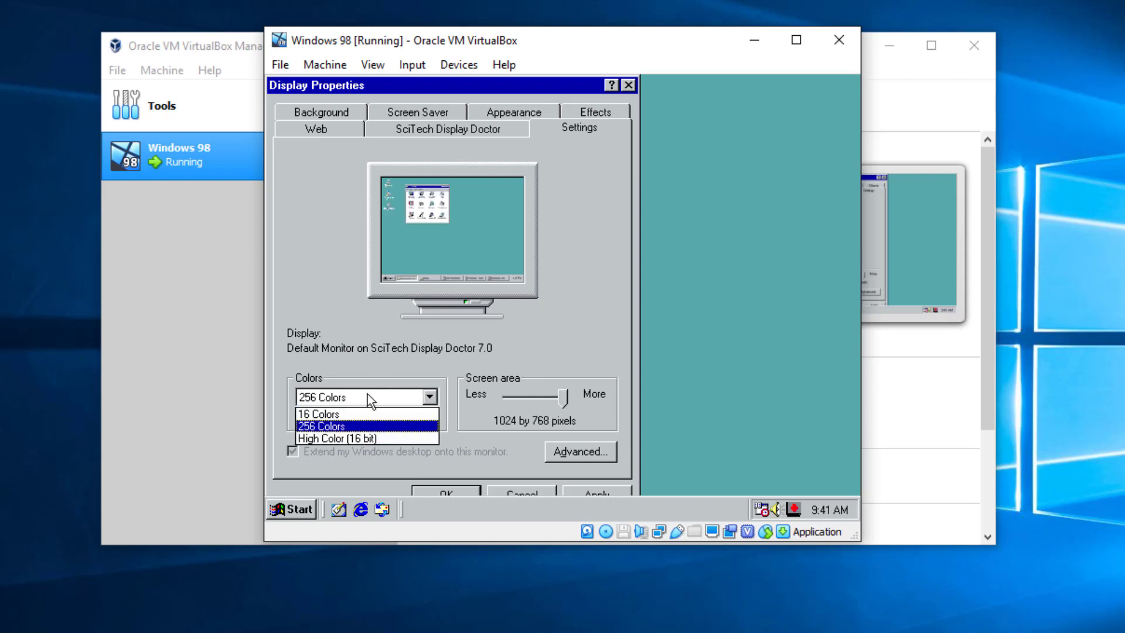
pyautogui.click(349, 438)
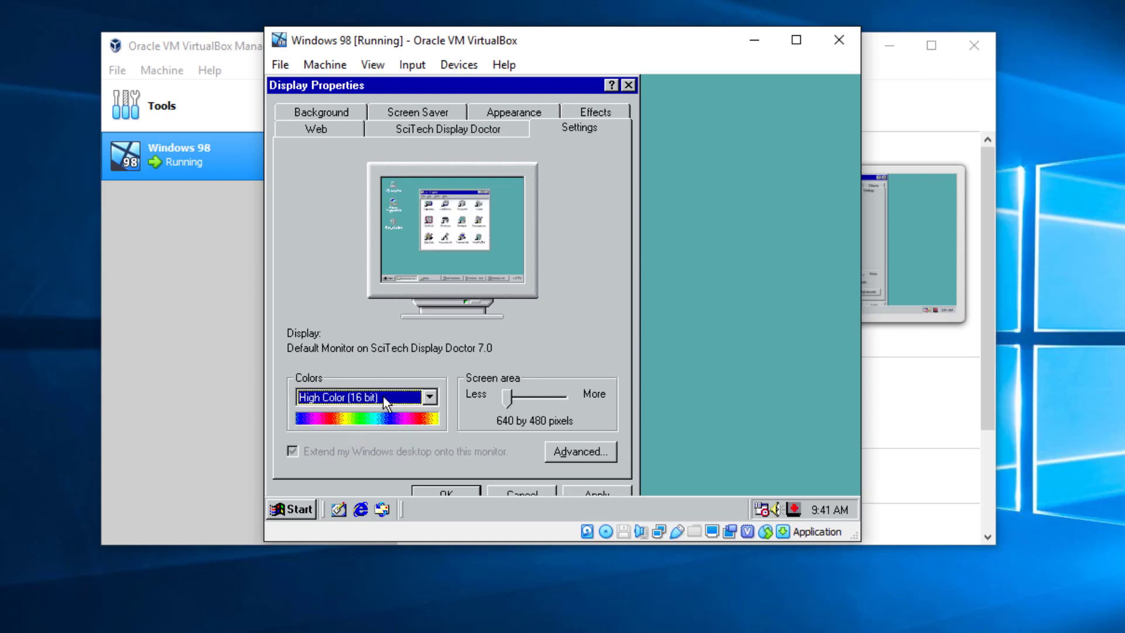
# Set the screen area to 1024 by 768 pixels with 256 Colors, accept the settings and restart the computer
pyautogui.moveTo(522, 406); pyautogui.dragTo(547, 400)
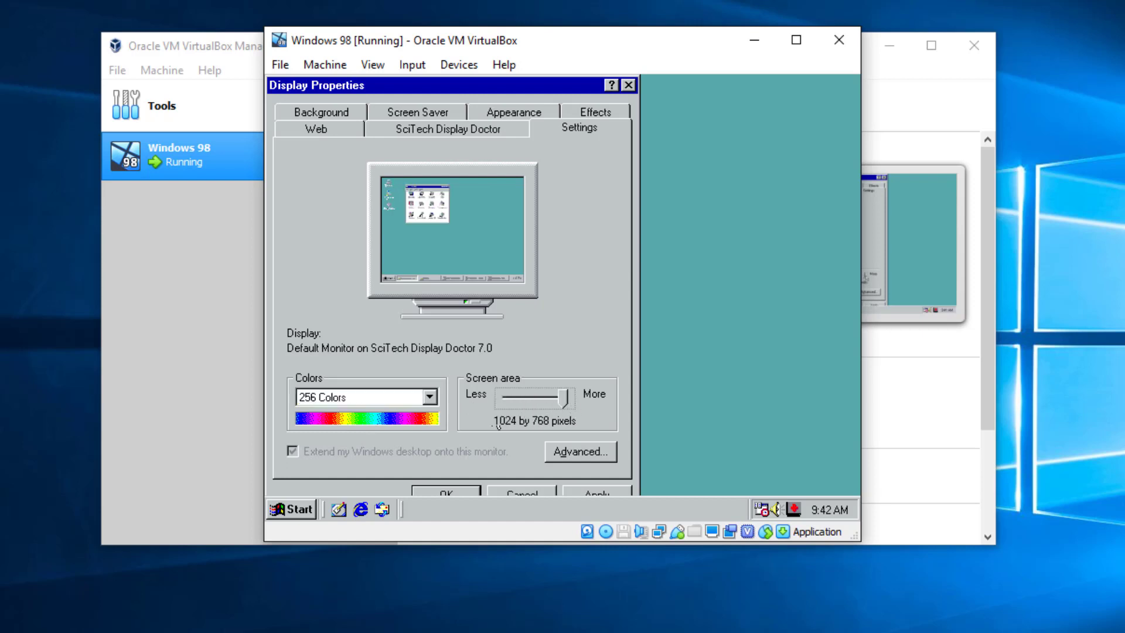
pyautogui.click(448, 492)
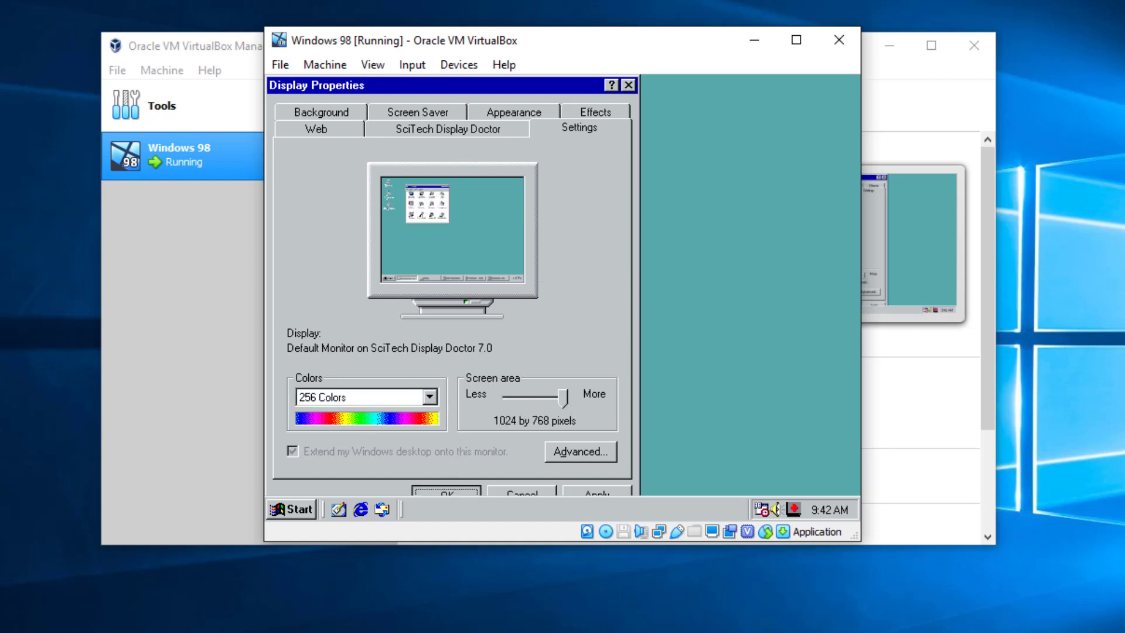
pyautogui.click(522, 345)
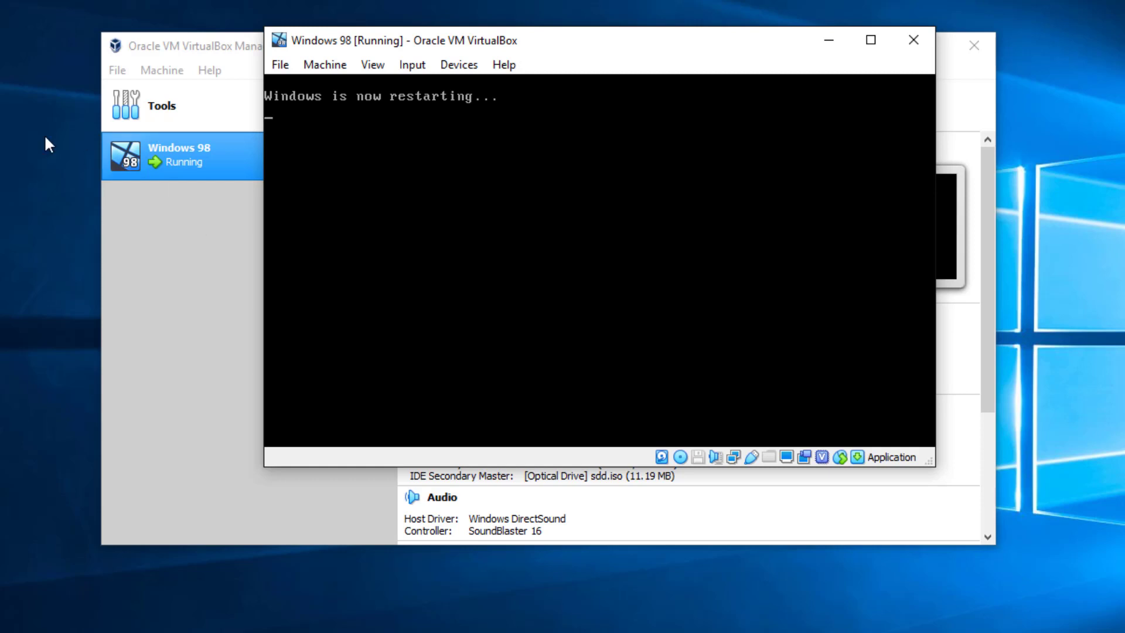
# Power off the Windows 98 virtual machine at the restarting screen, start it again and dismiss the keyboard capture message
pyautogui.click(916, 46)
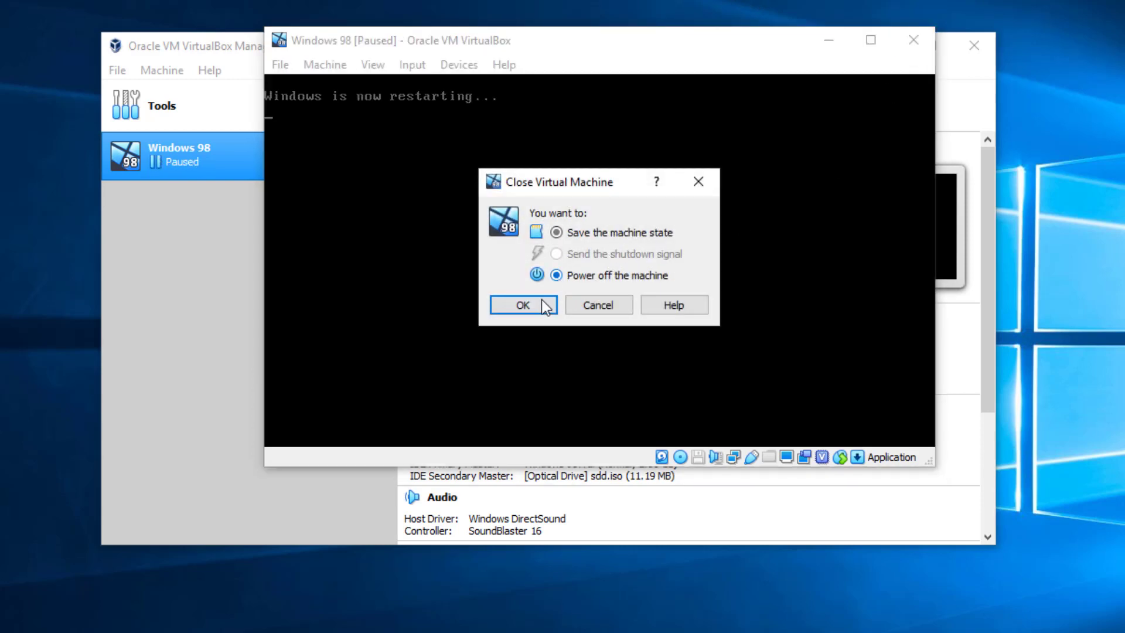
pyautogui.click(540, 302)
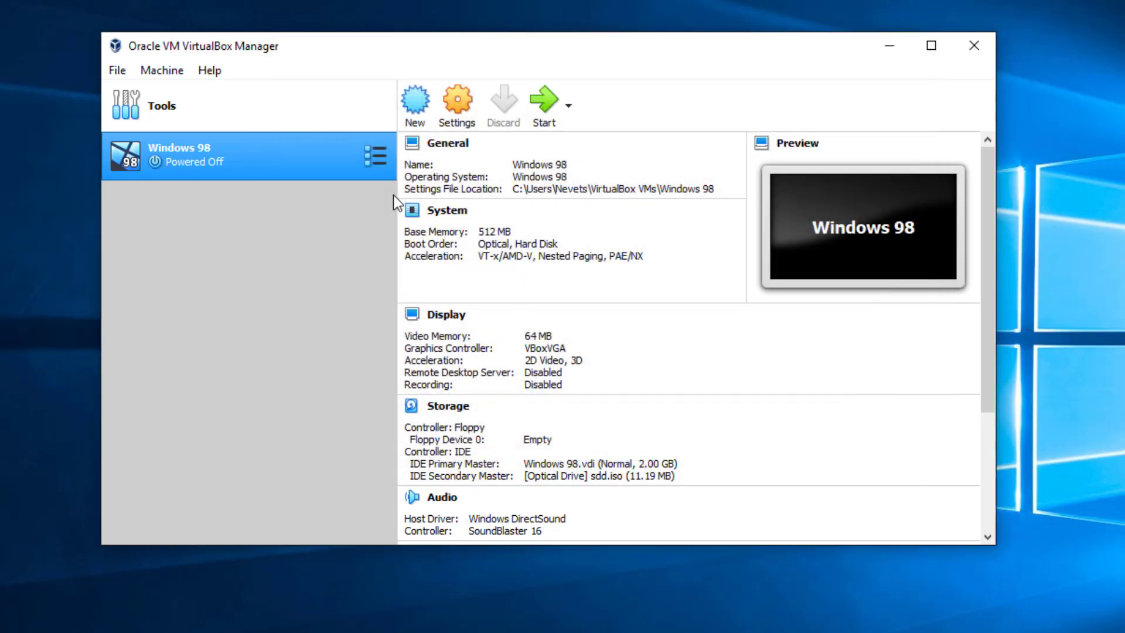
pyautogui.click(544, 101)
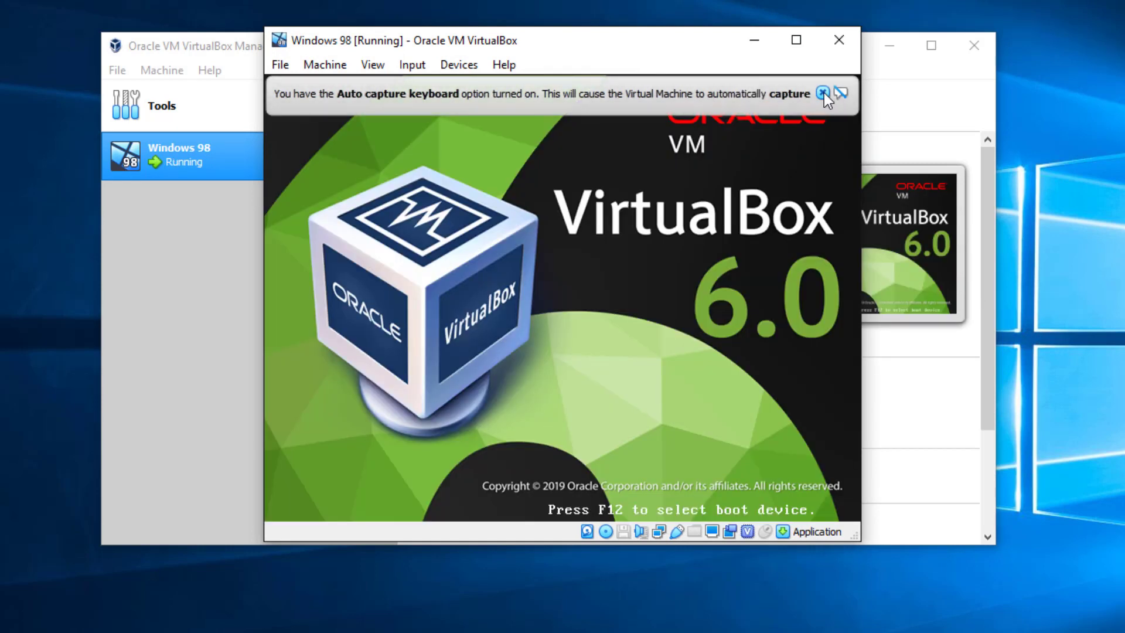
pyautogui.click(823, 92)
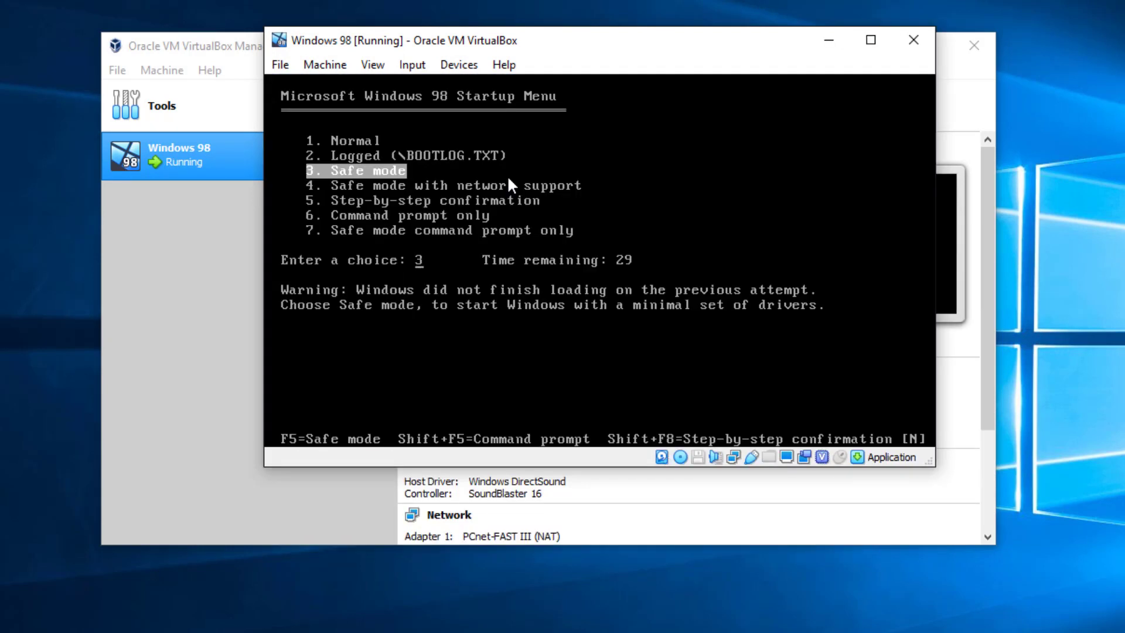
# Boot Windows 98 with the Normal startup option and cancel the network password prompt
pyautogui.press('Up')
pyautogui.press('Up')
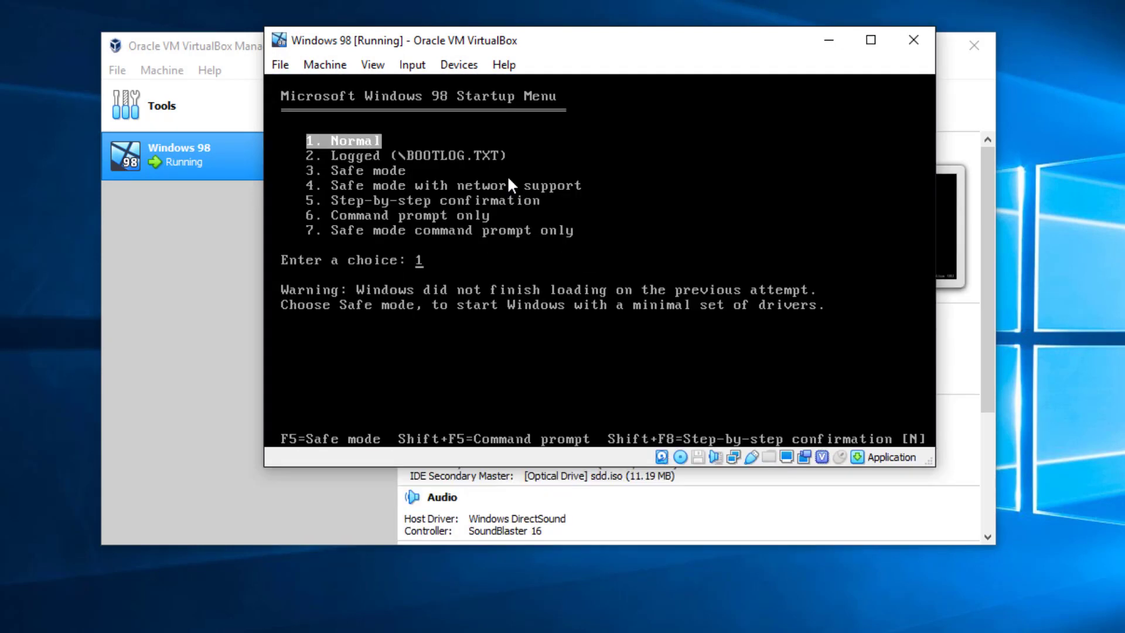
pyautogui.press('Return')
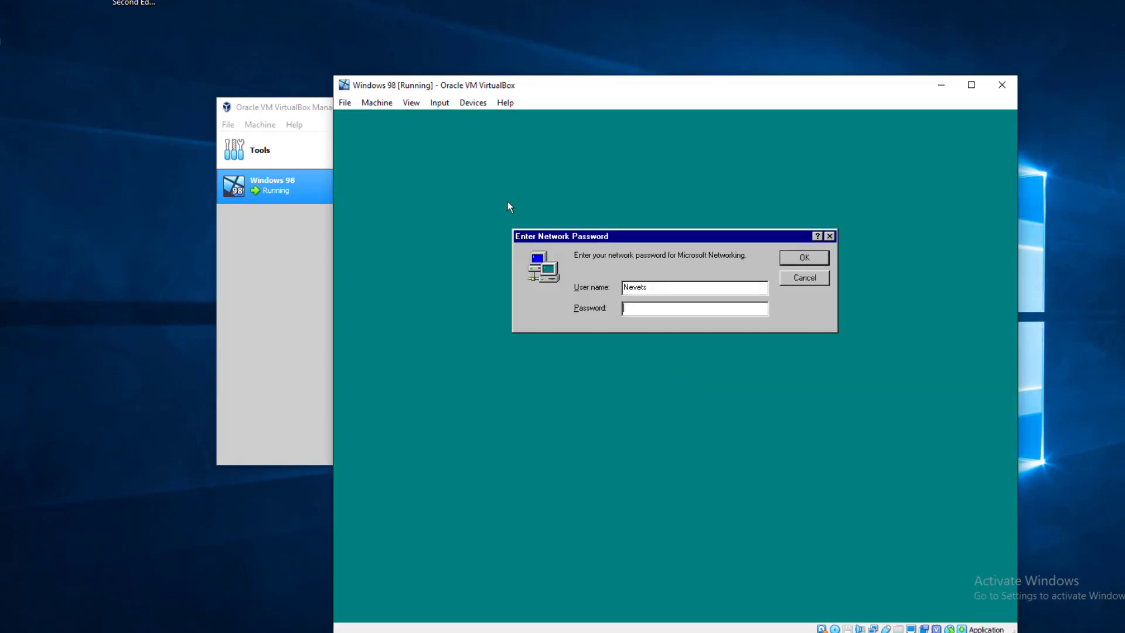
pyautogui.click(788, 275)
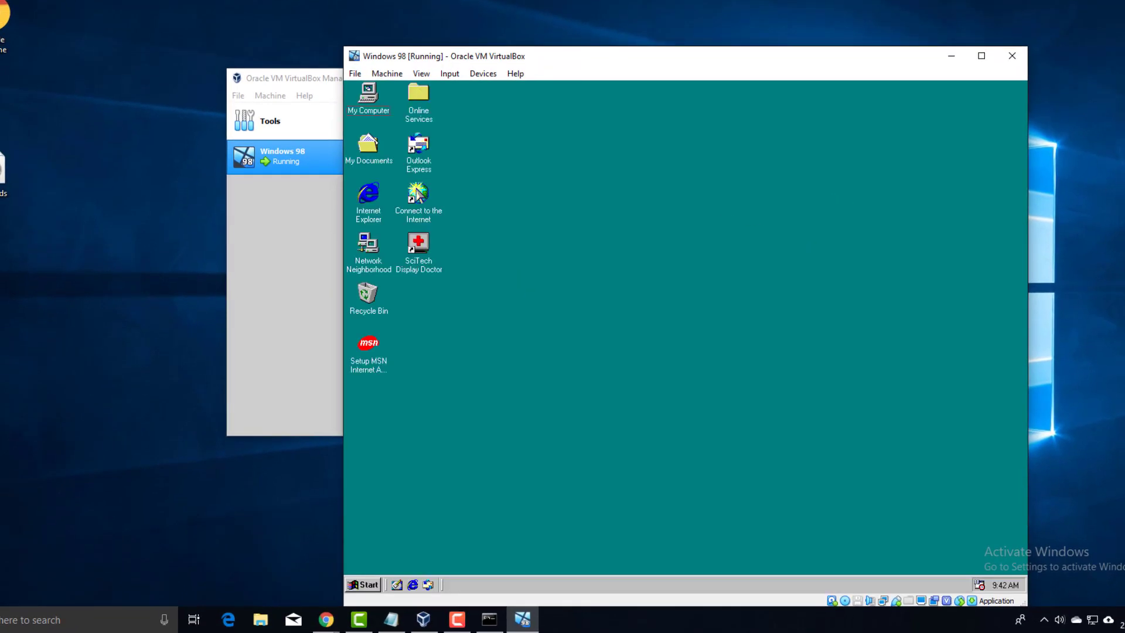
# Set the desktop colors to True Color (32 bit) at 1024 by 768 pixels and apply the new color settings without restarting
pyautogui.rightClick(556, 182)
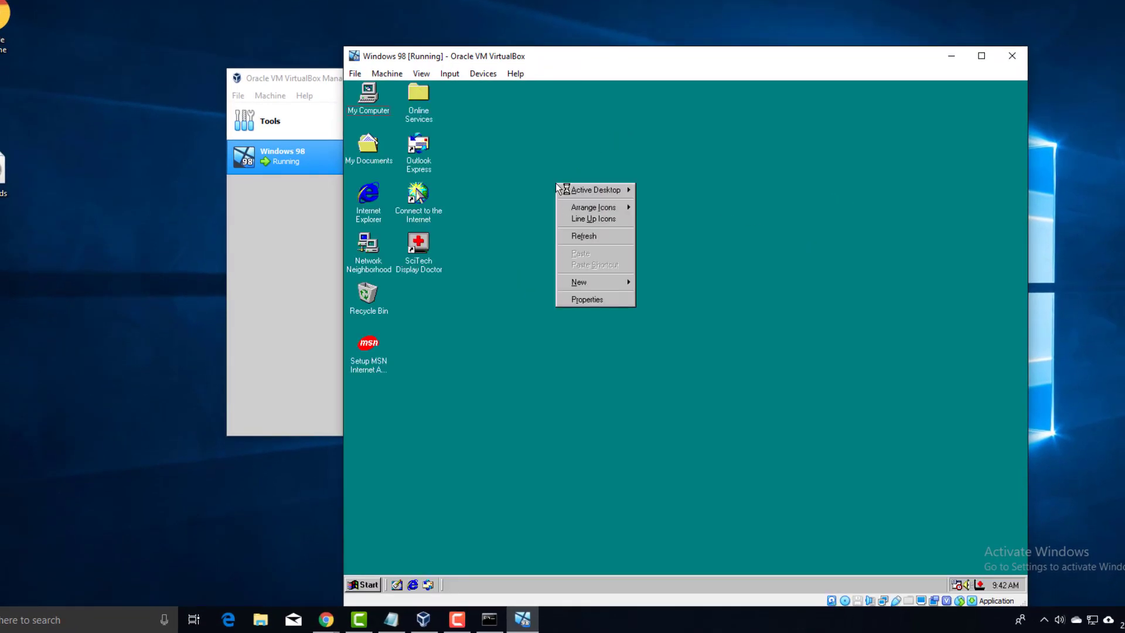
pyautogui.click(603, 299)
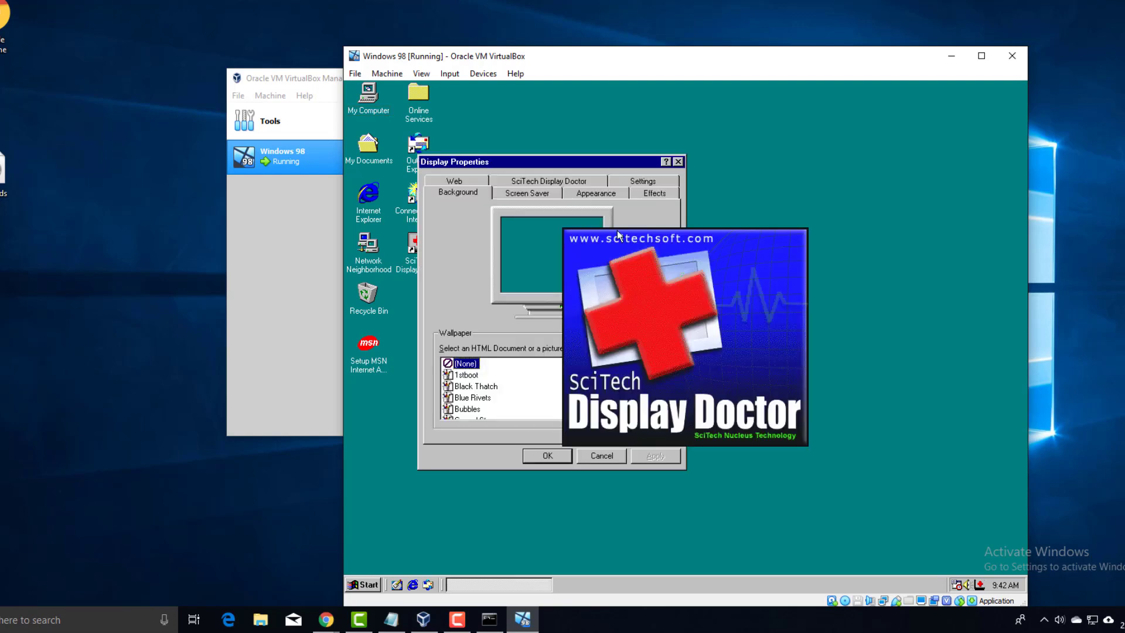
pyautogui.click(626, 184)
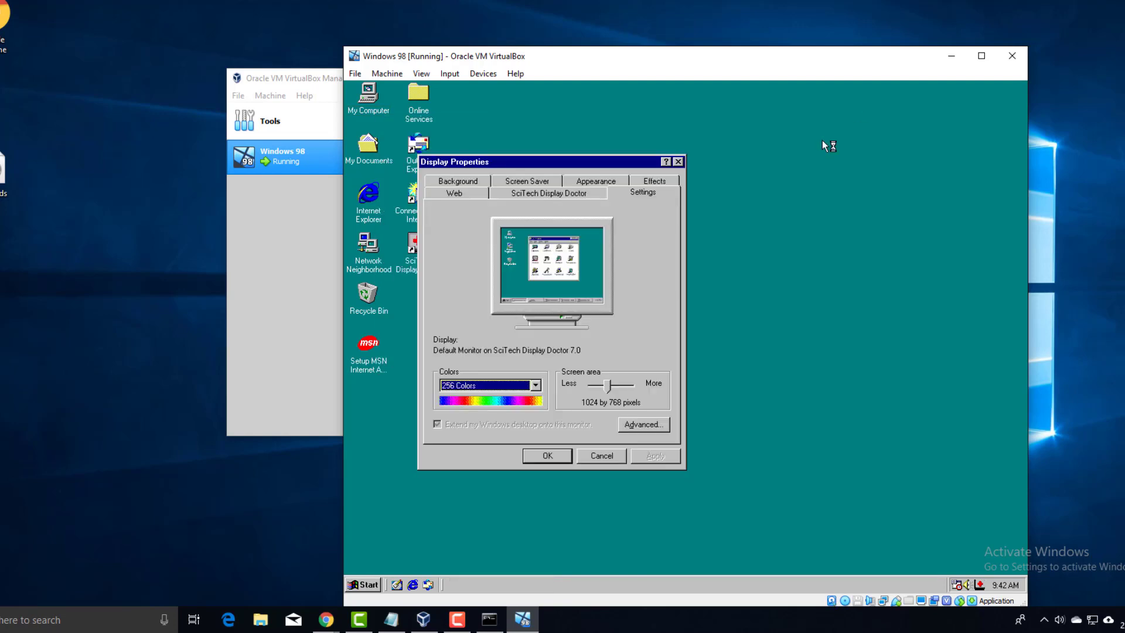
pyautogui.click(491, 388)
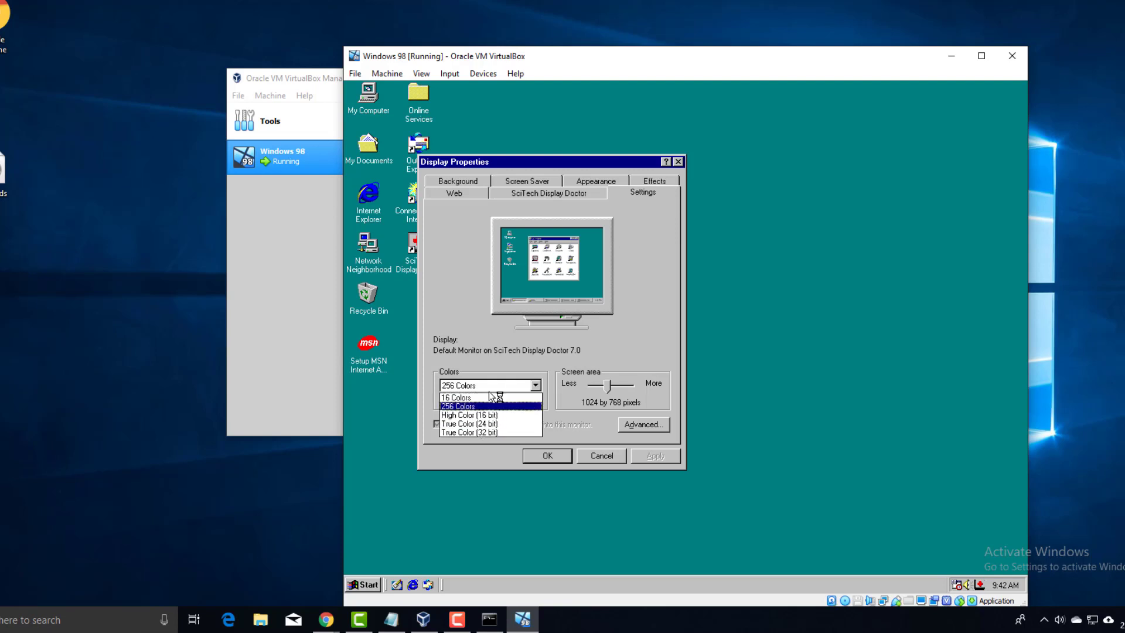
pyautogui.click(490, 431)
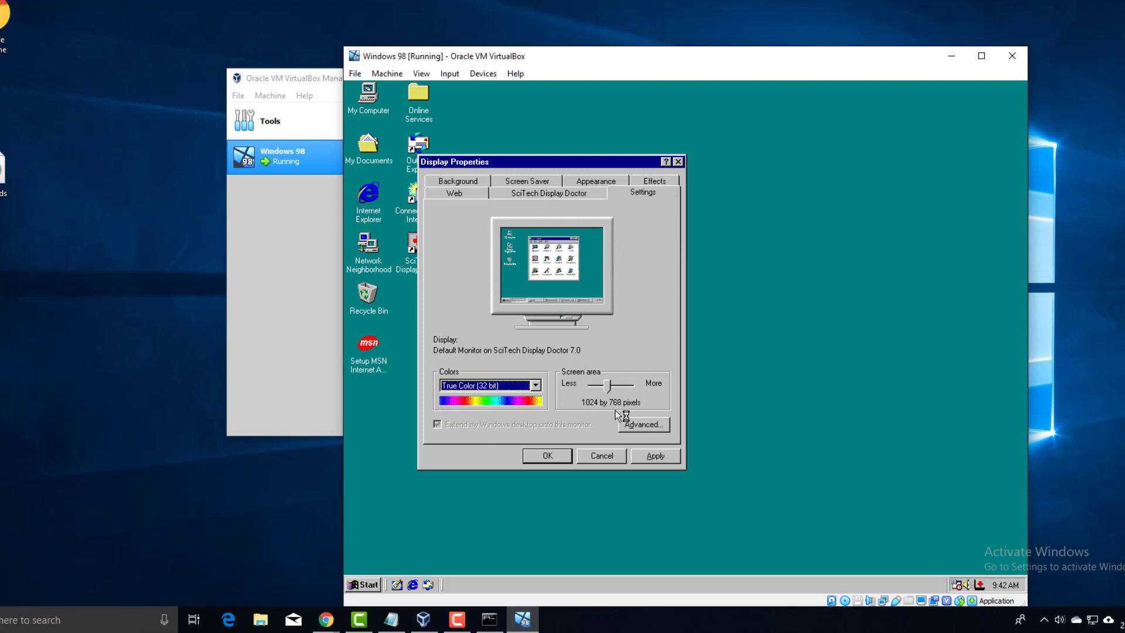
pyautogui.moveTo(610, 386)
pyautogui.mouseDown()
pyautogui.moveTo(652, 388)
pyautogui.moveTo(613, 388)
pyautogui.mouseUp()
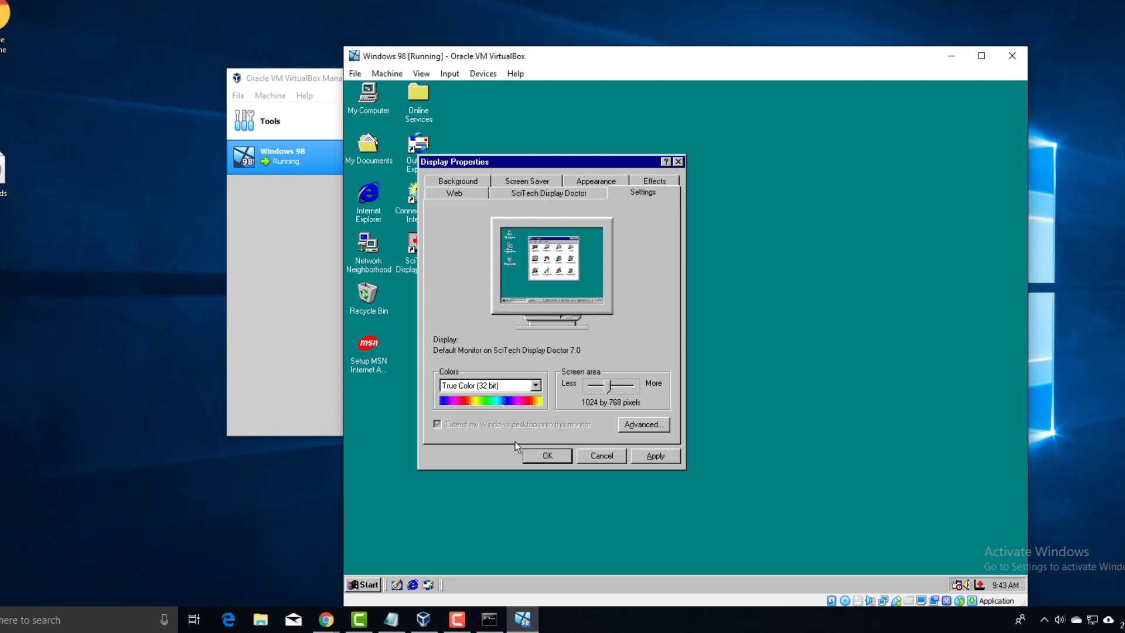
pyautogui.click(542, 458)
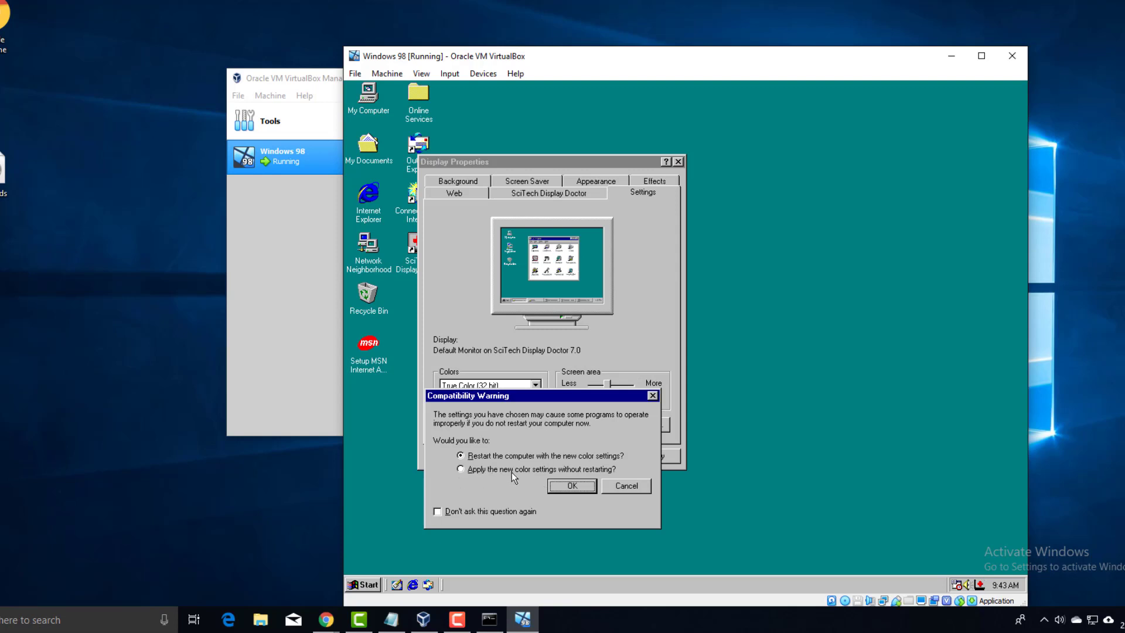
pyautogui.click(463, 471)
pyautogui.click(568, 488)
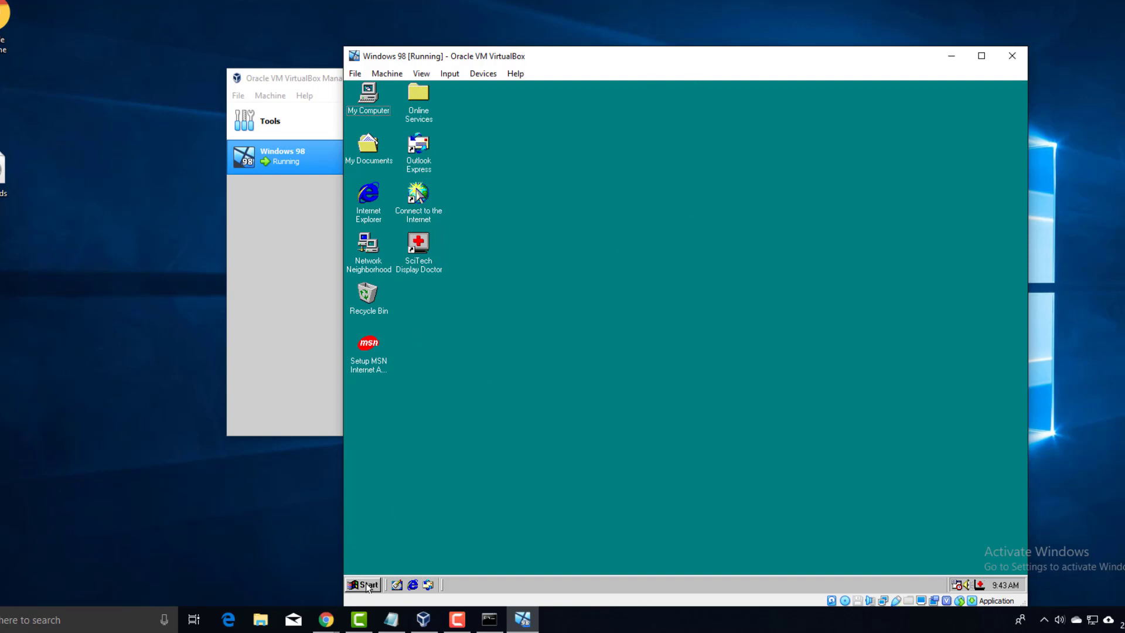
# Open the Connections settings of Internet Options in Windows 98's Control Panel and start the Internet Connection Wizard
pyautogui.click(367, 585)
pyautogui.moveTo(419, 457)
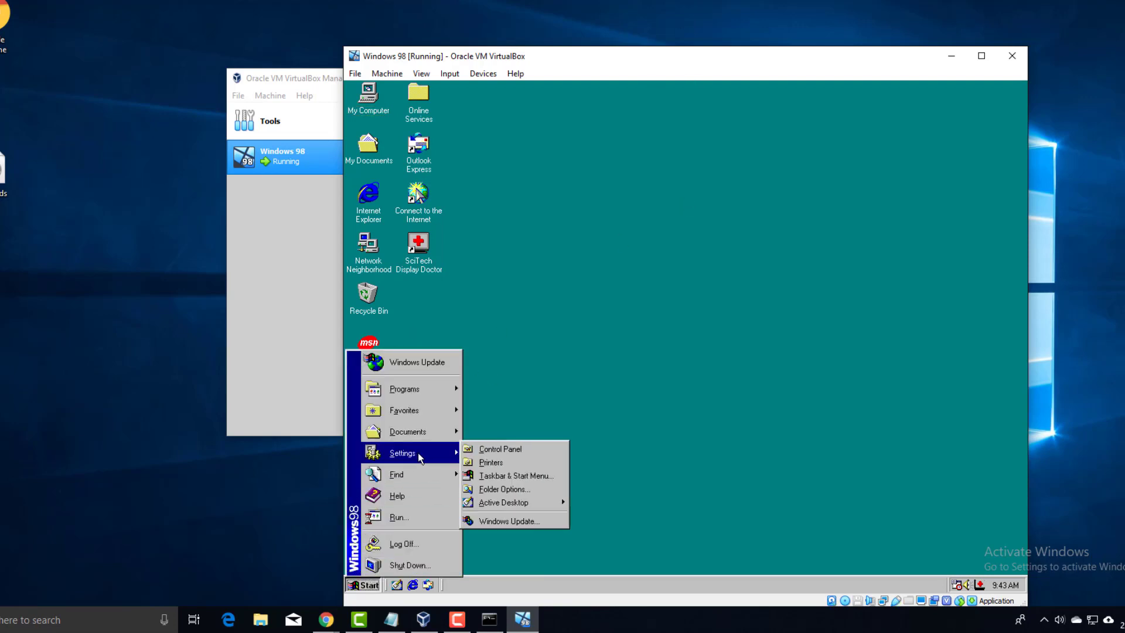
pyautogui.click(505, 455)
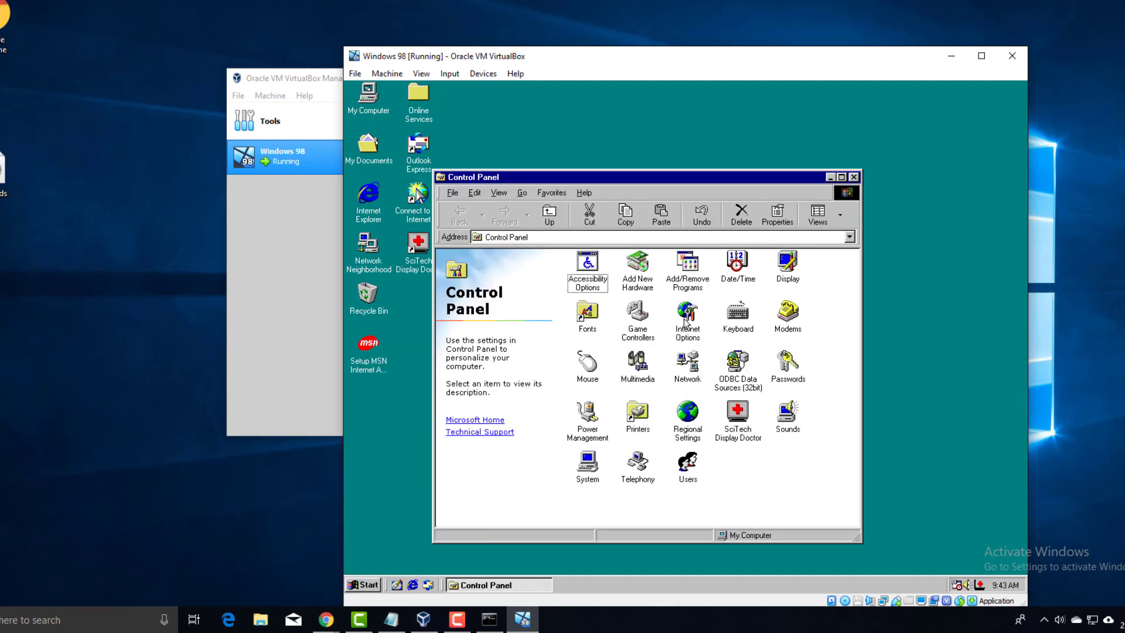
pyautogui.doubleClick(688, 312)
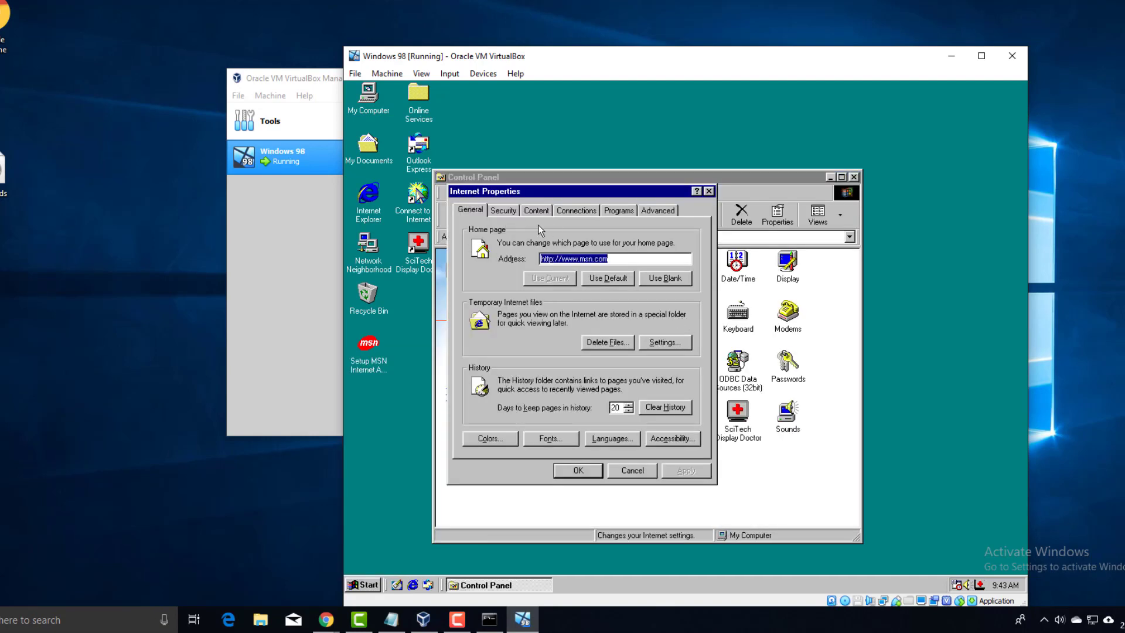
pyautogui.click(579, 211)
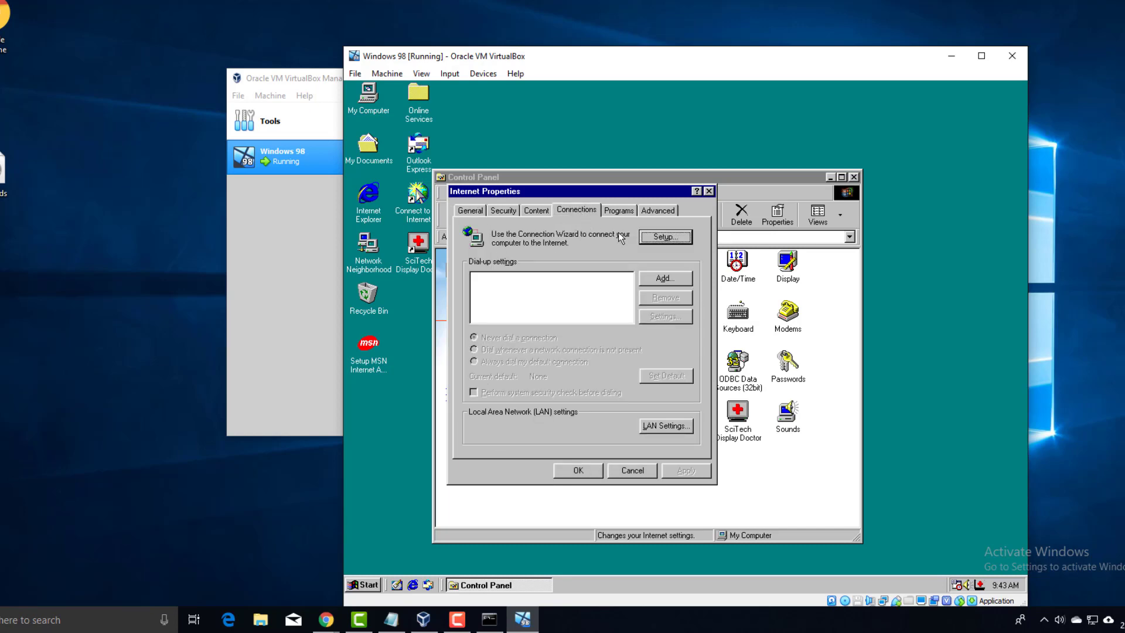
pyautogui.click(662, 237)
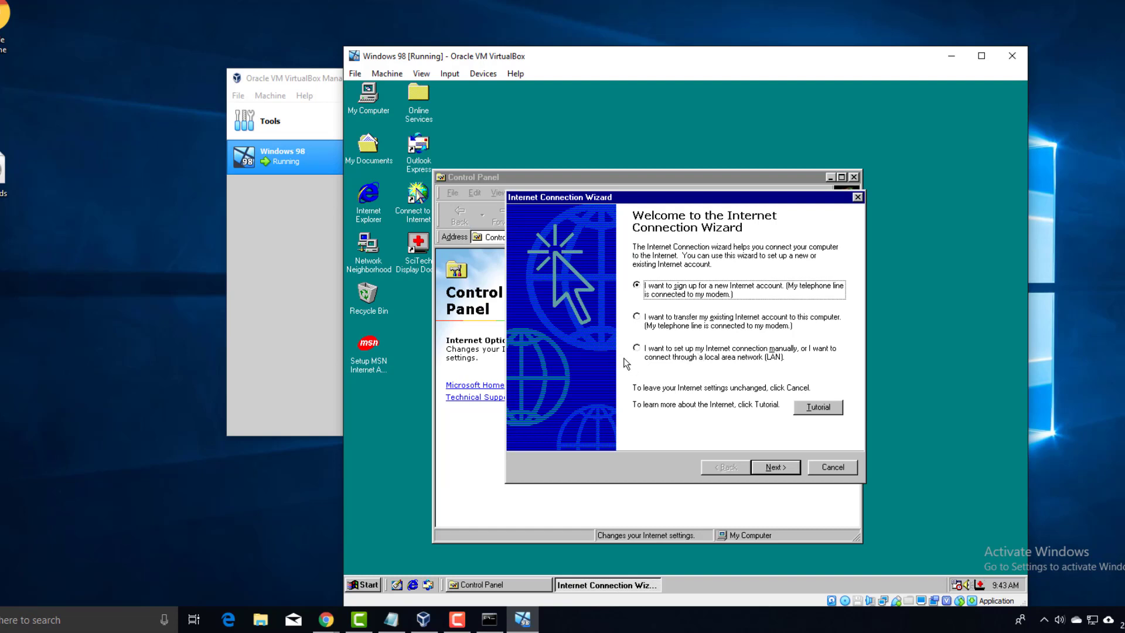
# Set up a manual LAN Internet connection with automatic proxy discovery and no mail account, finishing the wizard with immediate connection
pyautogui.click(637, 351)
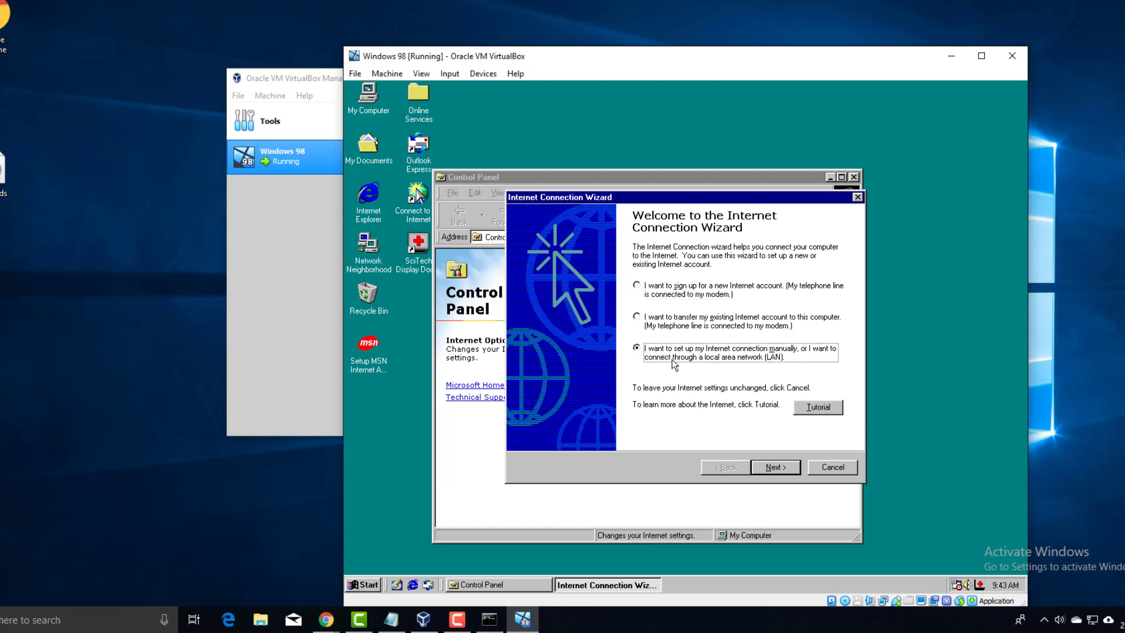
pyautogui.click(775, 467)
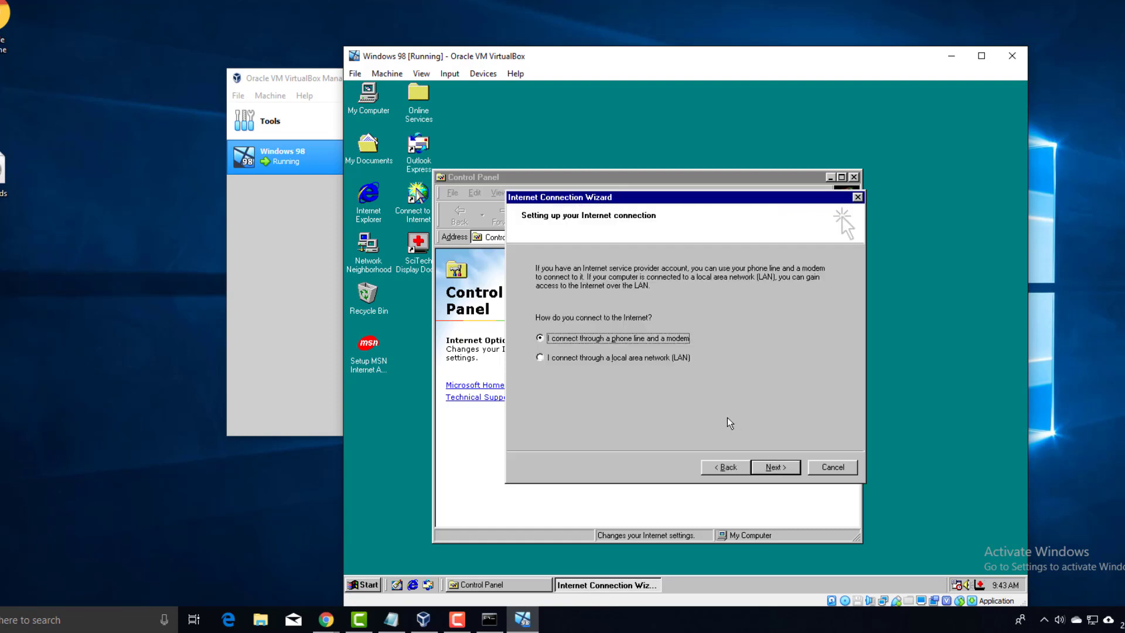
pyautogui.click(540, 358)
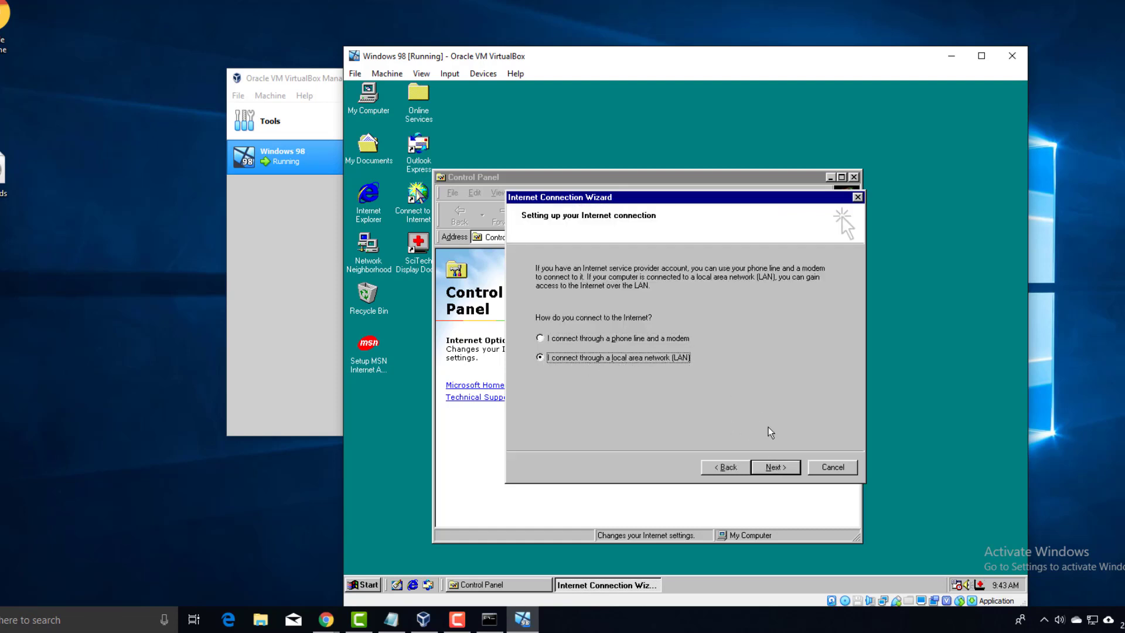
pyautogui.click(773, 469)
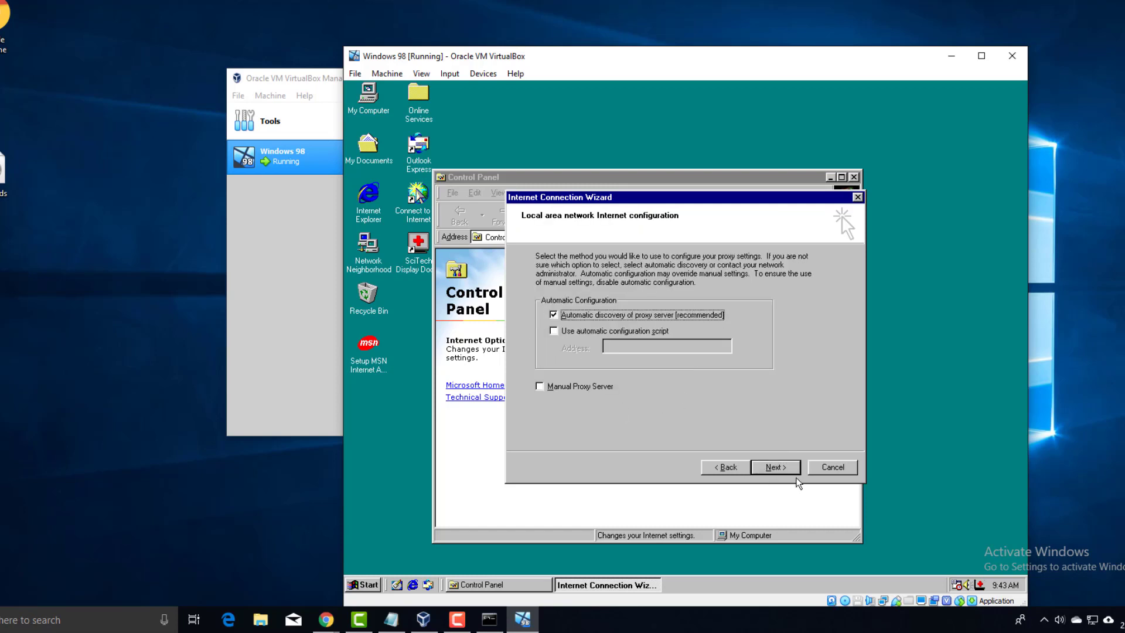
pyautogui.click(773, 468)
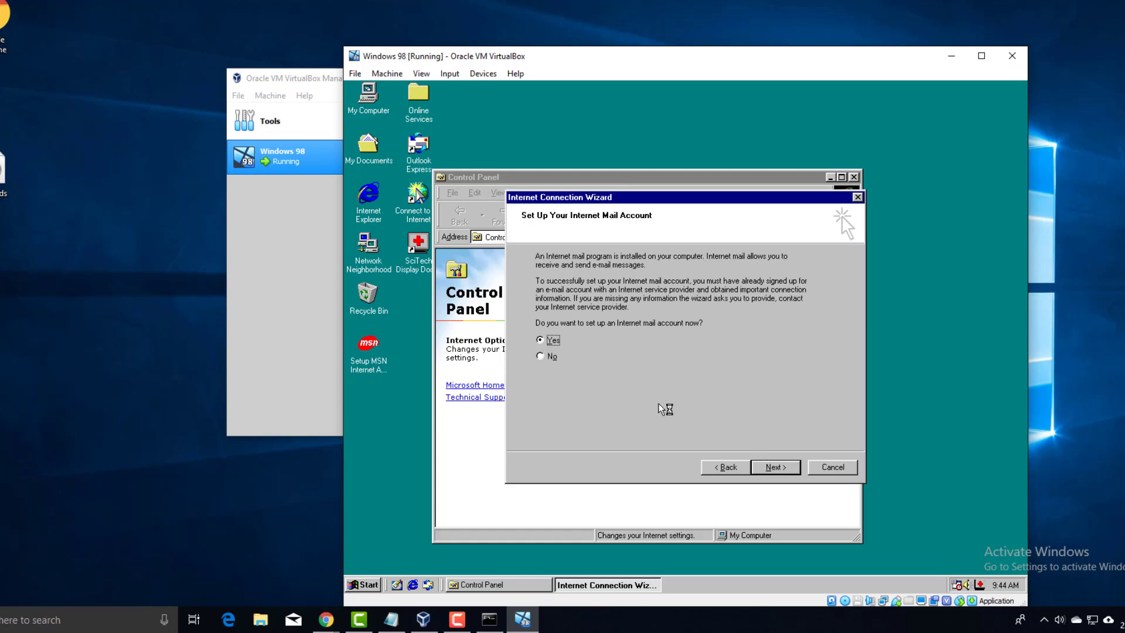
pyautogui.click(541, 357)
pyautogui.click(777, 467)
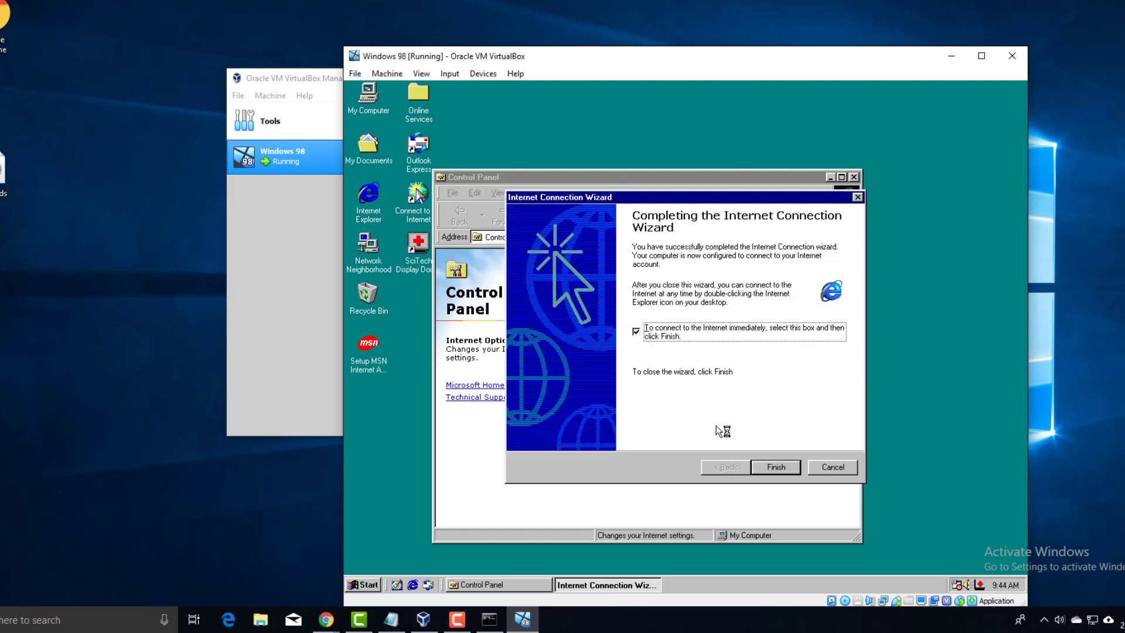
pyautogui.click(776, 468)
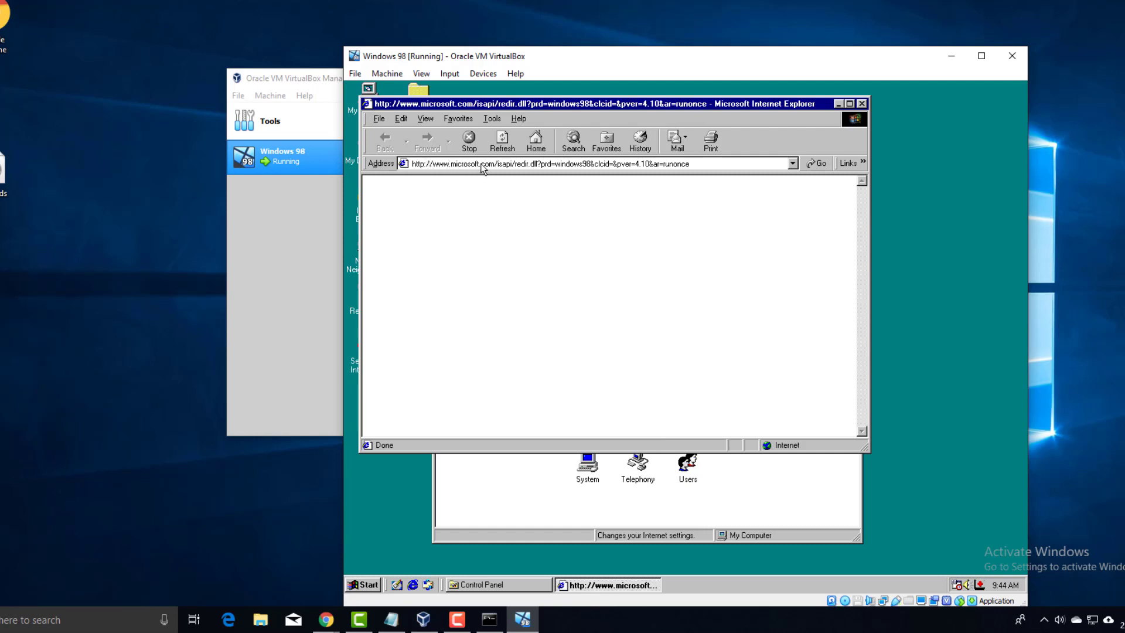
# Check the version information of Internet Explorer and close the About dialog
pyautogui.click(520, 120)
pyautogui.click(530, 208)
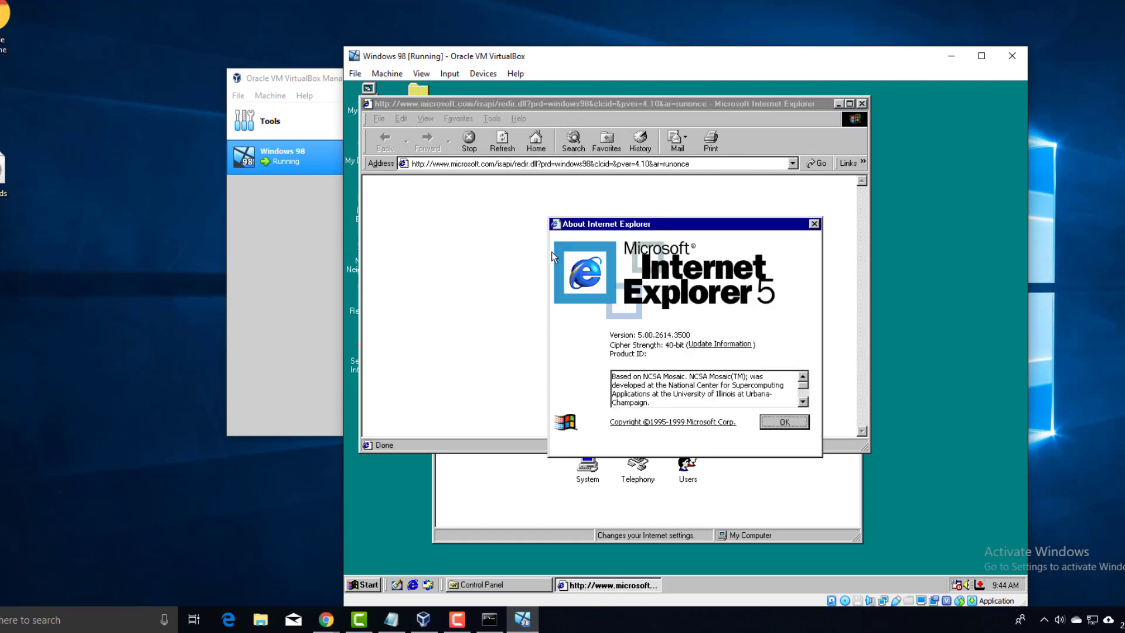
pyautogui.click(814, 225)
# Load google.co.uk in Internet Explorer to test the connection and close the browser
pyautogui.click(550, 165)
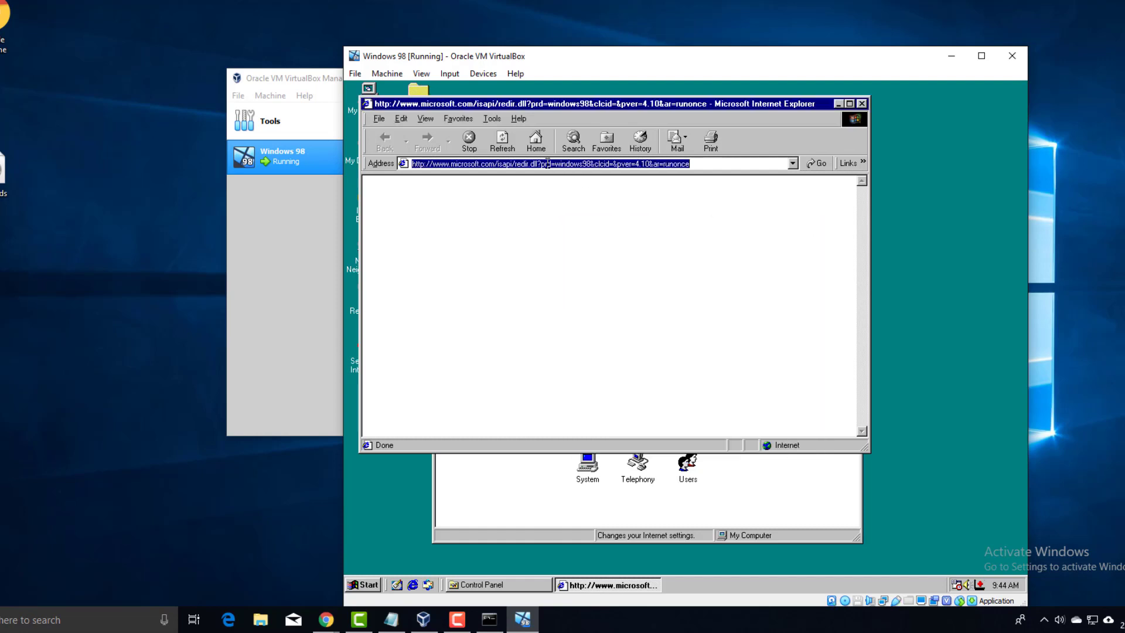
pyautogui.write('google')
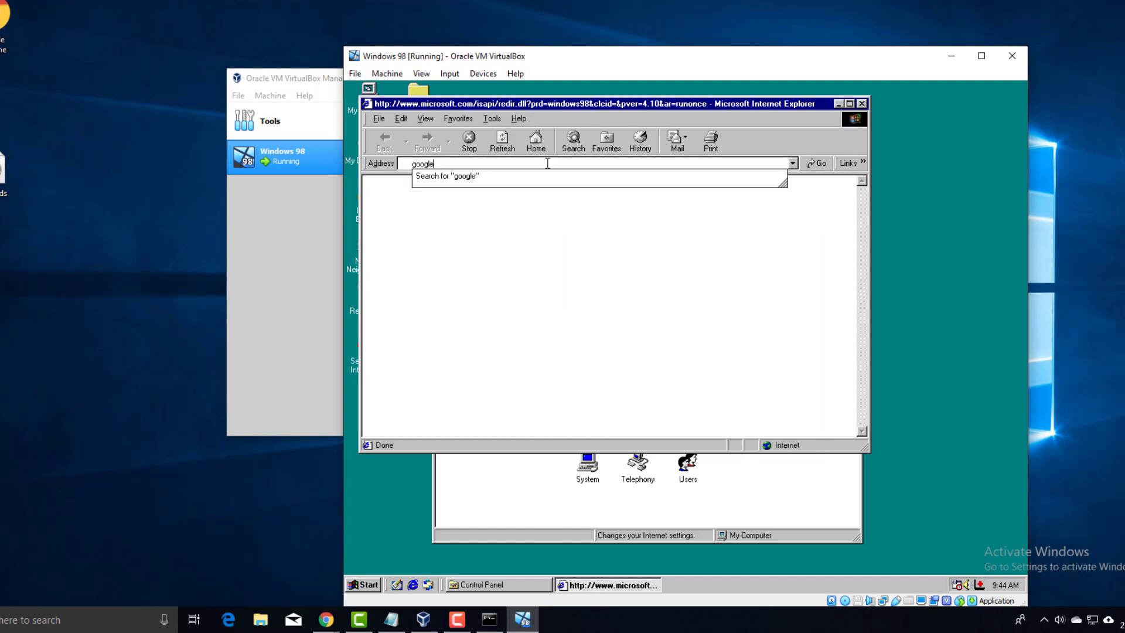
pyautogui.write('.co.uk')
pyautogui.press('Return')
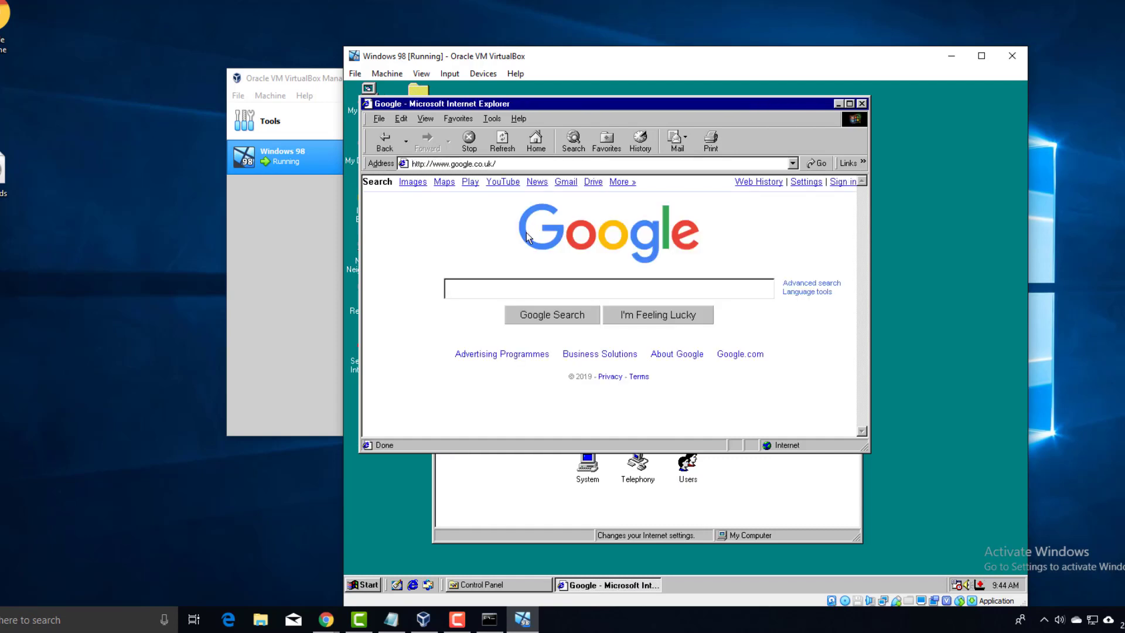
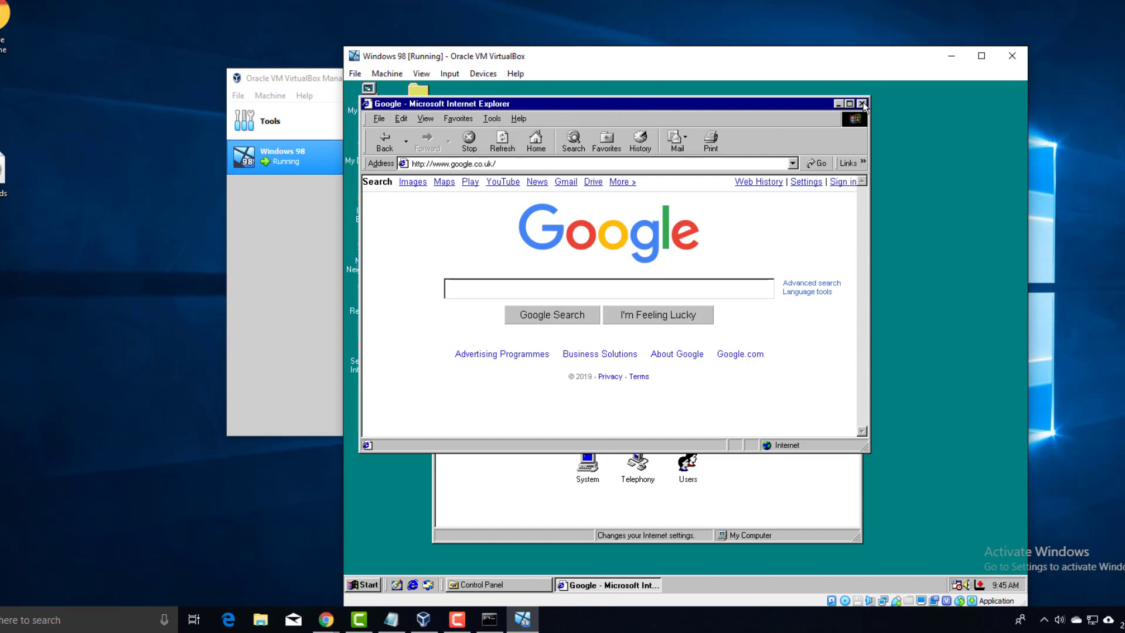
pyautogui.click(862, 104)
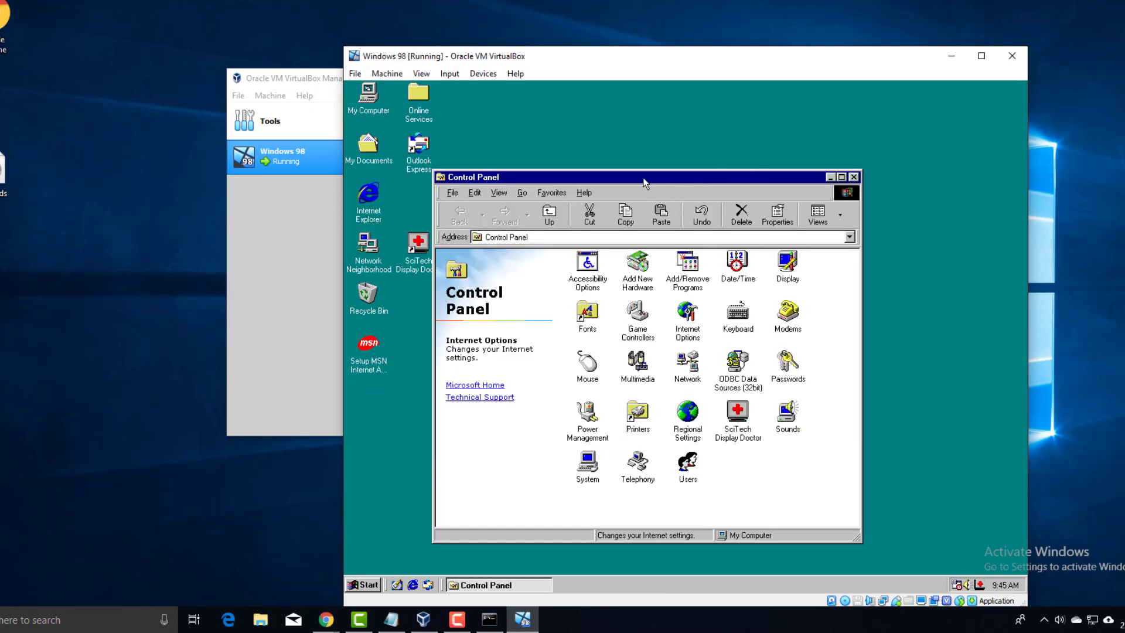
pyautogui.moveTo(645, 179); pyautogui.dragTo(657, 151)
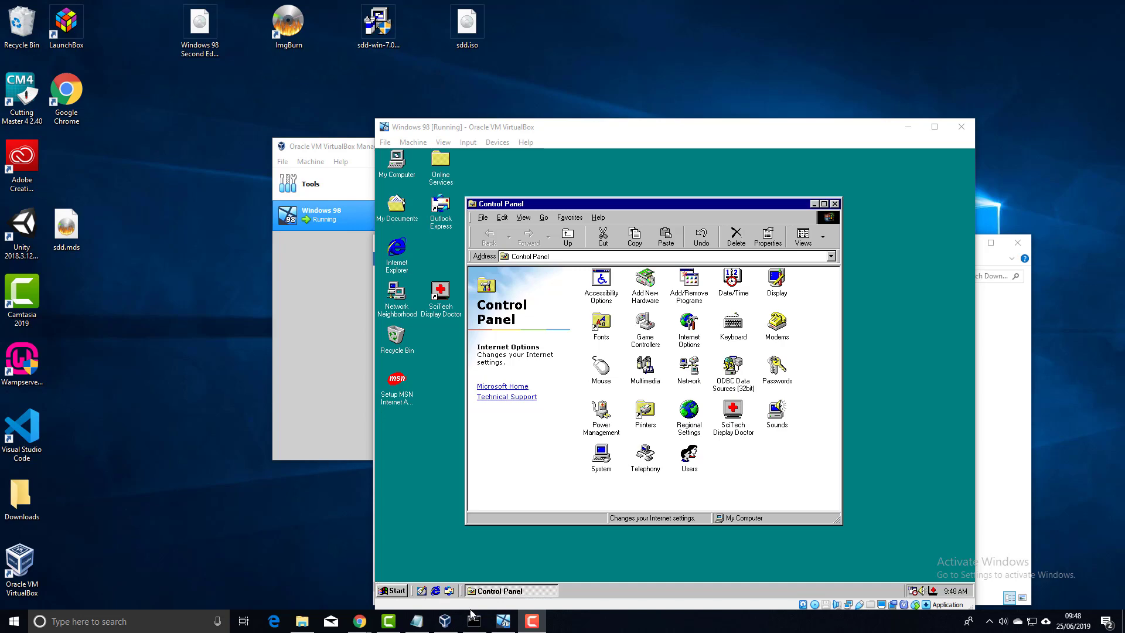
# Review the Opera 9.64 link in the Notepad list and its oldversion.com download page in Chrome, then close the page
pyautogui.click(419, 622)
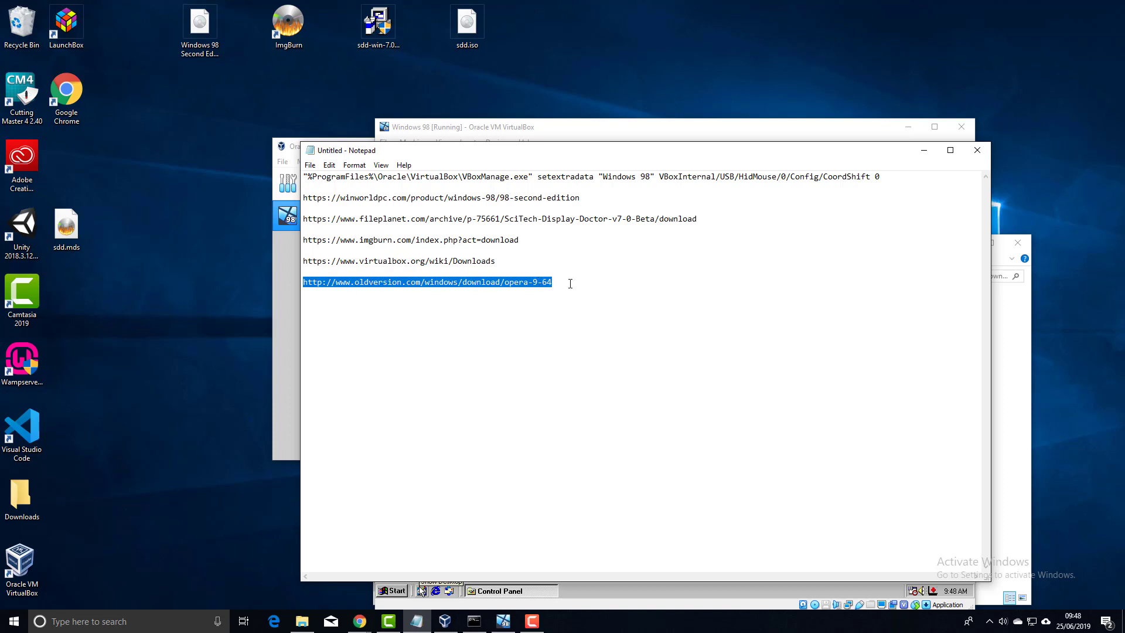
pyautogui.click(549, 286)
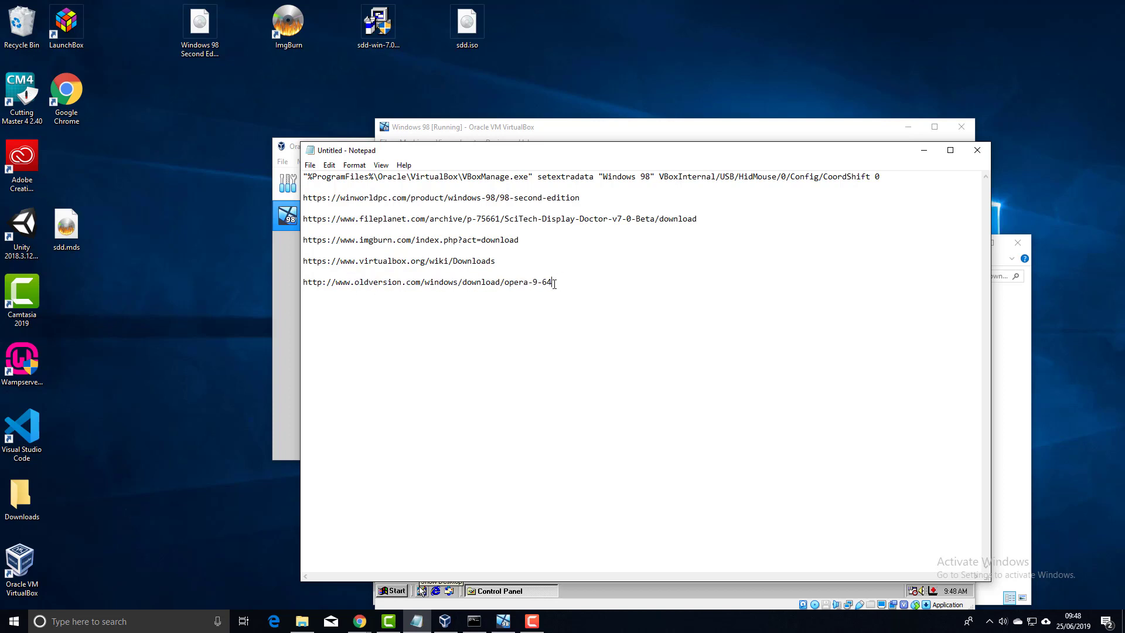
pyautogui.click(924, 156)
pyautogui.moveTo(1124, 64); pyautogui.dragTo(537, 64)
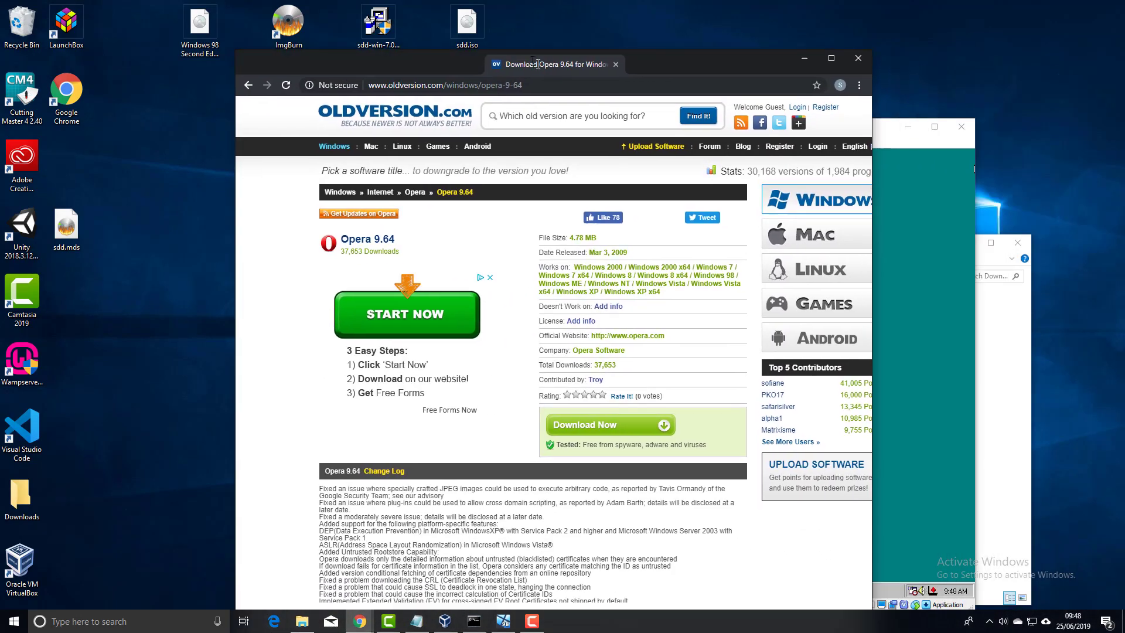
pyautogui.doubleClick(537, 63)
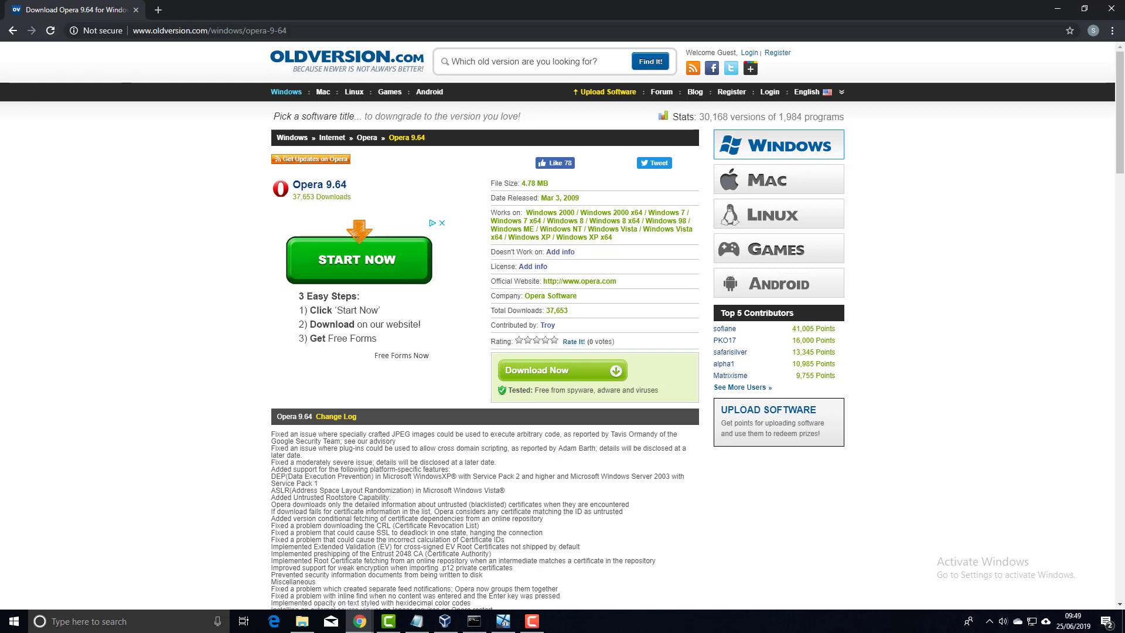
pyautogui.click(1113, 9)
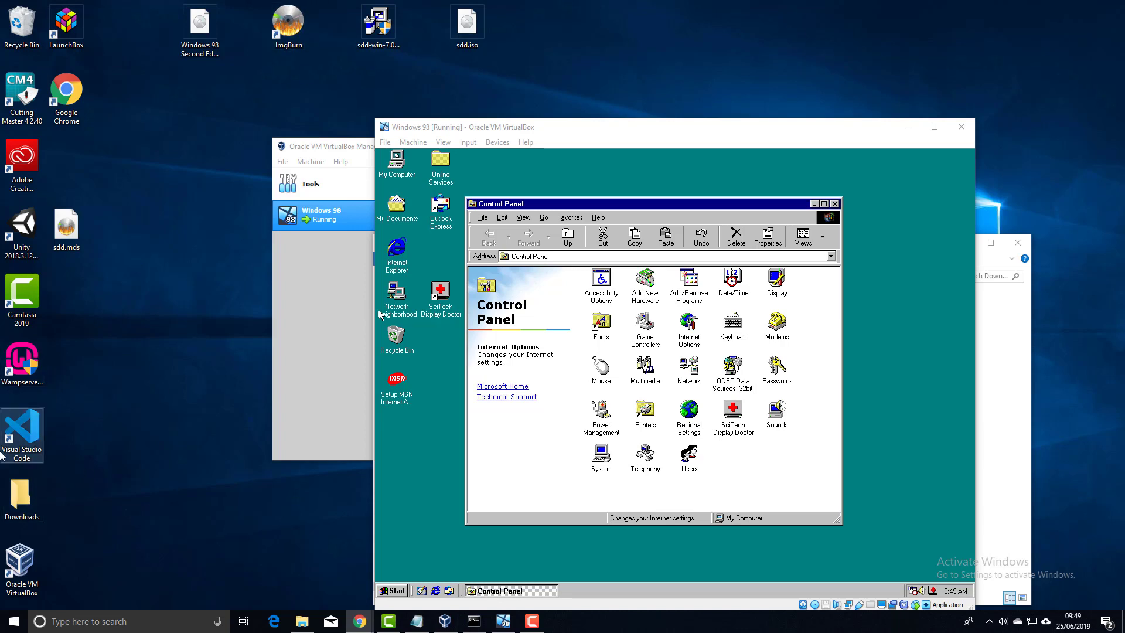
# Move opera.iso from the host's Downloads folder to the desktop and close the folder
pyautogui.doubleClick(19, 491)
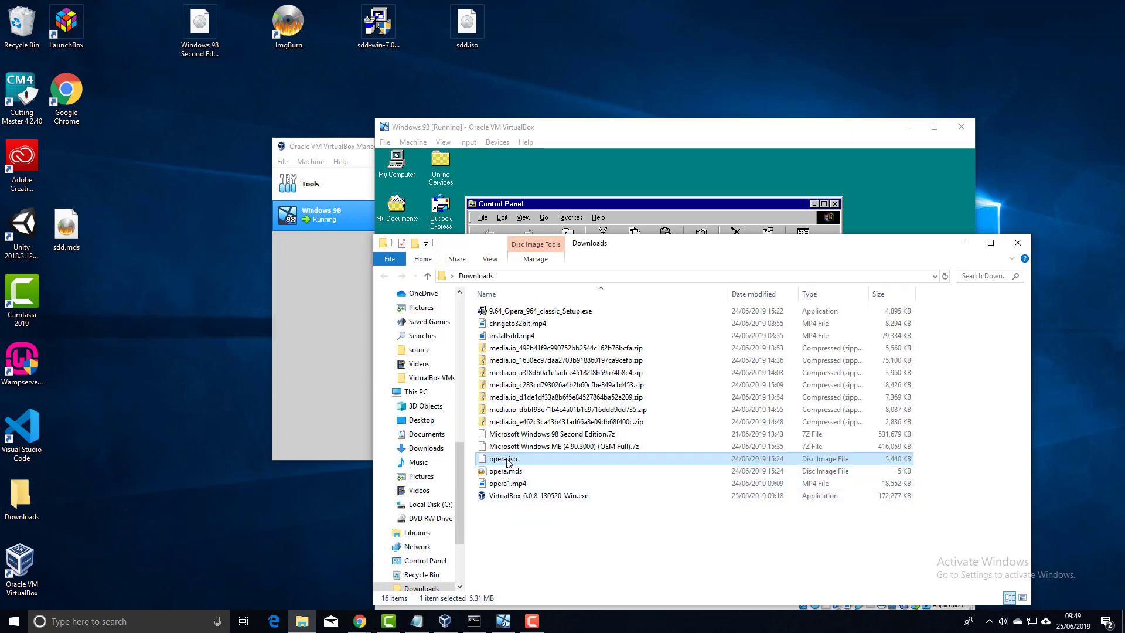
pyautogui.moveTo(507, 463); pyautogui.dragTo(188, 111)
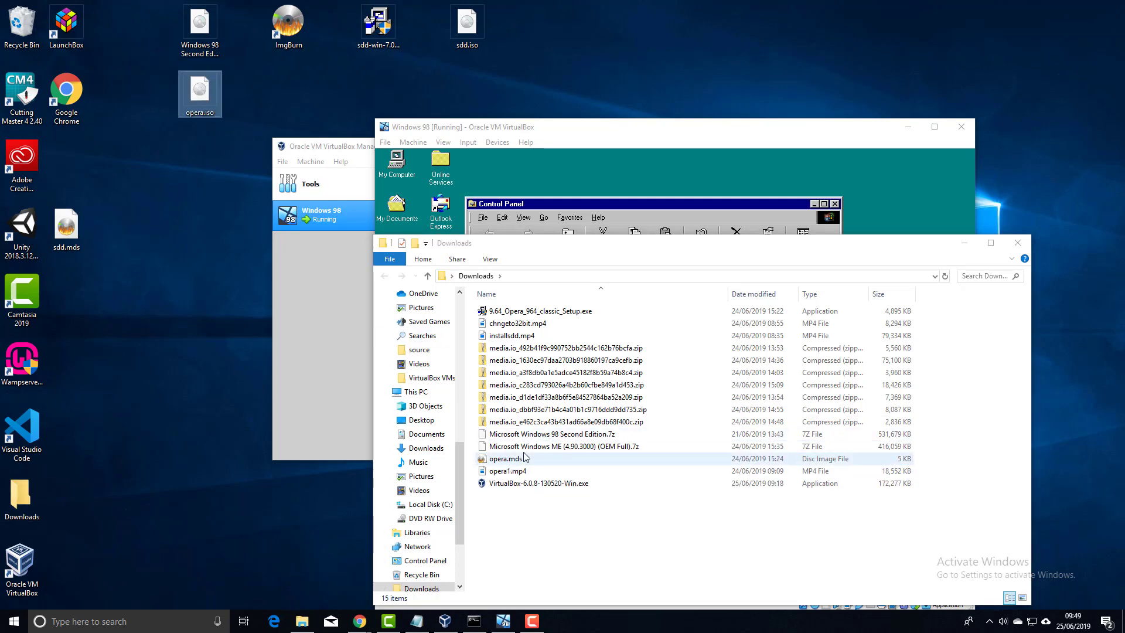
pyautogui.click(1018, 242)
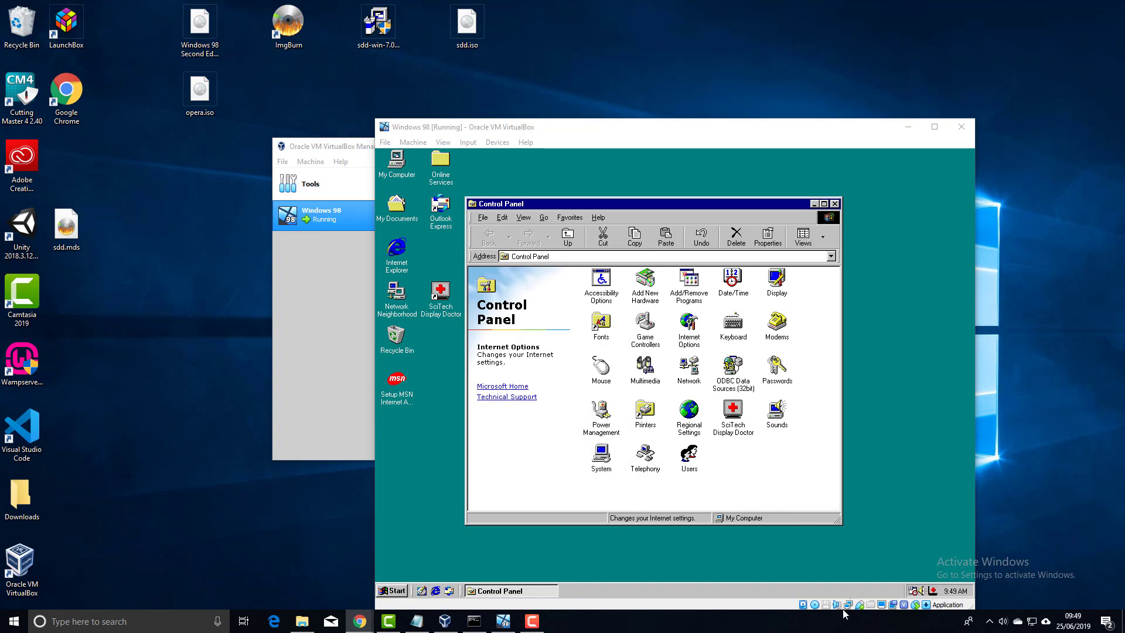
# Insert the desktop's opera.iso disk image into the Windows 98 machine's virtual optical drive
pyautogui.click(815, 605)
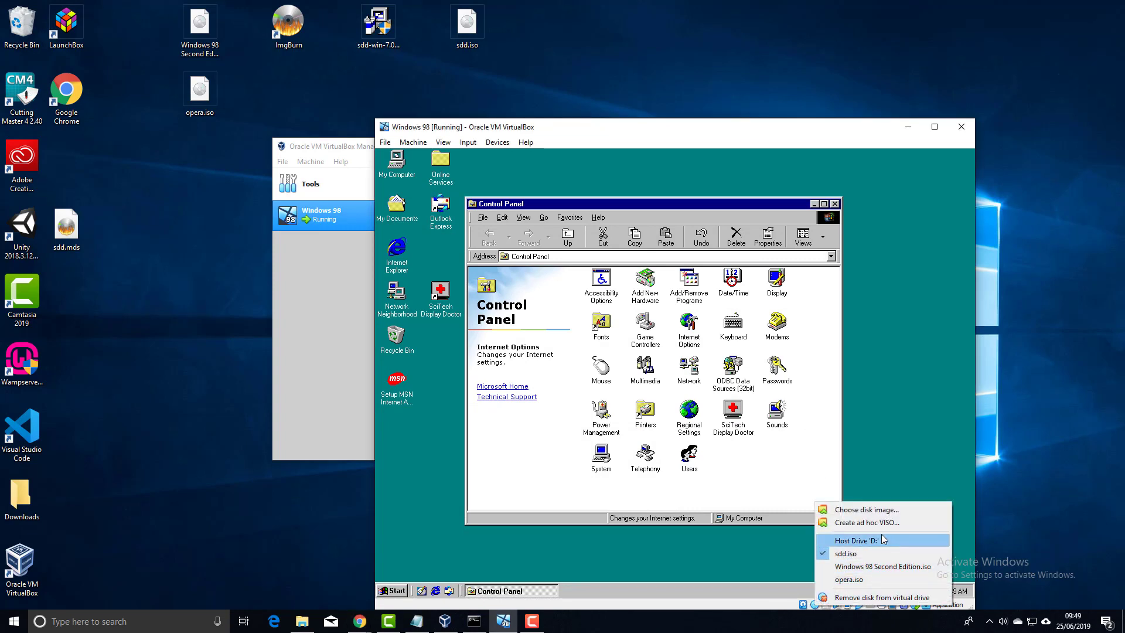
pyautogui.click(860, 511)
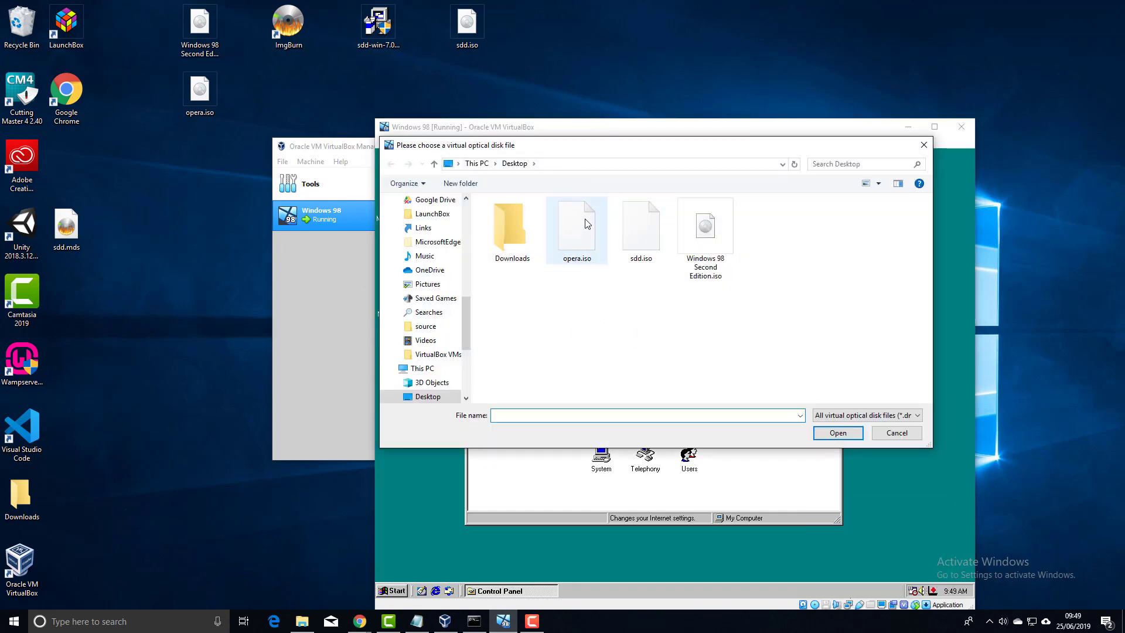
pyautogui.doubleClick(573, 237)
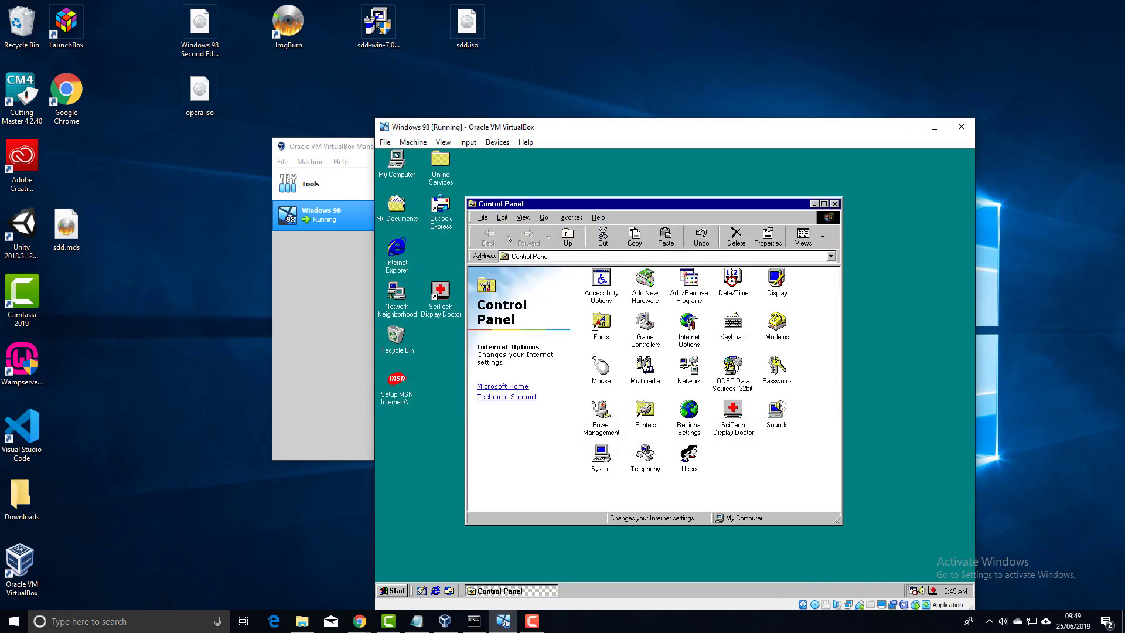
# Run the Opera 9.64 classic setup from the opera (D:) disc in Windows 98 and accept the license agreement
pyautogui.doubleClick(396, 163)
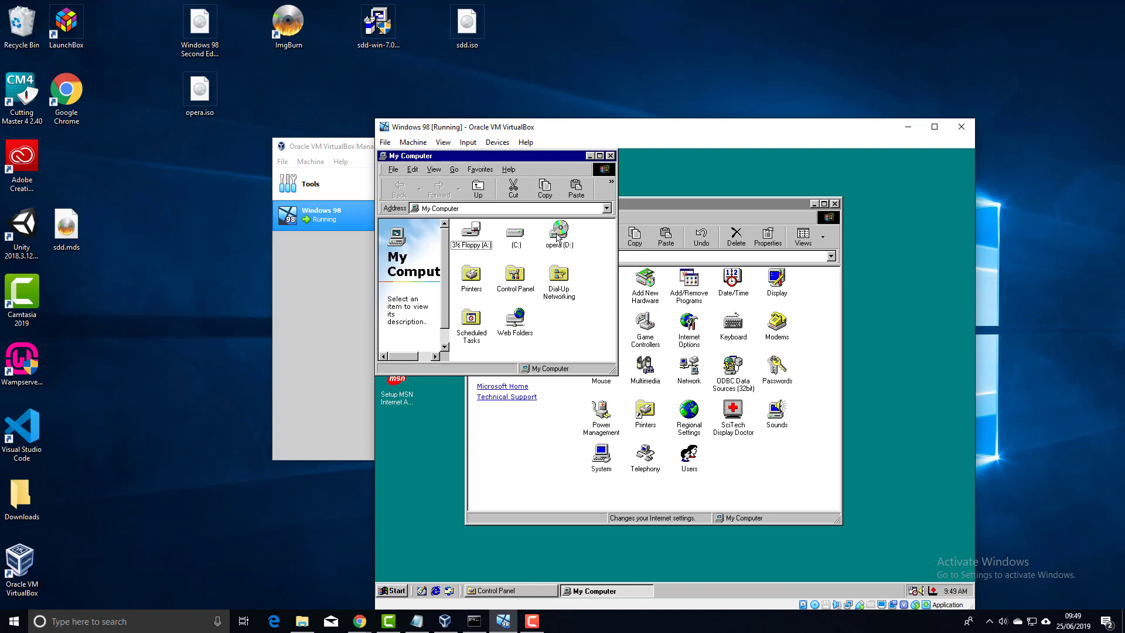
pyautogui.doubleClick(559, 236)
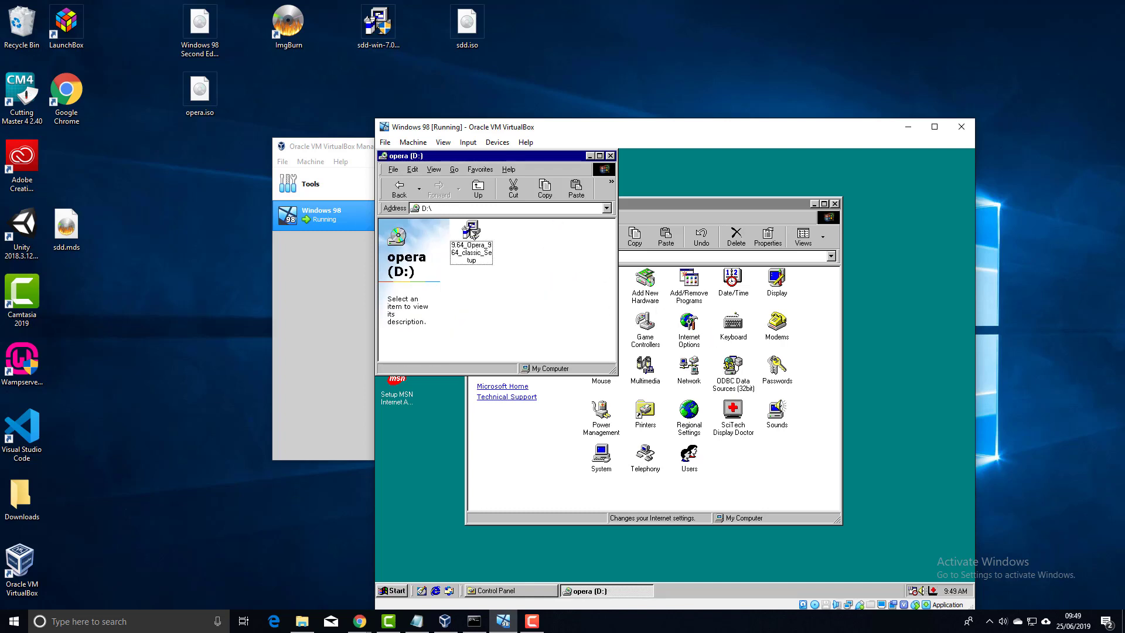
pyautogui.doubleClick(472, 233)
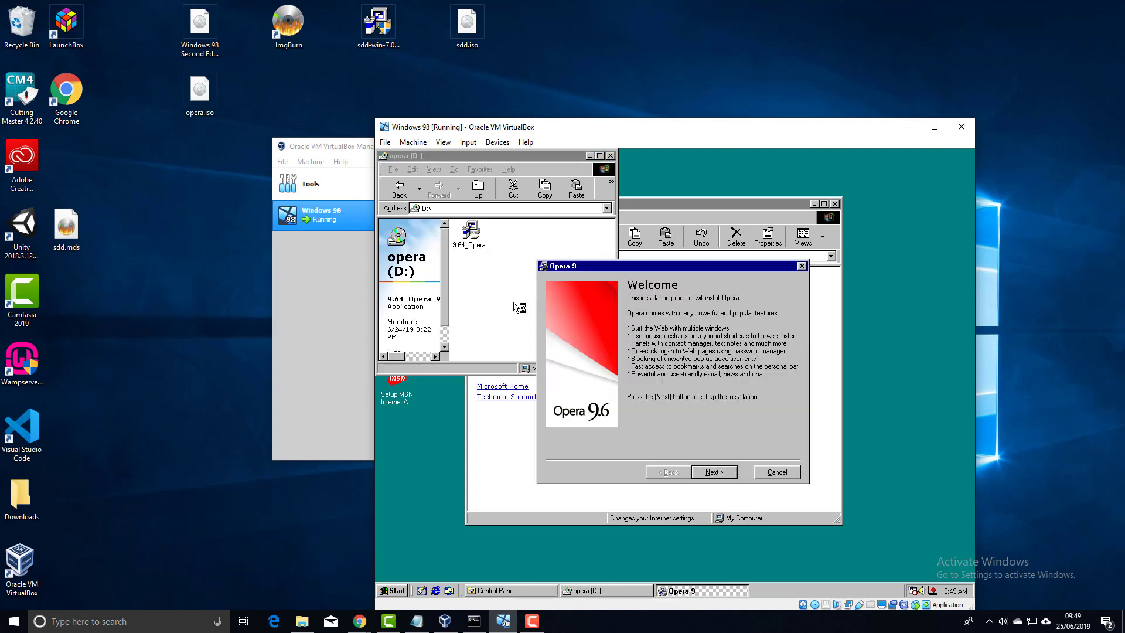
pyautogui.click(714, 473)
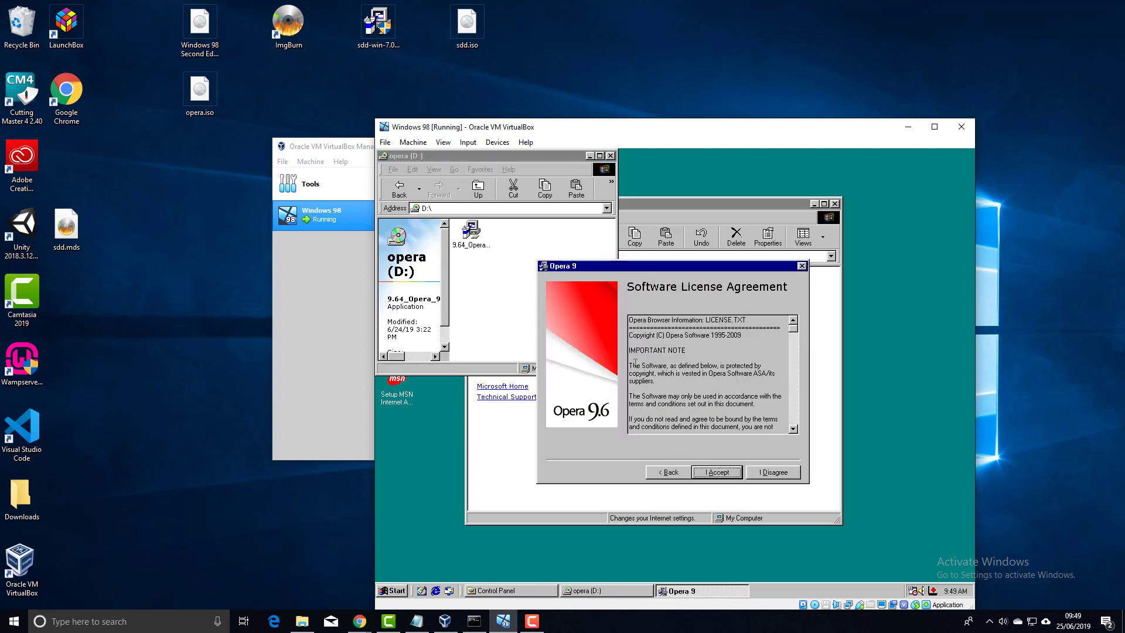
pyautogui.click(718, 473)
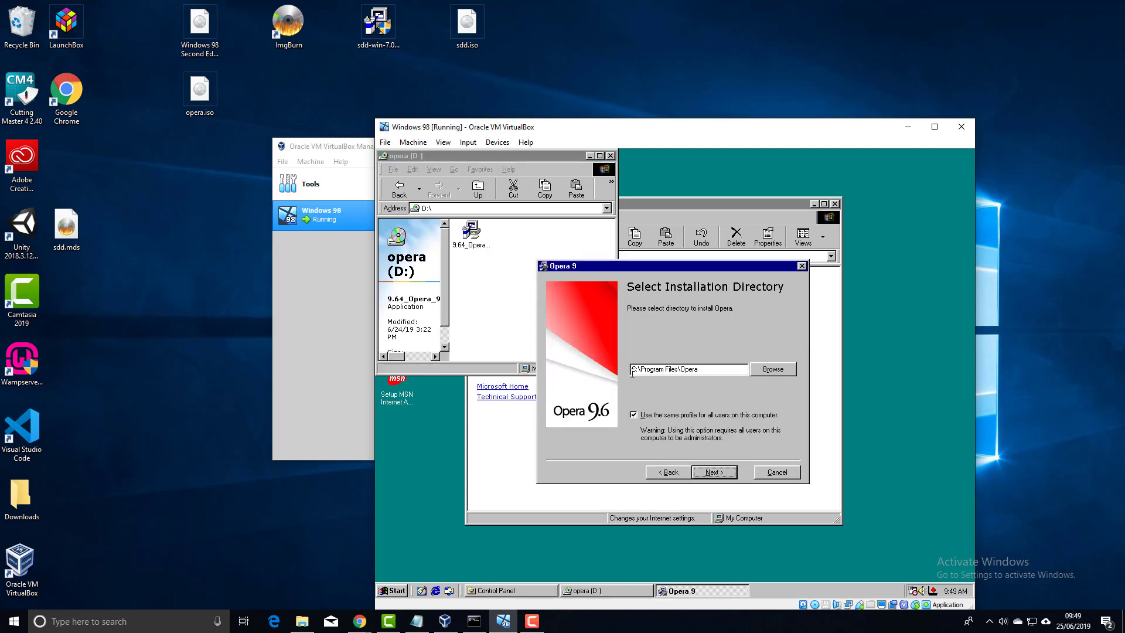
# Install Opera in C:\Program Files\Opera with Start menu, desktop and Quick Launch icons, and finish the setup by running Opera
pyautogui.click(713, 474)
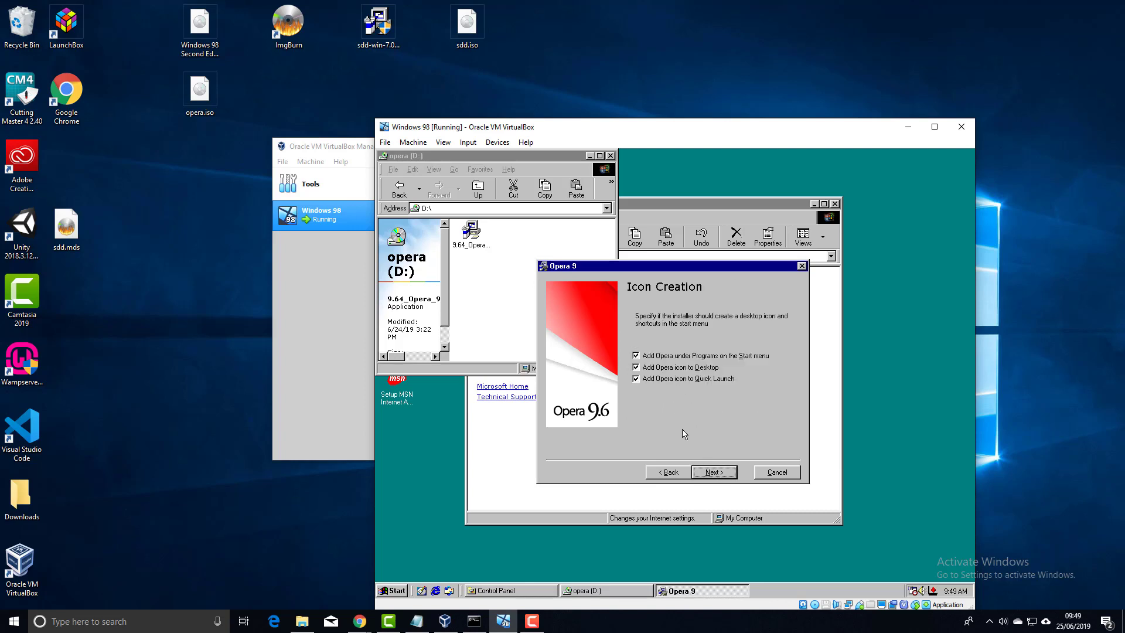
pyautogui.click(715, 473)
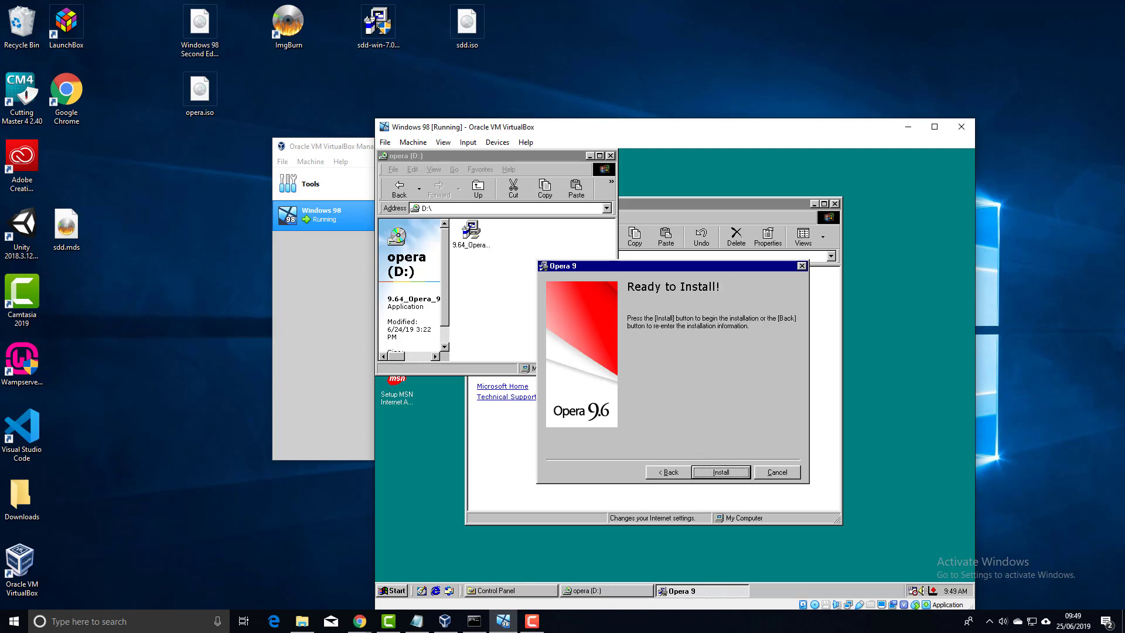
pyautogui.click(717, 472)
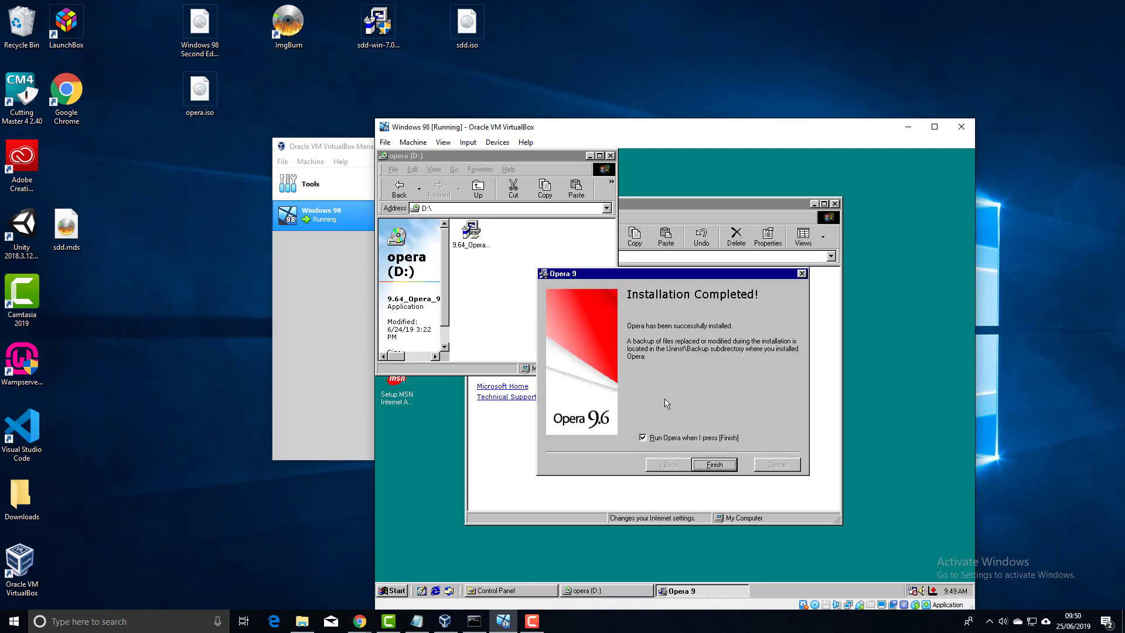
pyautogui.click(714, 465)
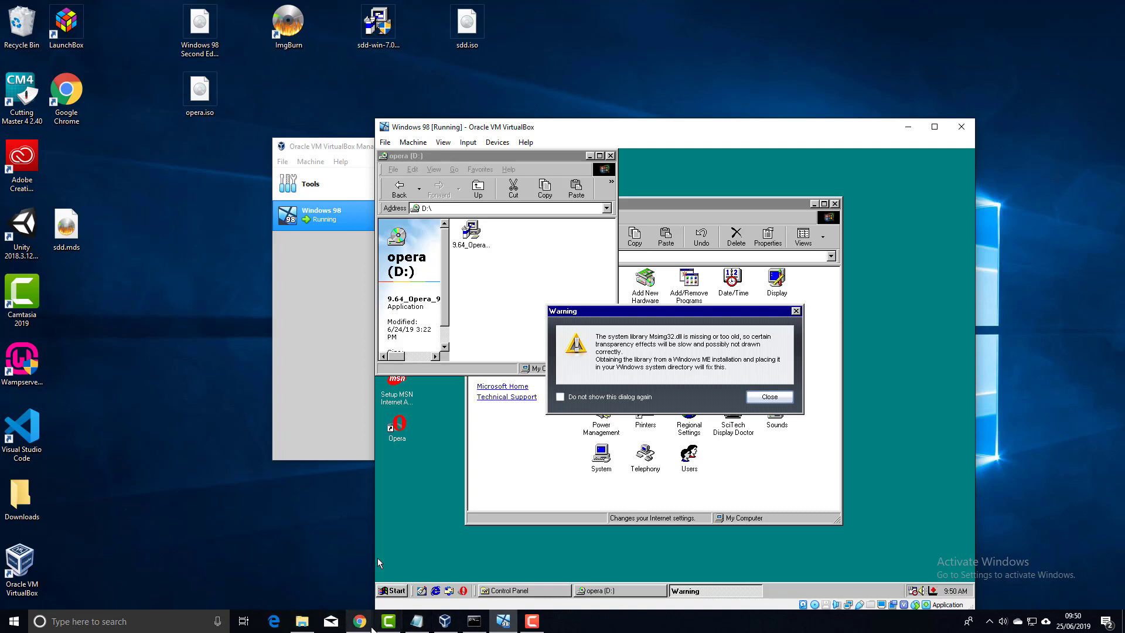
# Review the WinWorld Windows 98 Second Edition page in Chrome, including its introduction, and minimize the page
pyautogui.moveTo(360, 623)
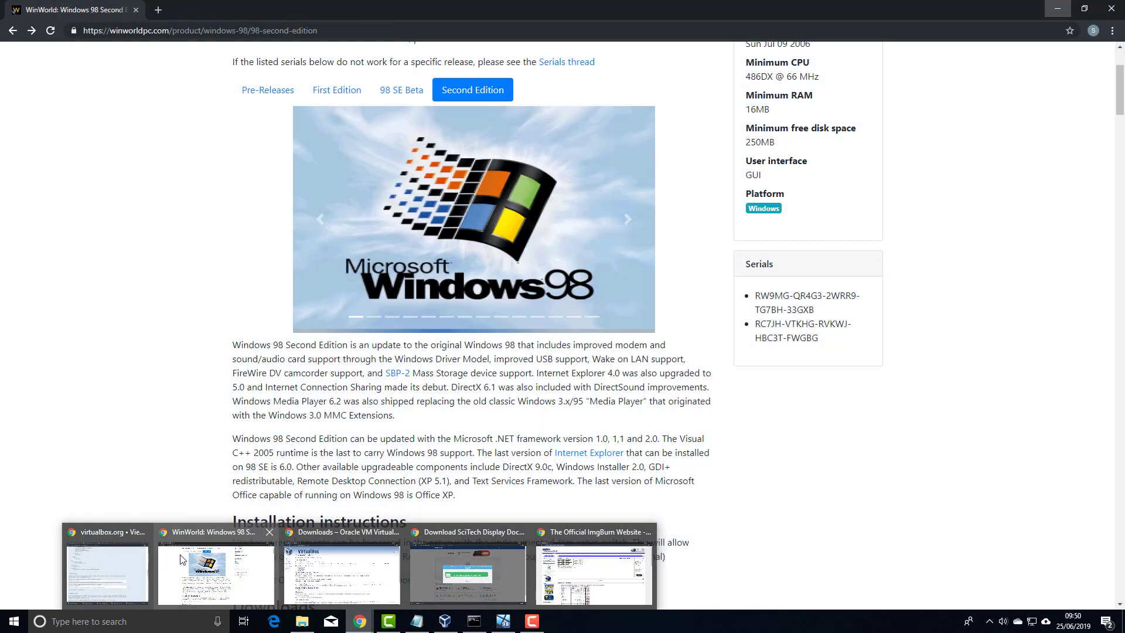
pyautogui.click(202, 545)
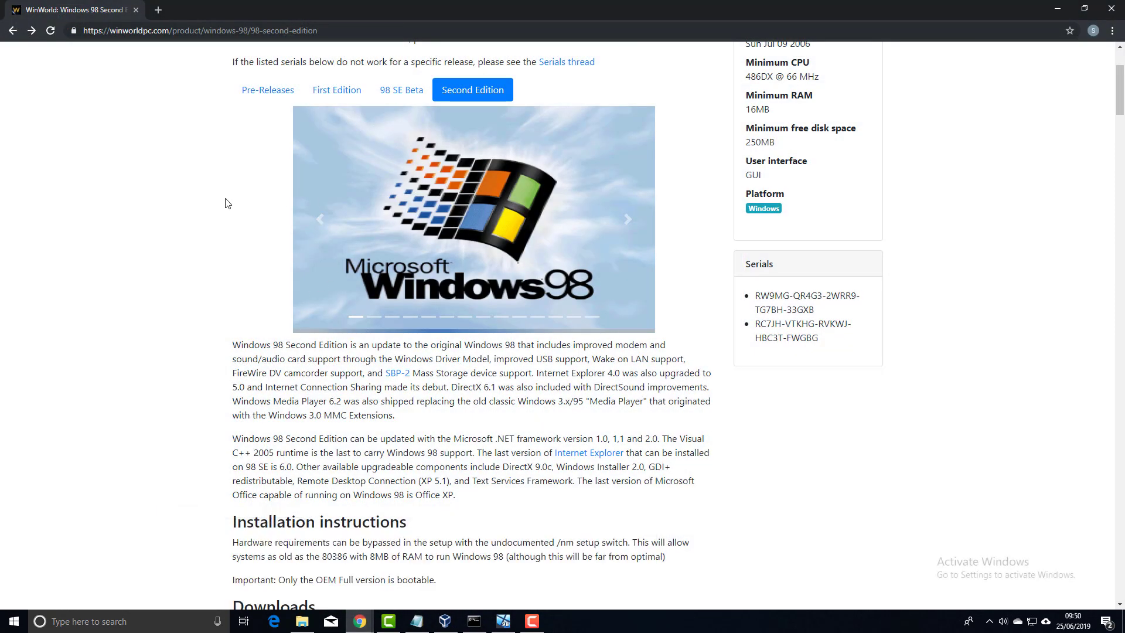
pyautogui.scroll(3, 598, 173)
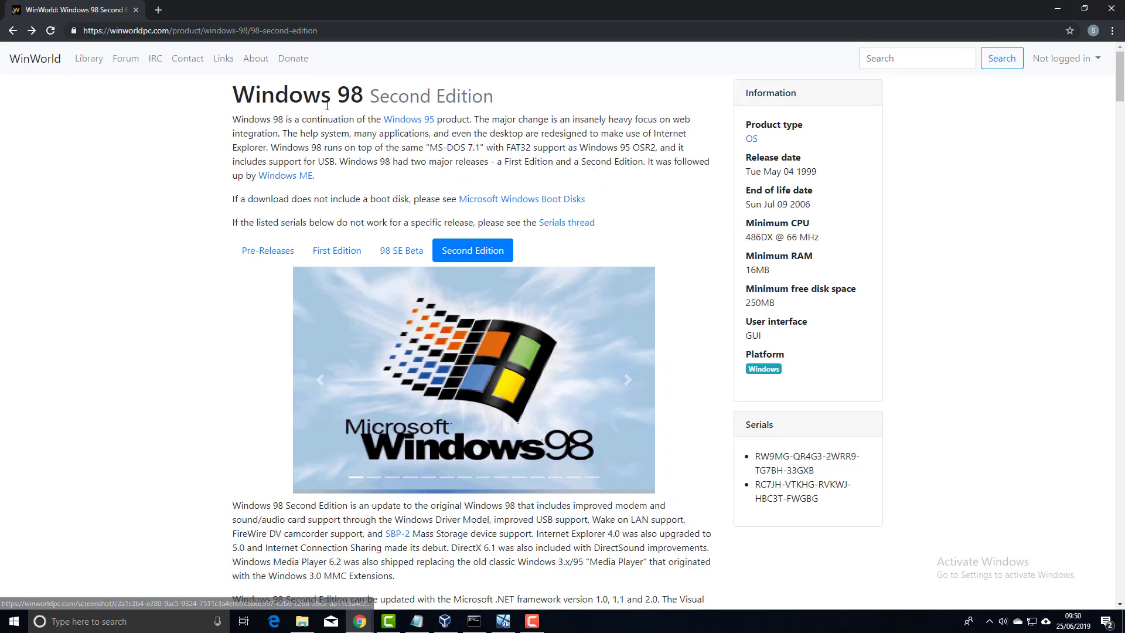
pyautogui.click(1058, 9)
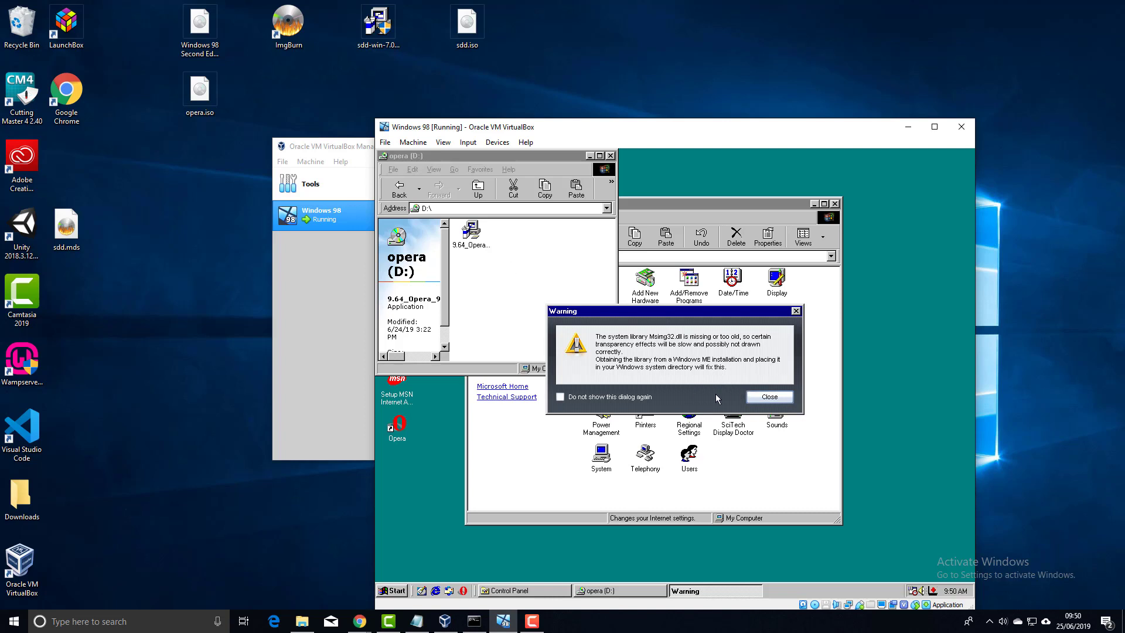
pyautogui.click(766, 398)
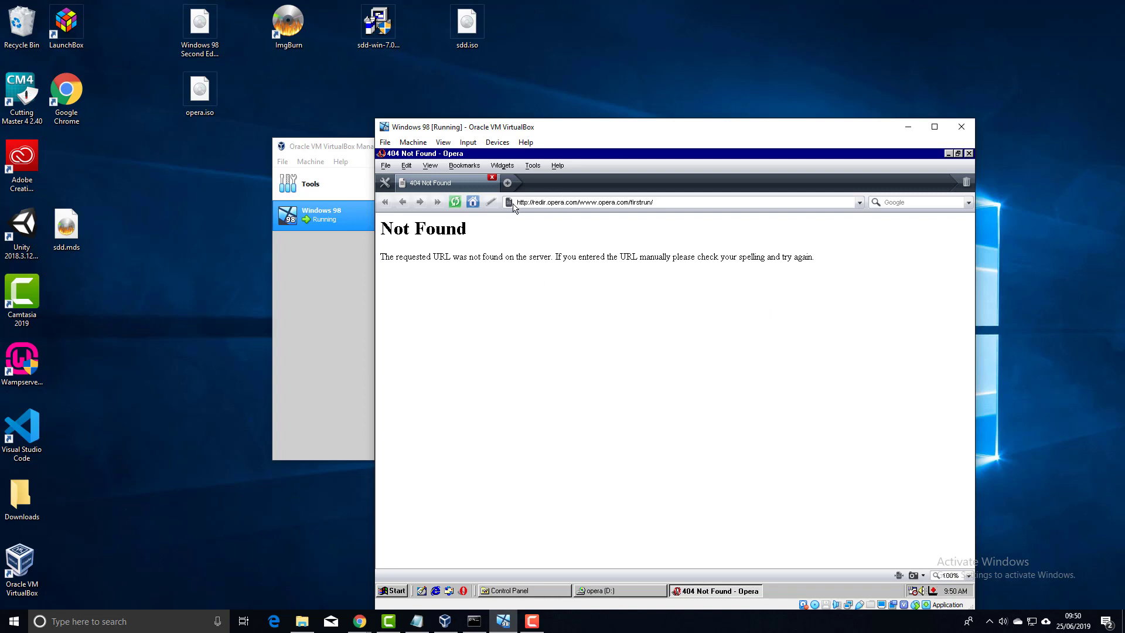
pyautogui.click(577, 199)
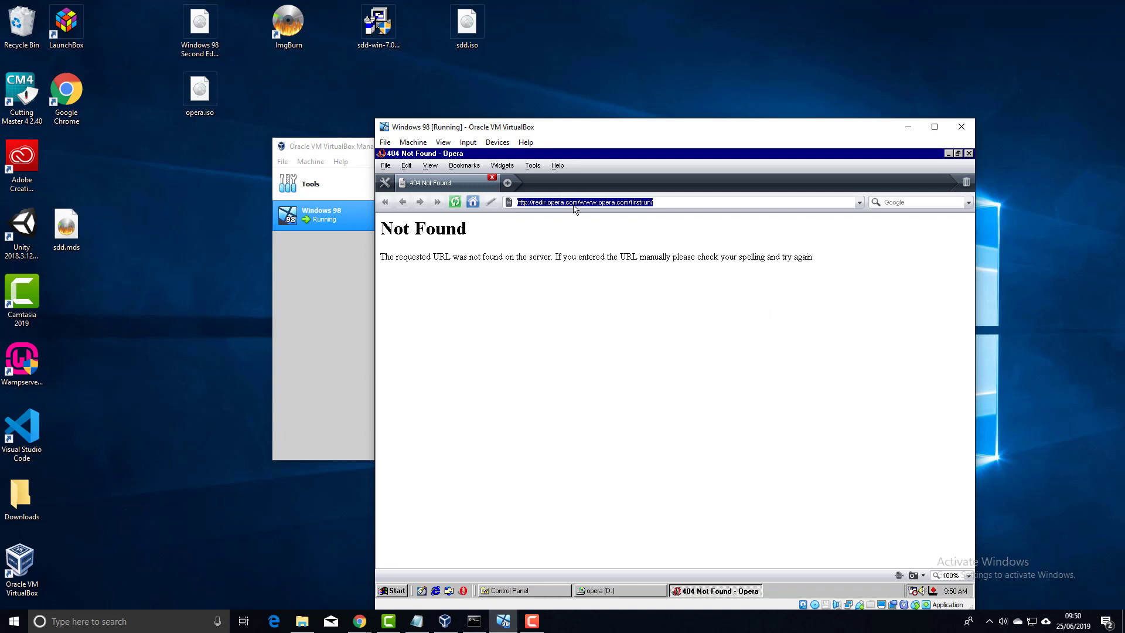
pyautogui.write('ww')
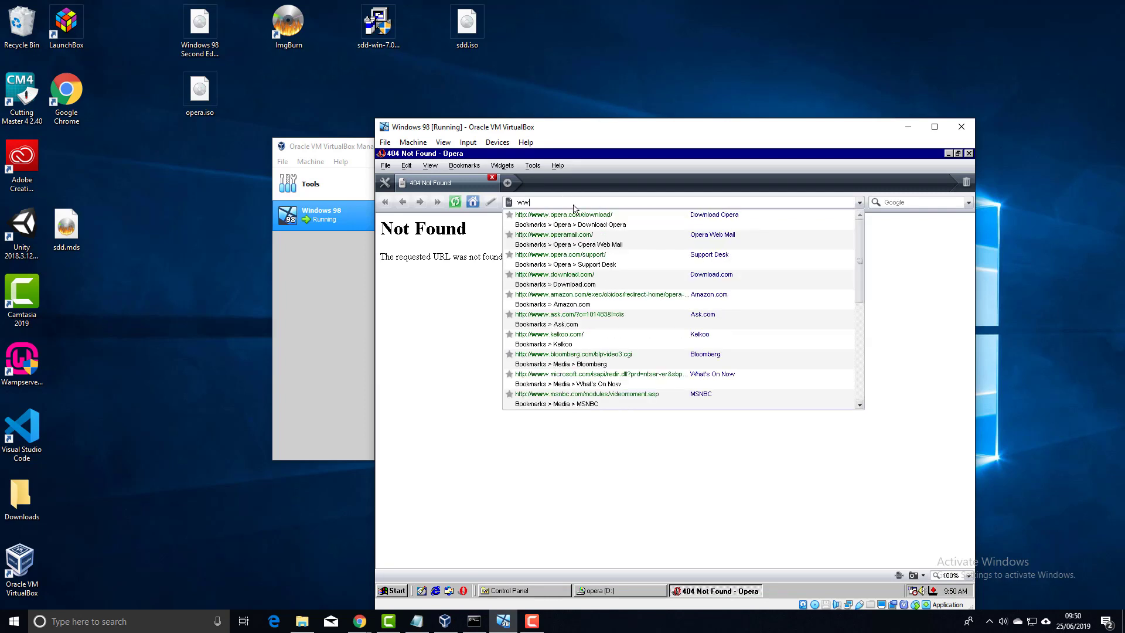
pyautogui.write('w.google')
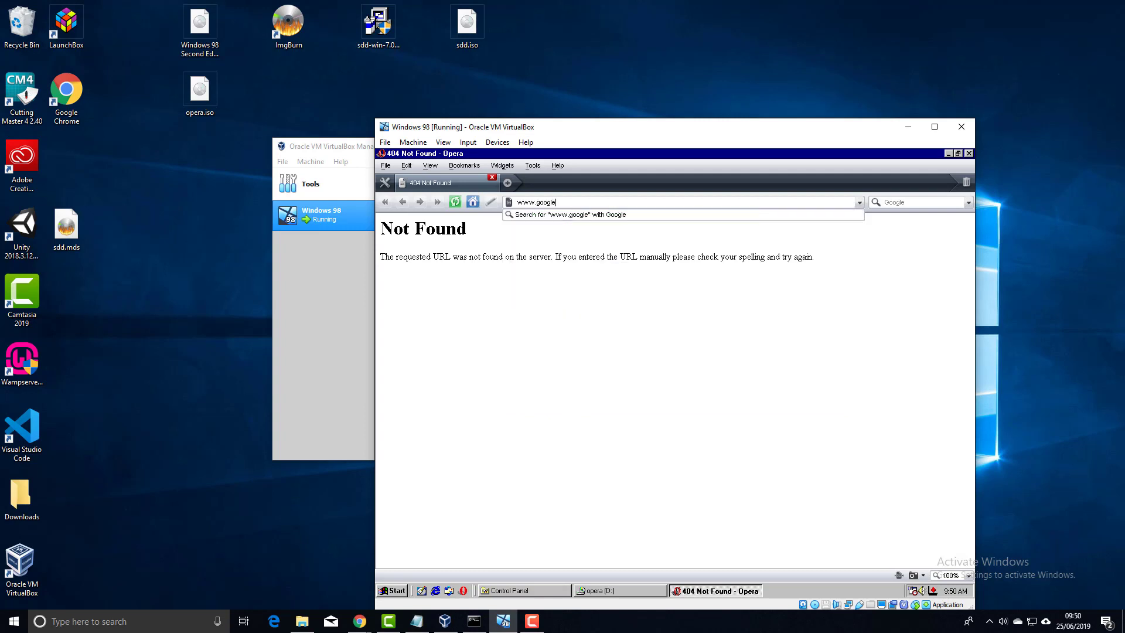
pyautogui.write('.co.uk')
pyautogui.press('Return')
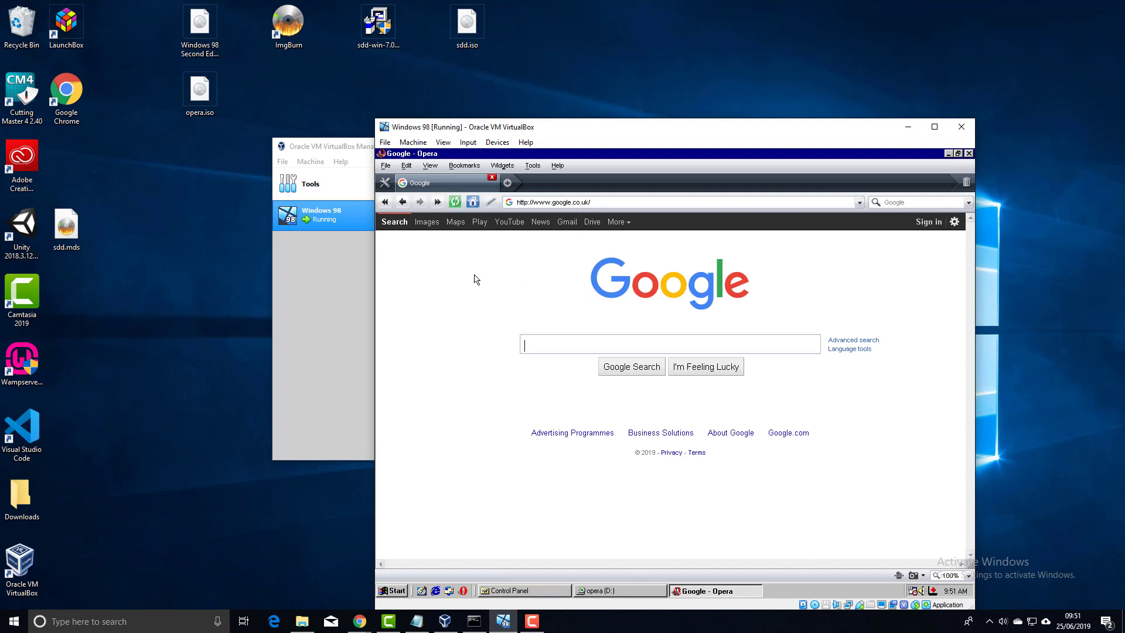
pyautogui.click(502, 227)
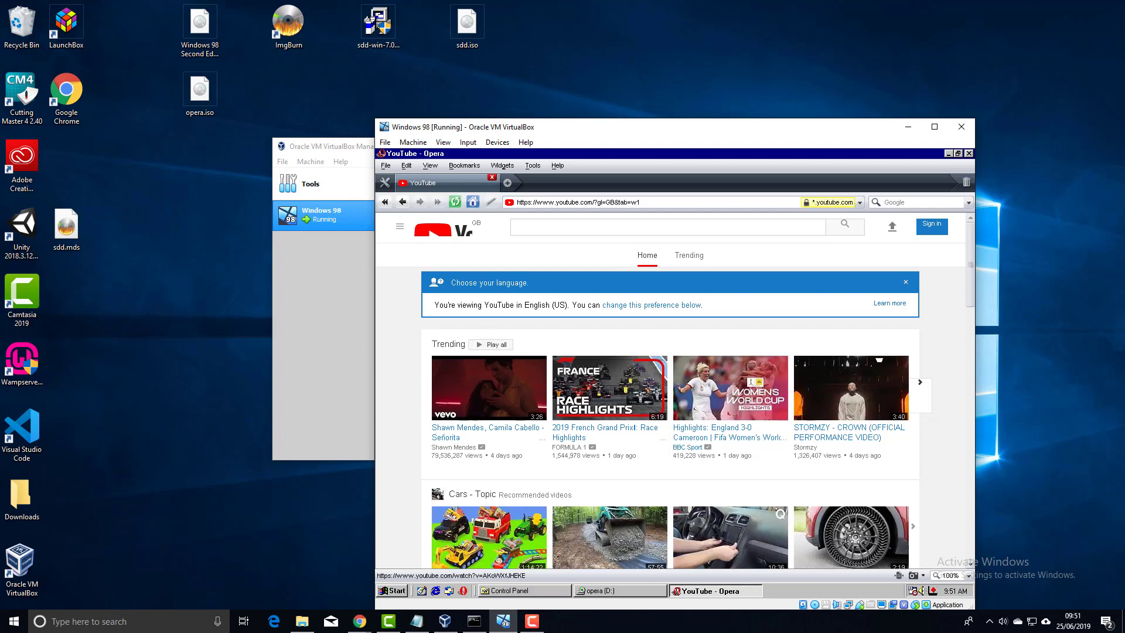
pyautogui.moveTo(974, 285)
pyautogui.mouseDown()
pyautogui.moveTo(973, 337)
pyautogui.moveTo(974, 270)
pyautogui.mouseUp()
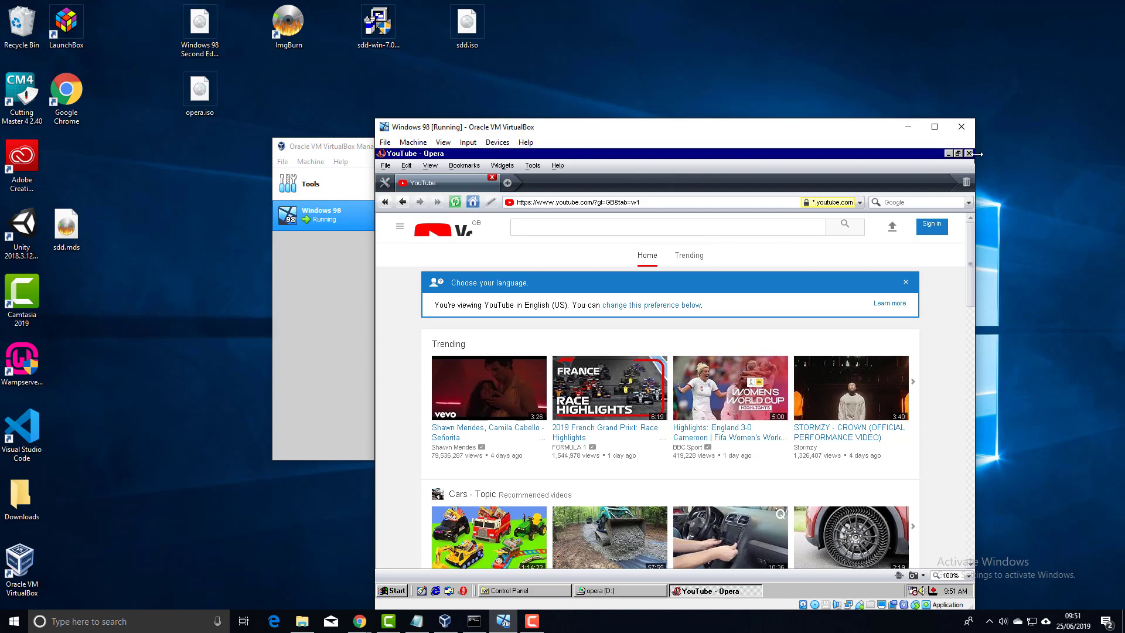
# Close the Opera browser and the opera (D:) window in Windows 98, leaving the Control Panel window slightly repositioned
pyautogui.click(969, 154)
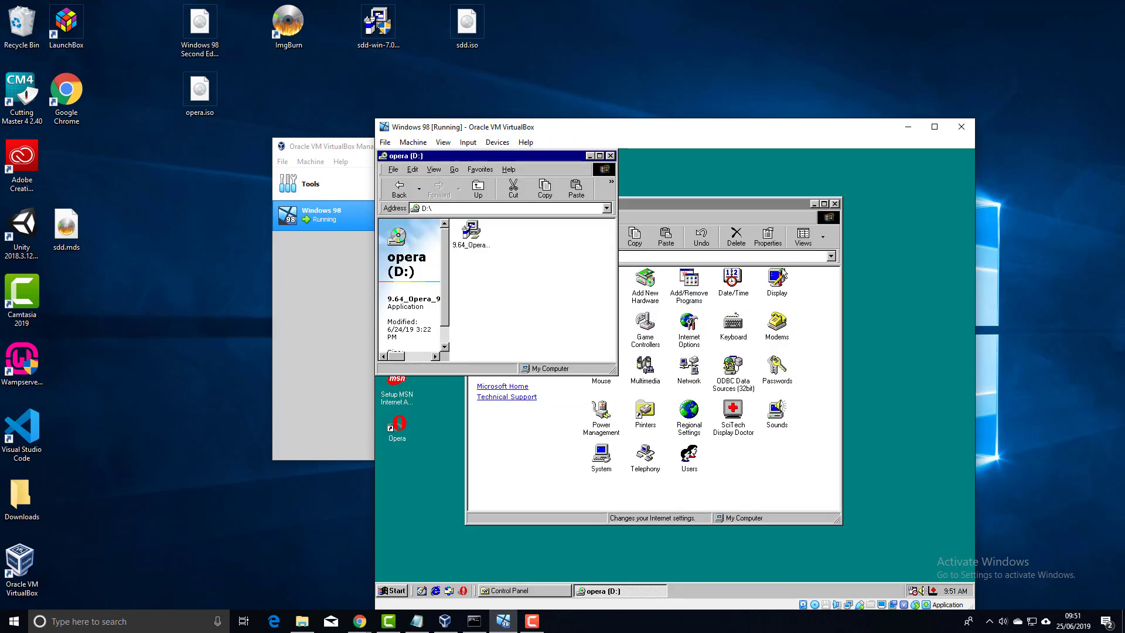
pyautogui.click(610, 156)
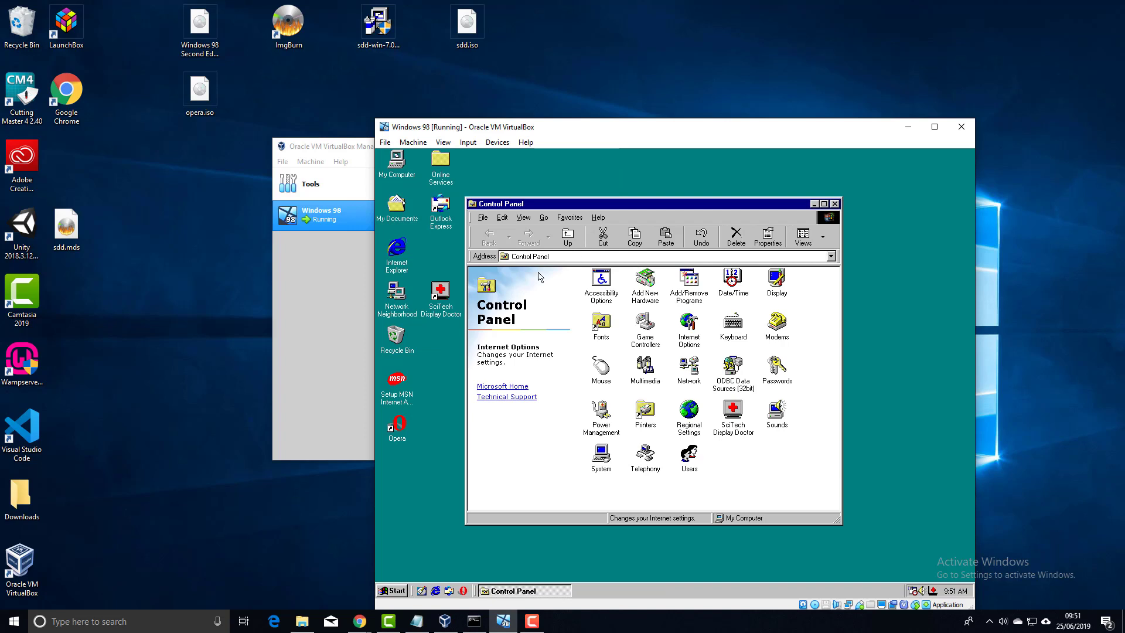
pyautogui.moveTo(588, 205); pyautogui.dragTo(594, 190)
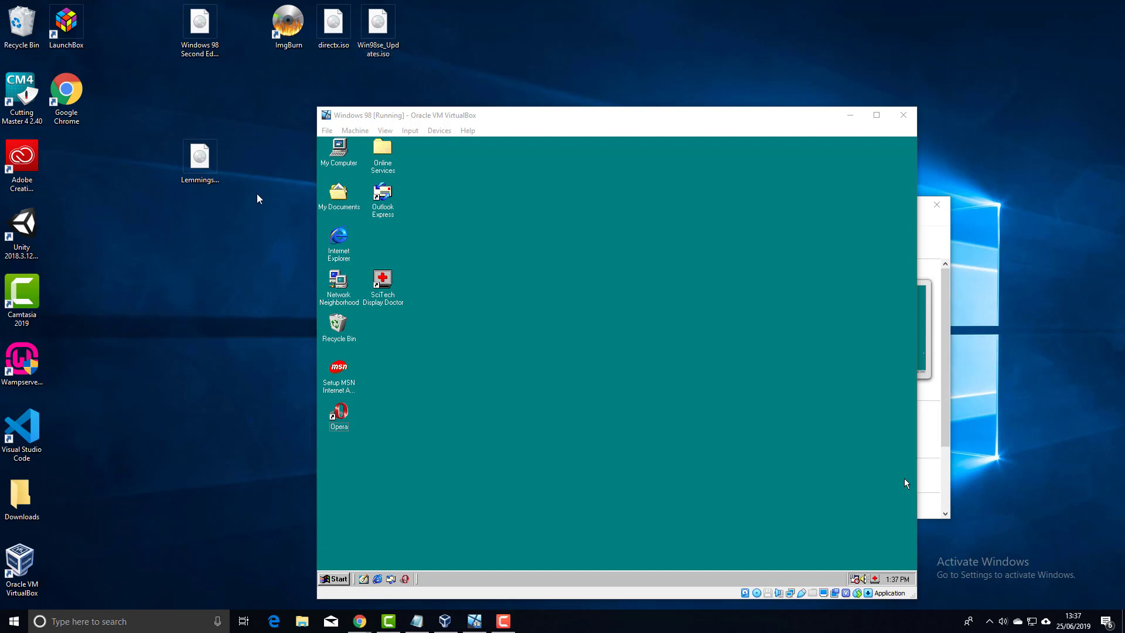
pyautogui.click(213, 155)
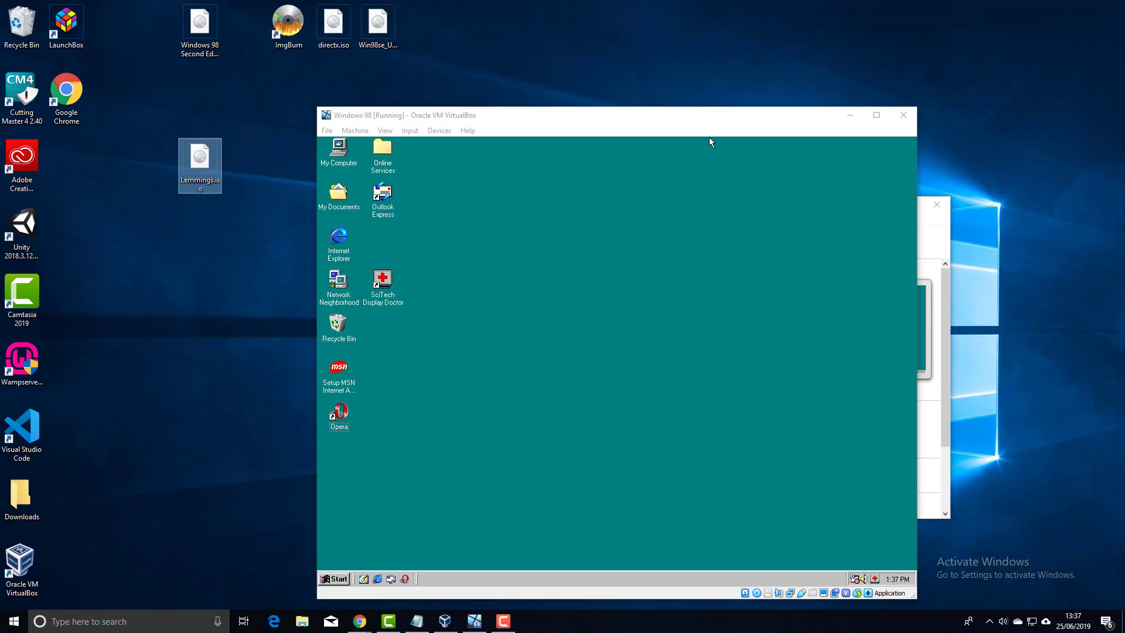
pyautogui.click(360, 622)
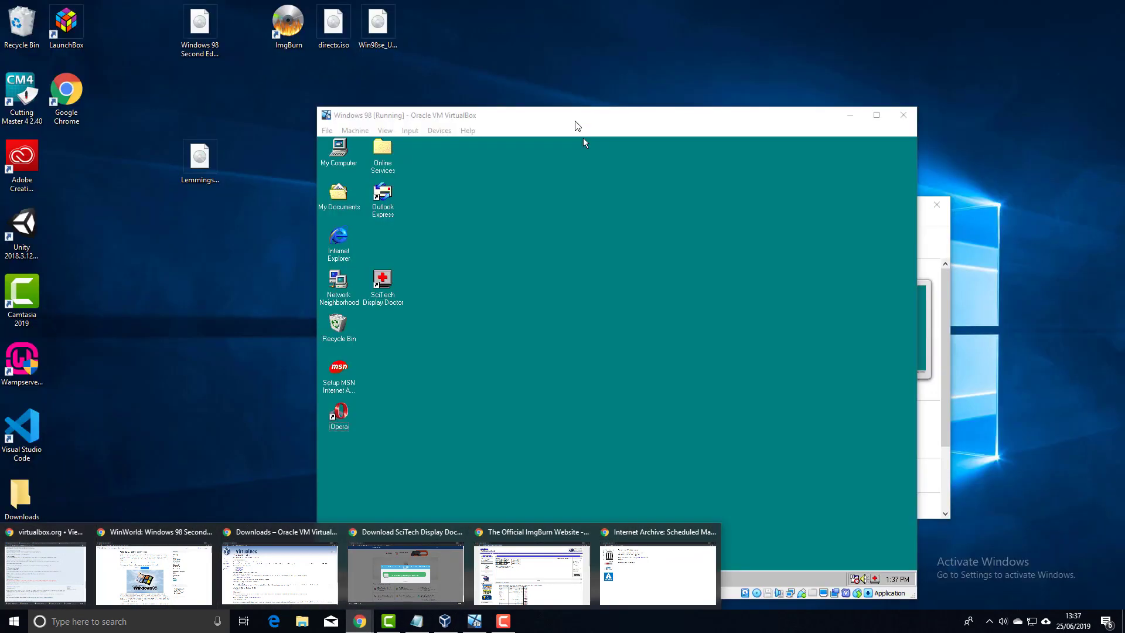
pyautogui.click(482, 69)
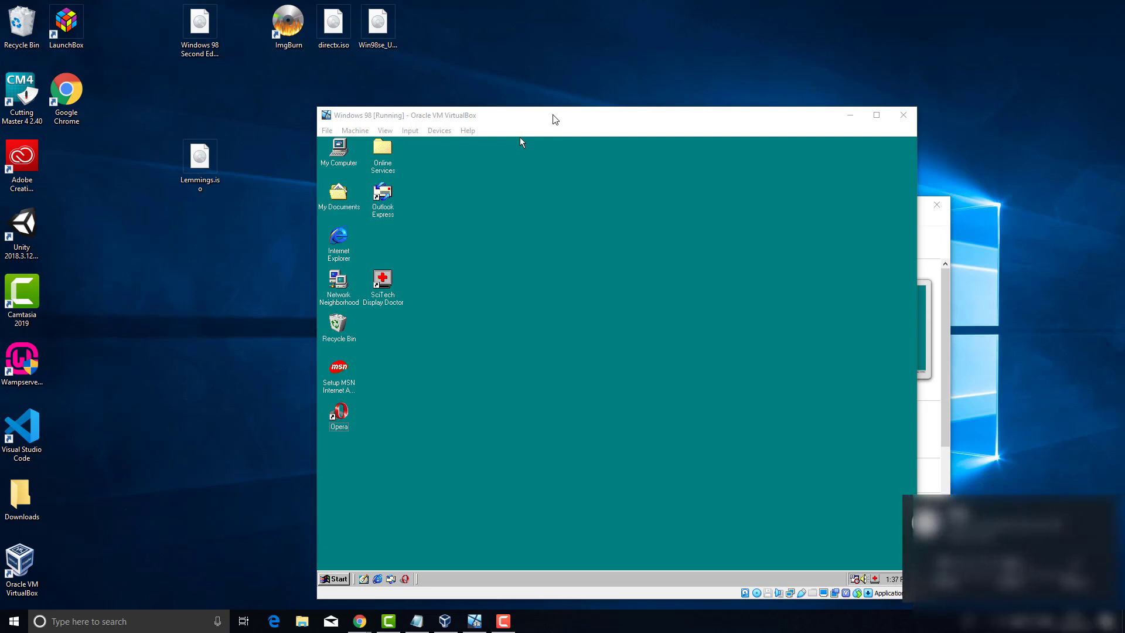
pyautogui.click(1060, 574)
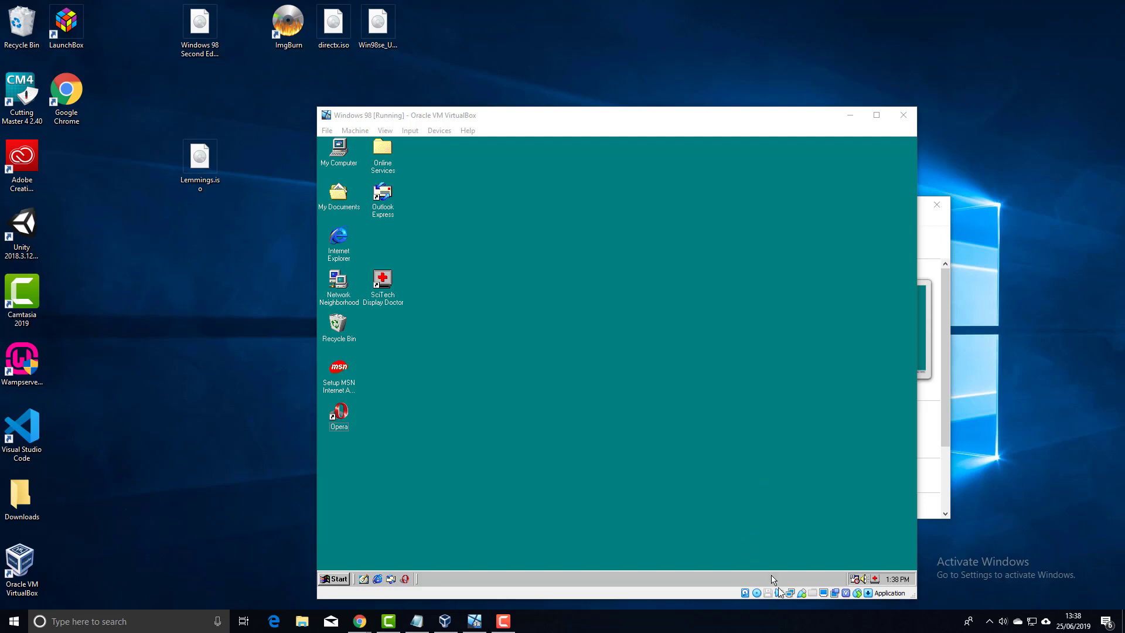
# Insert the desktop's Lemmings.iso disk image into the Windows 98 machine's virtual optical drive
pyautogui.rightClick(757, 594)
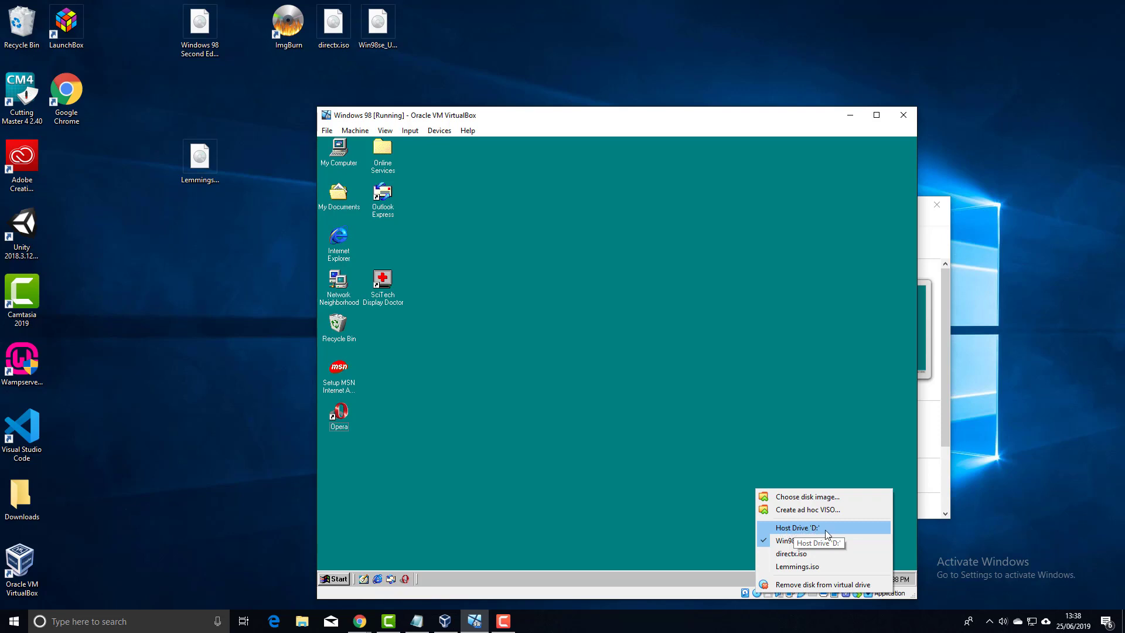
pyautogui.click(542, 398)
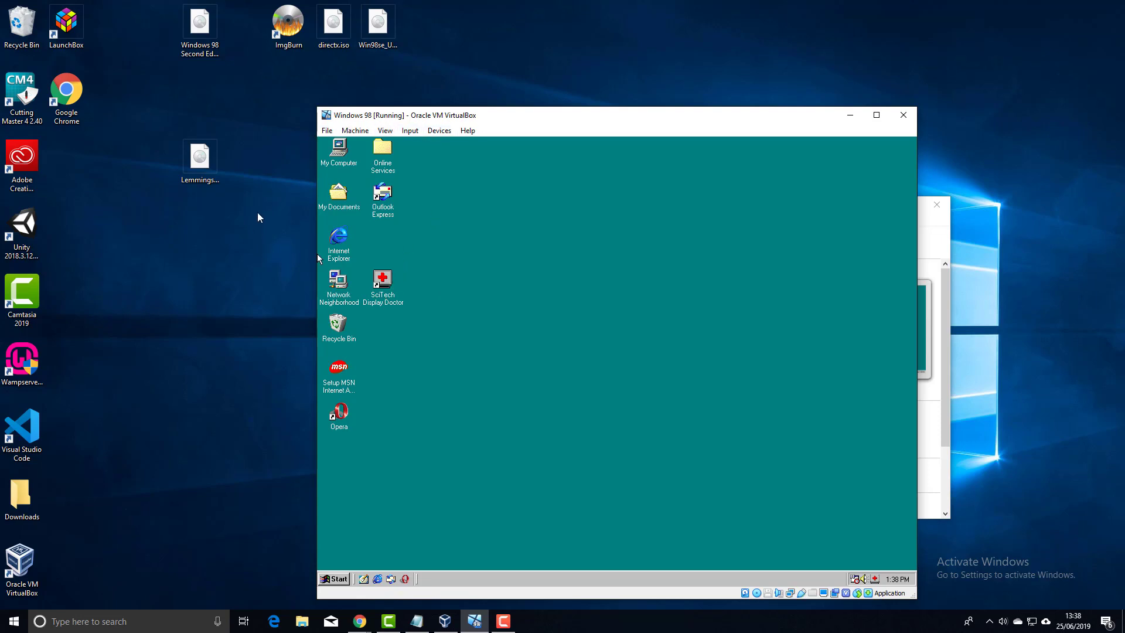
pyautogui.click(200, 167)
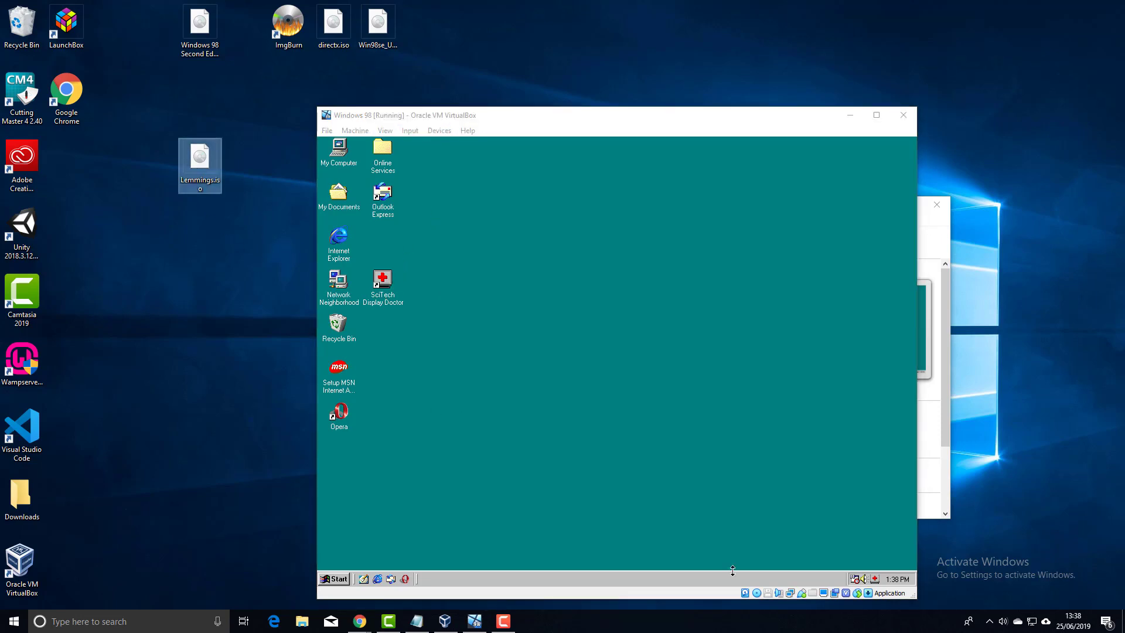
pyautogui.click(758, 597)
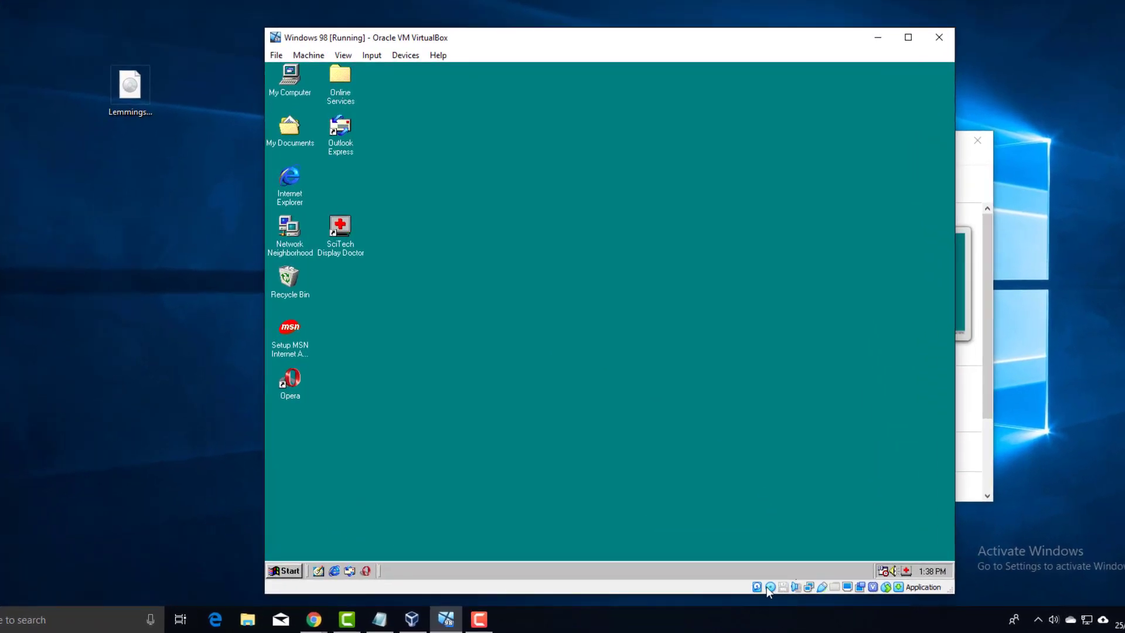
pyautogui.click(769, 587)
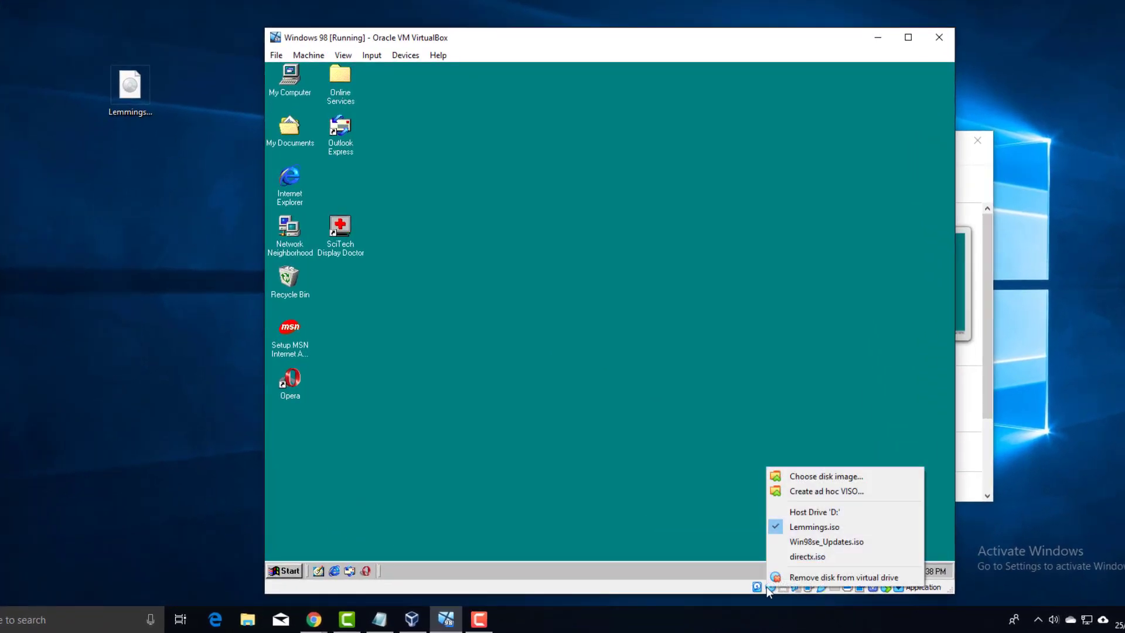
pyautogui.click(806, 531)
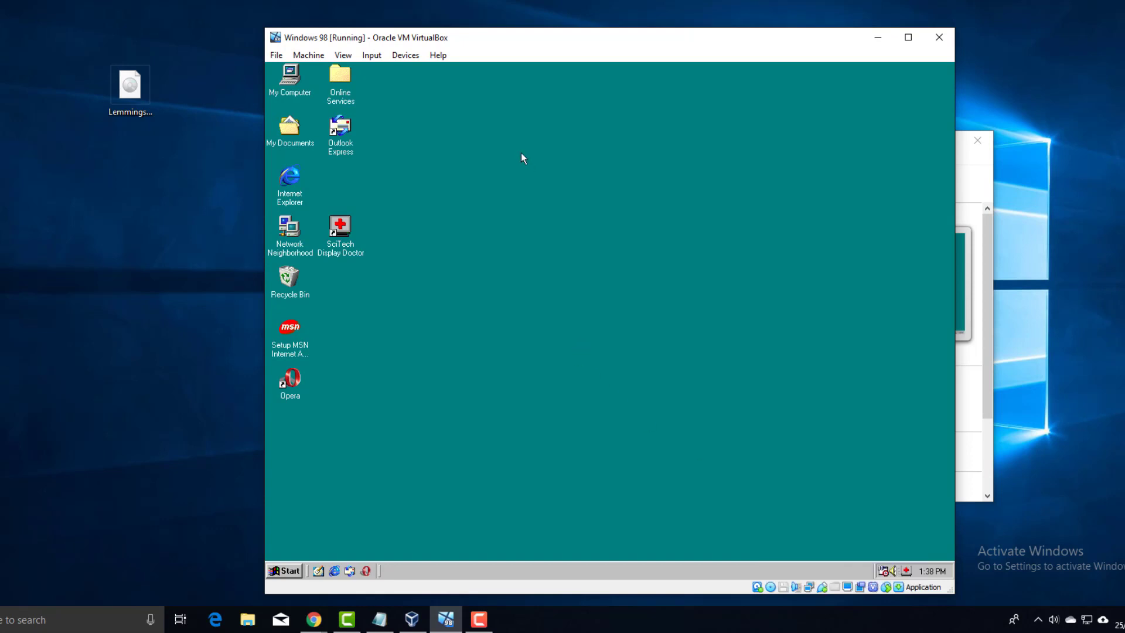
# Run the Lemmings application from the Lemmings_95 (D:) disc in My Computer and accept the colour display warning
pyautogui.doubleClick(290, 76)
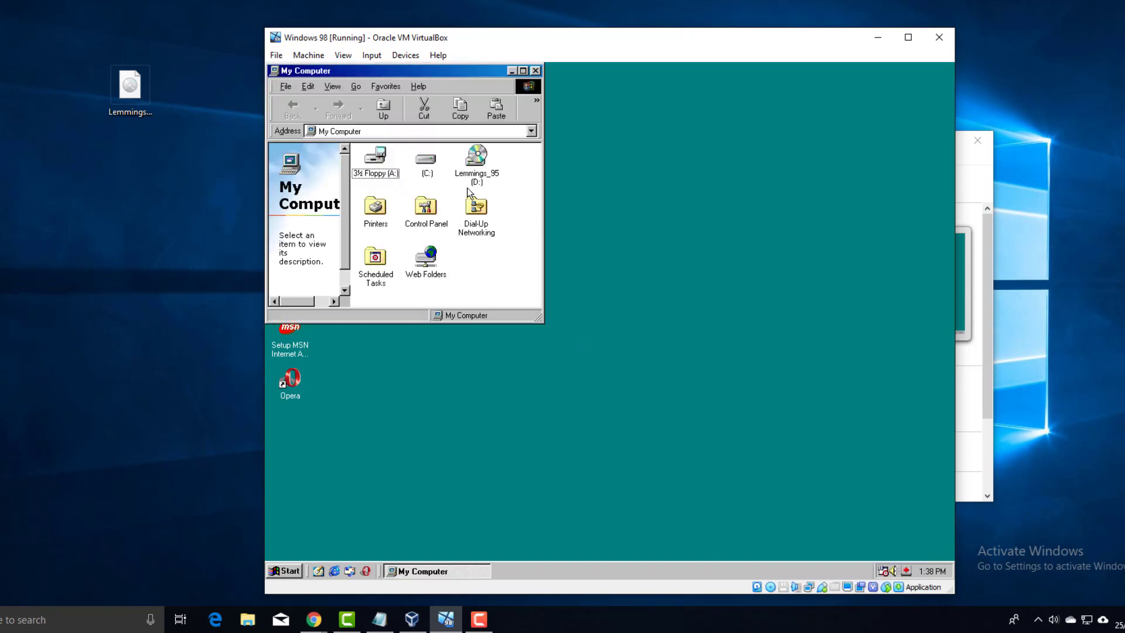
pyautogui.doubleClick(476, 158)
pyautogui.scroll(-2, 536, 214)
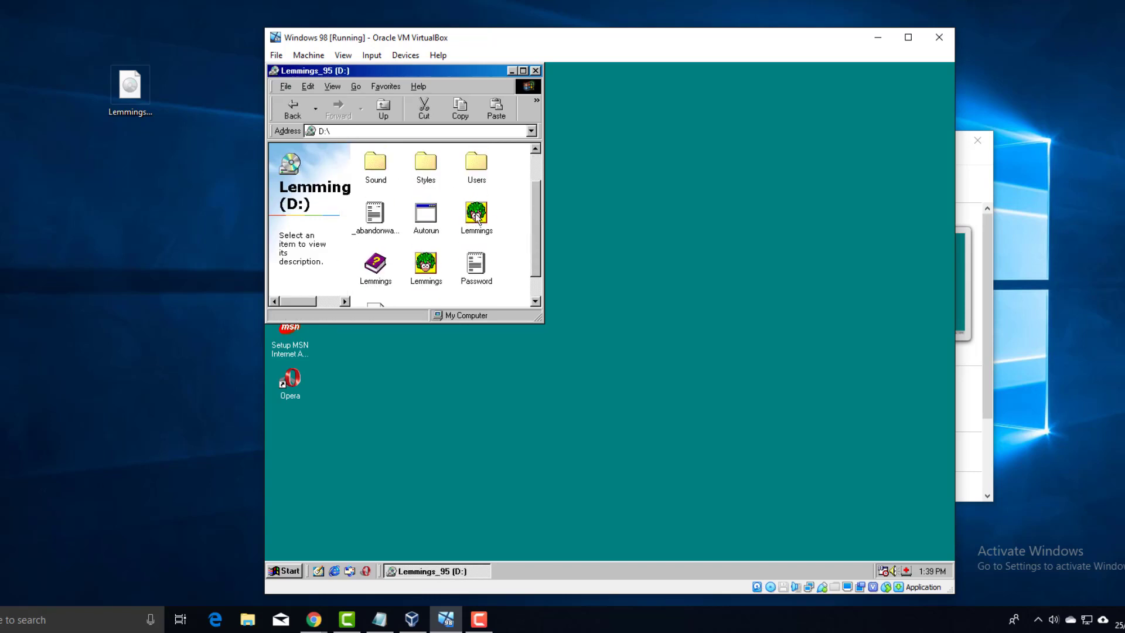
pyautogui.click(475, 214)
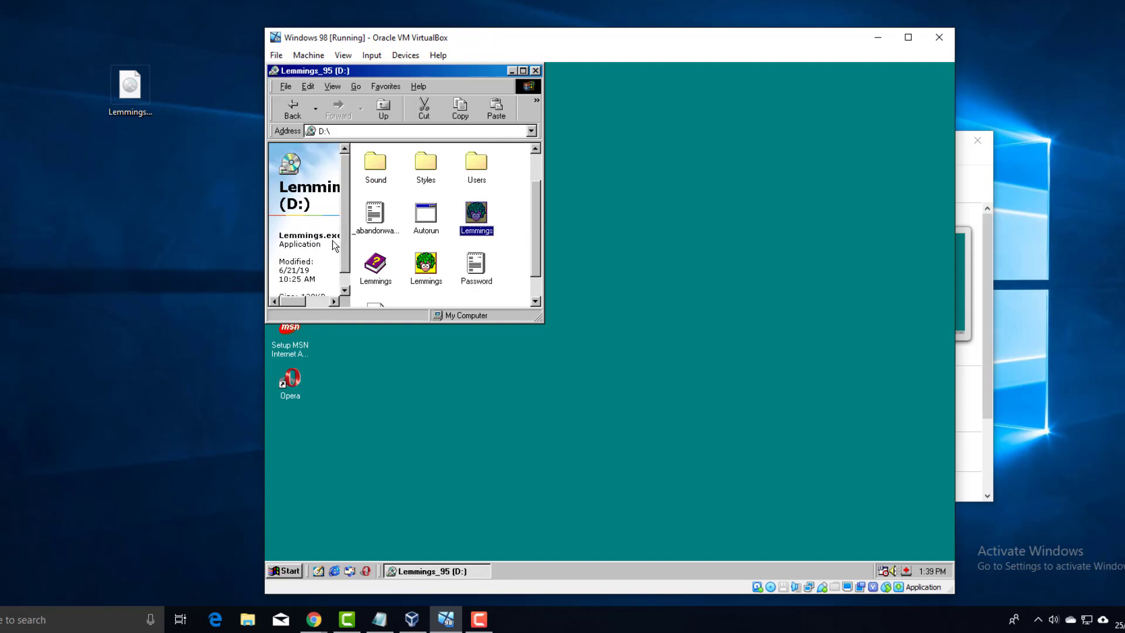
pyautogui.doubleClick(477, 215)
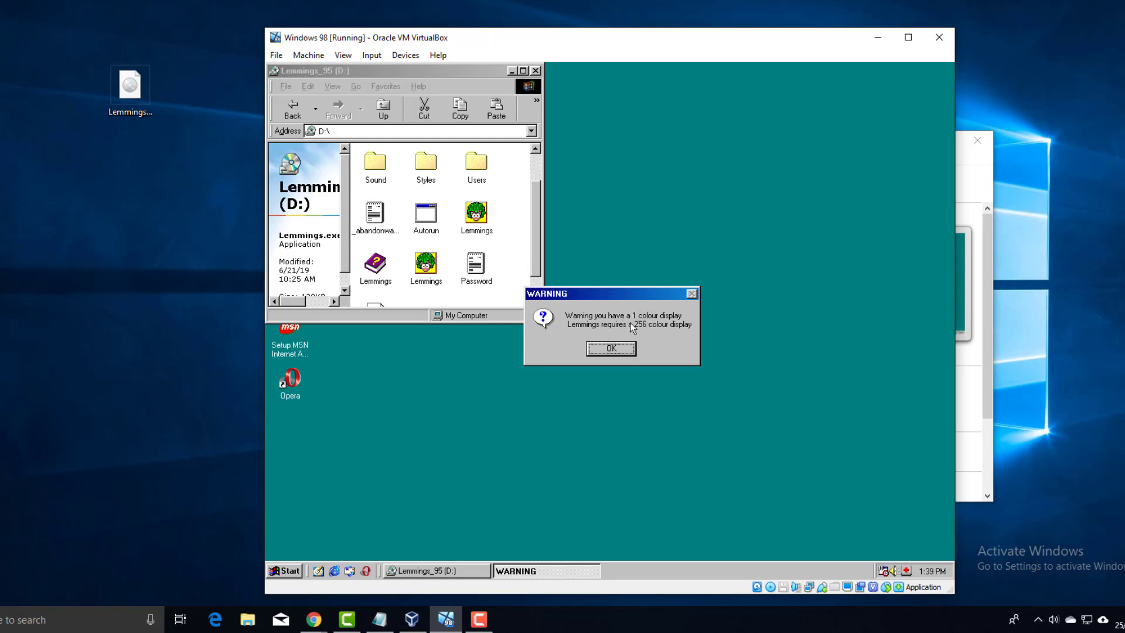
pyautogui.click(607, 346)
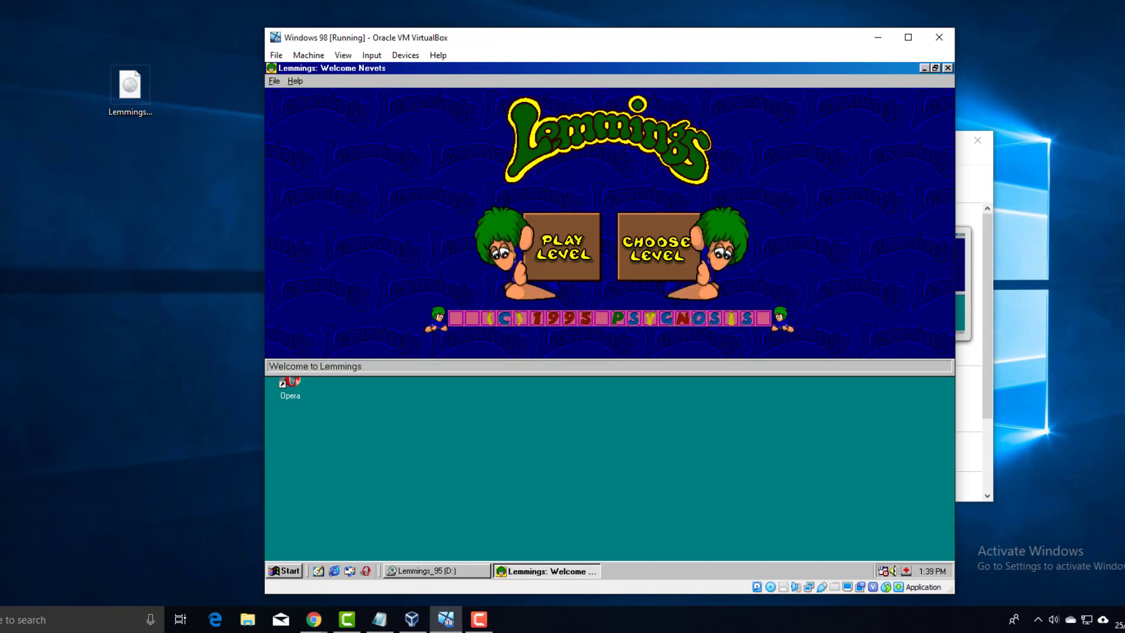
# Open the Lemmings options and confirm them with High Resolution graphics and zoom 1
pyautogui.click(275, 81)
pyautogui.click(295, 135)
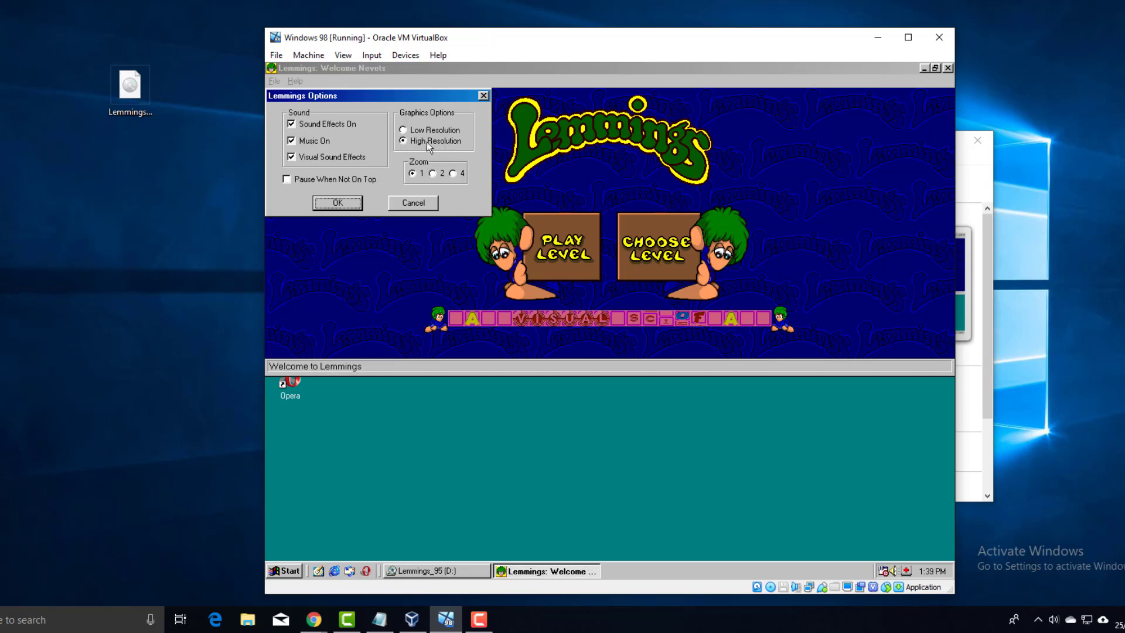
pyautogui.click(336, 204)
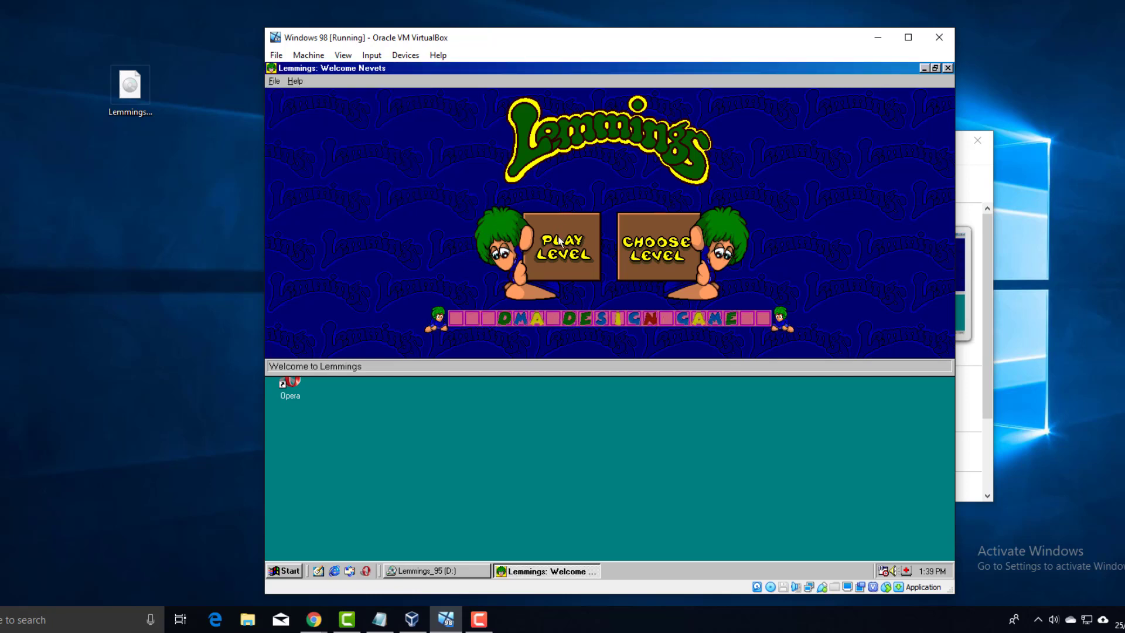
# Start the level "Now use miners and climbers" and have one lemming mine down through the upper platform
pyautogui.click(512, 236)
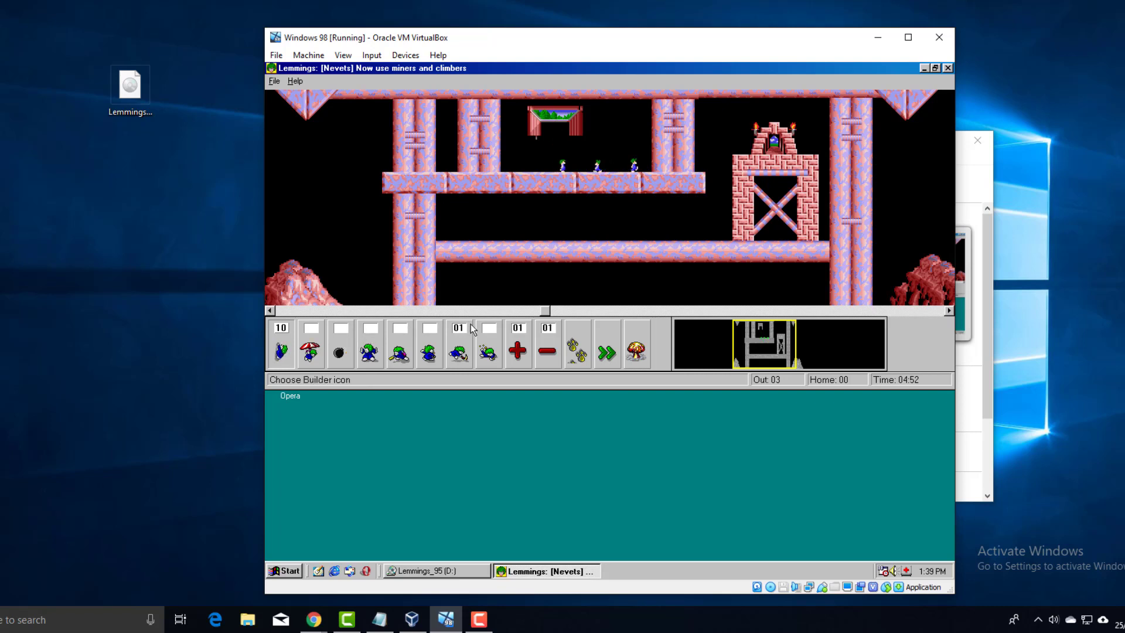
pyautogui.click(459, 351)
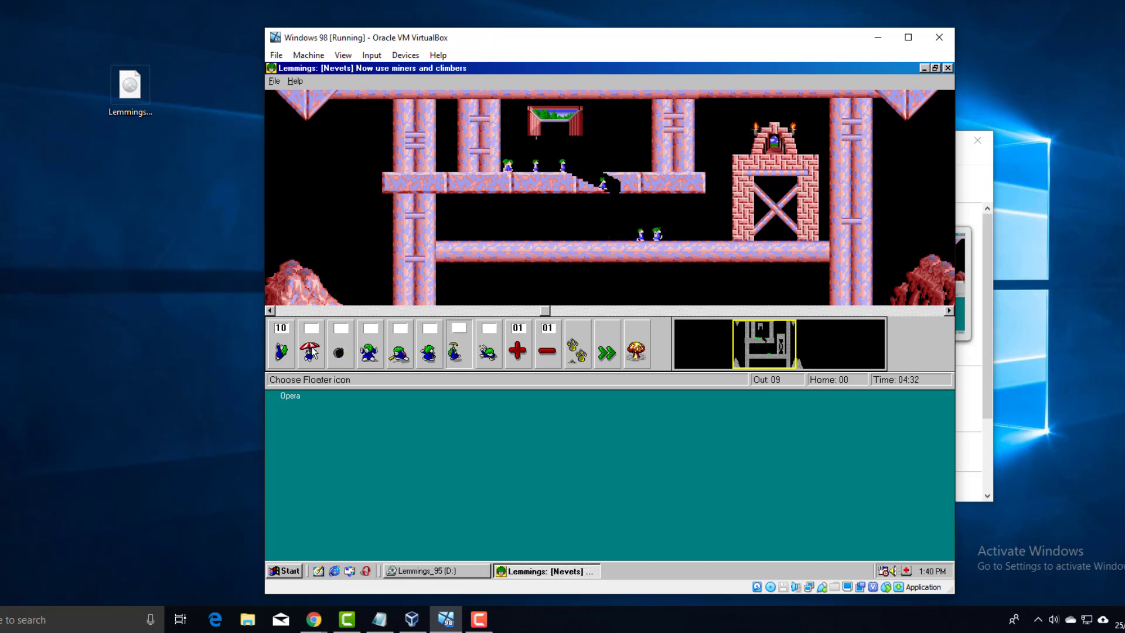
# Assign the climber skill to all ten lemmings on the lower walkway so they can scale the brick tower to the exit
pyautogui.click(288, 344)
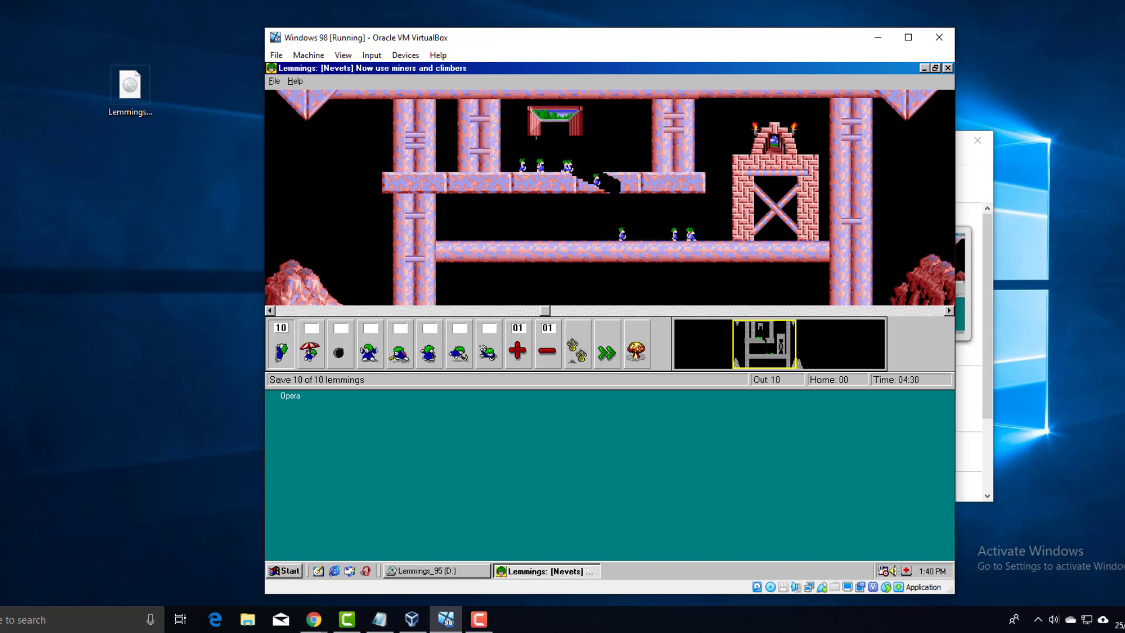
pyautogui.click(703, 234)
pyautogui.click(703, 234)
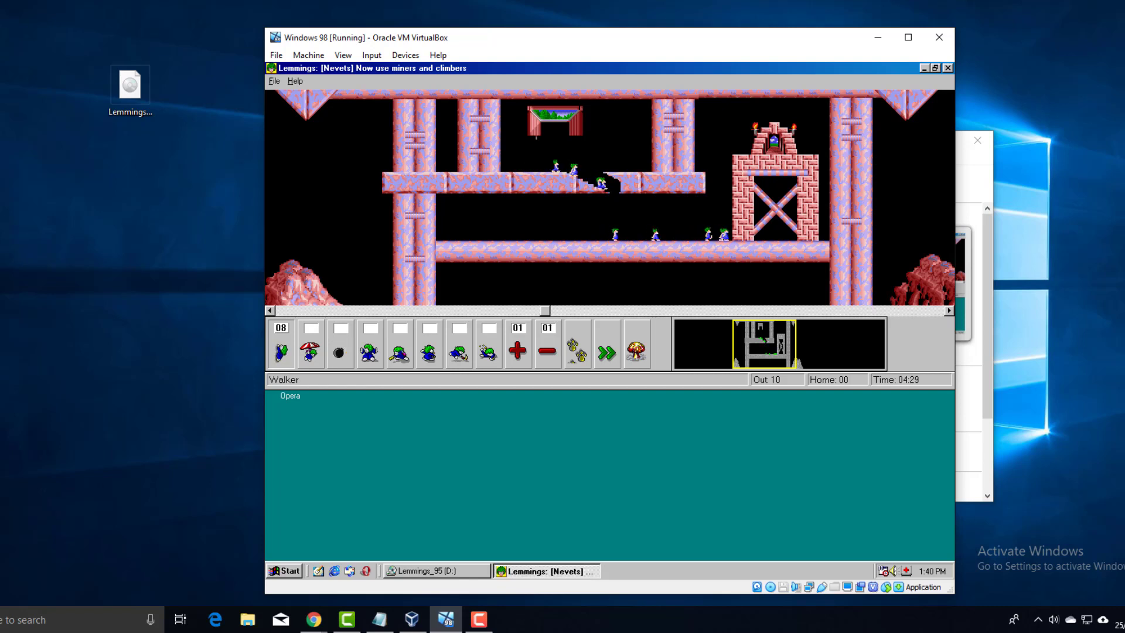
pyautogui.click(676, 233)
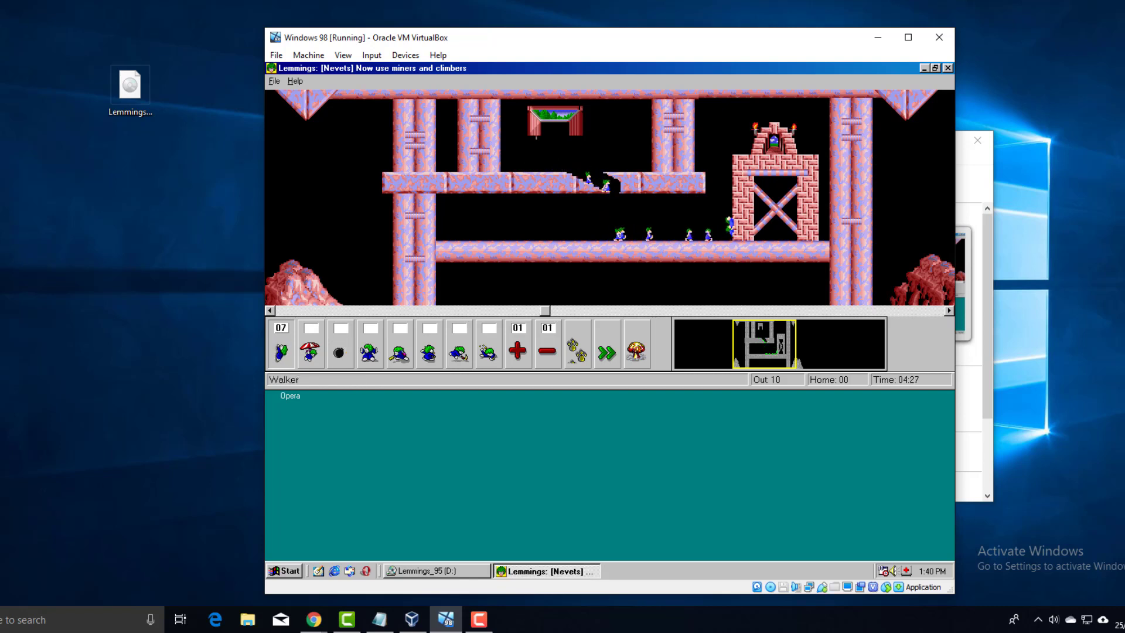
pyautogui.click(652, 233)
pyautogui.click(638, 236)
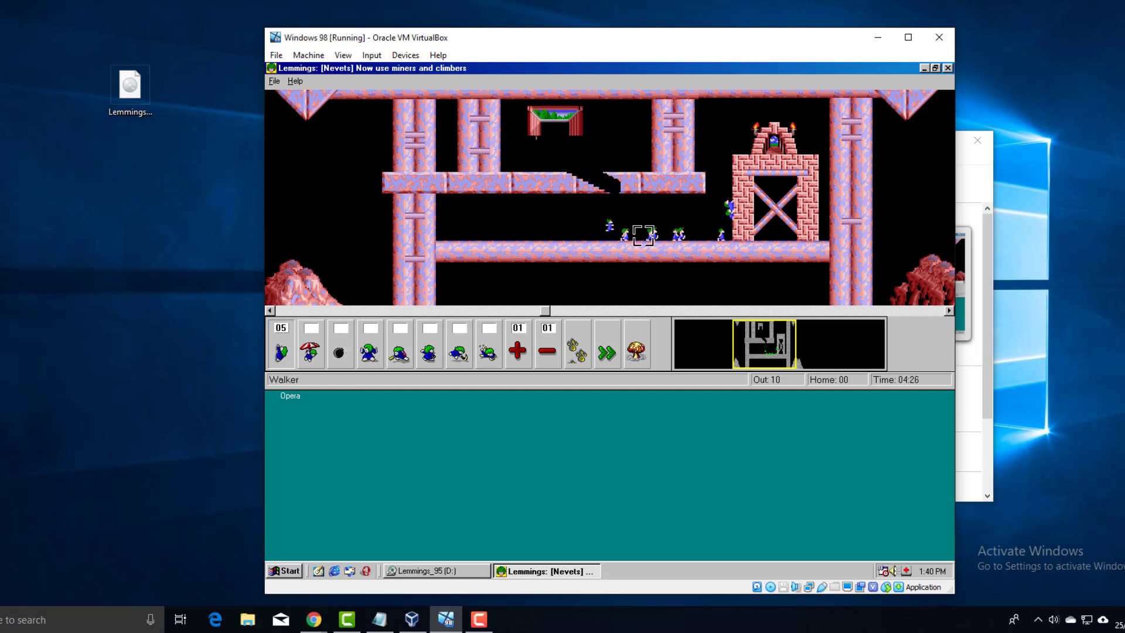
pyautogui.click(637, 235)
pyautogui.click(634, 236)
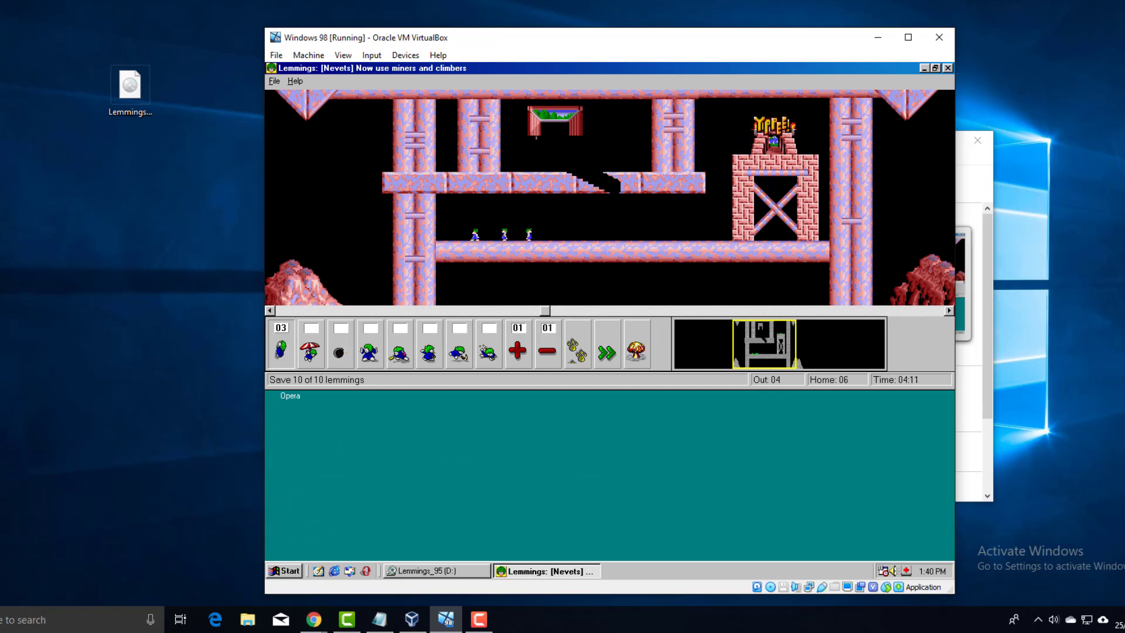
pyautogui.click(544, 232)
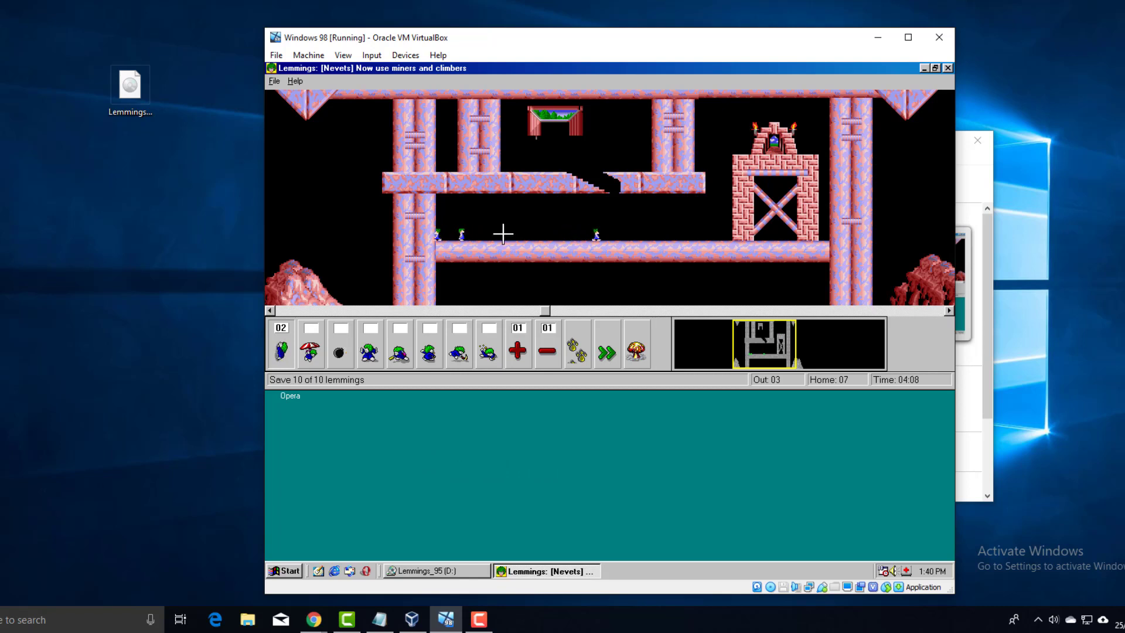
pyautogui.click(476, 232)
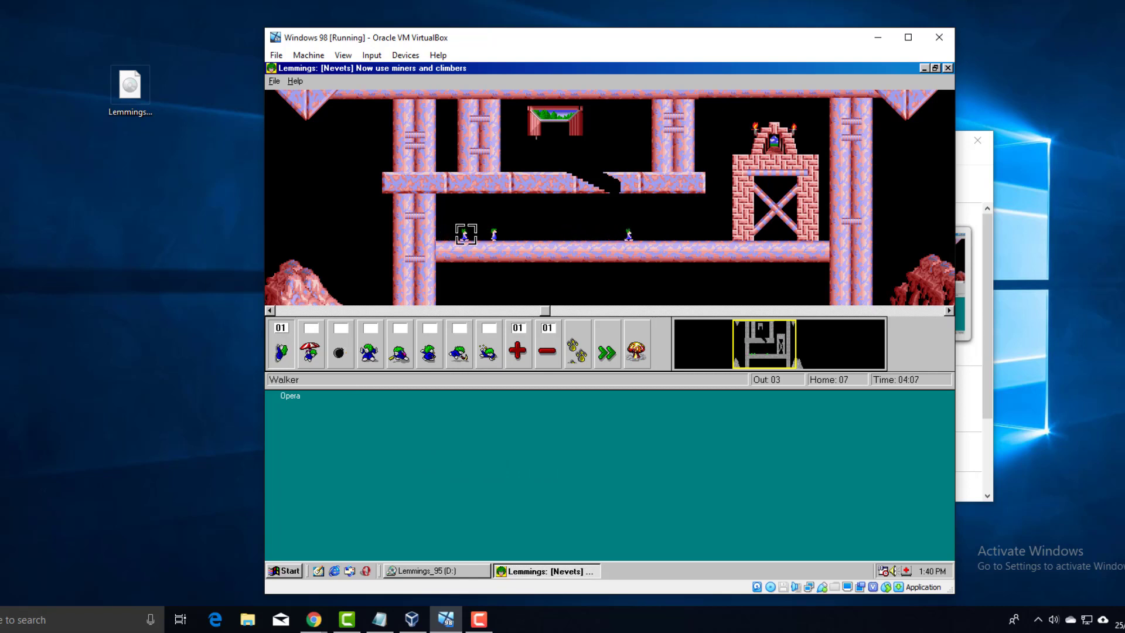
pyautogui.click(466, 234)
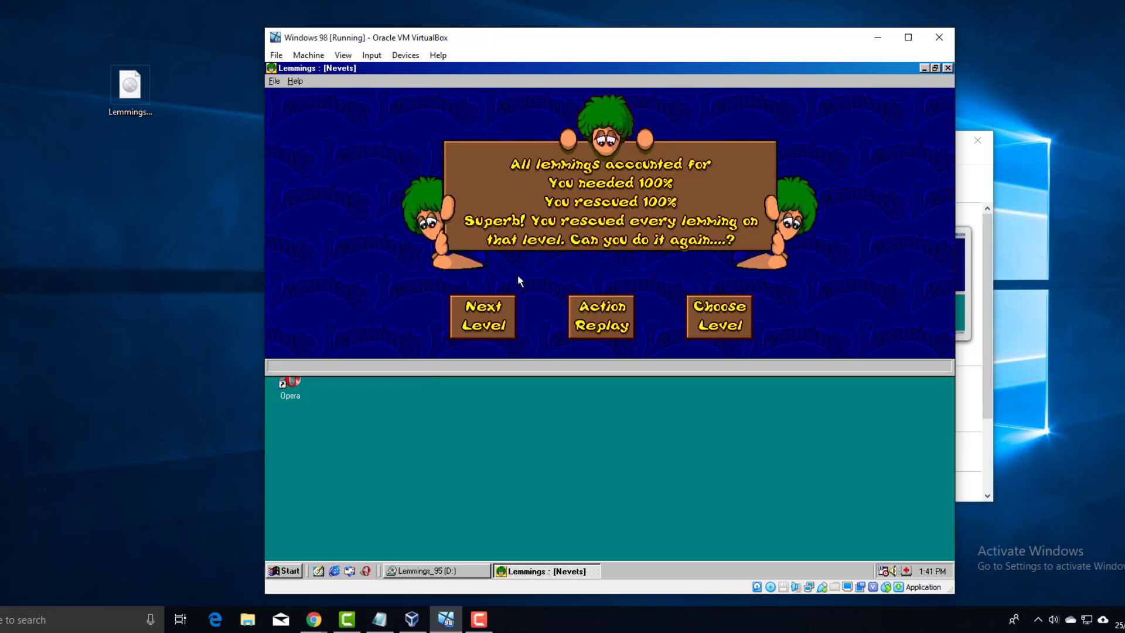
# Start the next level, "You need bashers this time", and assign bashers to cut through the vertical pillar and the rock wall
pyautogui.click(483, 316)
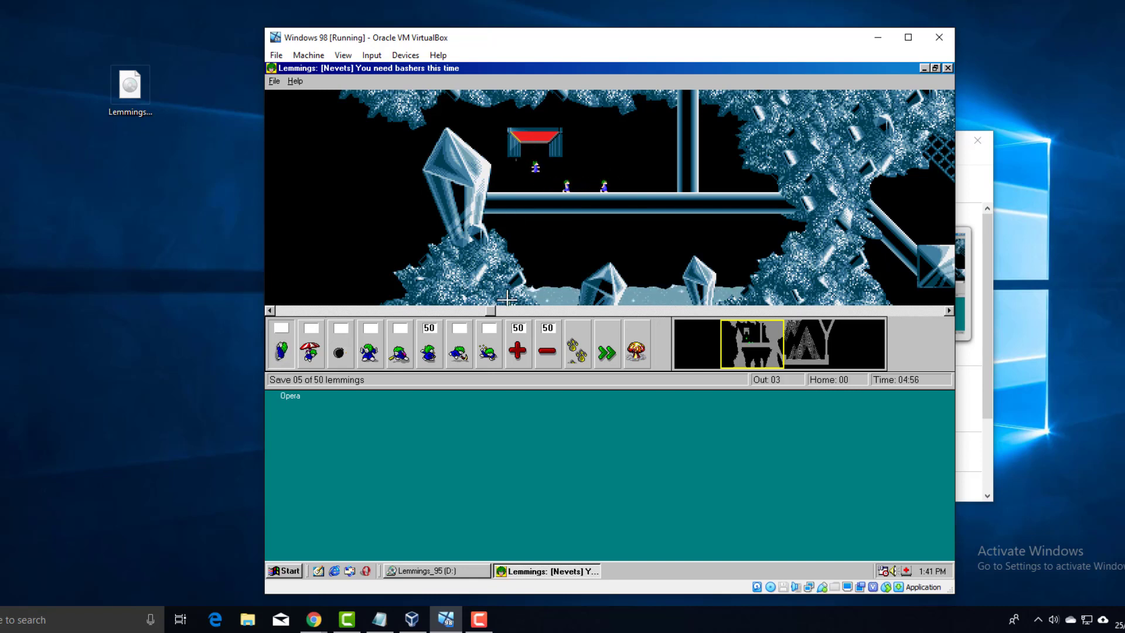
pyautogui.click(432, 346)
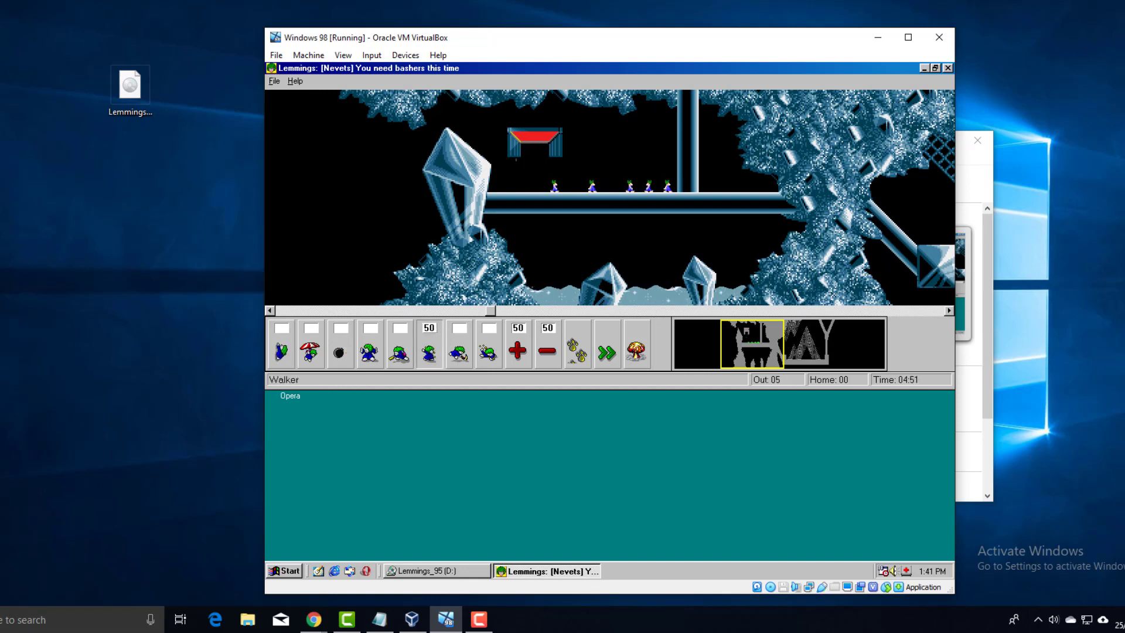
pyautogui.click(668, 187)
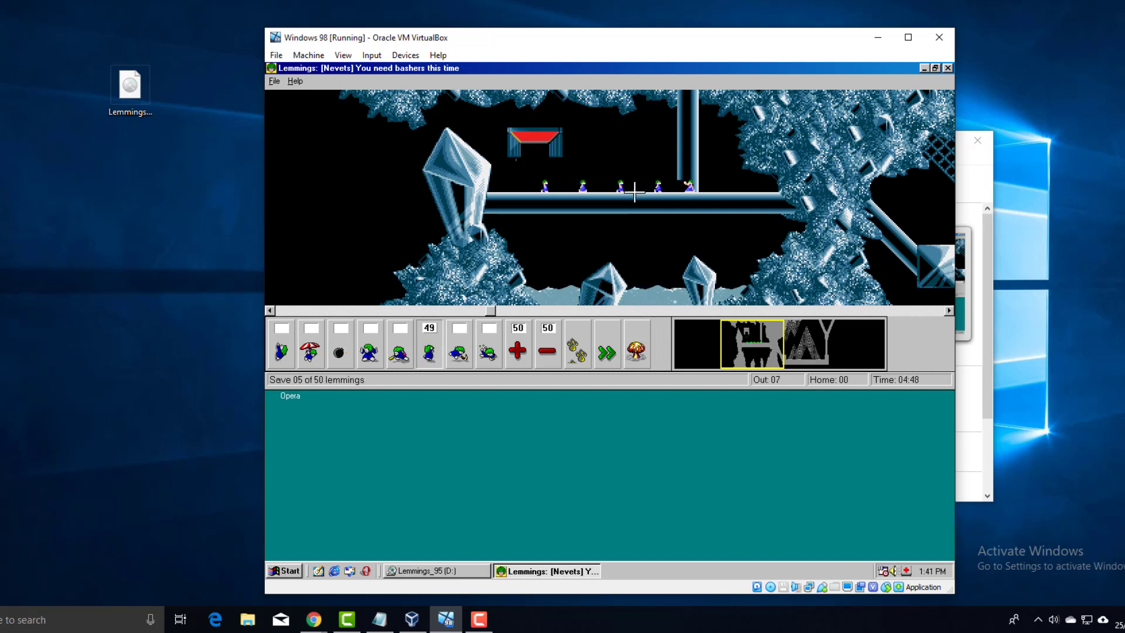
pyautogui.click(732, 184)
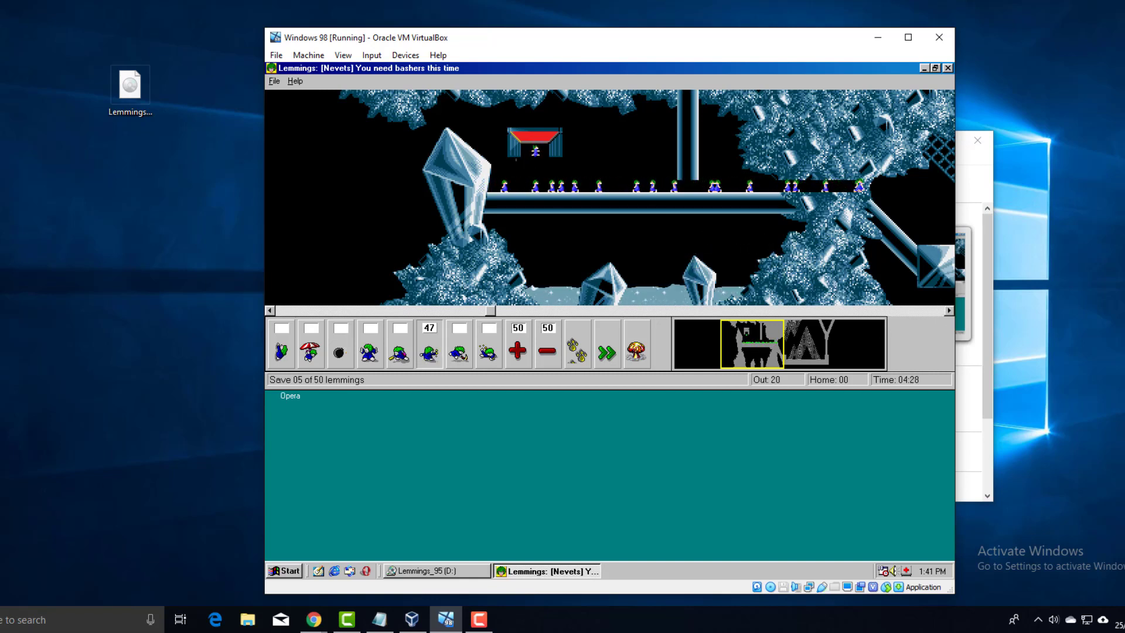
# Assign bashers to tunnel through the lattice structure before the exit, and continue to the next level, "A task for blockers and bombers"
pyautogui.moveTo(754, 345); pyautogui.dragTo(786, 344)
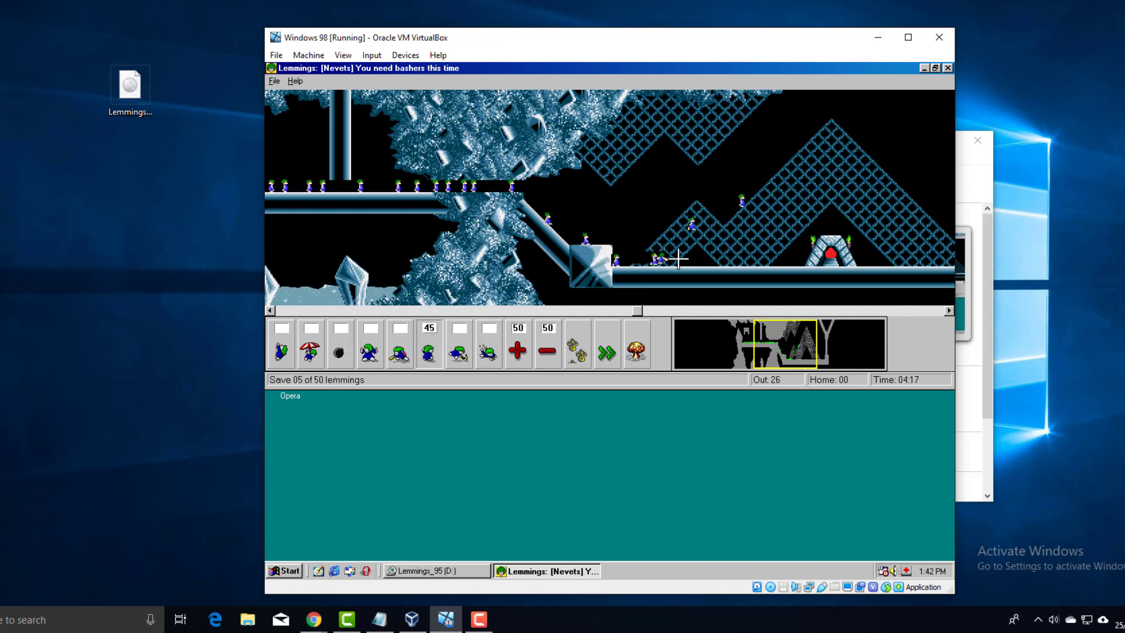
pyautogui.click(700, 259)
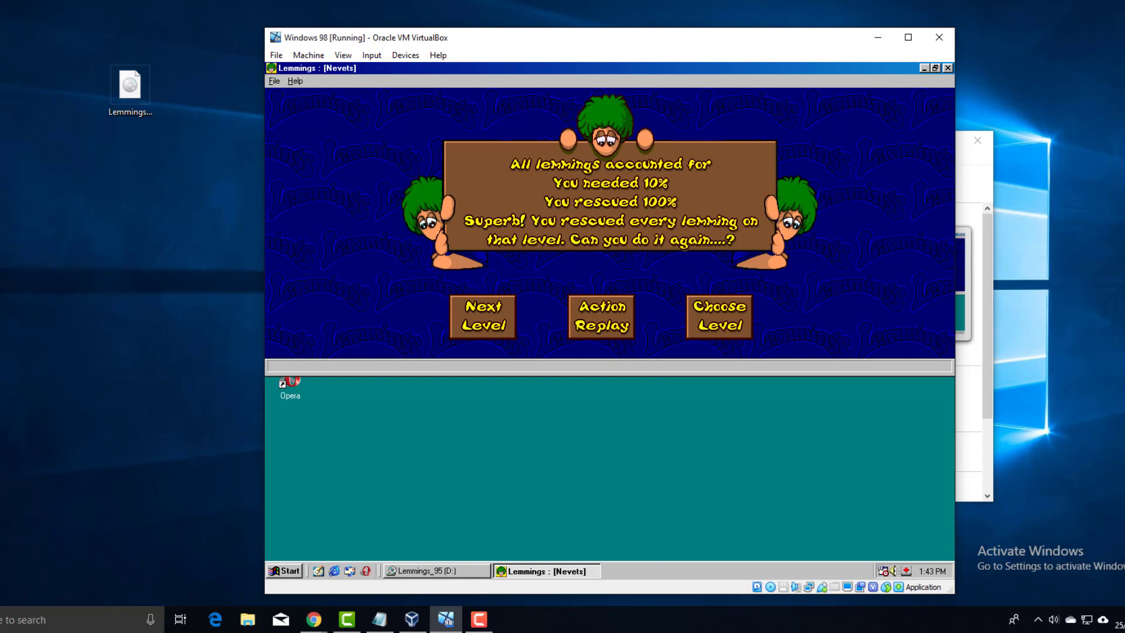
pyautogui.click(477, 316)
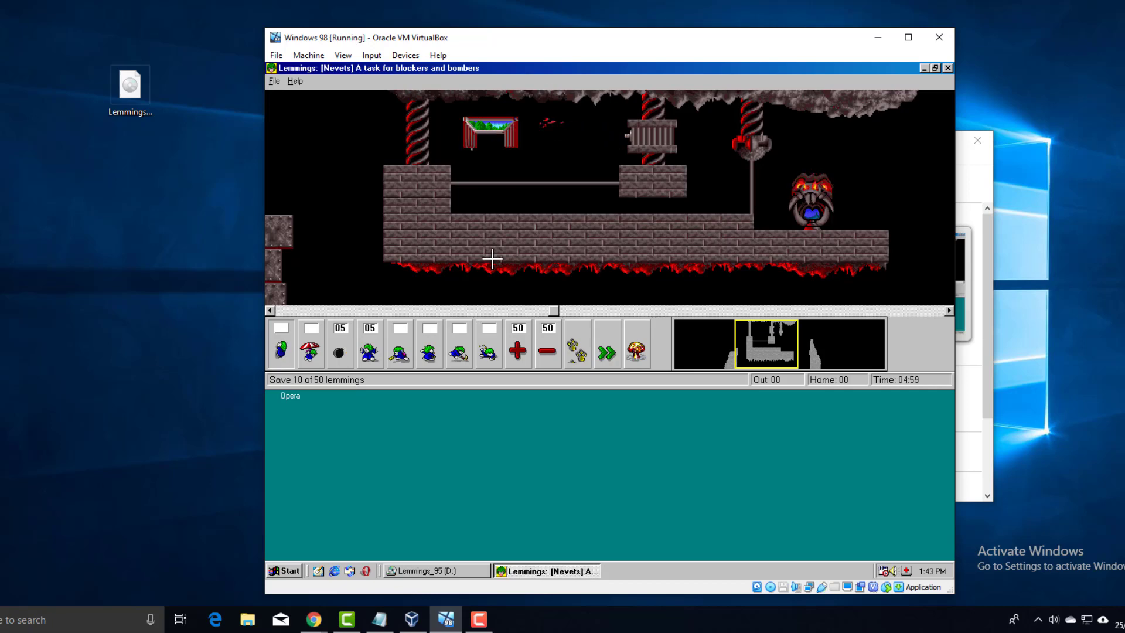